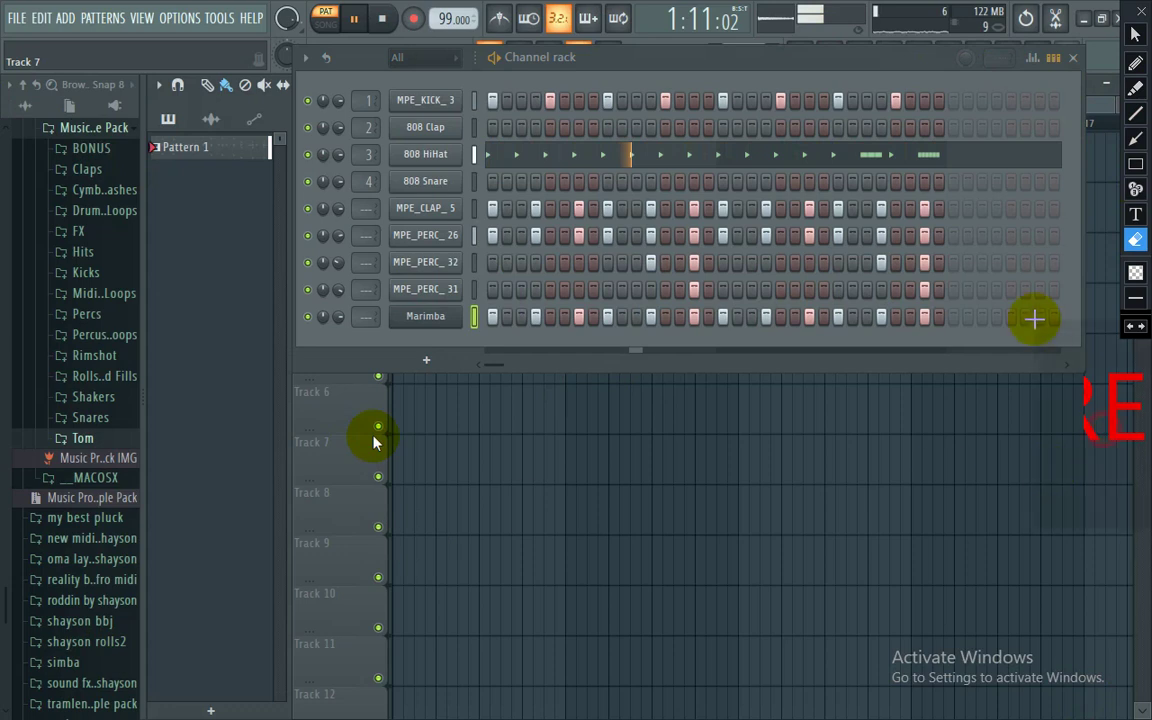
Step: Add a text annotation over the playlist reading "THIS ARE THE DRUMS WE MADE LAST TIME"
click(1135, 214)
click(543, 429)
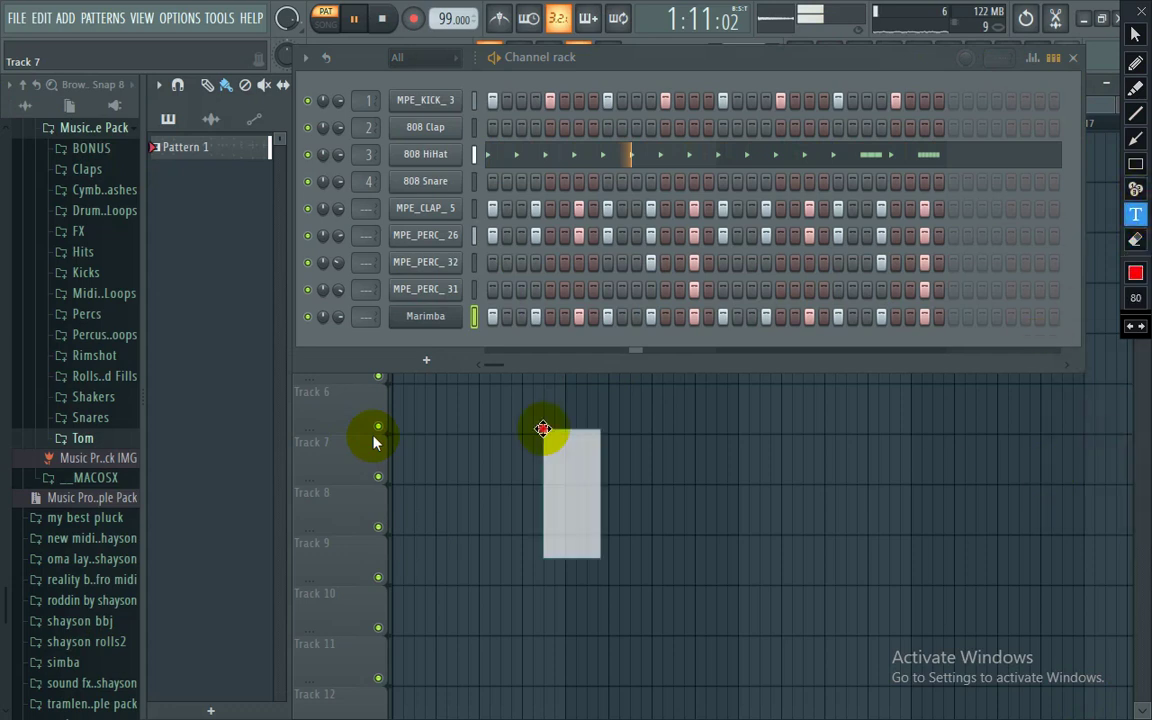
text(T)
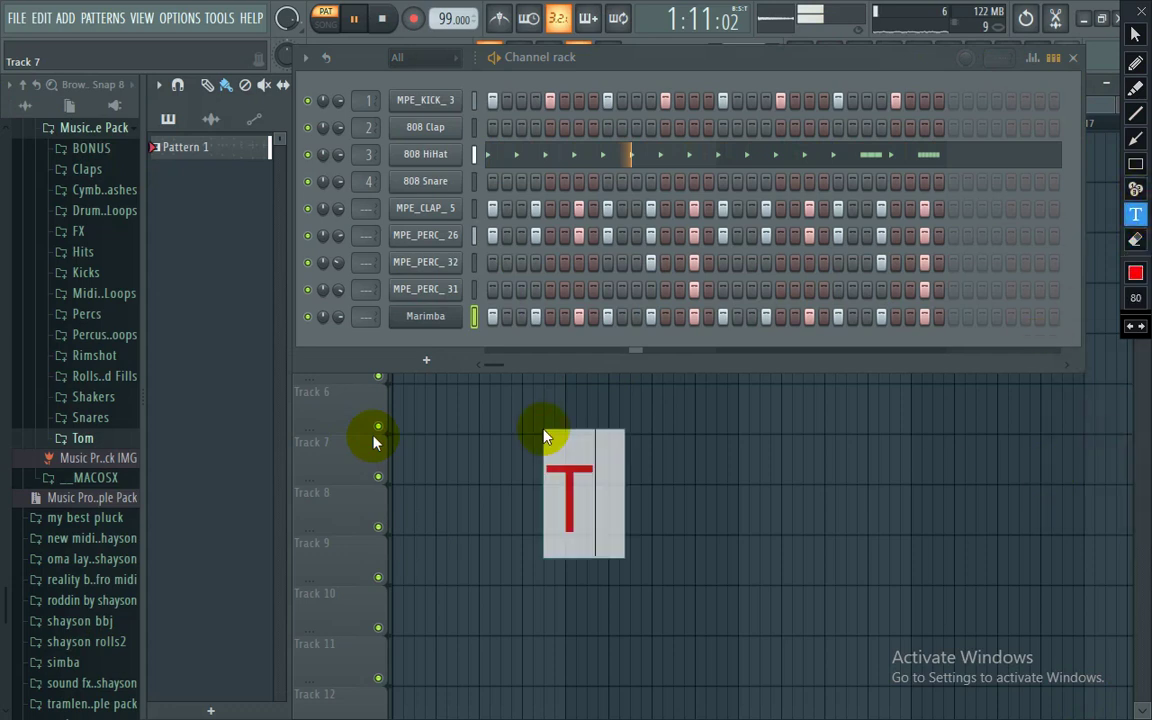
text(HIS IS)
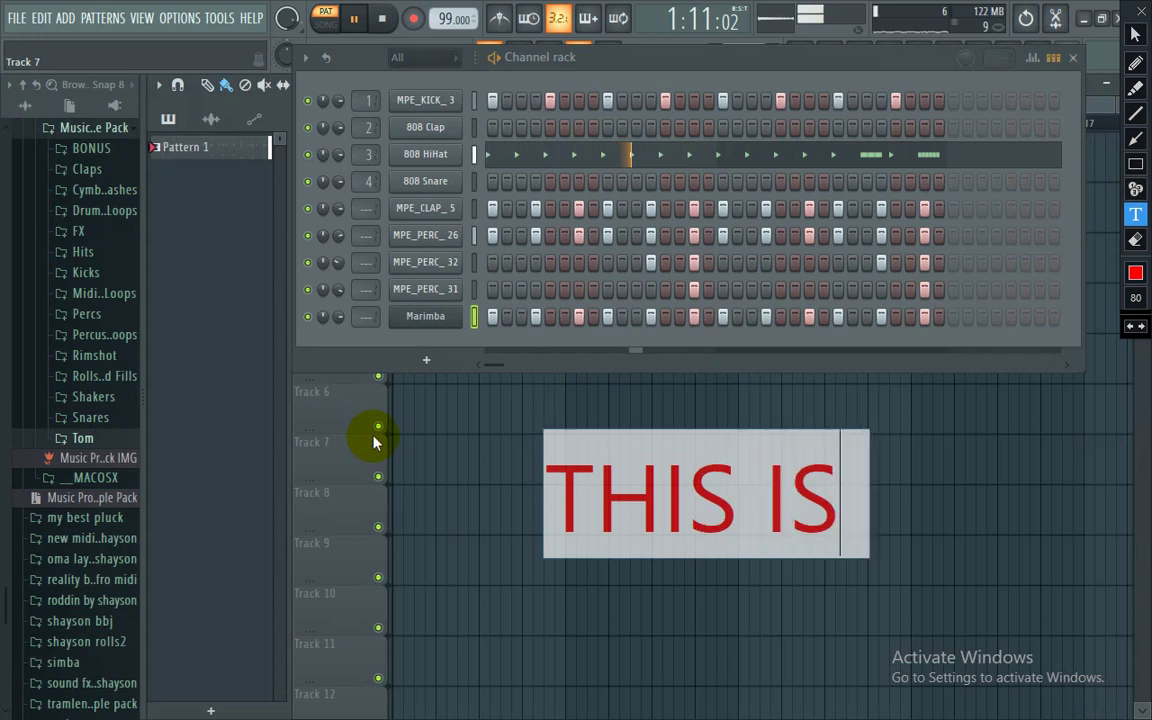
key(BackSpace)
key(BackSpace)
key(BackSpace)
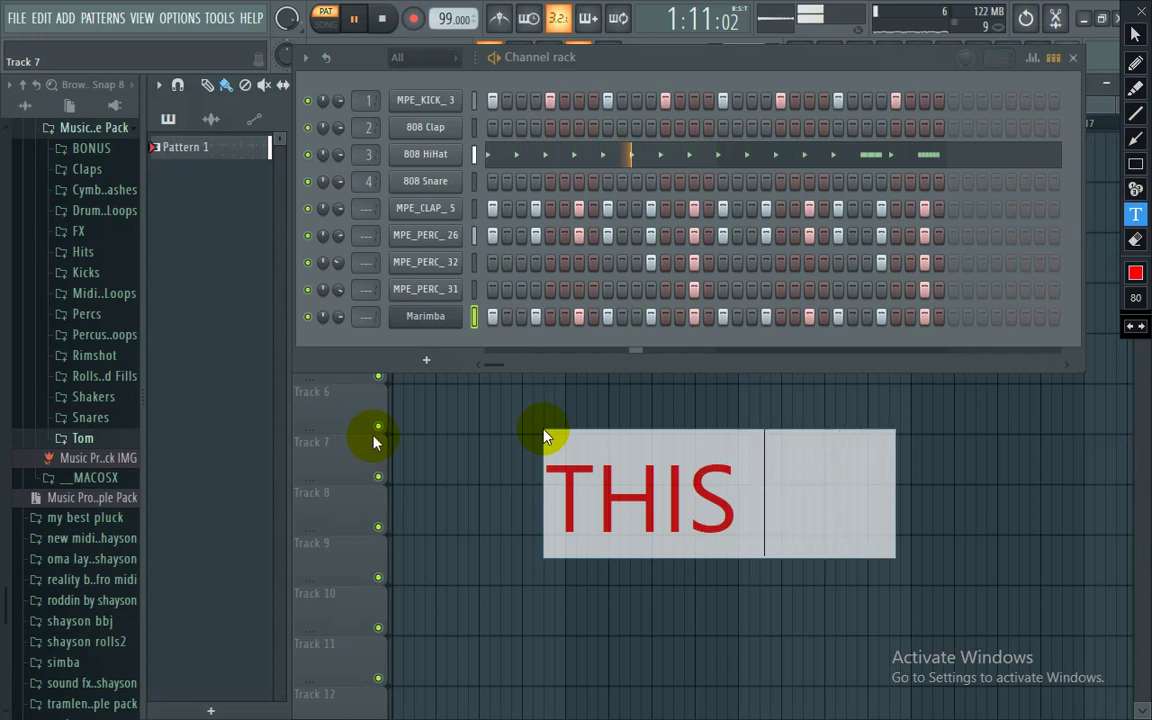
text(ARE T)
key(BackSpace)
text(THE DR)
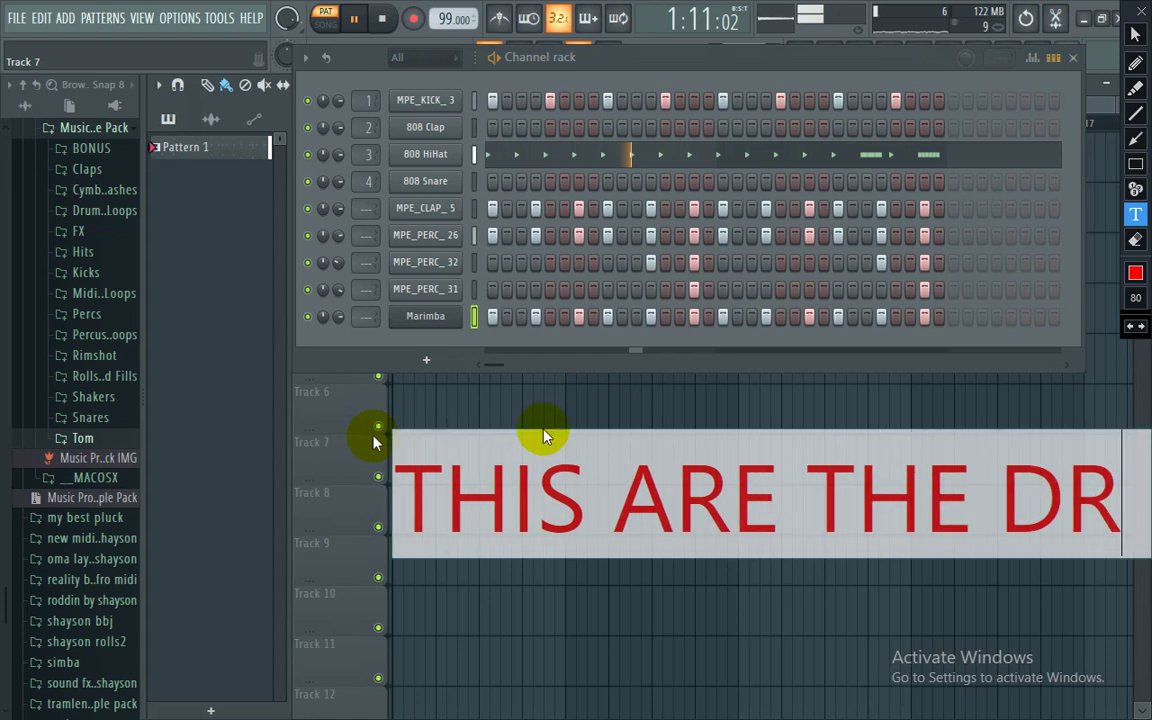
text(UMS)
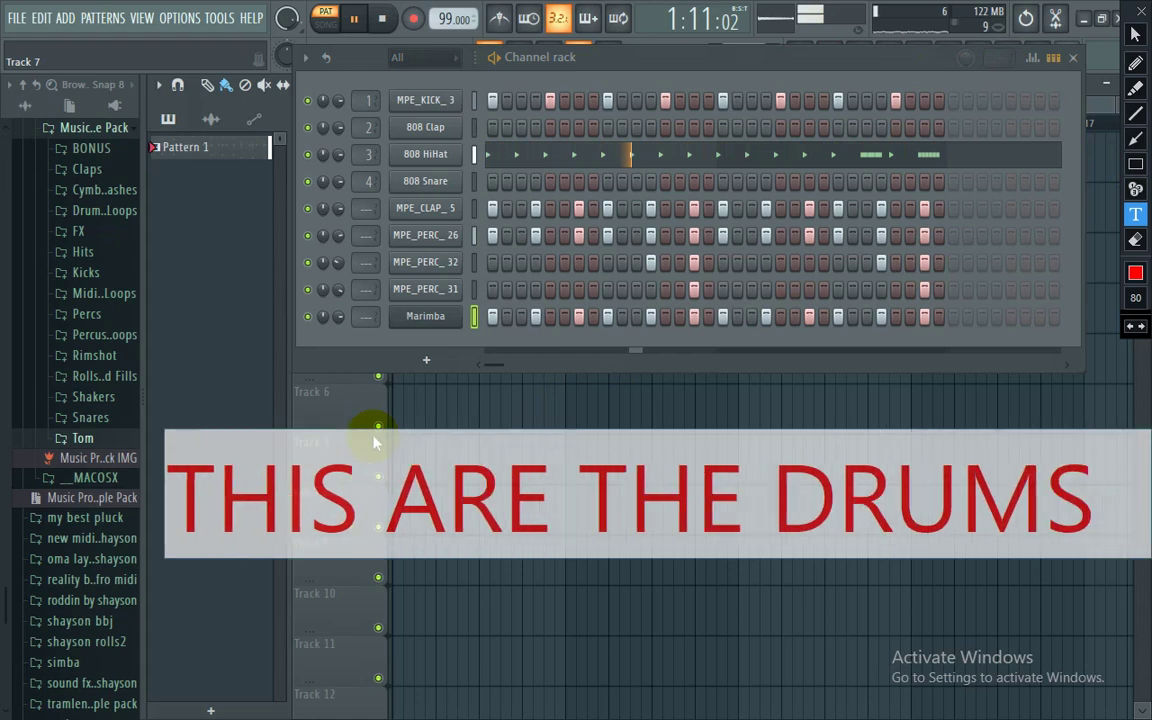
text( WE MADE)
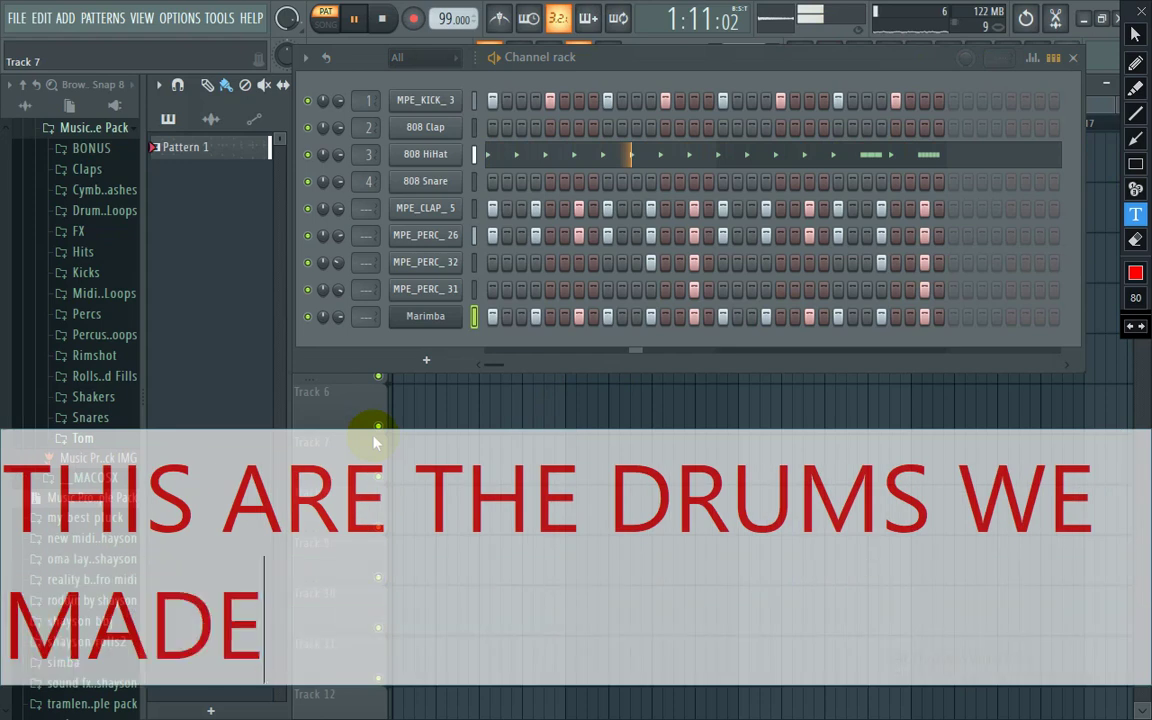
text( LAS)
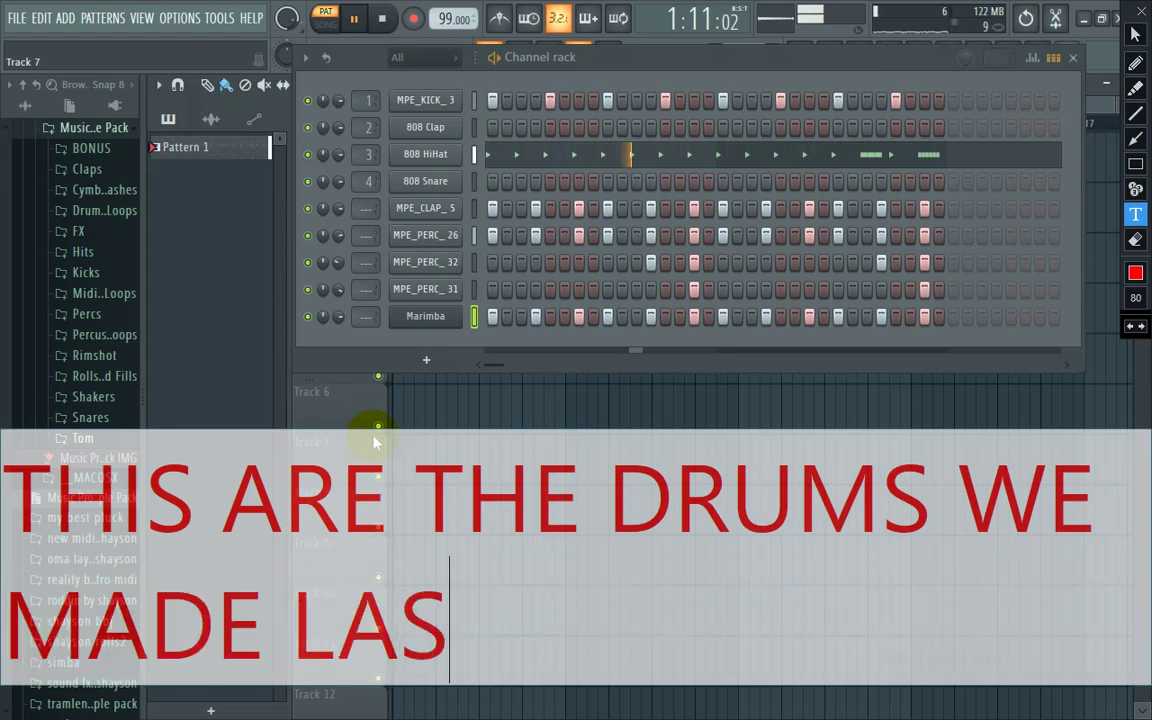
text(T TIME)
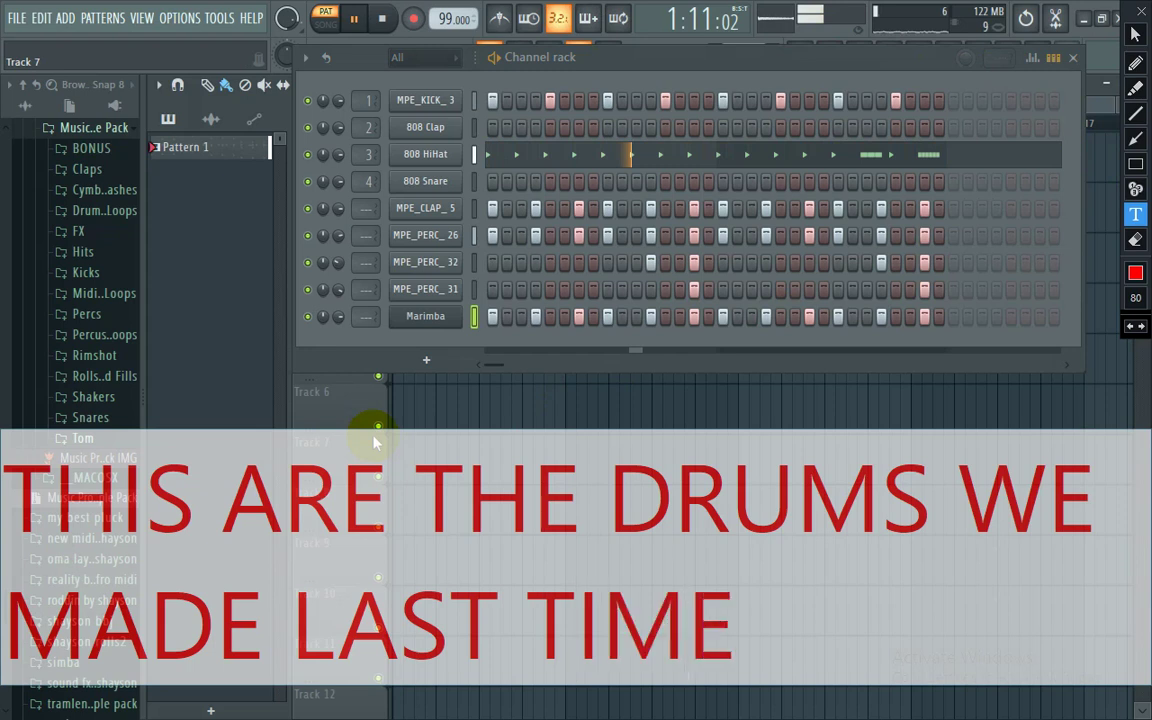
click(861, 373)
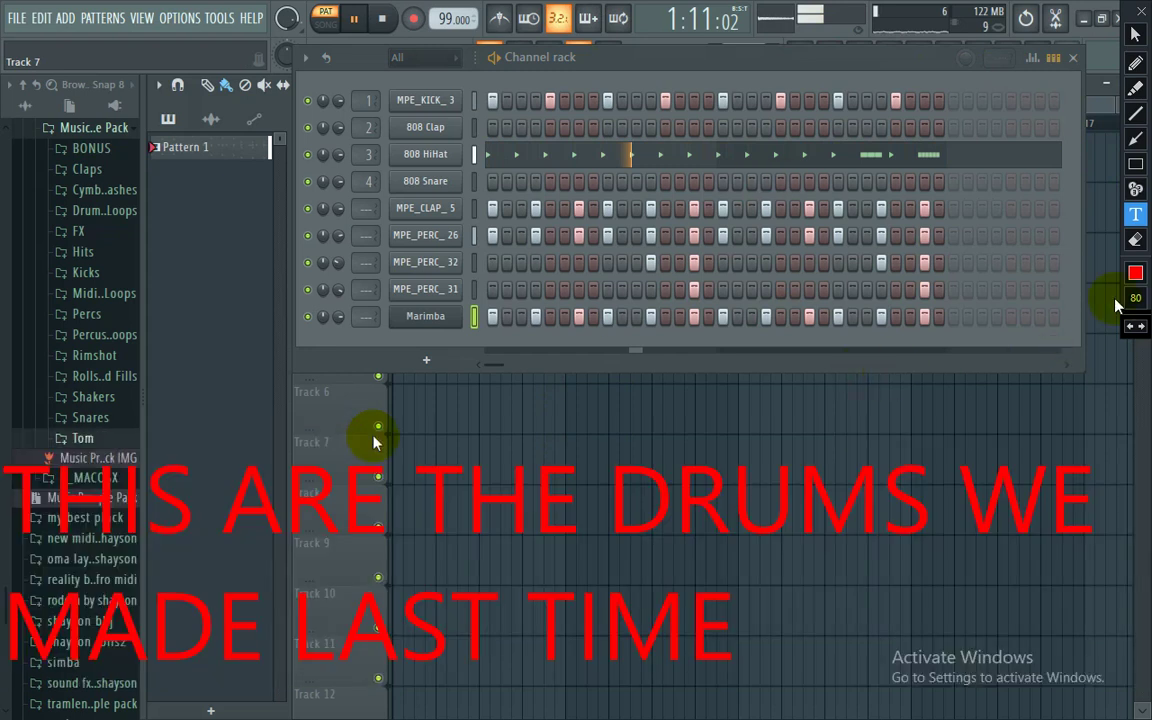
Step: Erase the whole annotation about the drums from the screen
click(1139, 244)
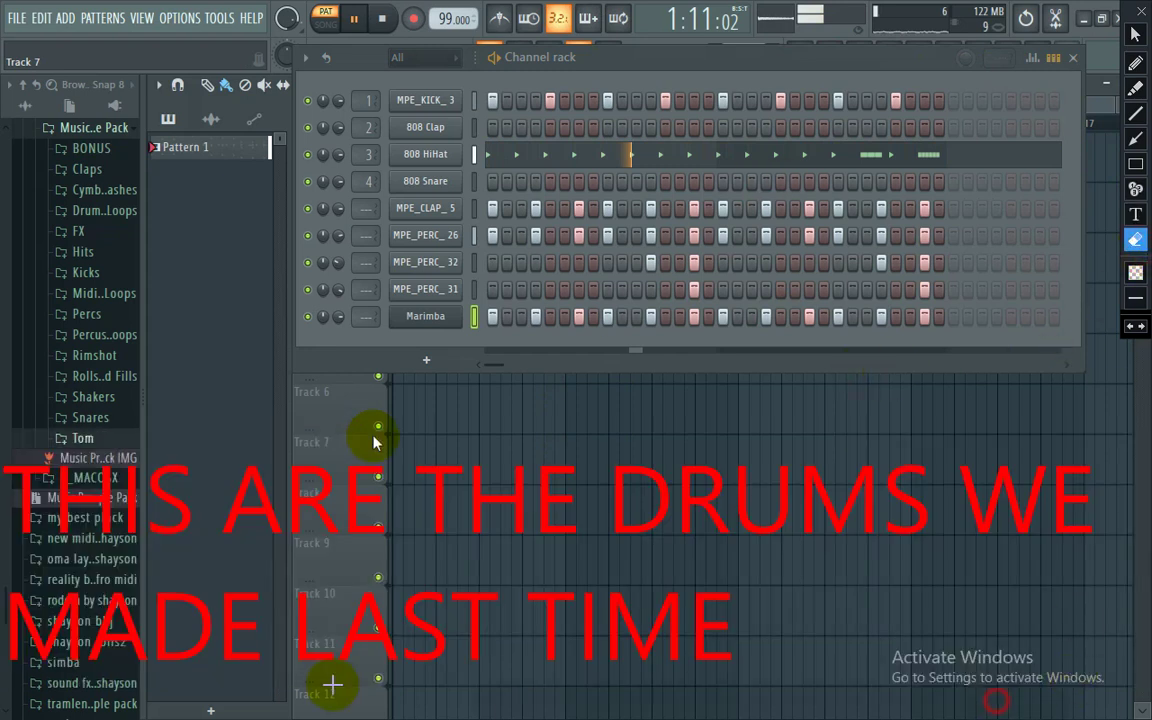
drag(3, 370, 3, 370)
mouse_move(1085, 602)
mouse_down()
mouse_move(1085, 488)
mouse_move(1025, 466)
mouse_up()
mouse_move(1098, 509)
mouse_down()
mouse_move(1011, 537)
mouse_move(1078, 590)
mouse_move(1054, 455)
mouse_move(1129, 432)
mouse_up()
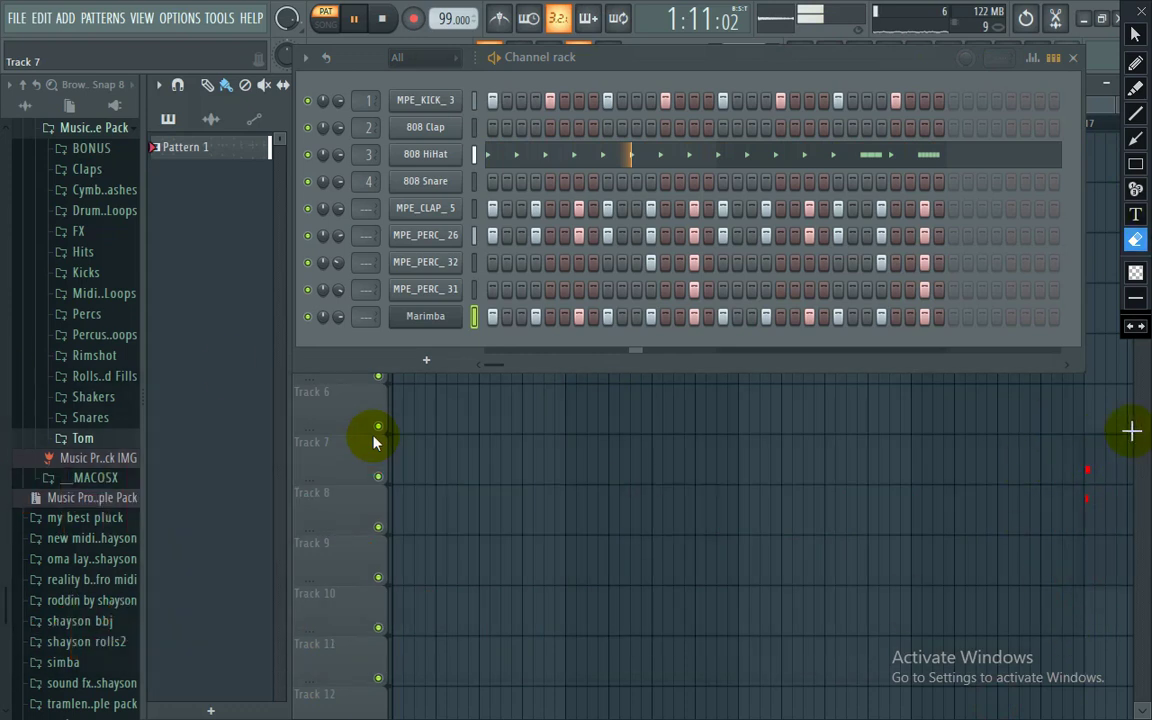
Step: Start a new text annotation over the playlist reading "OF YOU DID WATCH VIDEO,LET ME PAUSE"
click(1135, 214)
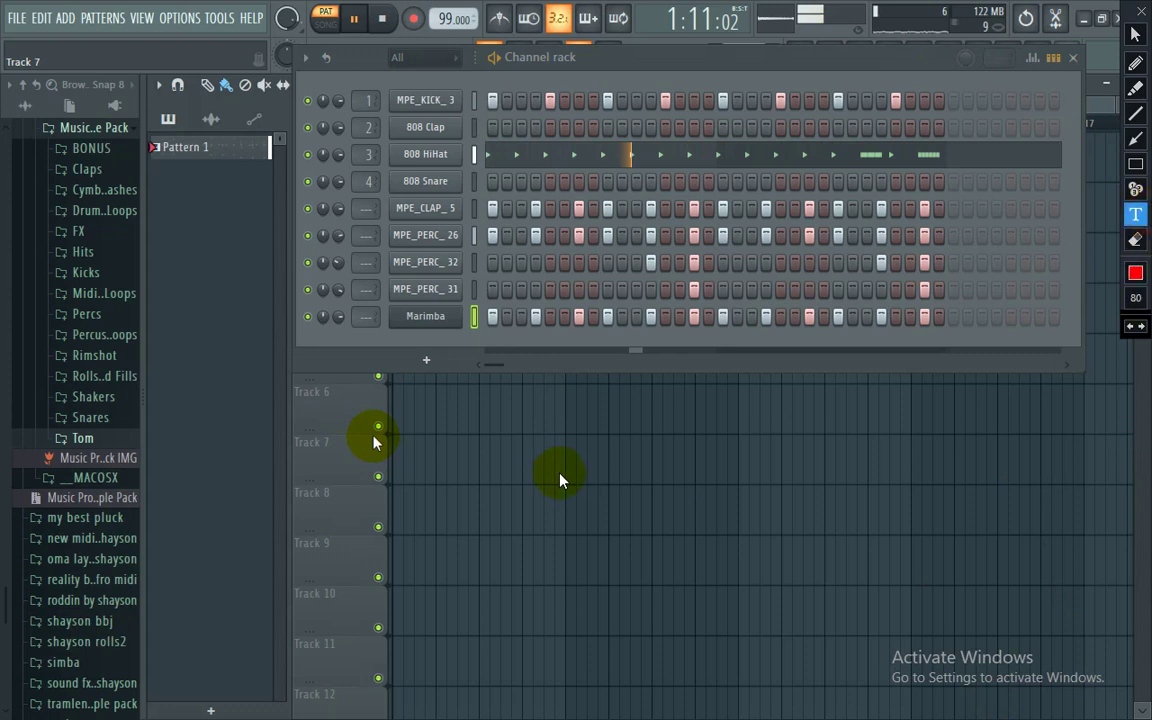
click(557, 474)
text(O)
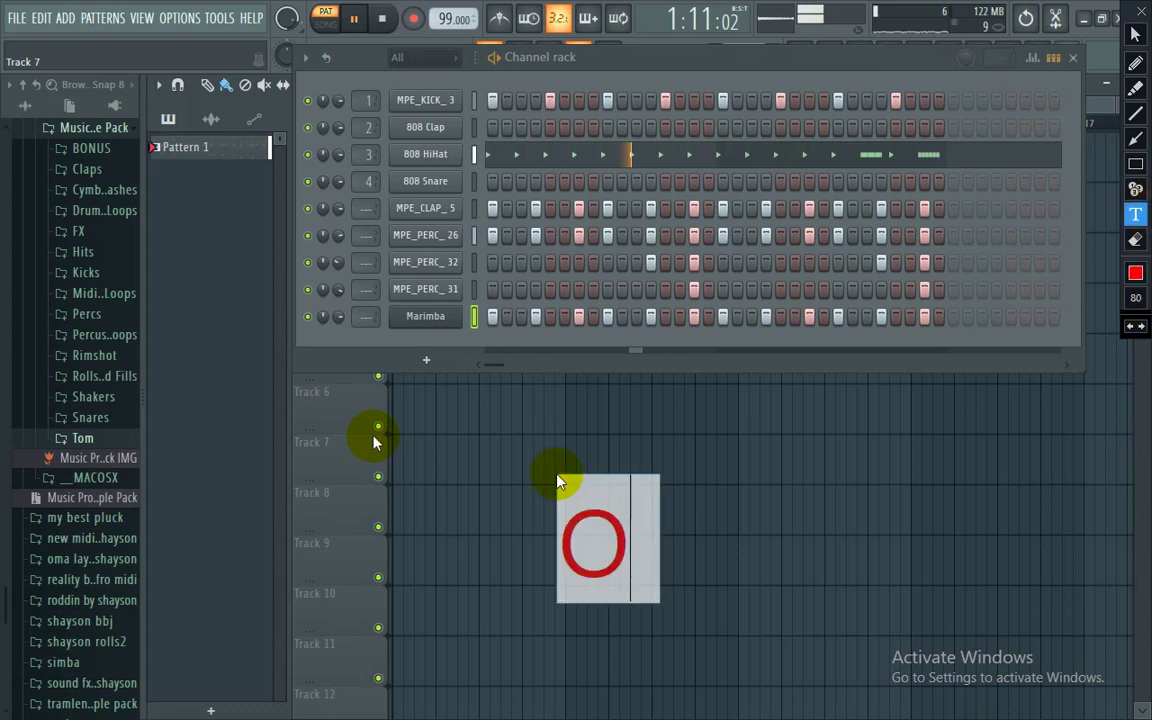
text(F YOU )
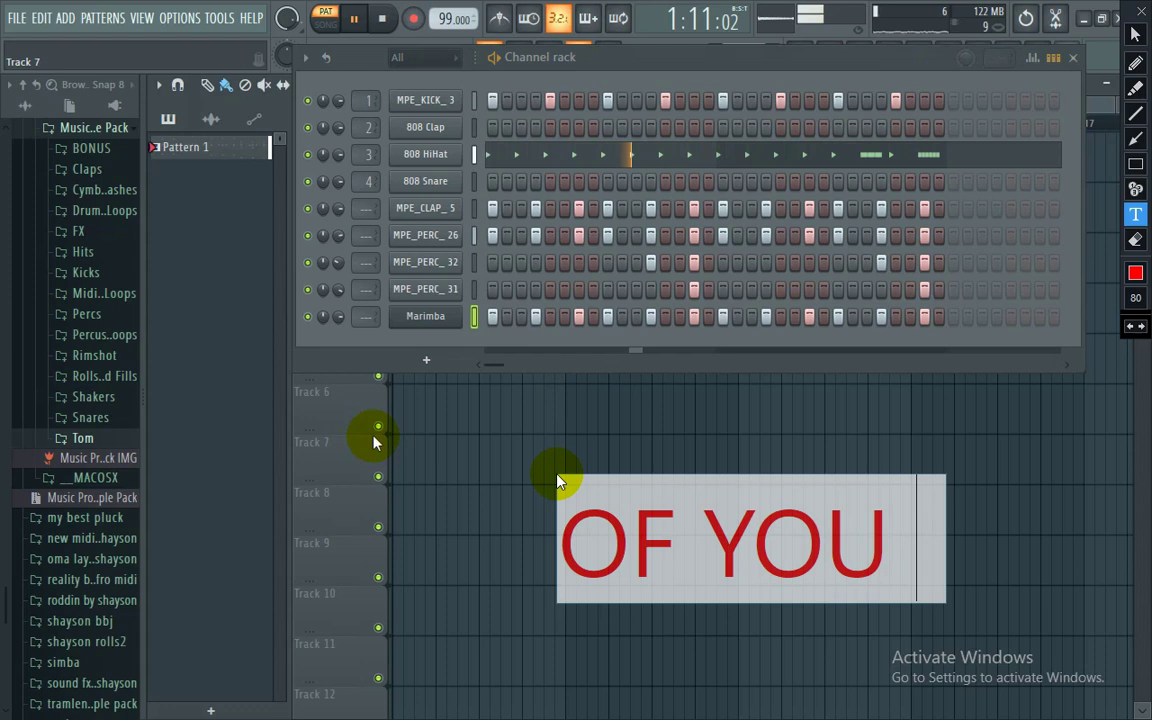
text(DID)
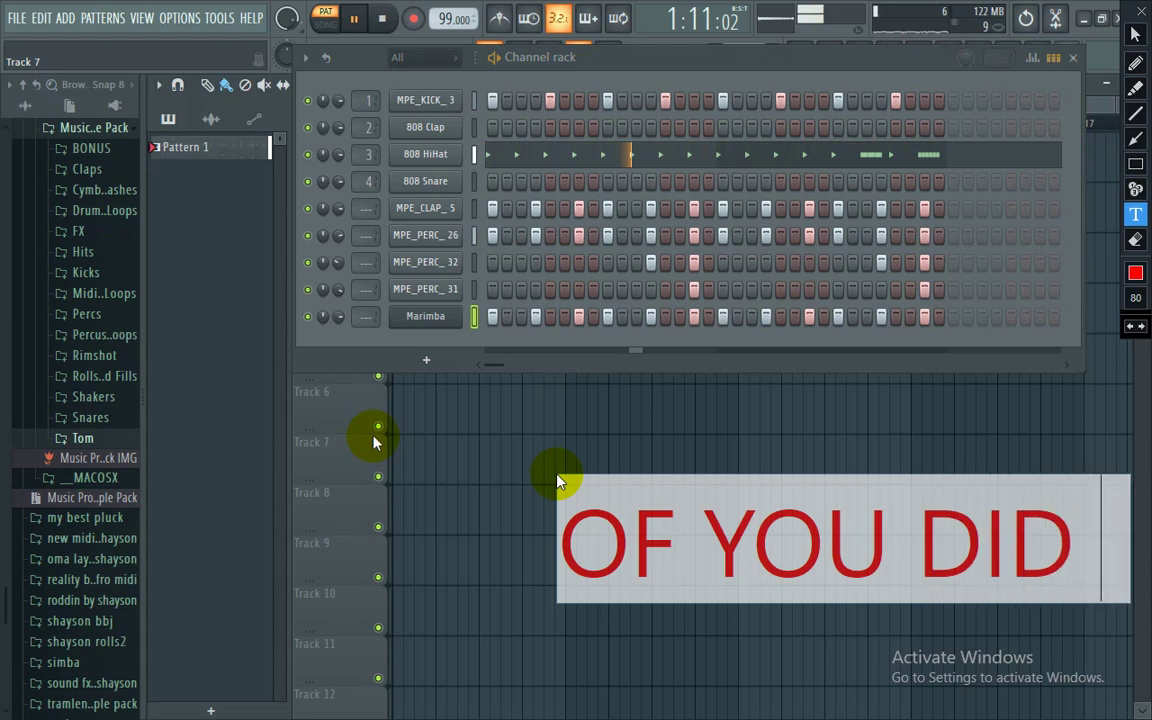
text( WATCH V)
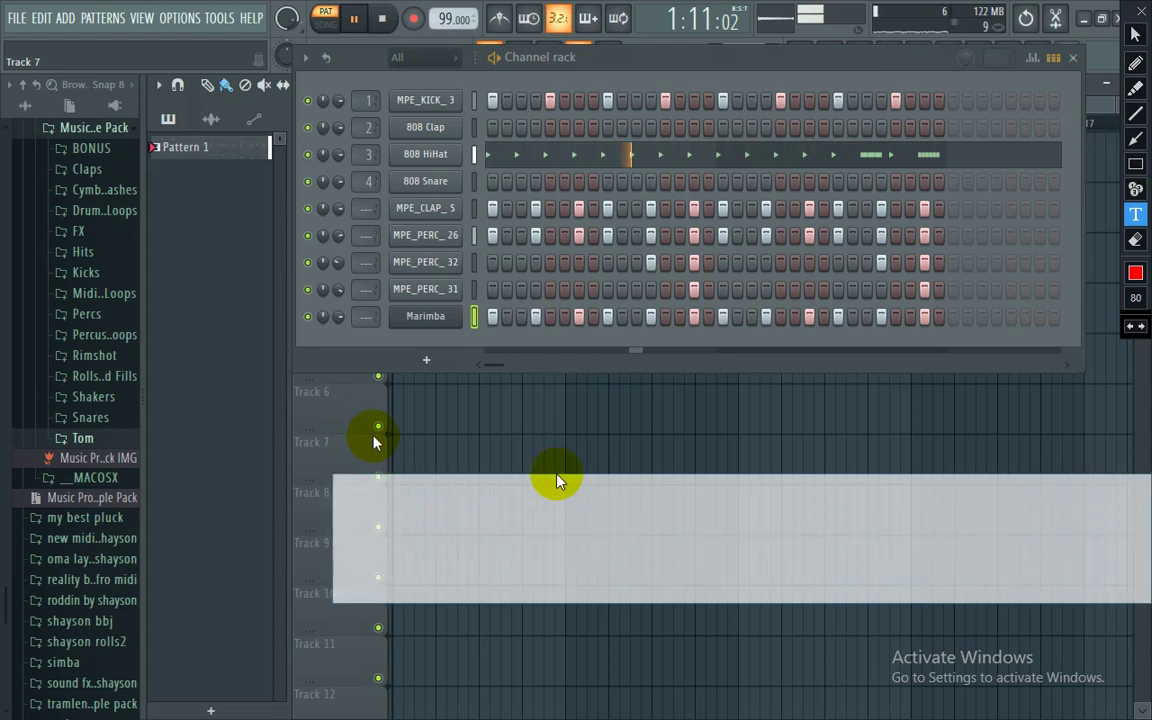
text(IDEO)
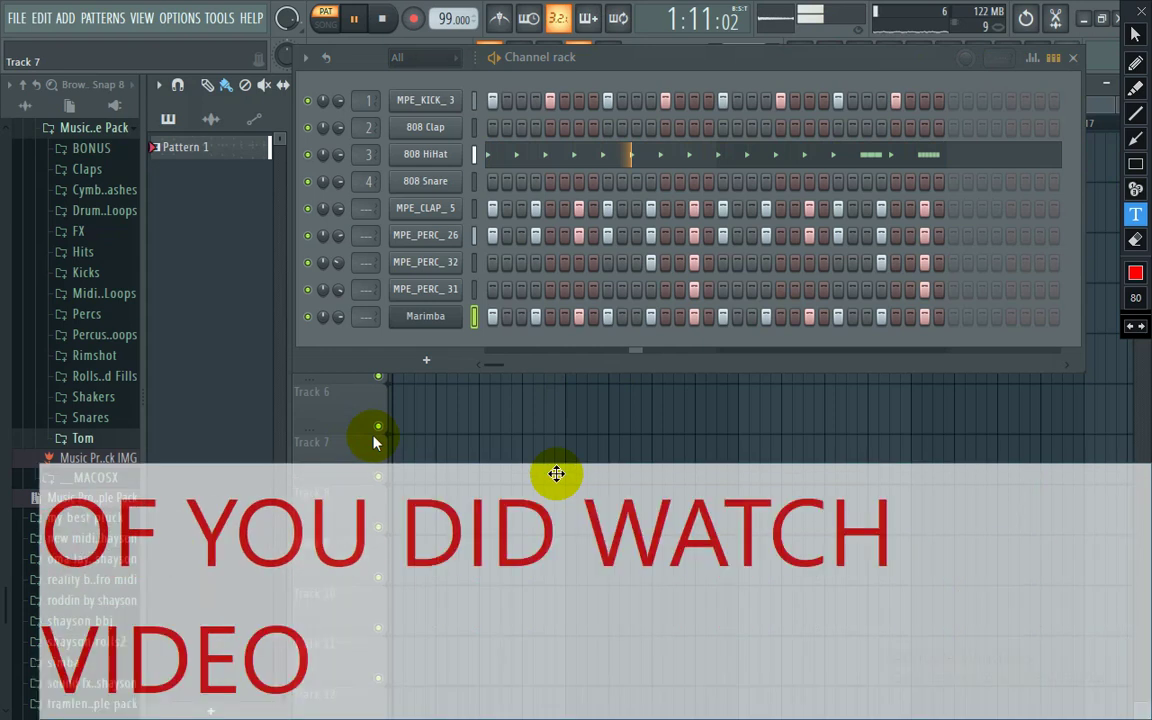
text(,)
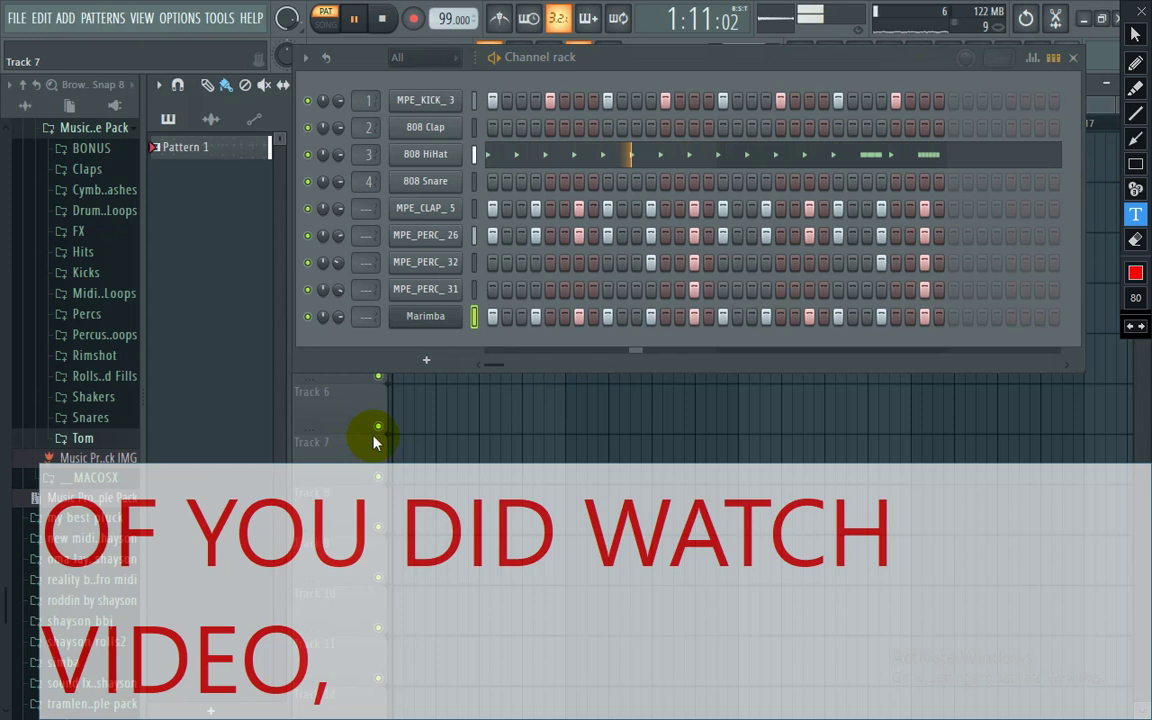
text(L)
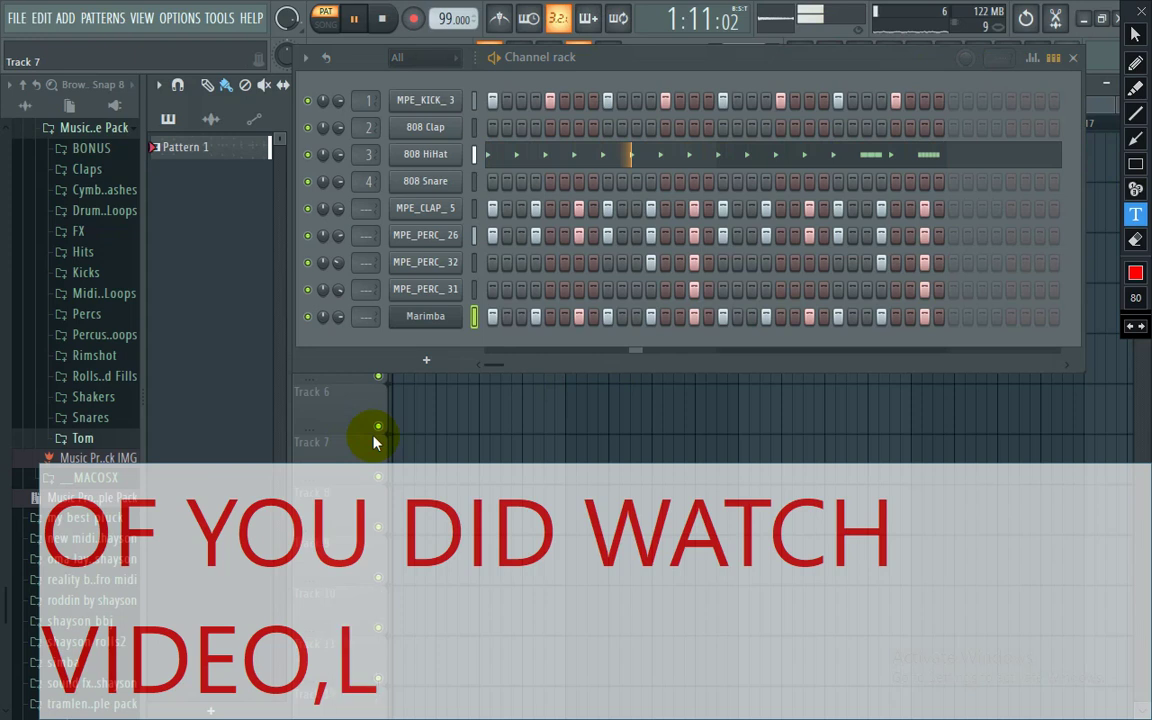
text(ET ME )
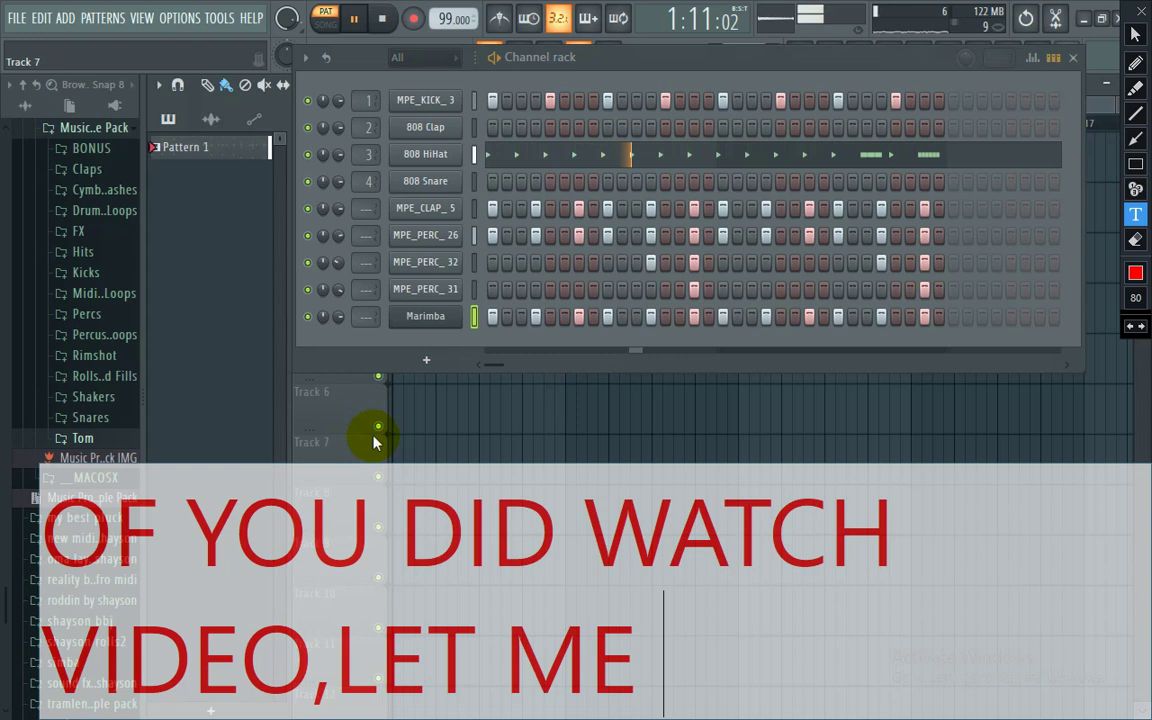
text(AUSE)
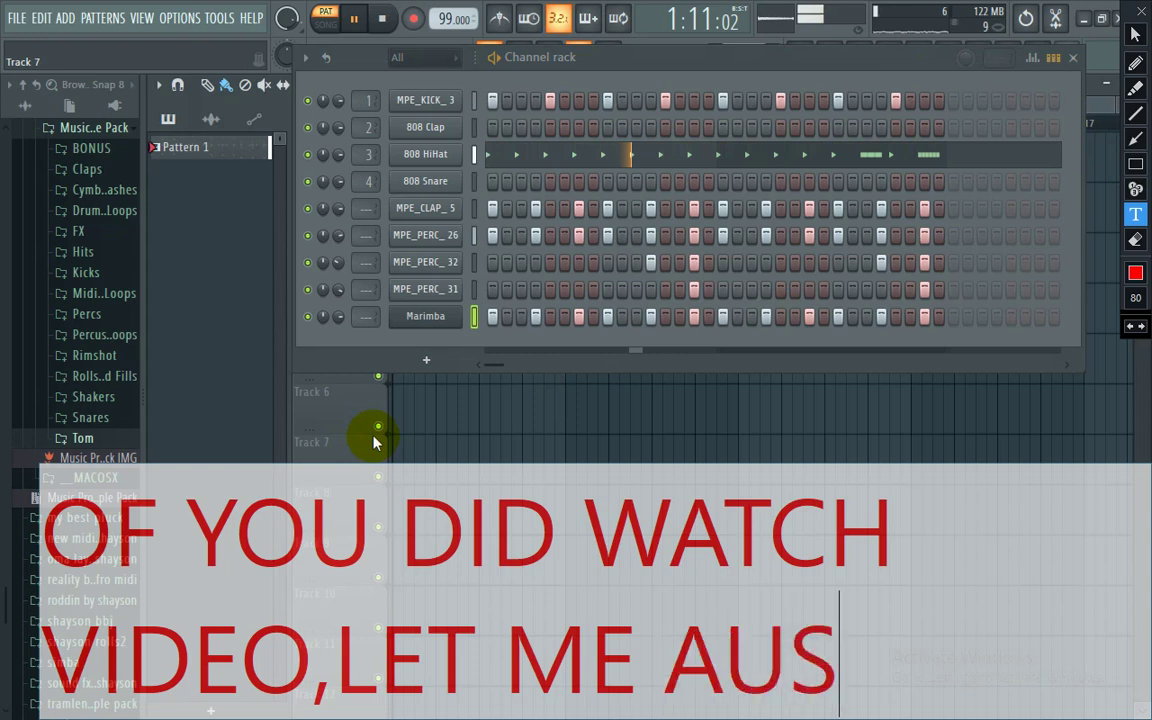
key(Left)
key(Left)
key(Left)
key(Left)
text(P)
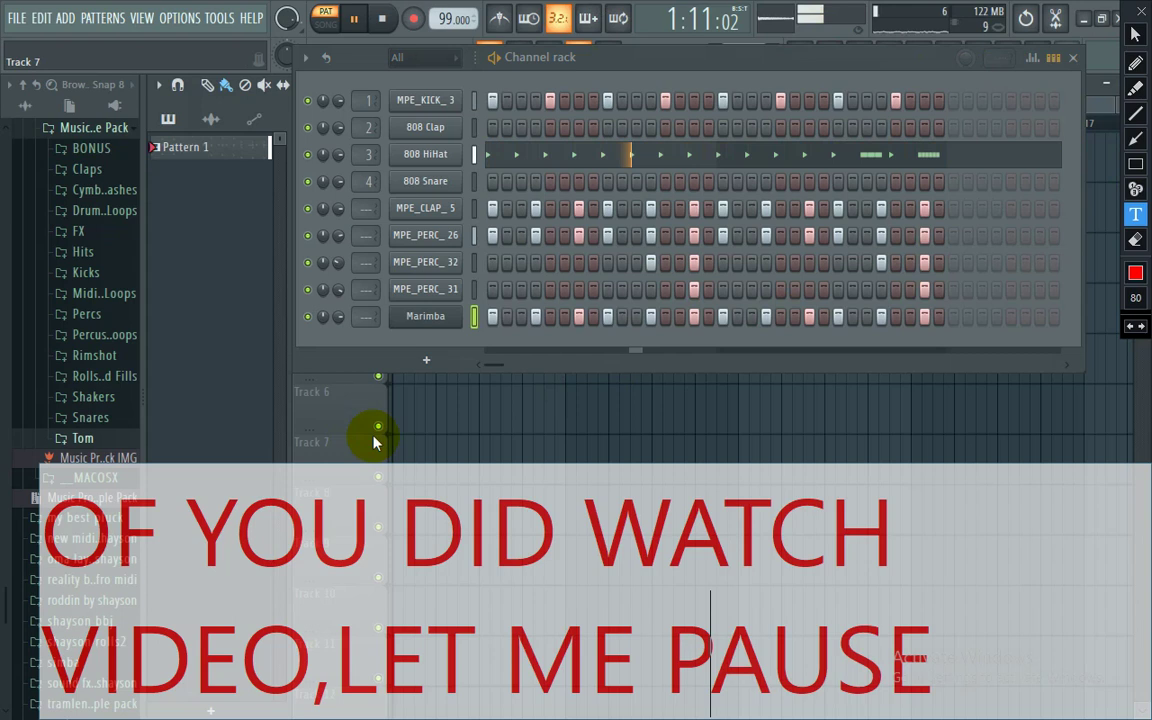
Step: Continue the annotation with "AND WAIT FOR YOU TO WATCH" and put "IT" on its own last line
key(Right)
key(Right)
key(Right)
key(Right)
text(AND)
text( WAIT )
text(FOR )
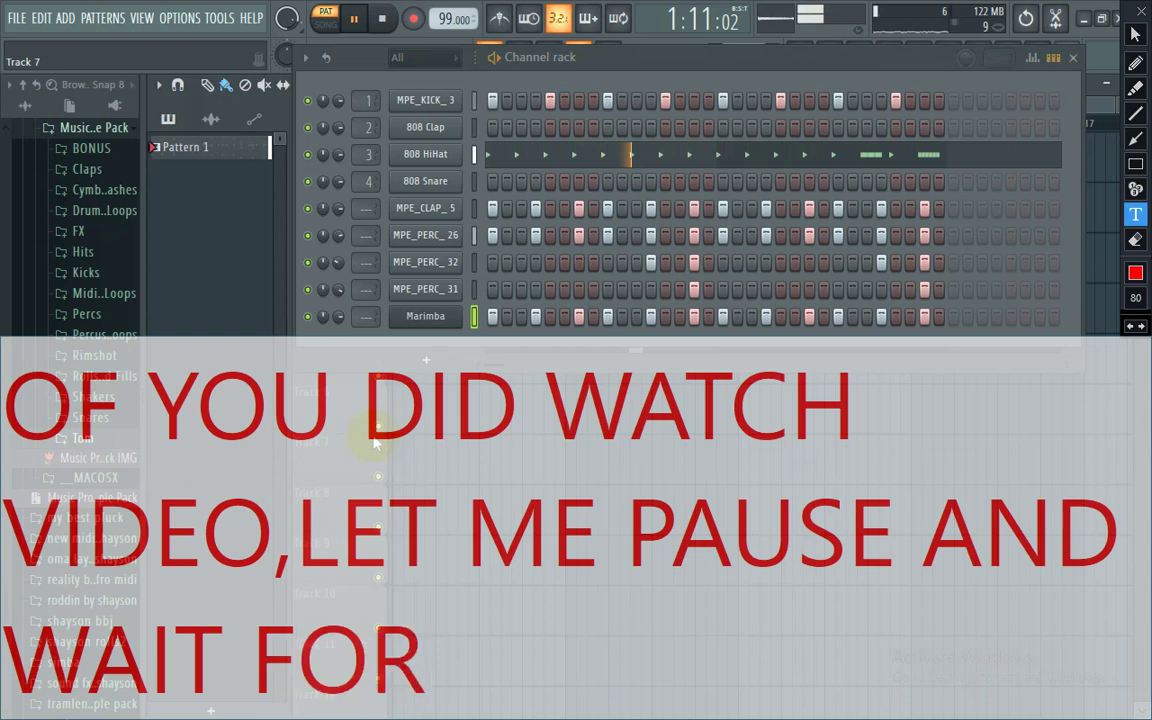
text(YOU TO )
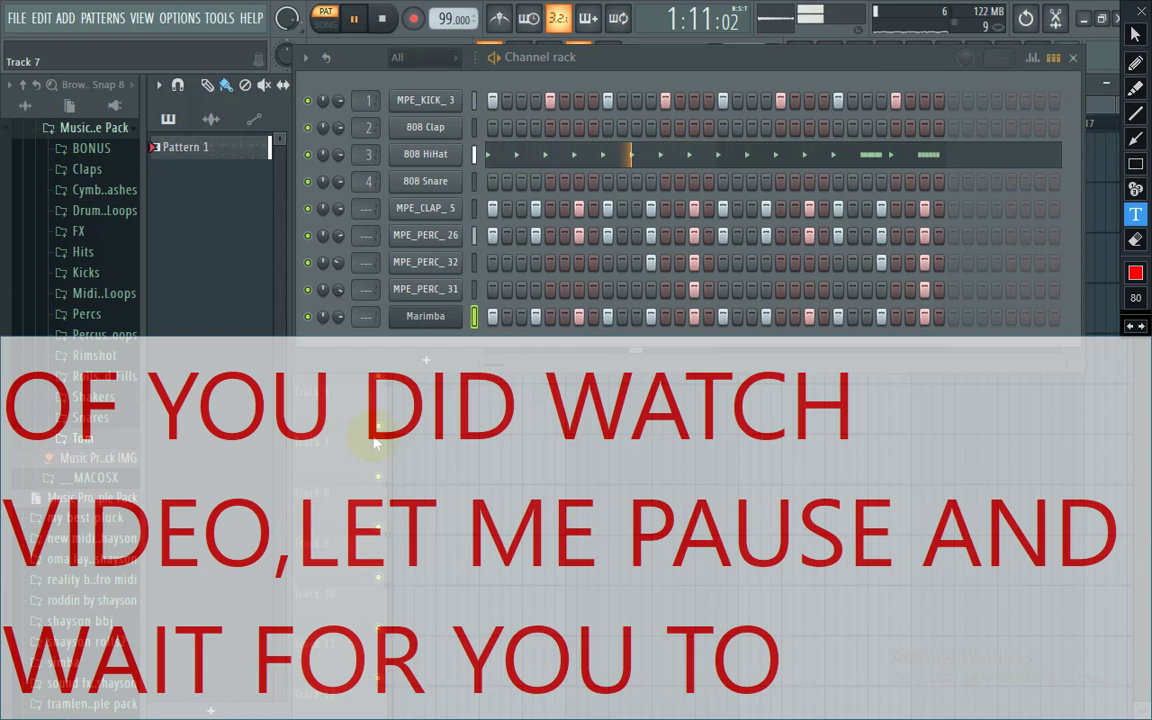
text(WATC)
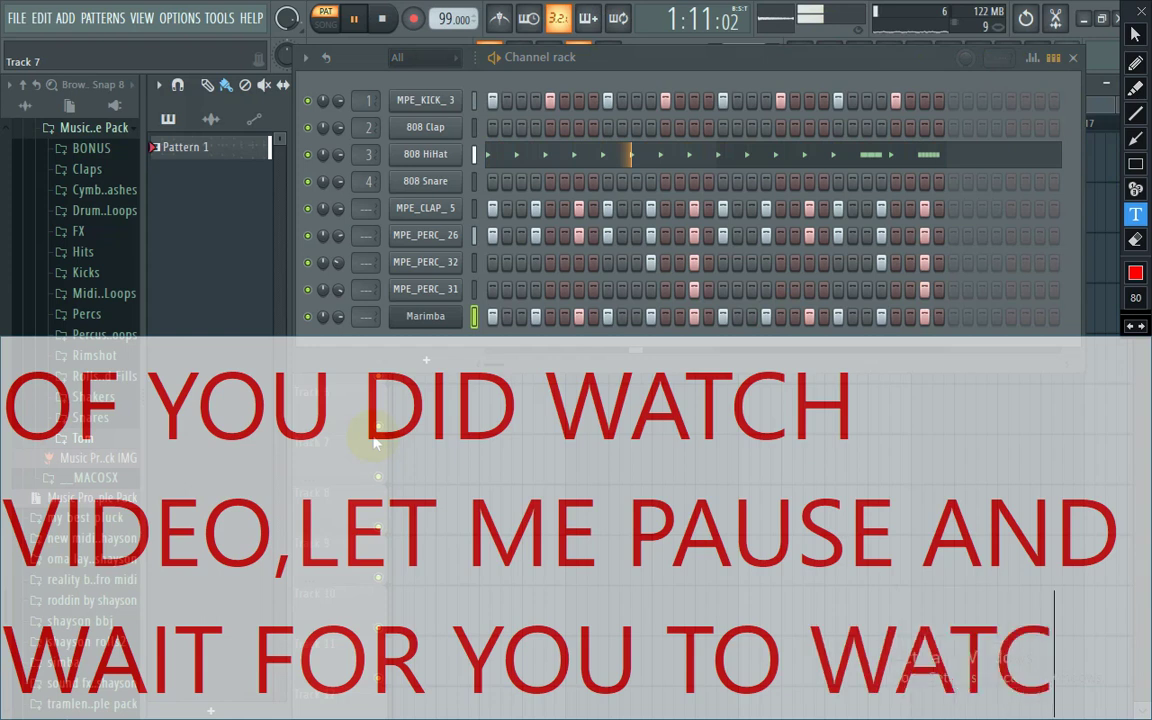
text(H)
key(Return)
text(IT)
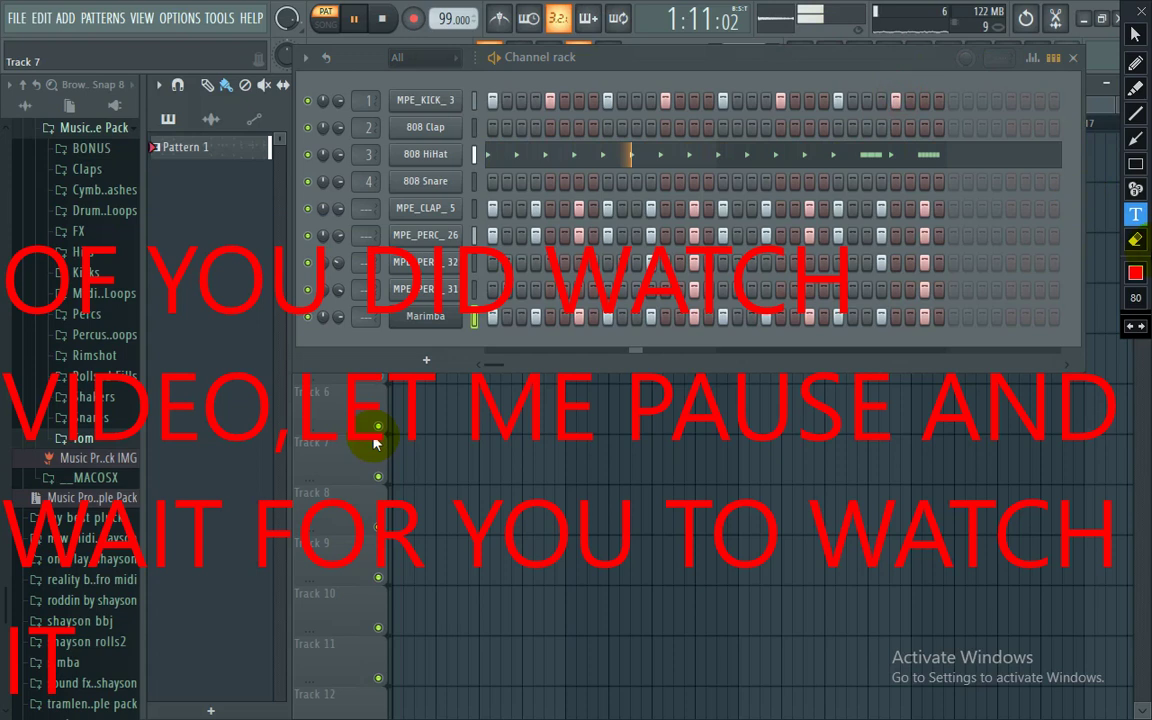
Step: Erase the annotation about waiting for viewers and add a new one over the playlist reading "PAUSE" followed by a long run of question marks
click(1135, 240)
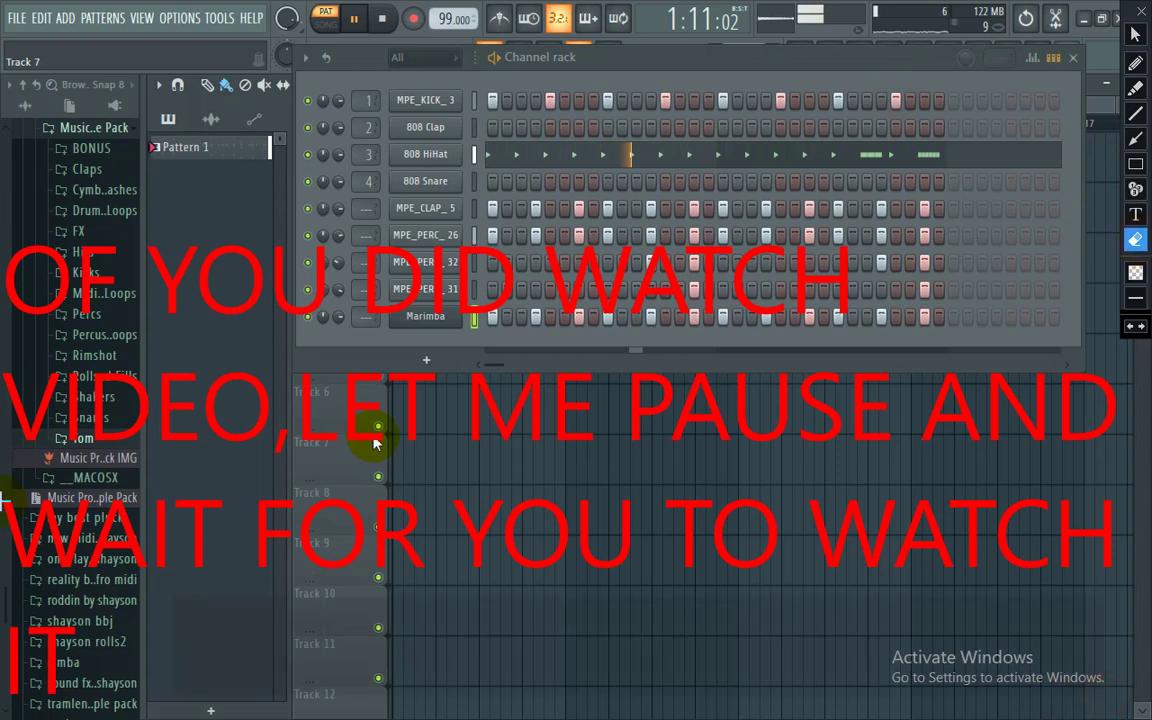
drag(2, 224, 1104, 708)
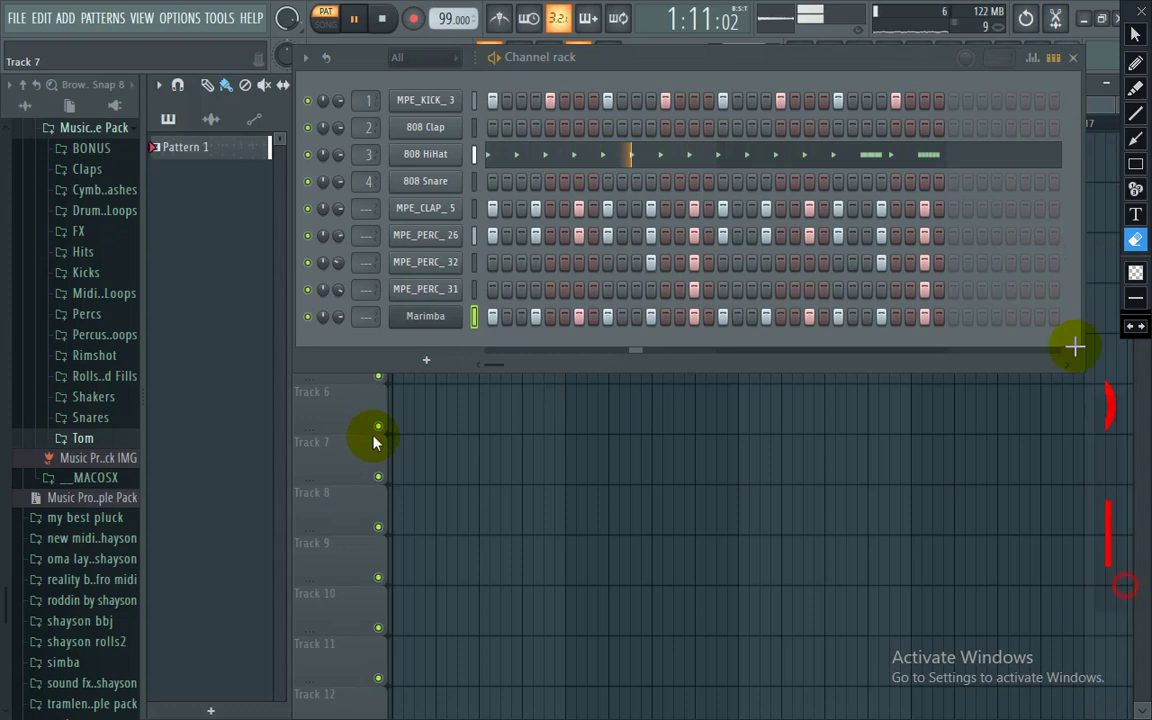
click(1135, 214)
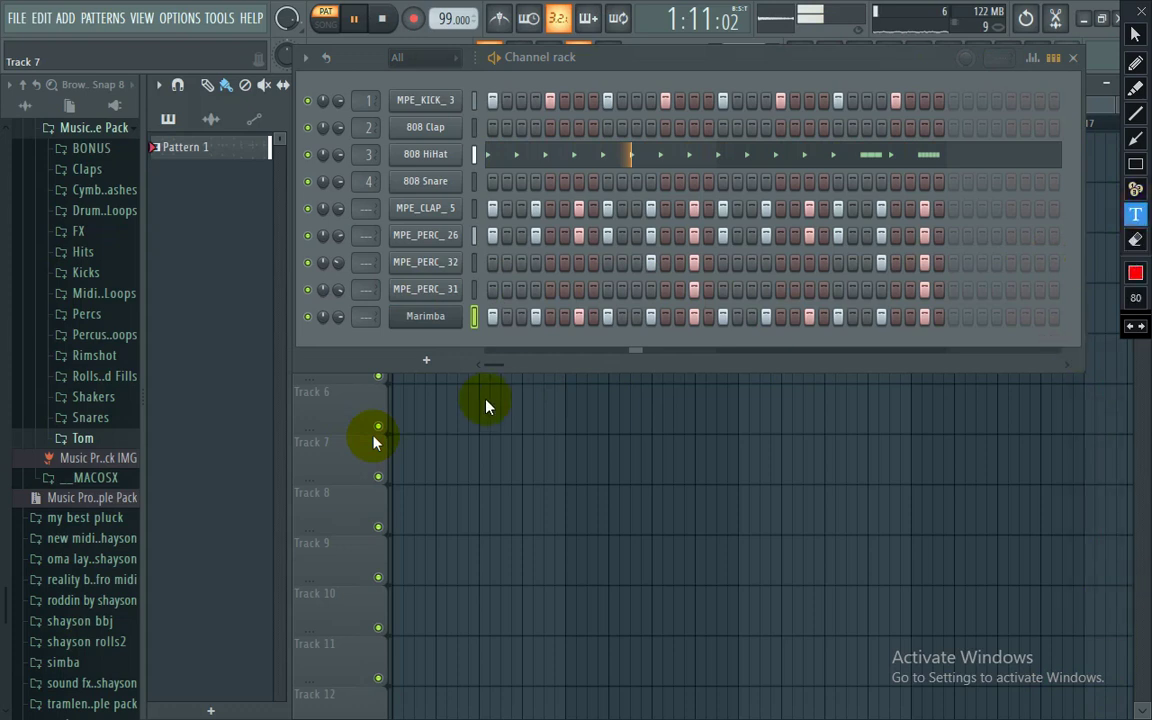
click(483, 402)
text(P)
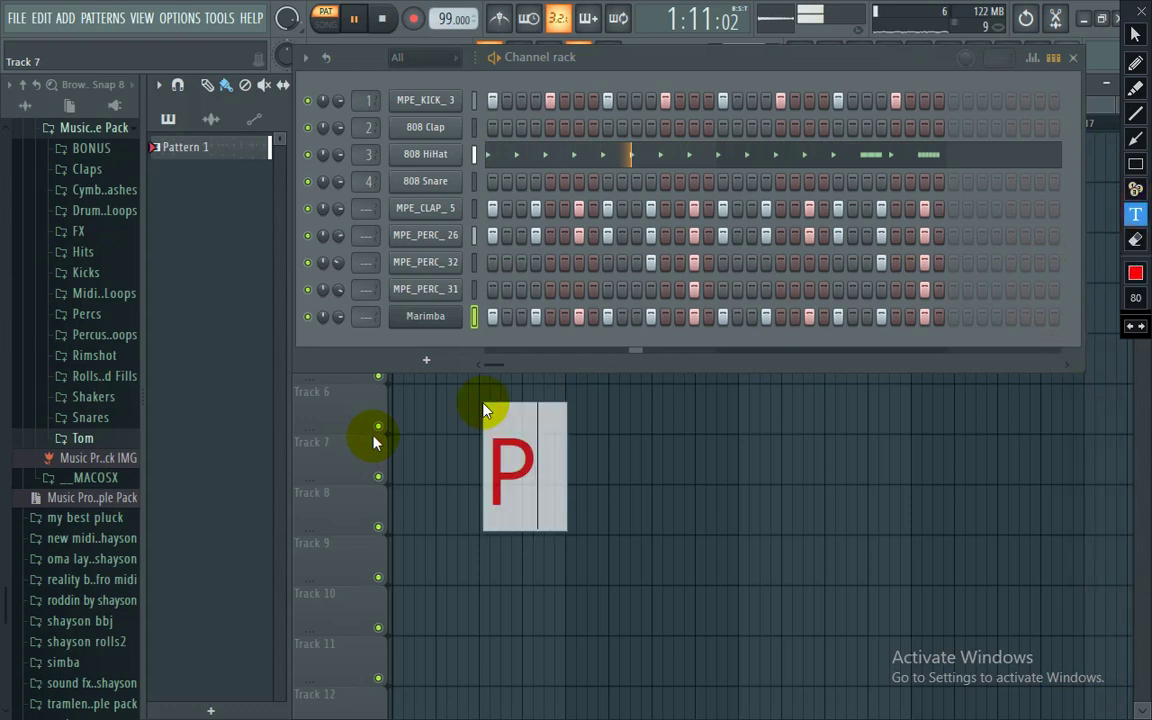
text(AUSE)
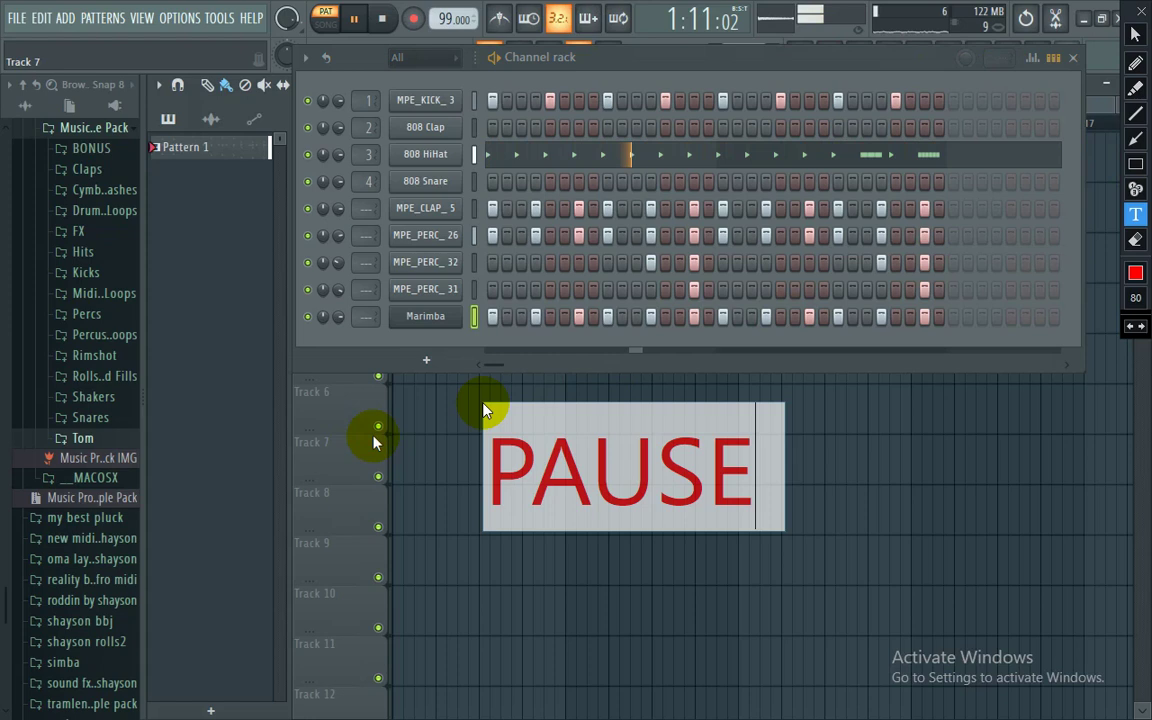
text(?)
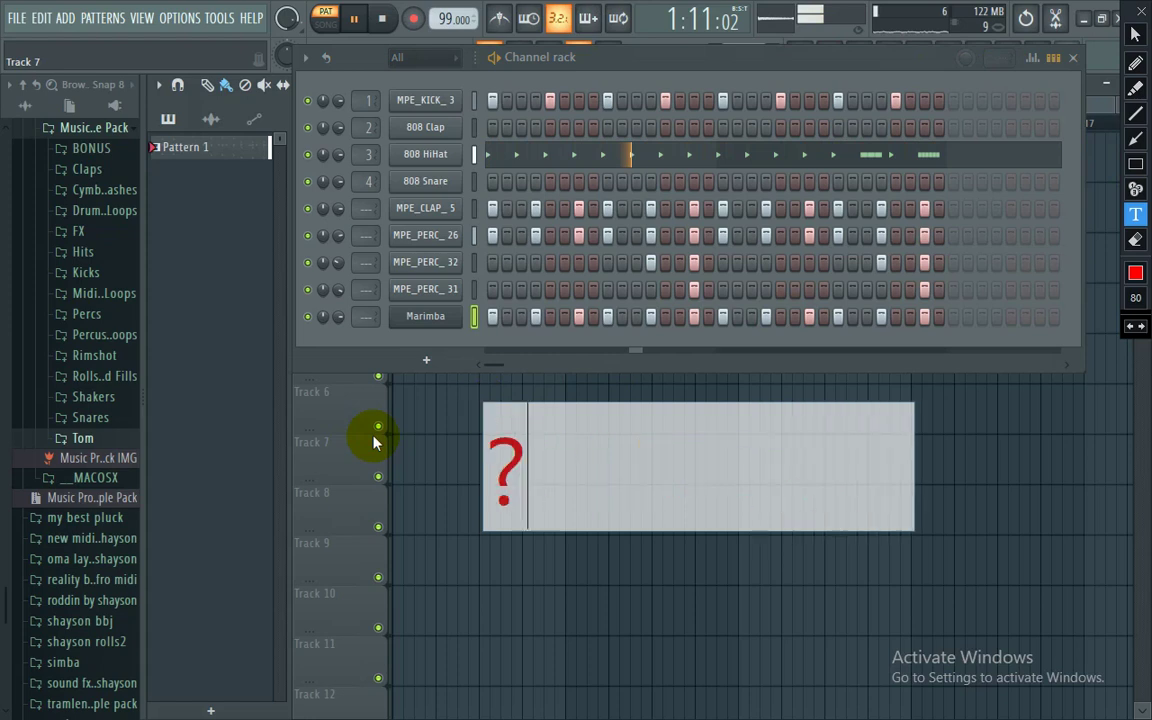
text(????????????????)
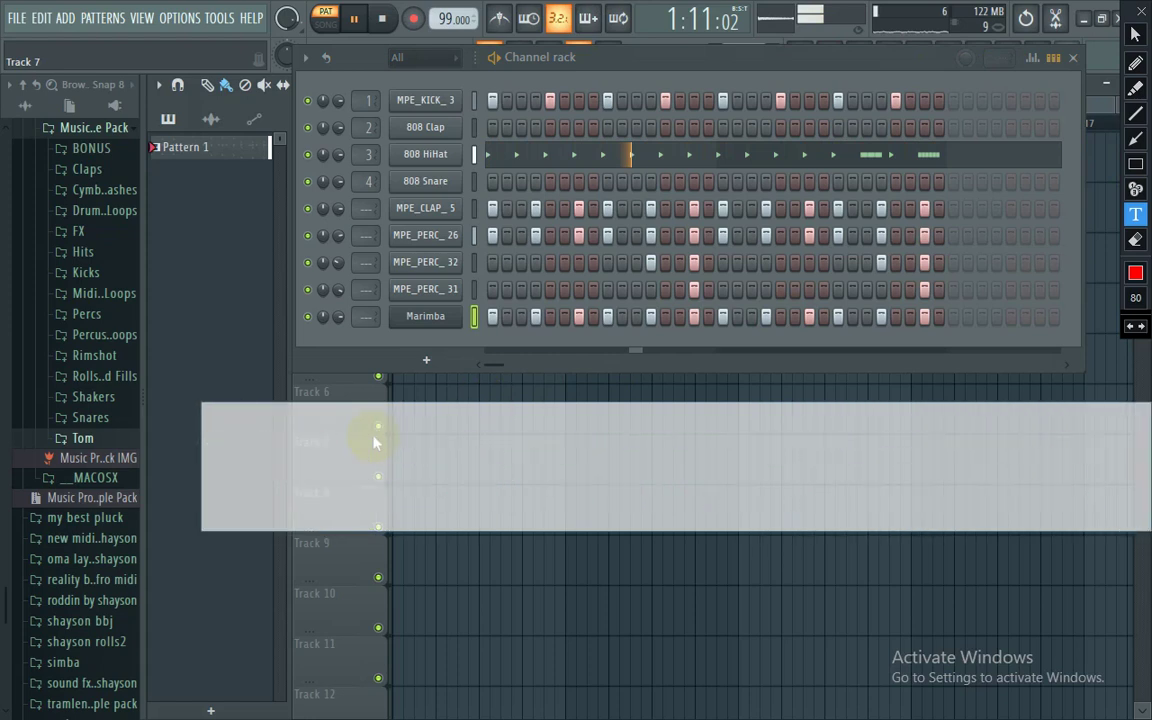
text(????)
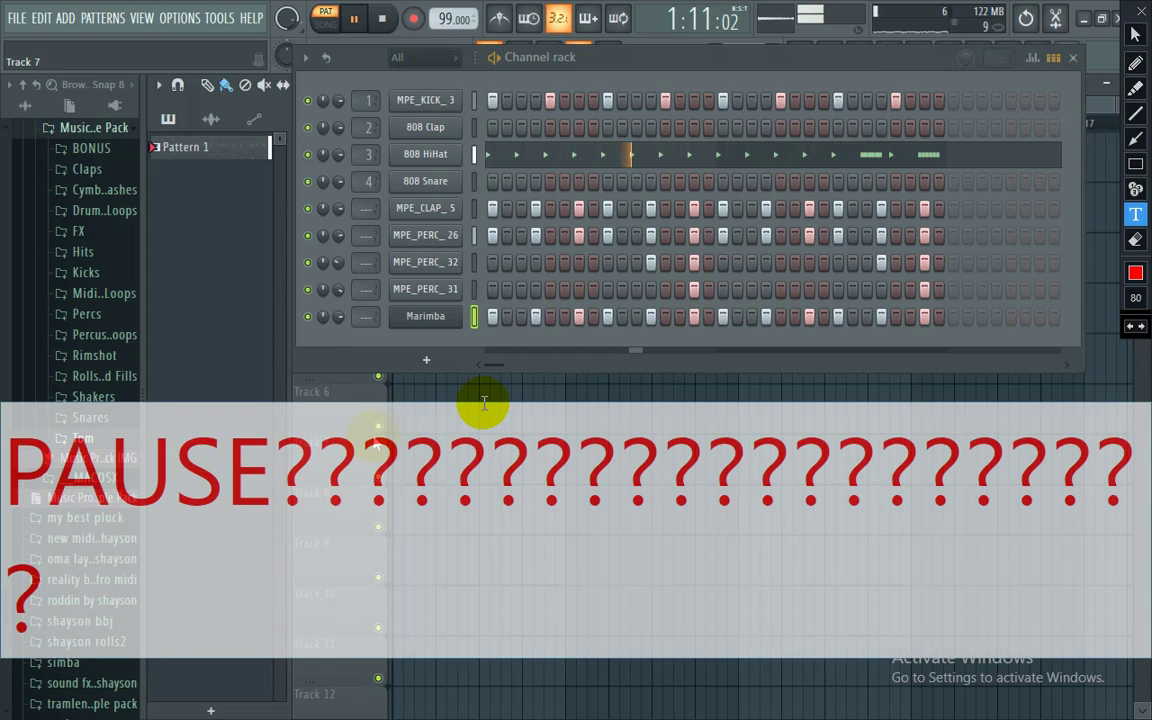
Step: Erase the whole "PAUSE" annotation with its question marks from the screen
click(1137, 240)
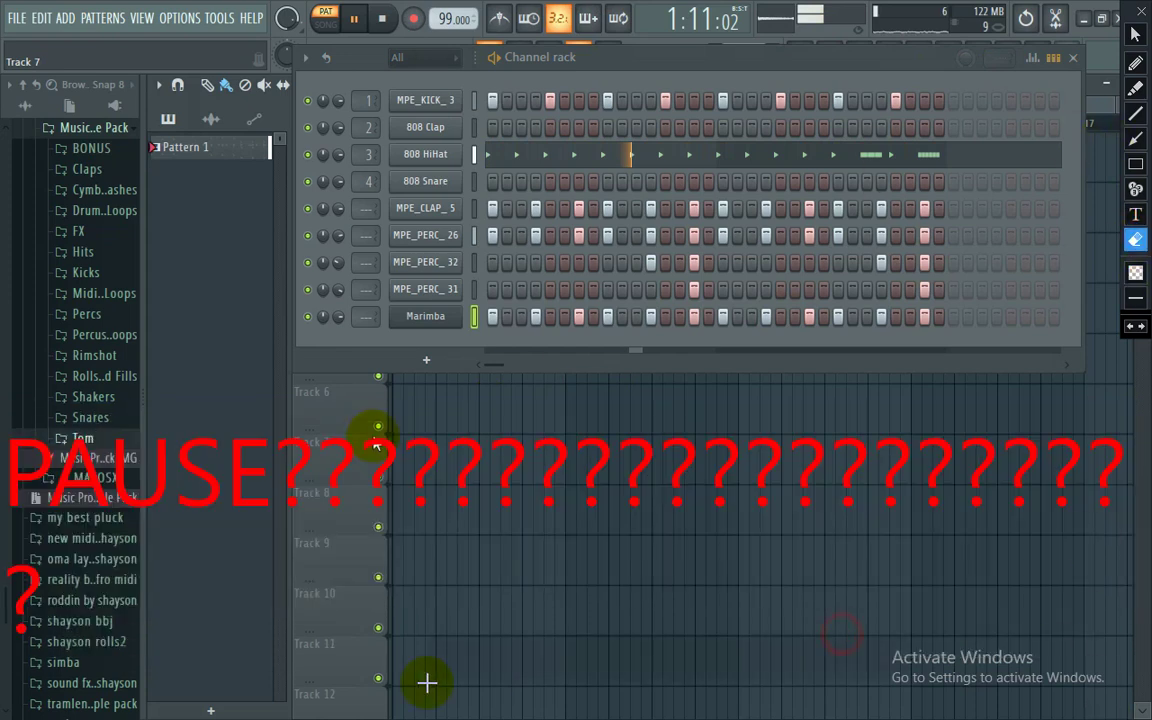
drag(912, 634, 2, 356)
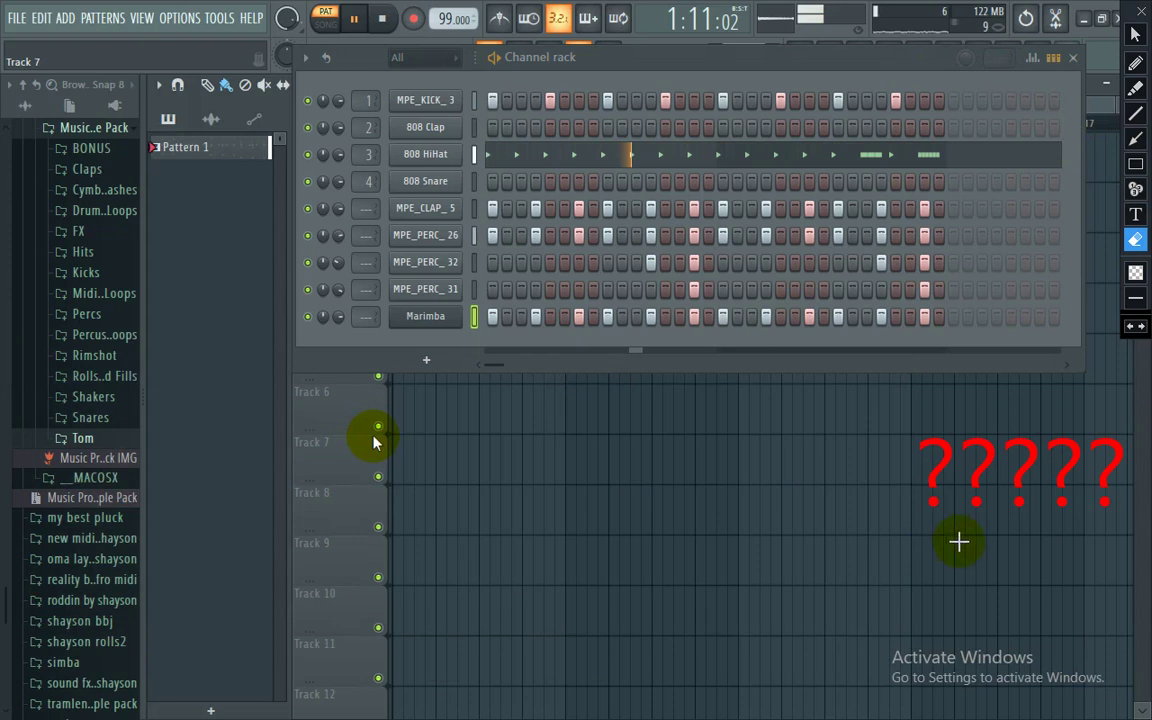
mouse_move(1011, 549)
mouse_down()
mouse_move(809, 375)
mouse_move(840, 400)
mouse_up()
Step: Add a text annotation over the playlist reading "OK LETS START"
click(1136, 214)
click(675, 380)
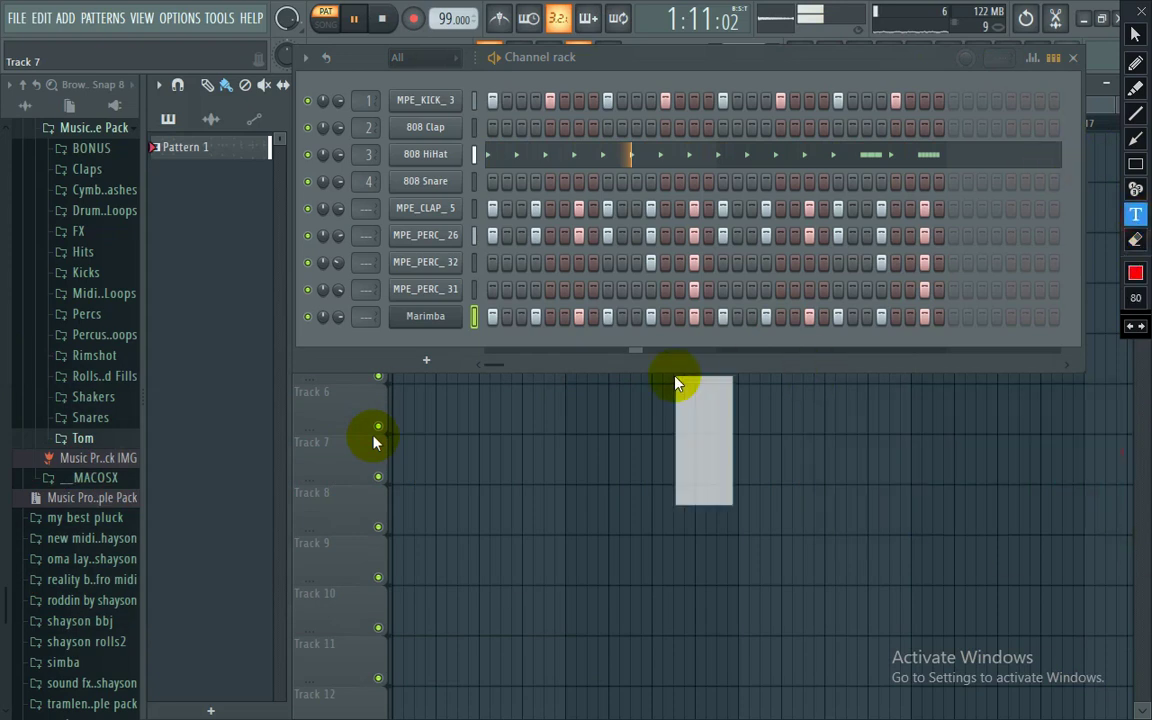
text(OK)
key(BackSpace)
key(BackSpace)
text(LE)
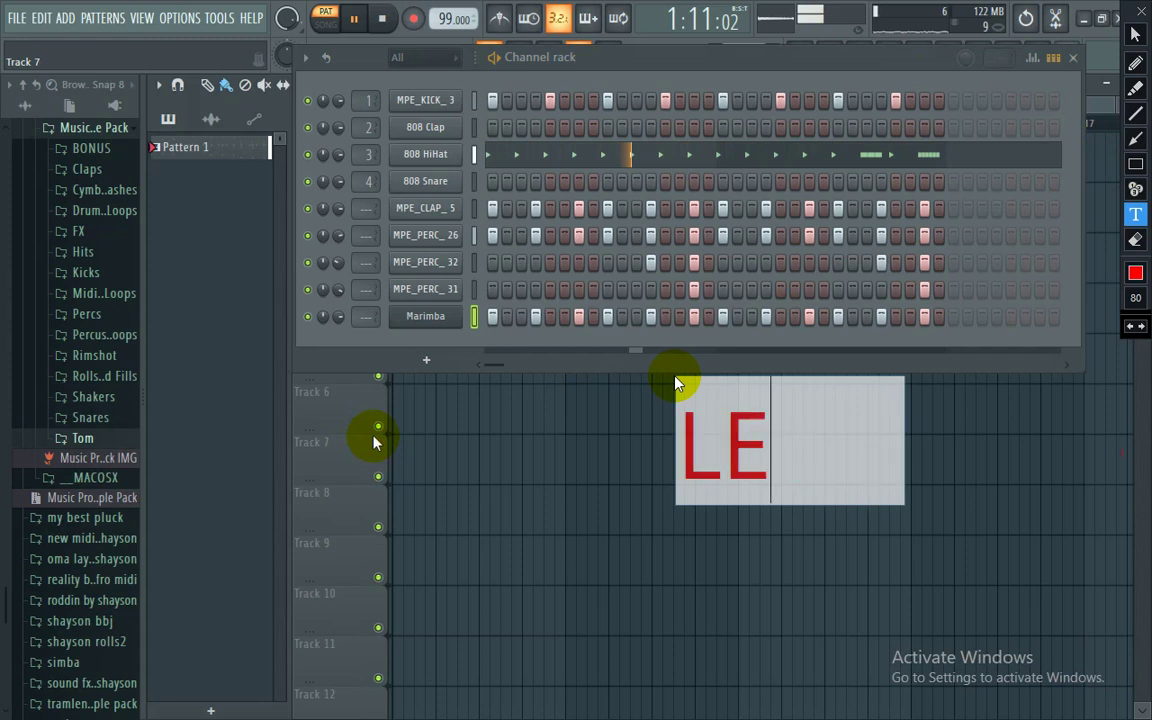
text(TS S)
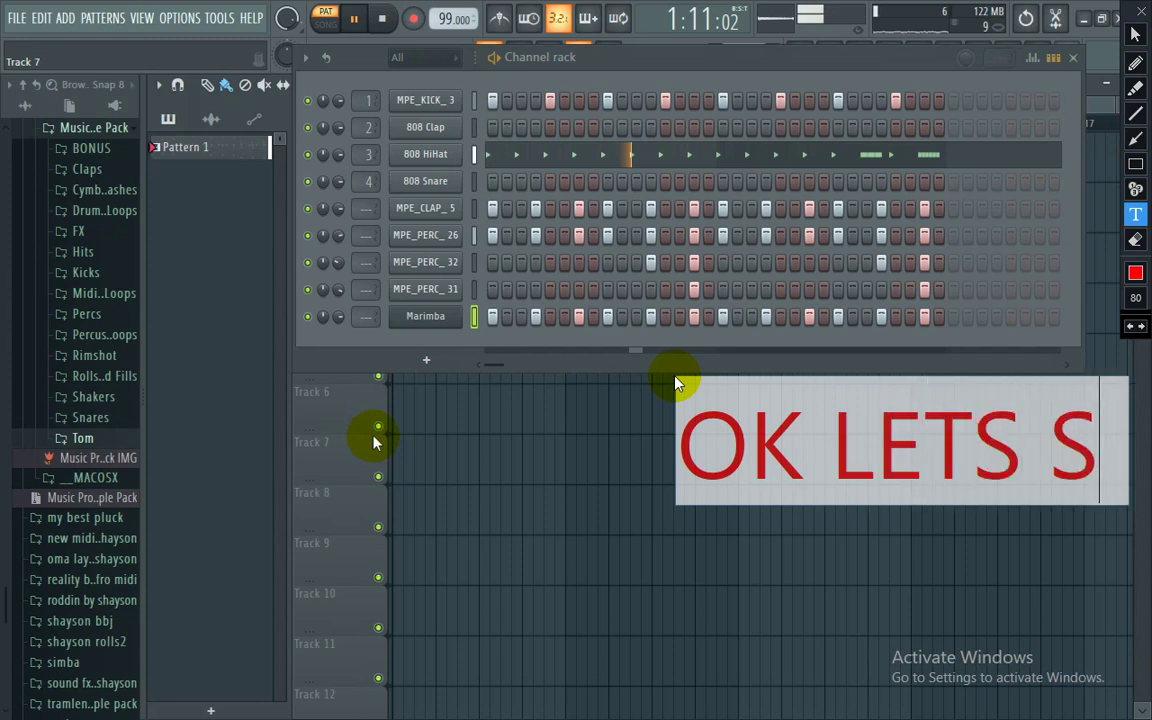
text(TART)
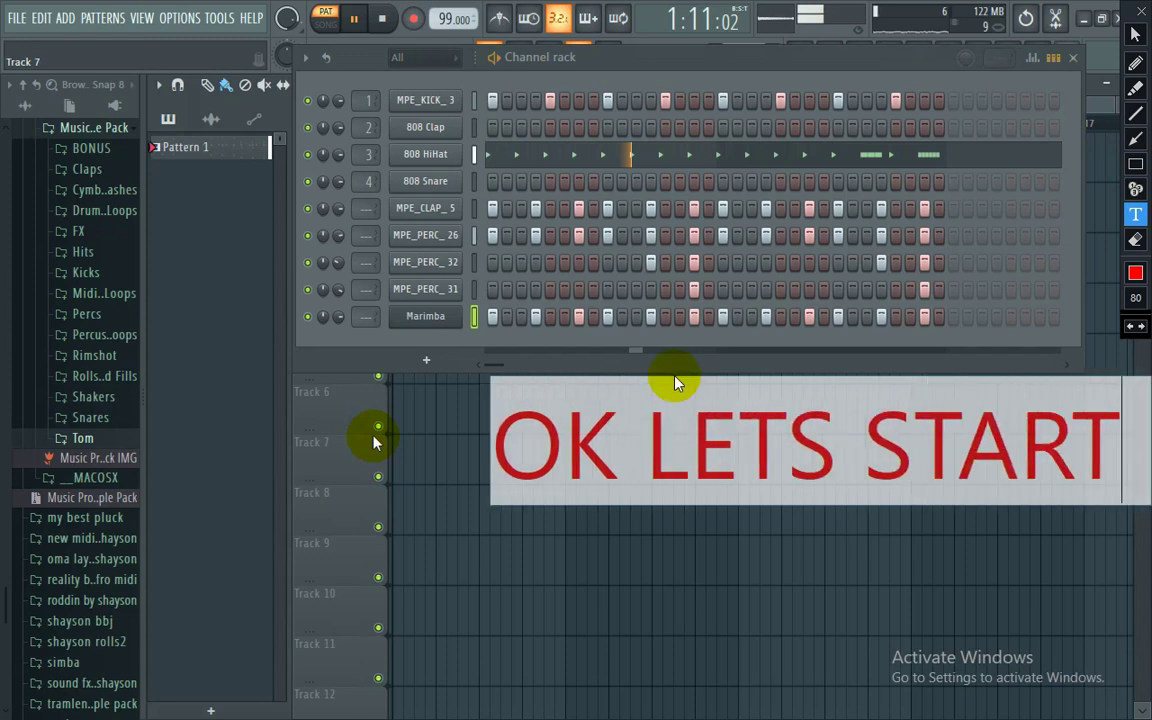
Step: Erase the whole "OK LETS START" annotation and switch from the eraser back to the normal pointer
click(1135, 240)
mouse_move(1022, 578)
mouse_down()
mouse_move(450, 328)
mouse_move(404, 332)
mouse_up()
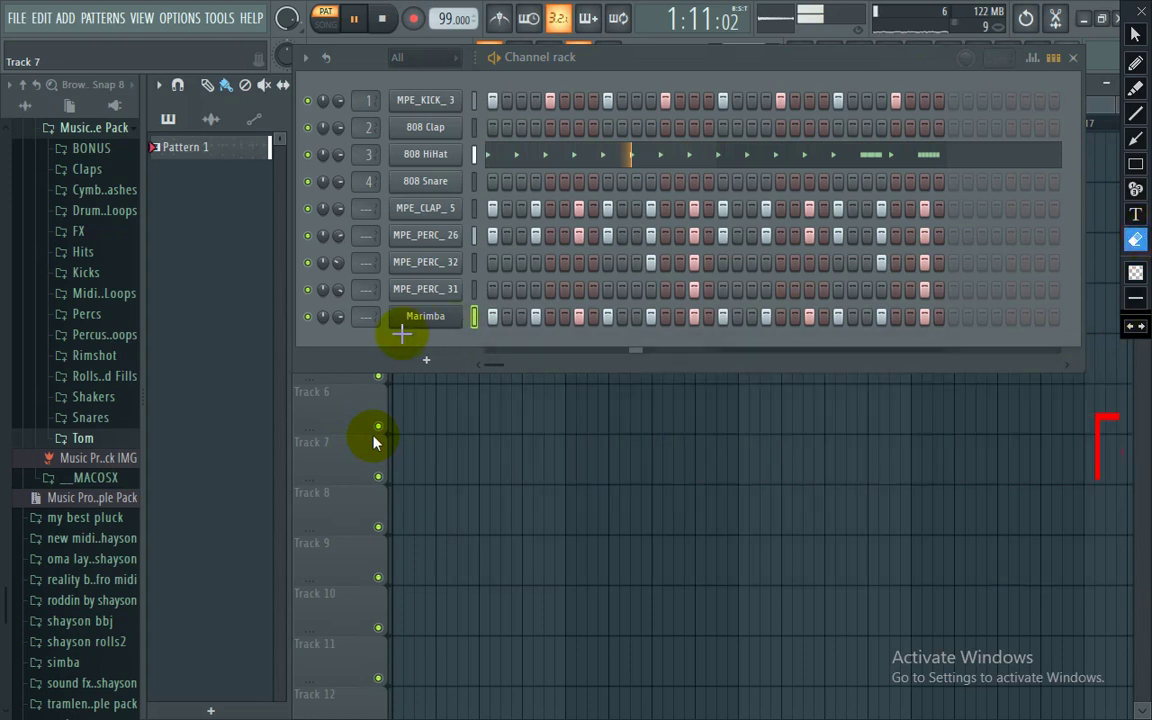
drag(1137, 485, 1005, 362)
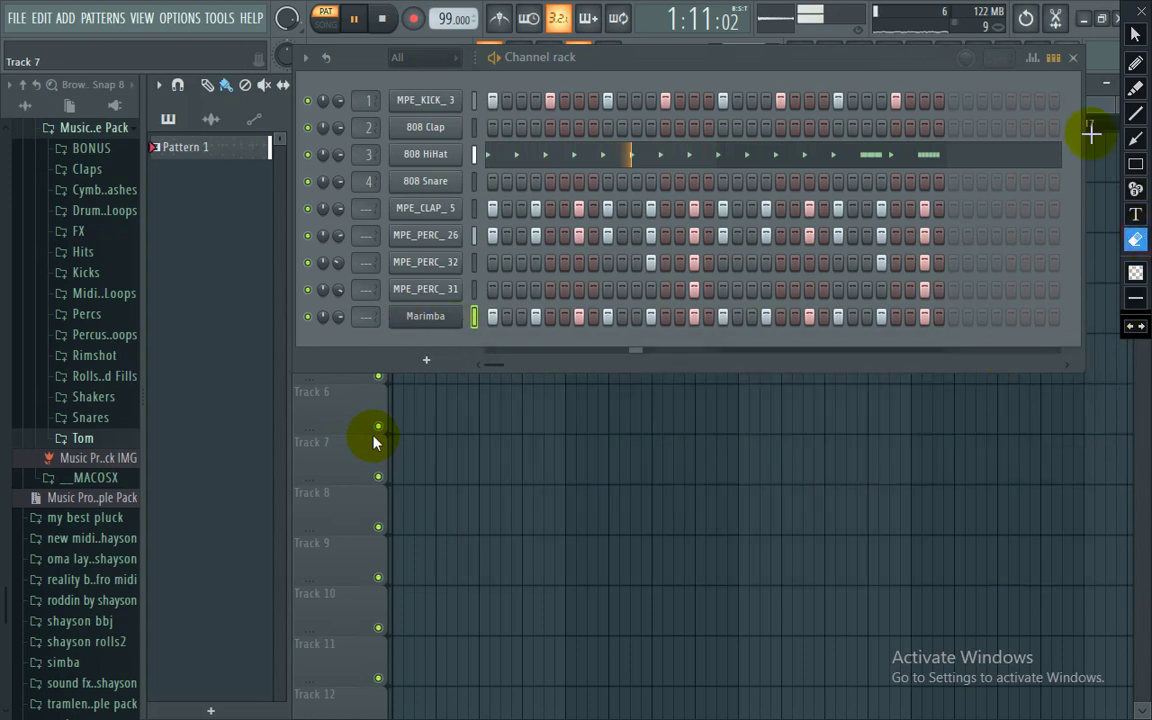
click(1136, 36)
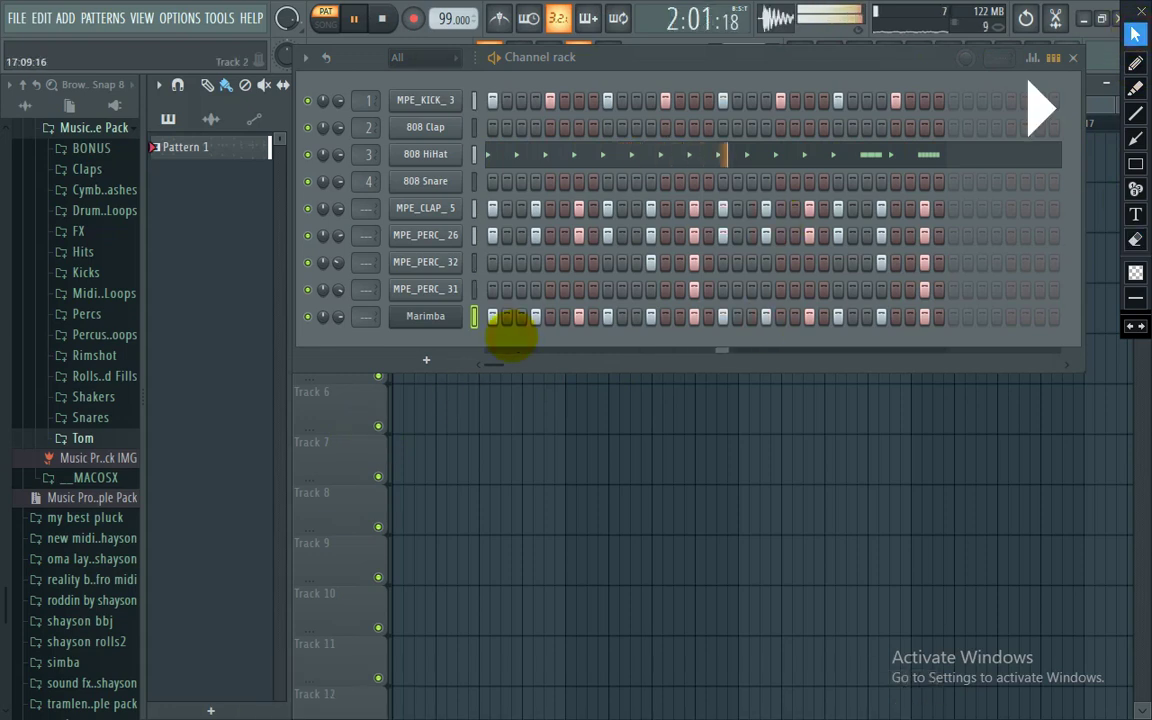
Step: Add a text annotation over the playlist reading "THATS THE BASIC"
drag(470, 577, 414, 451)
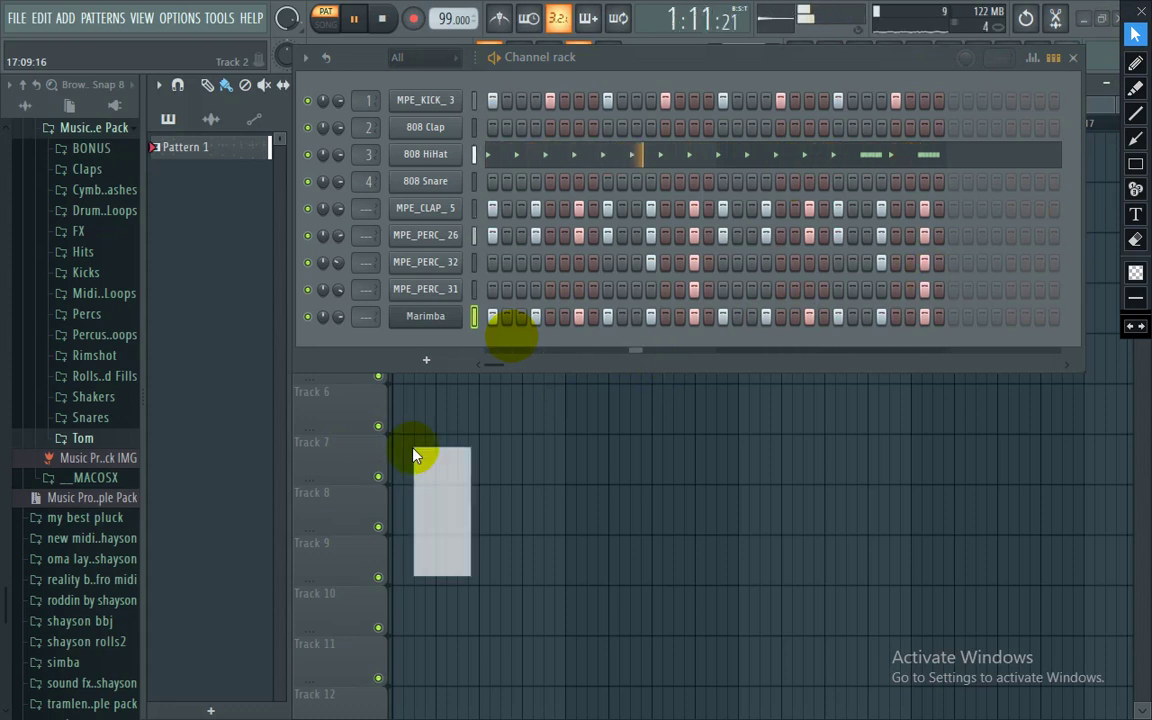
text(S )
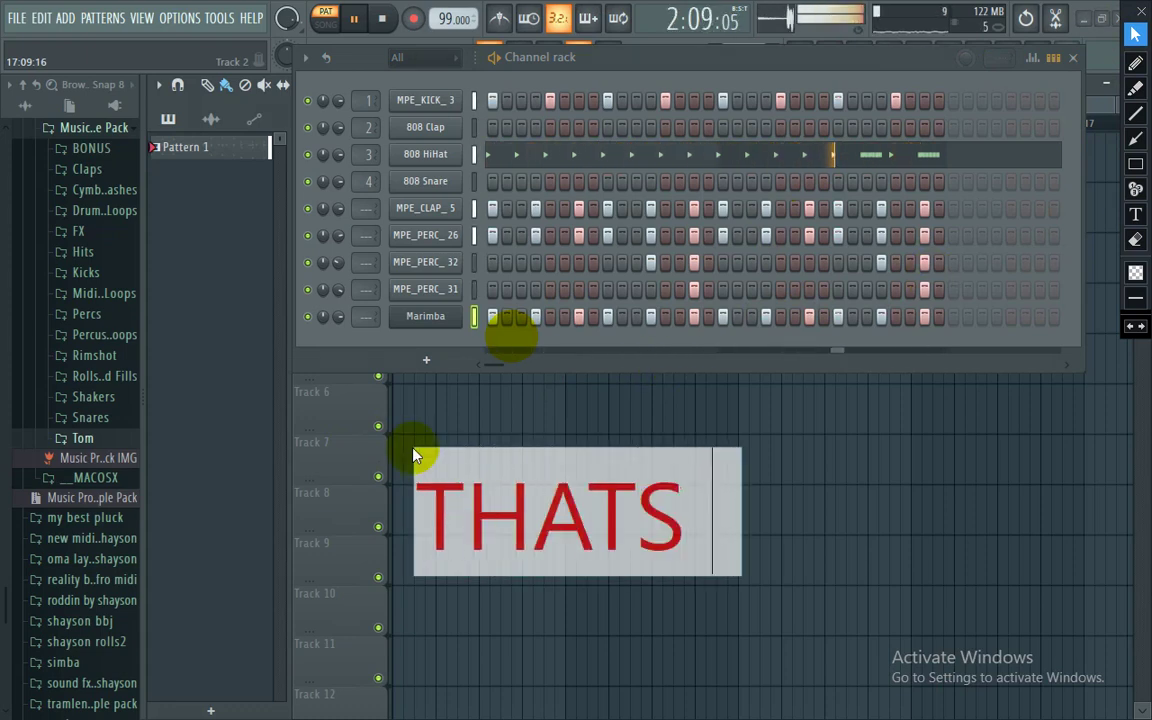
text(THE)
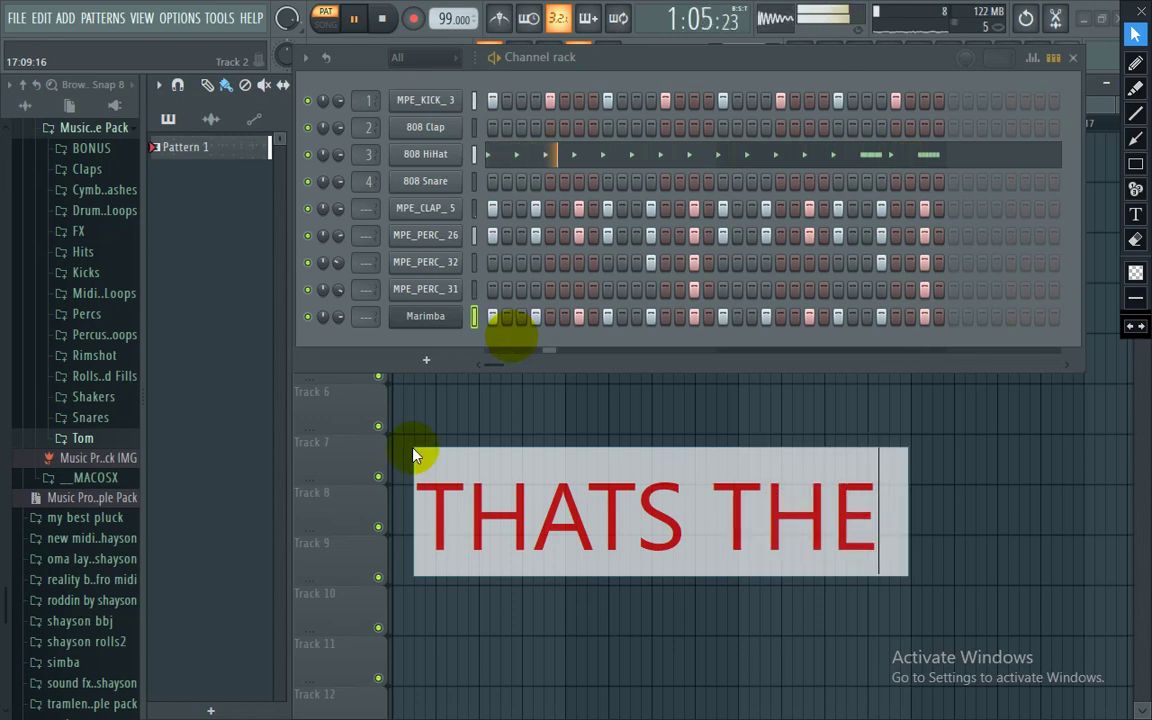
text( BASIC)
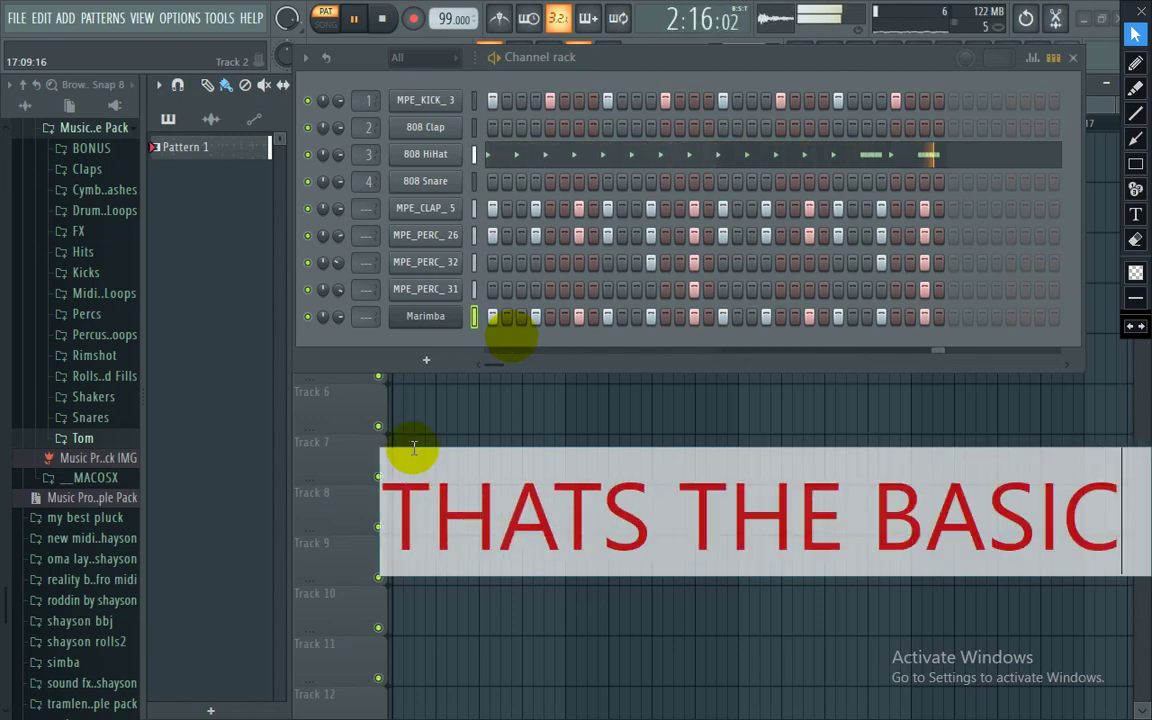
Step: Pause the video playback and start a second text annotation reading "AND LRTS GO TO FL STUDIO"
key(space)
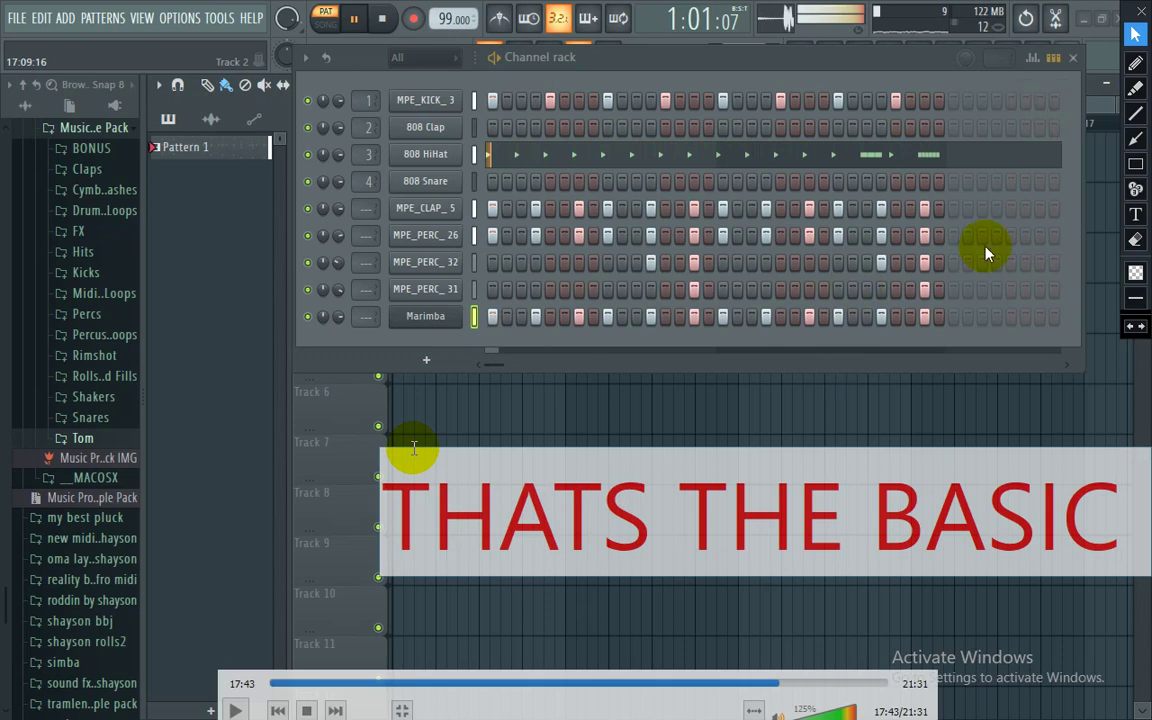
click(1135, 214)
click(508, 302)
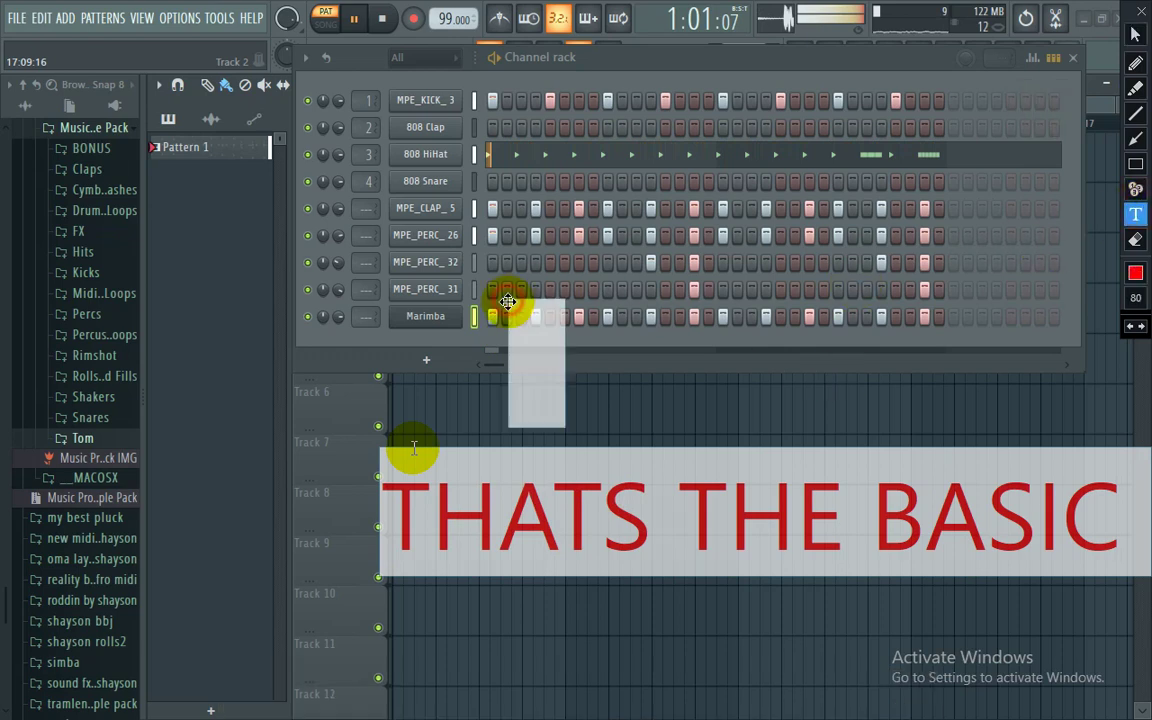
text(AND )
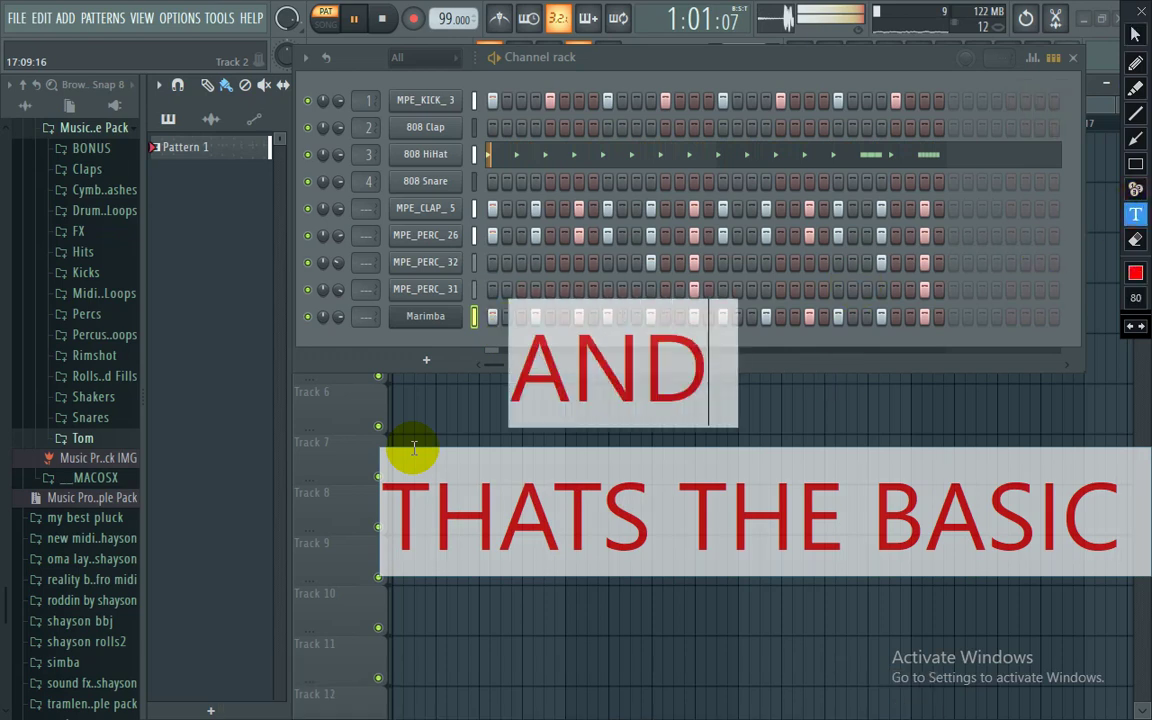
text(L)
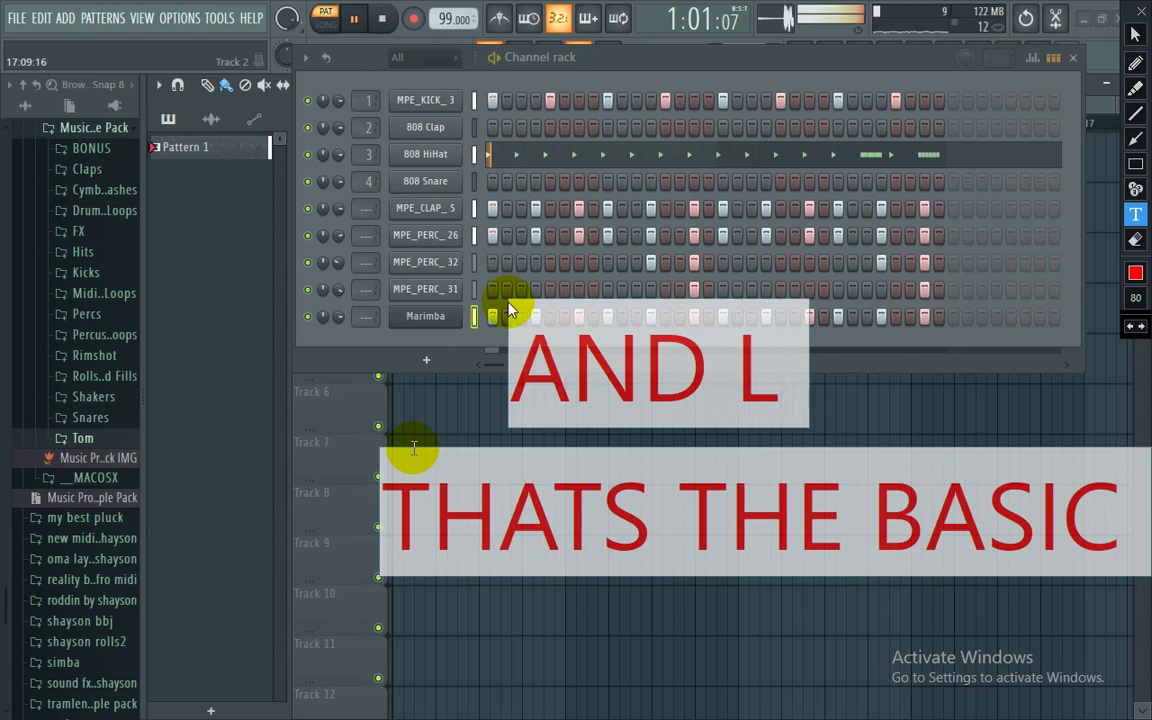
text(RTS )
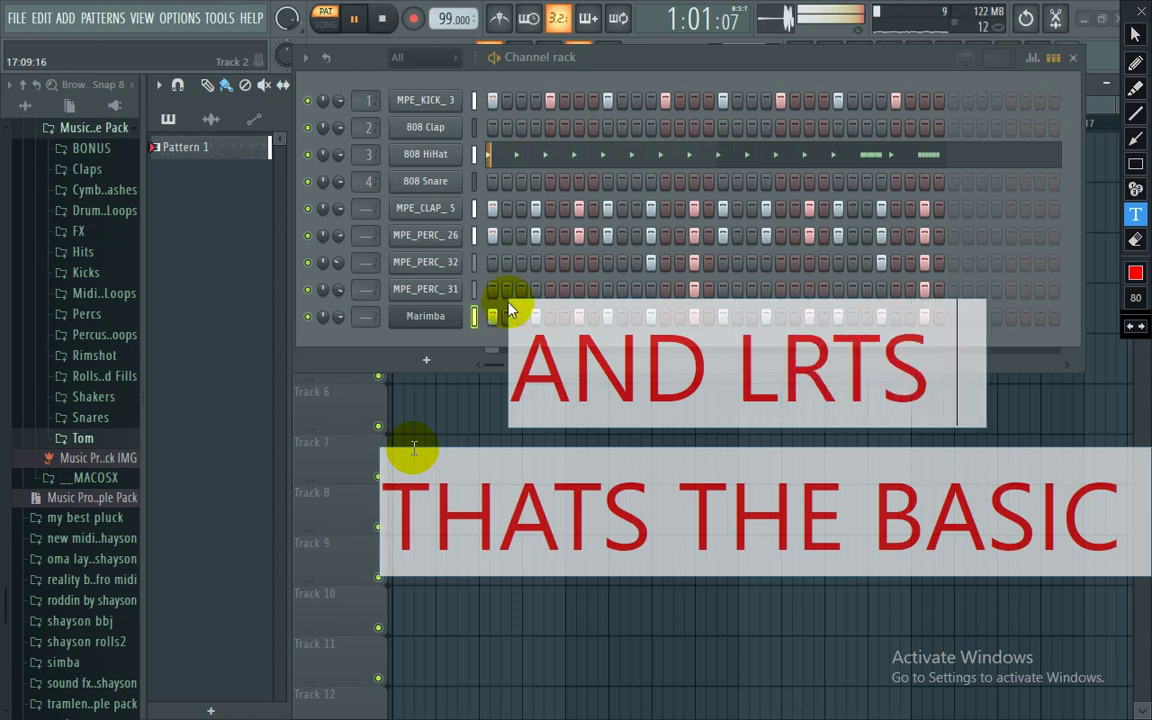
text(GO TO FL)
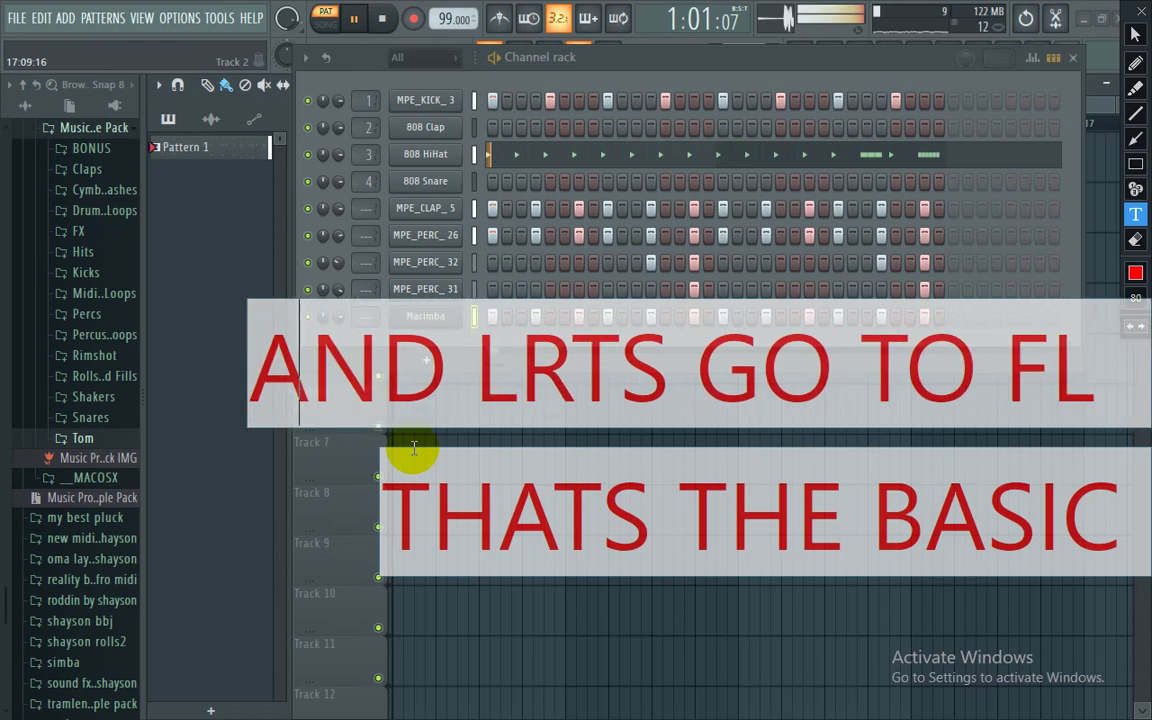
text( STUDIO)
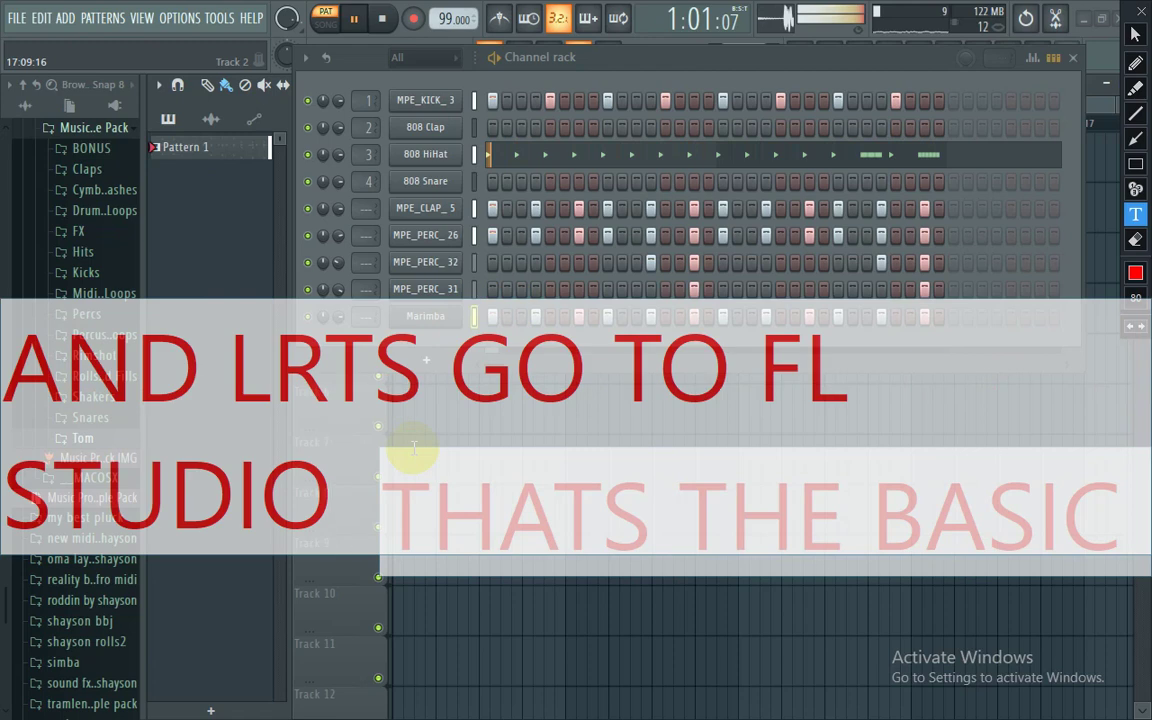
Step: Continue the annotation with "AND SEE WHAT WE GAT" and finish the text entry
text( A)
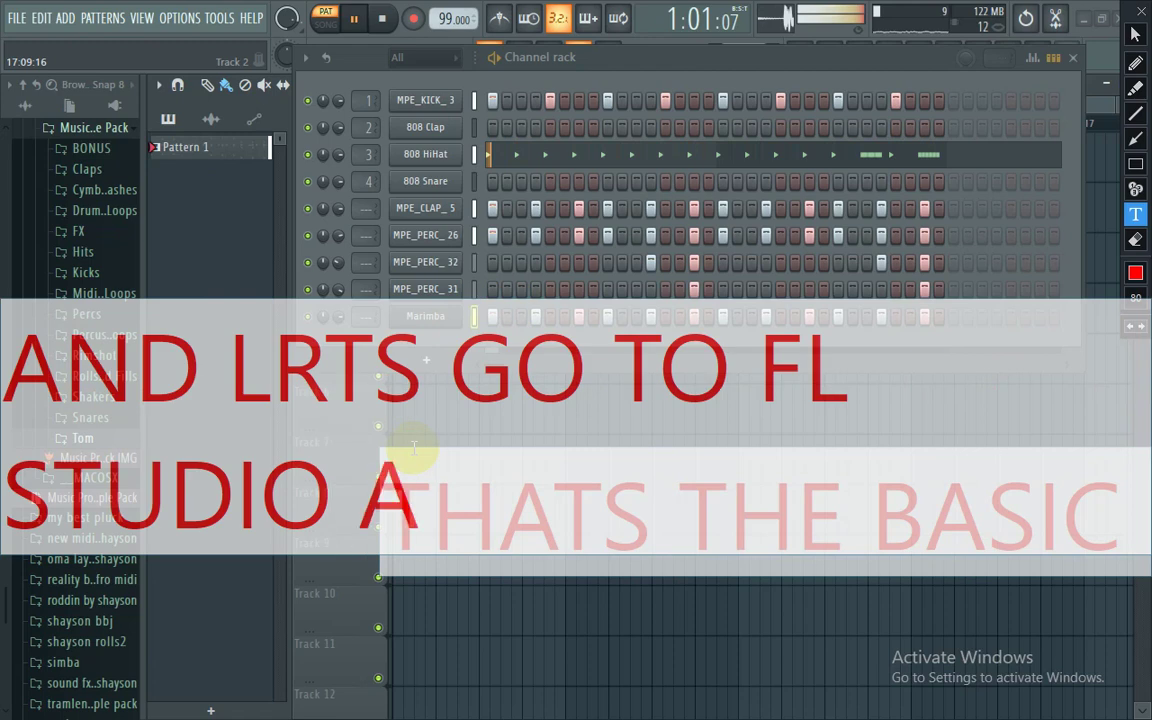
text(ND)
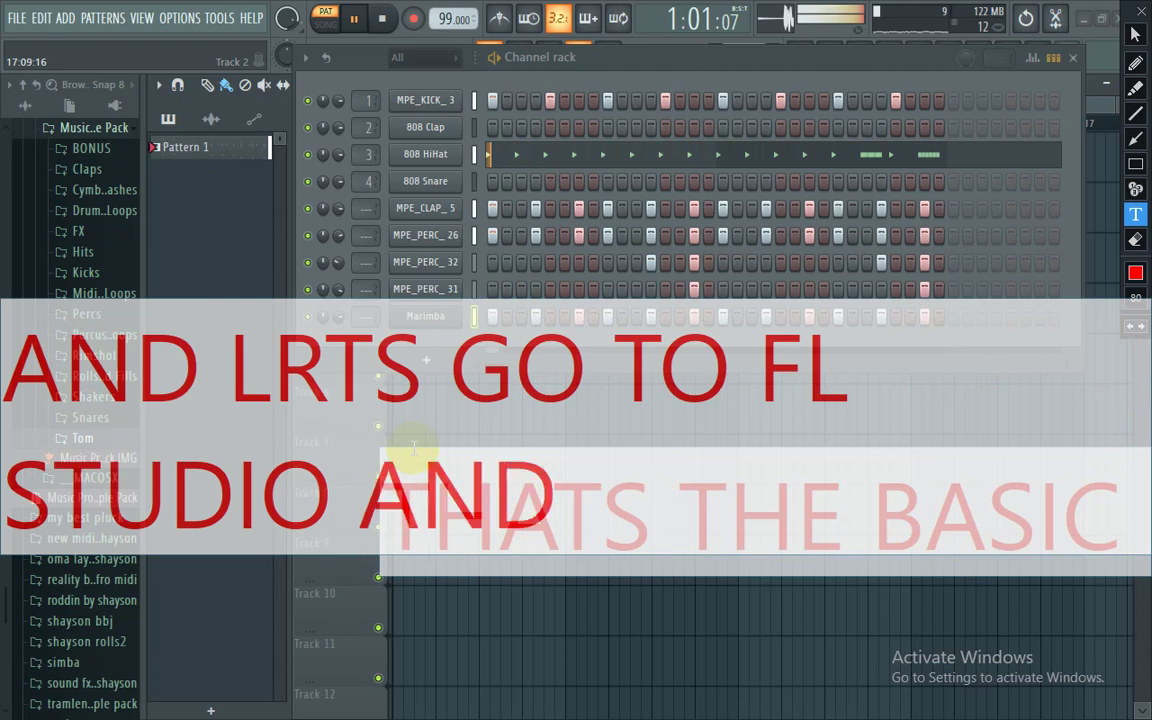
text( SEE W)
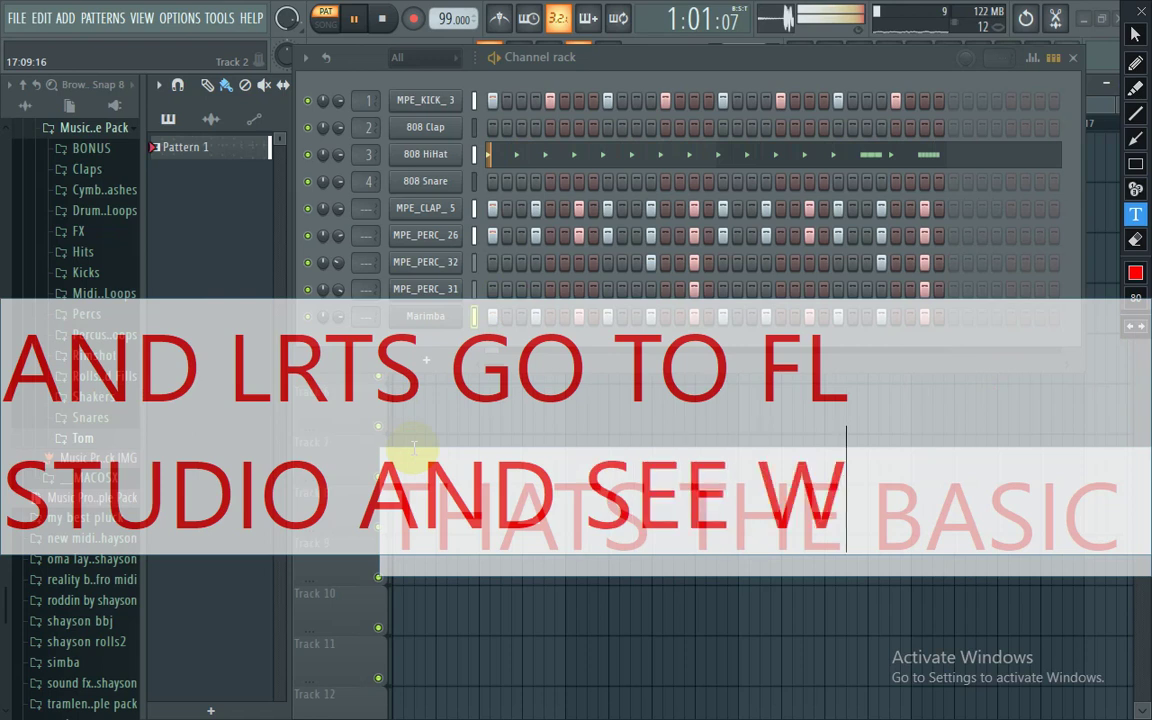
text(HA)
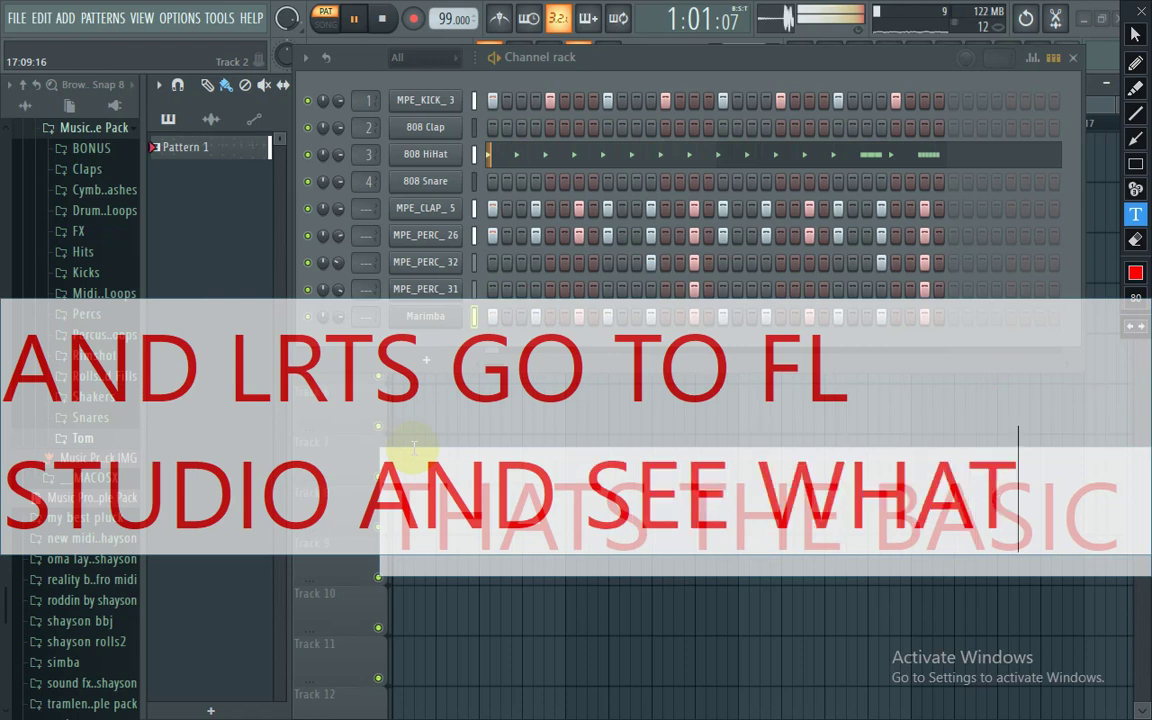
text(T WE GA)
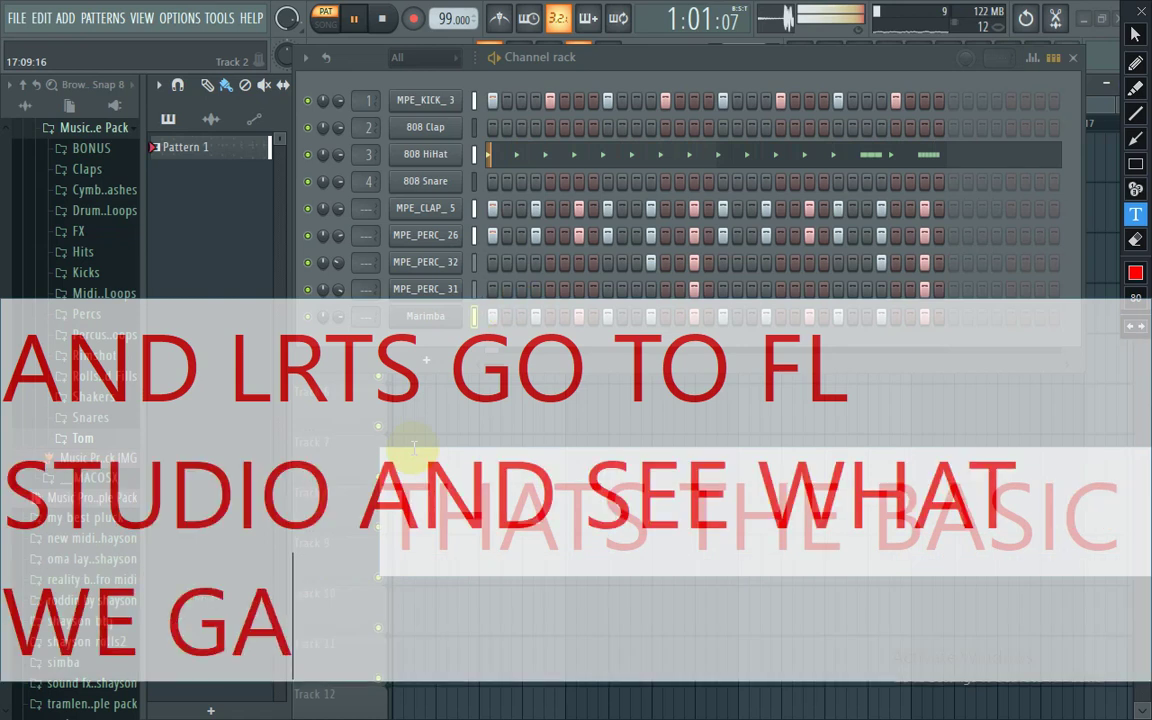
text(T)
click(975, 90)
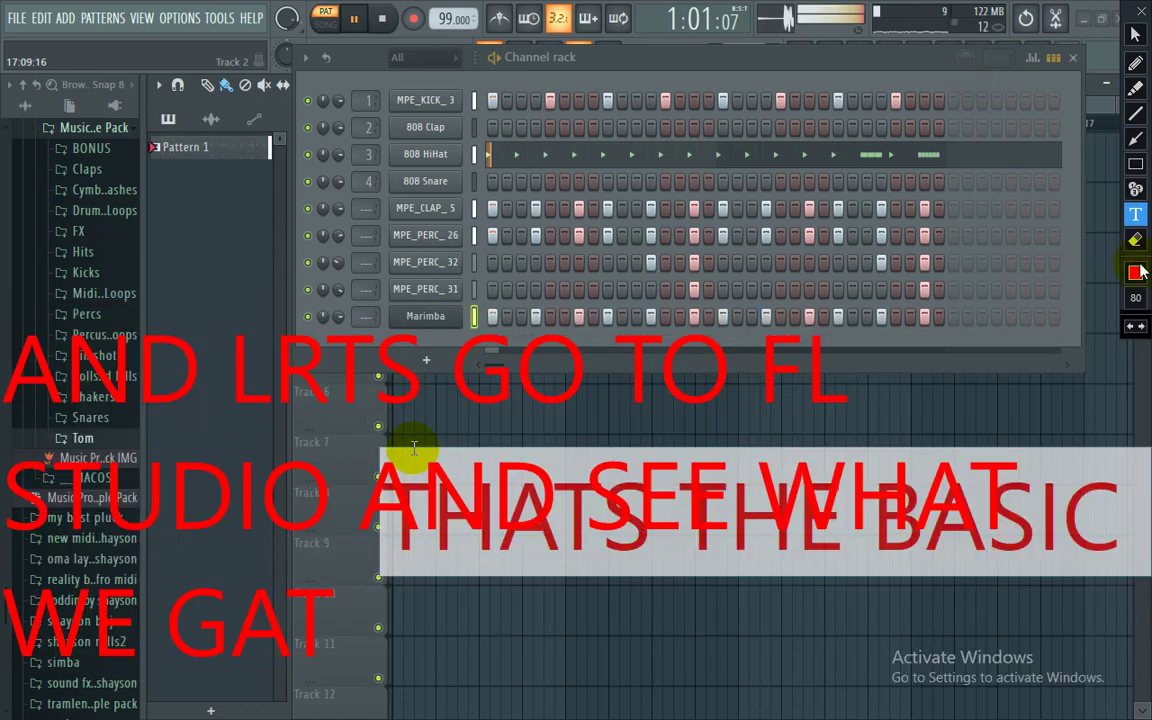
Step: Erase the "AND LRTS GO TO FL STUDIO AND SEE WHAT WE GAT" annotation and leave the screen drawing mode
click(1138, 245)
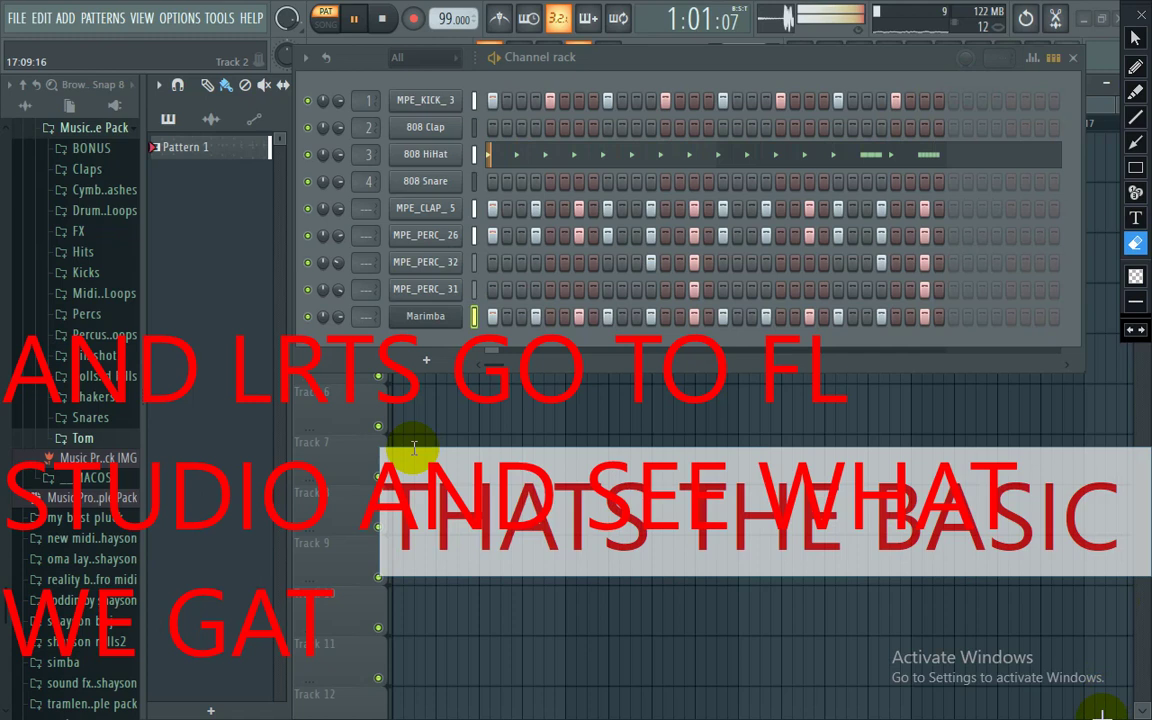
click(413, 450)
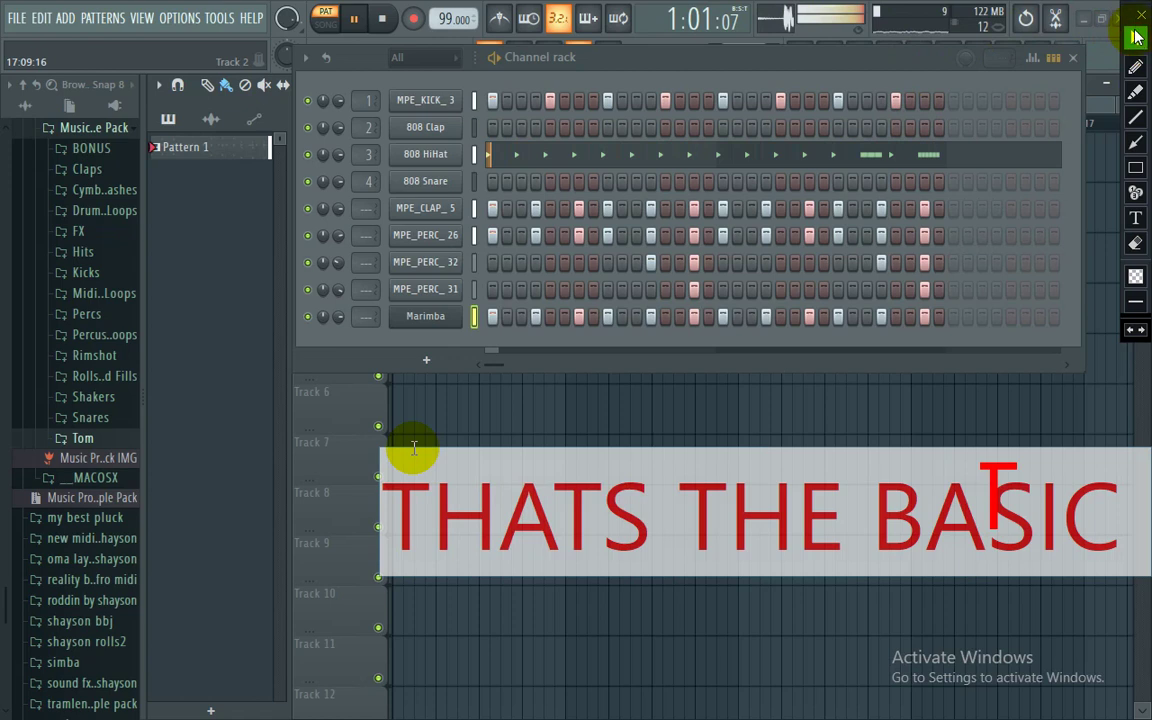
click(1138, 19)
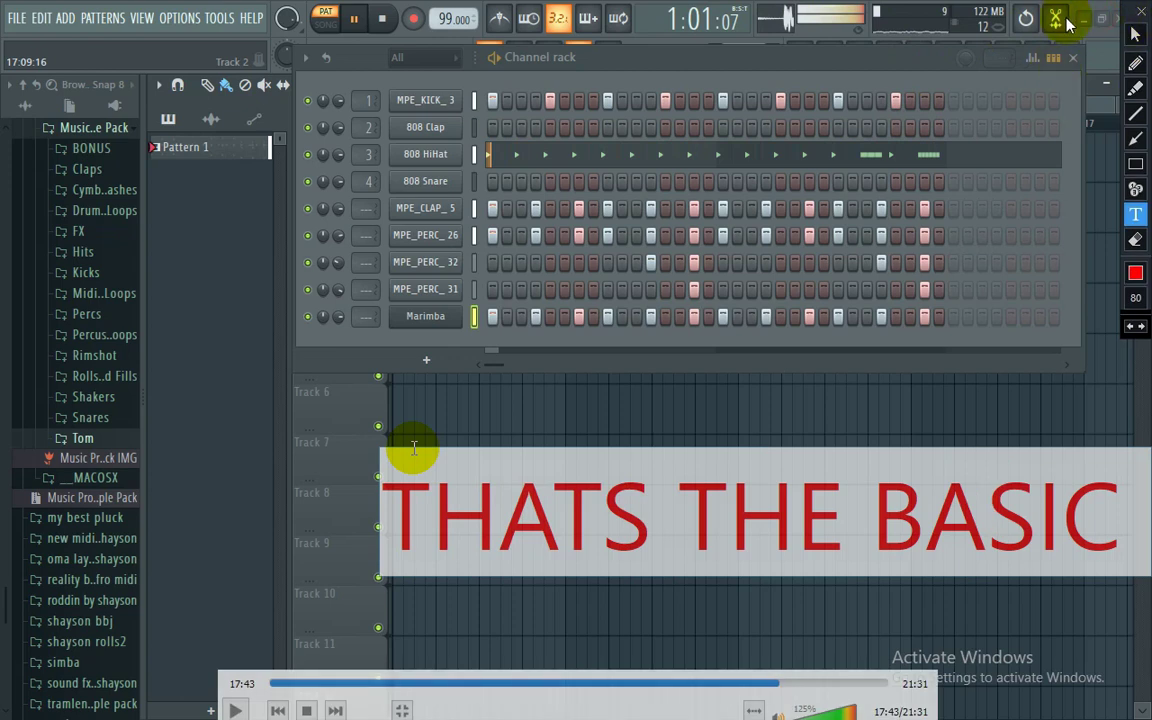
Step: Exit the full-screen video, close VLC media player and switch to the FL Studio project
double_click(1034, 125)
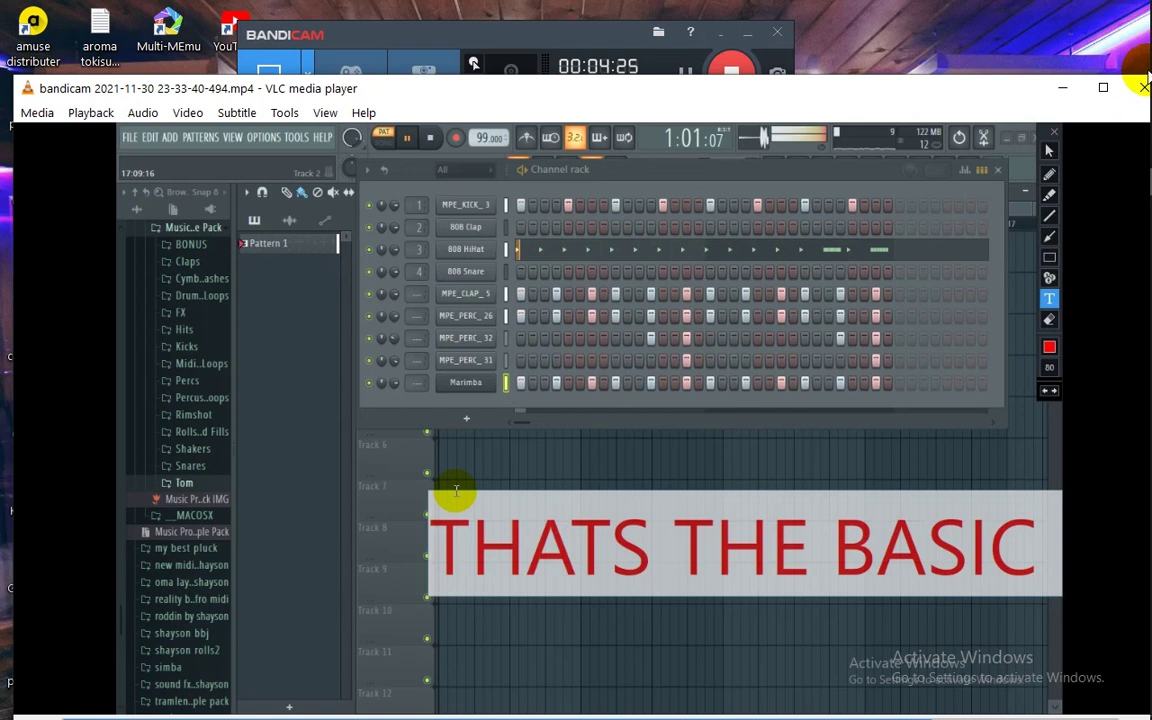
click(1143, 88)
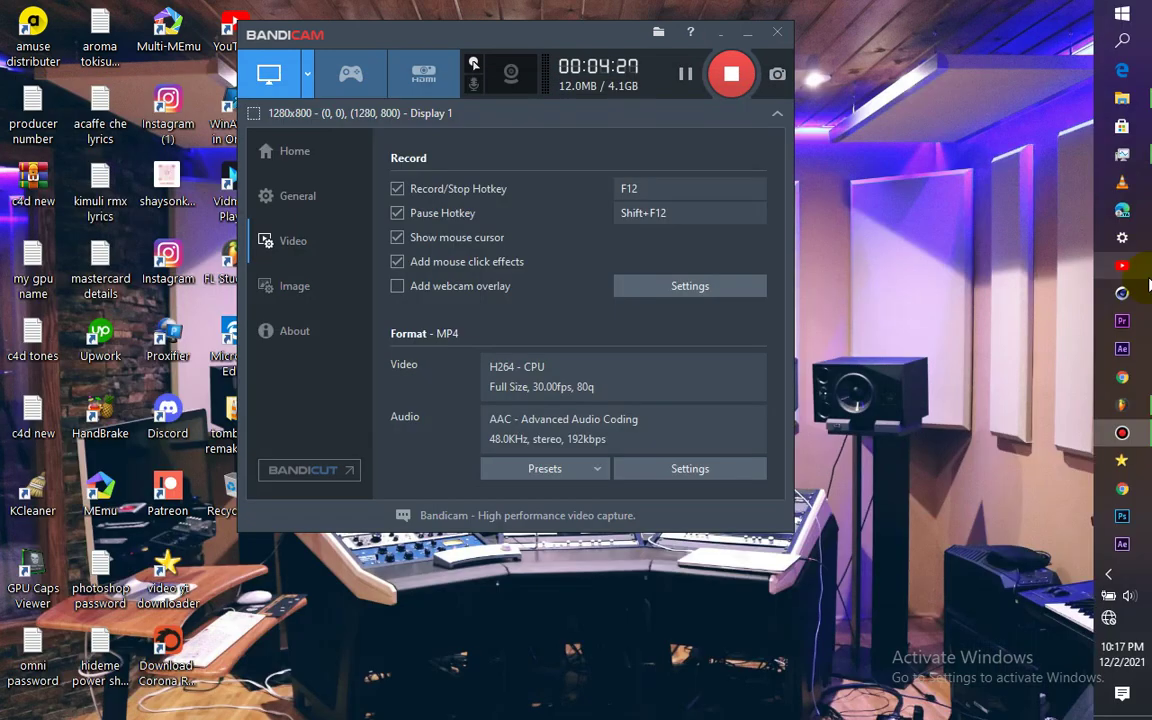
click(1122, 406)
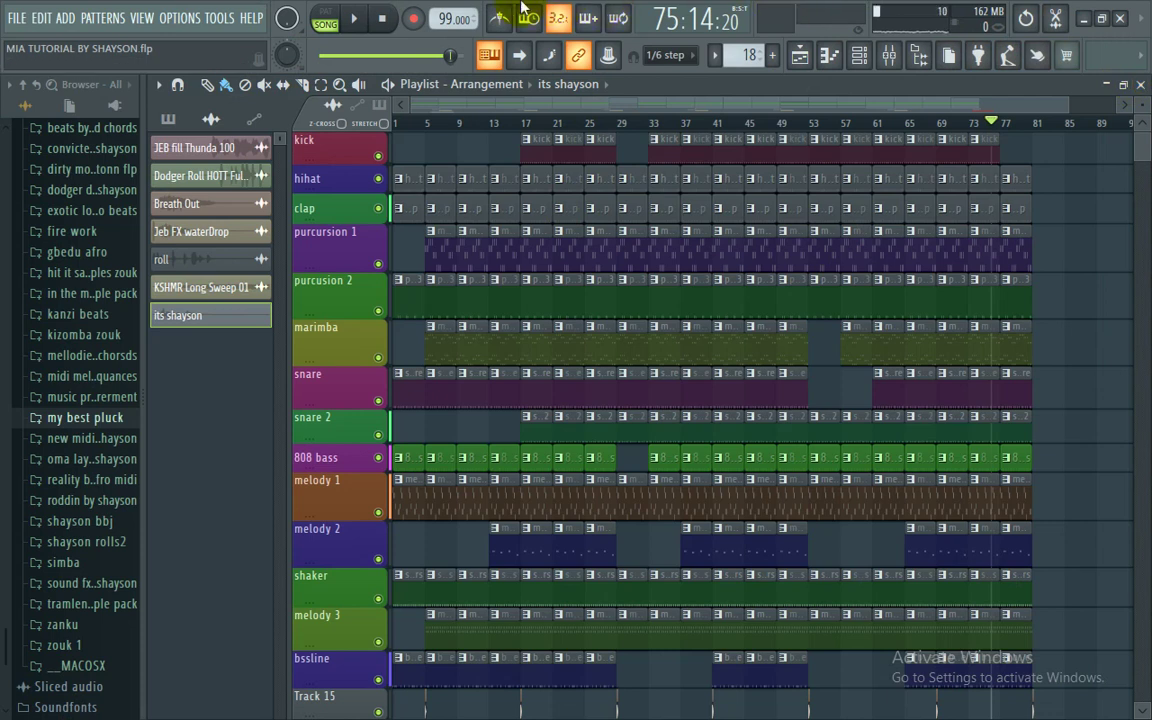
Step: Turn on Bandicam's screen drawing and add a text annotation over the playlist reading "THIS IS WHAT WE GAT MEN?"
mouse_move(512, 8)
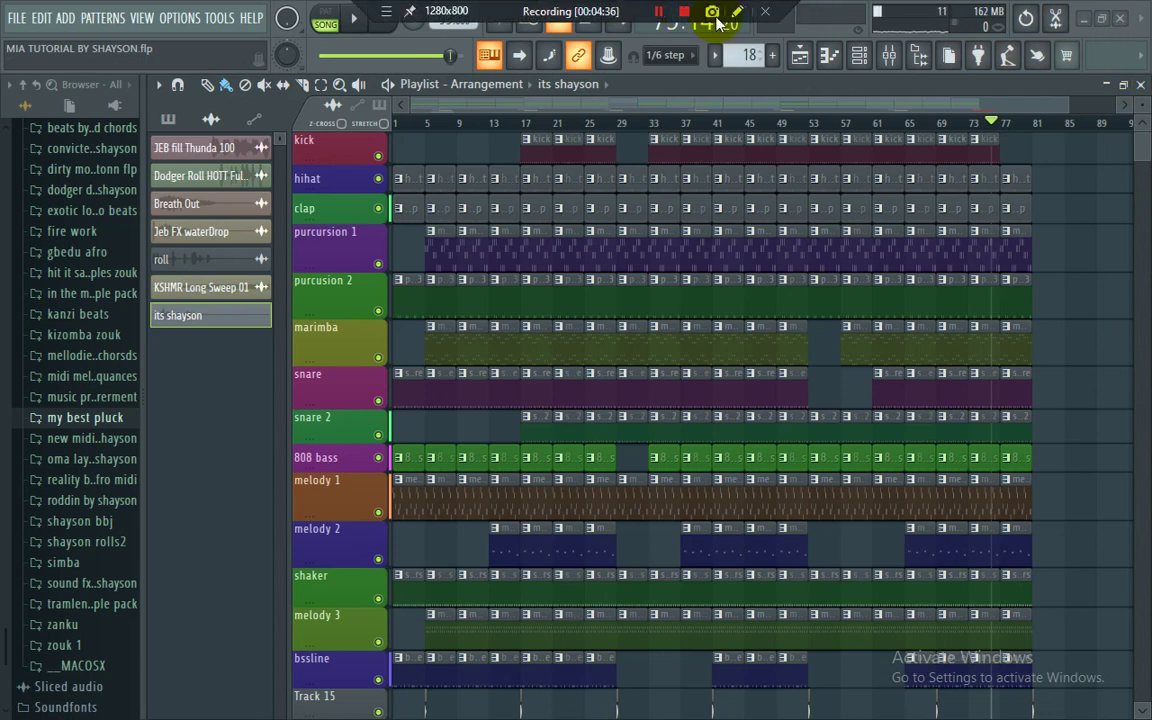
click(733, 18)
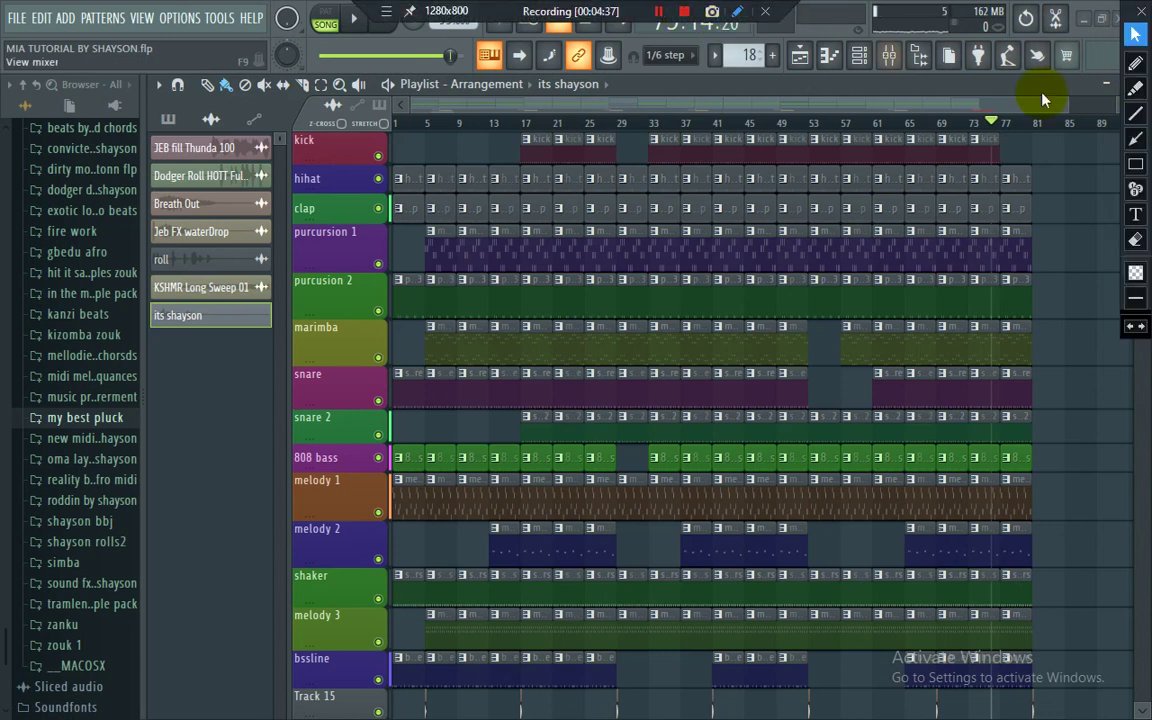
click(1133, 215)
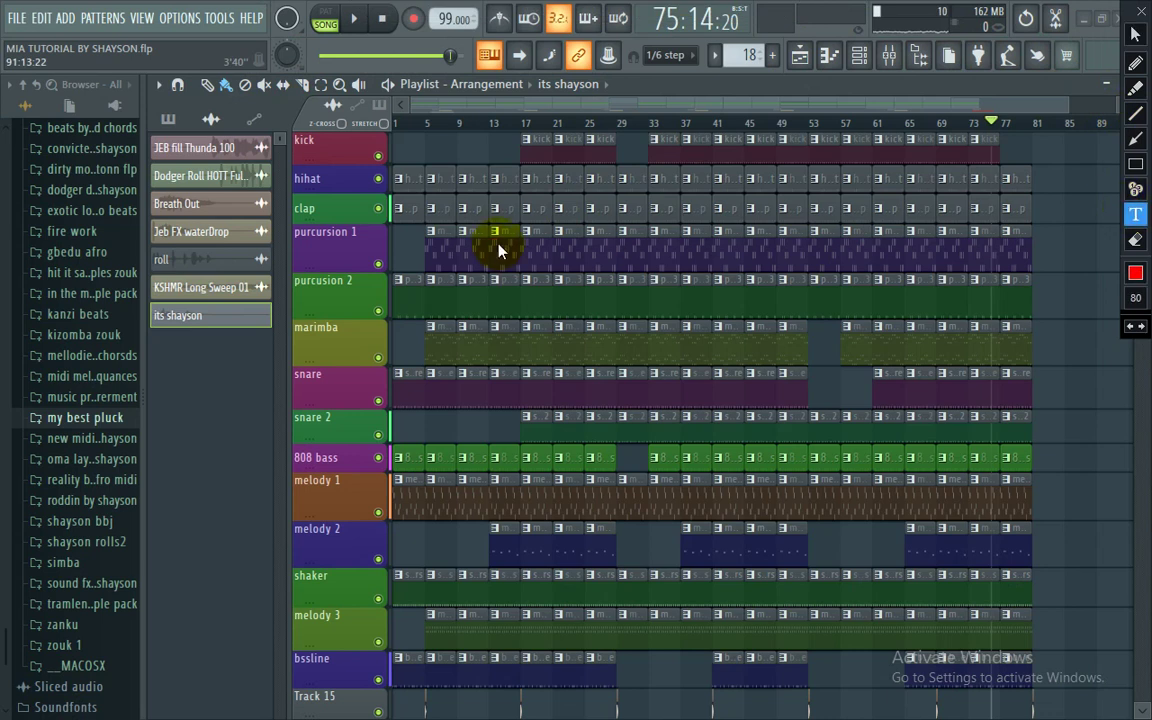
drag(494, 248, 551, 378)
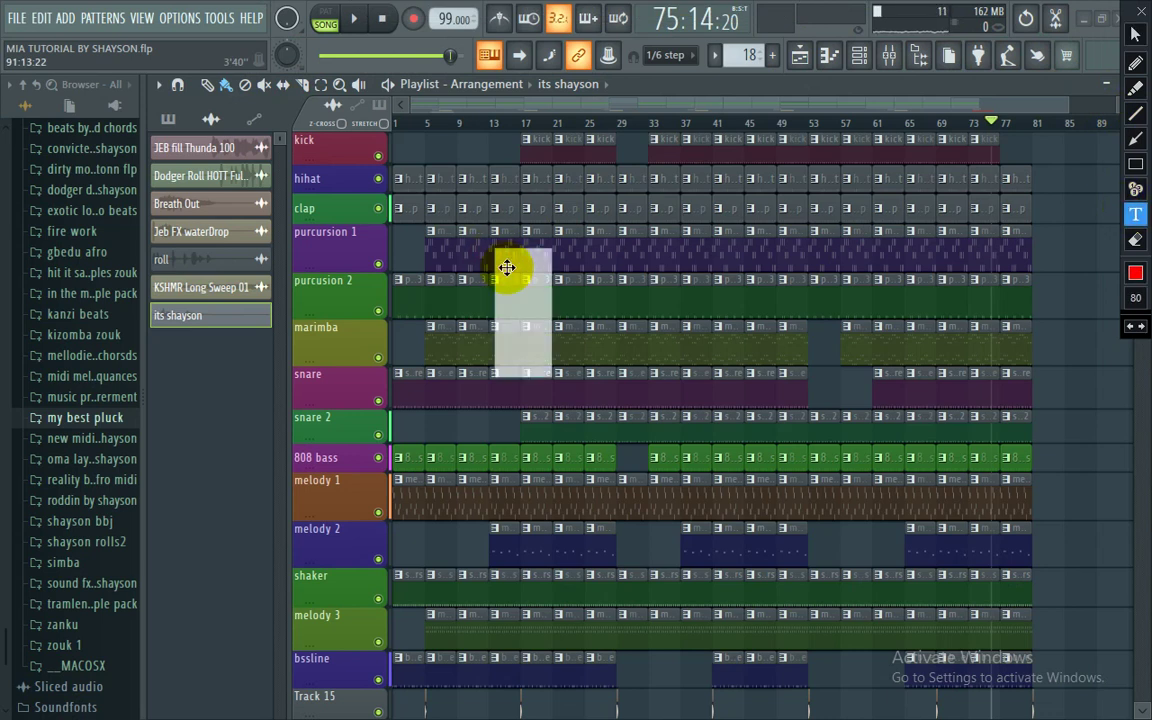
text(THIS)
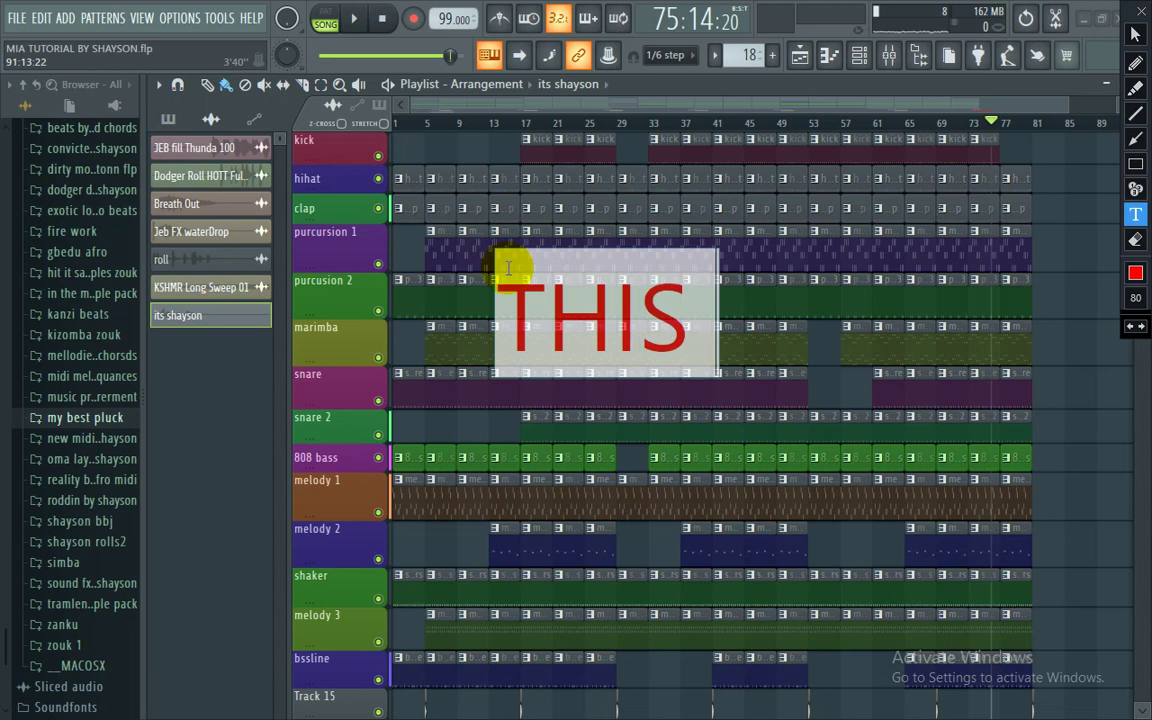
text( IS)
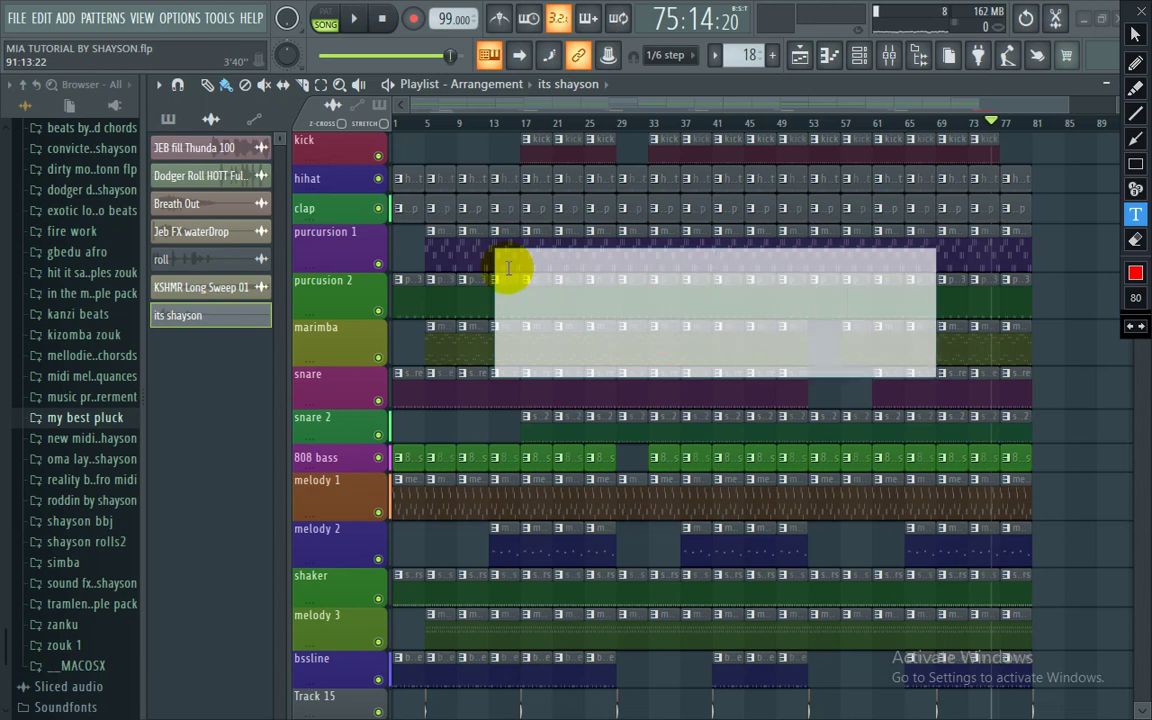
text( WHAT)
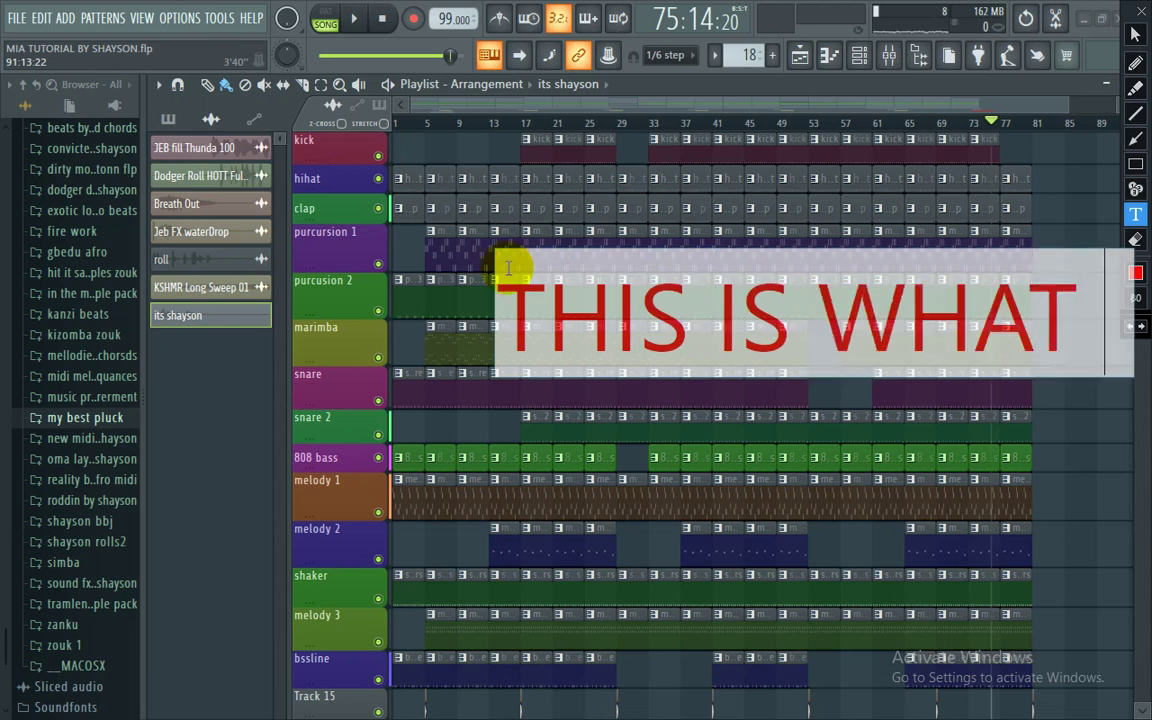
text( WE G)
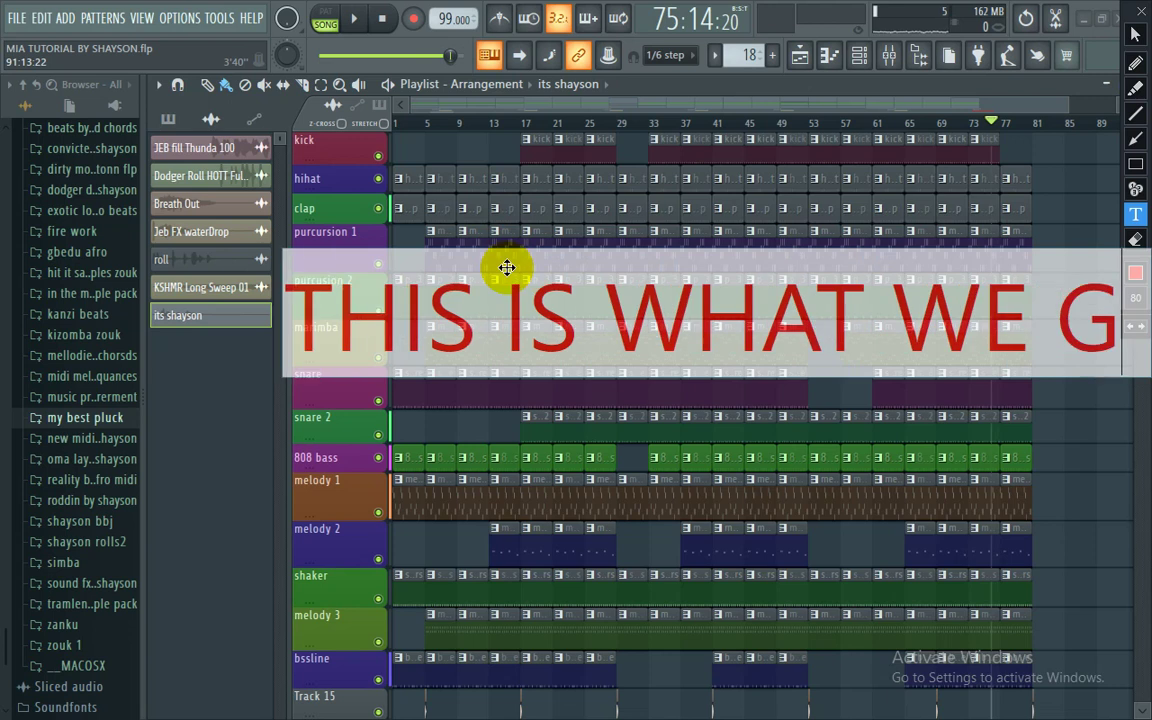
text(AT MEN)
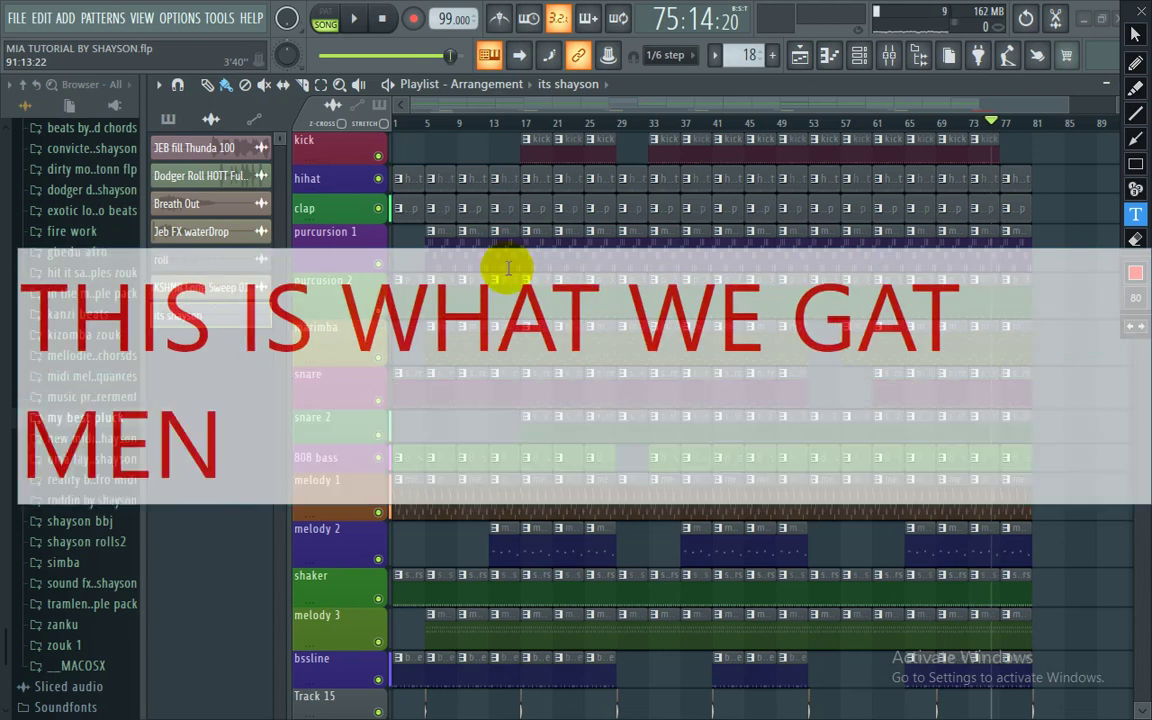
text(?)
click(1092, 190)
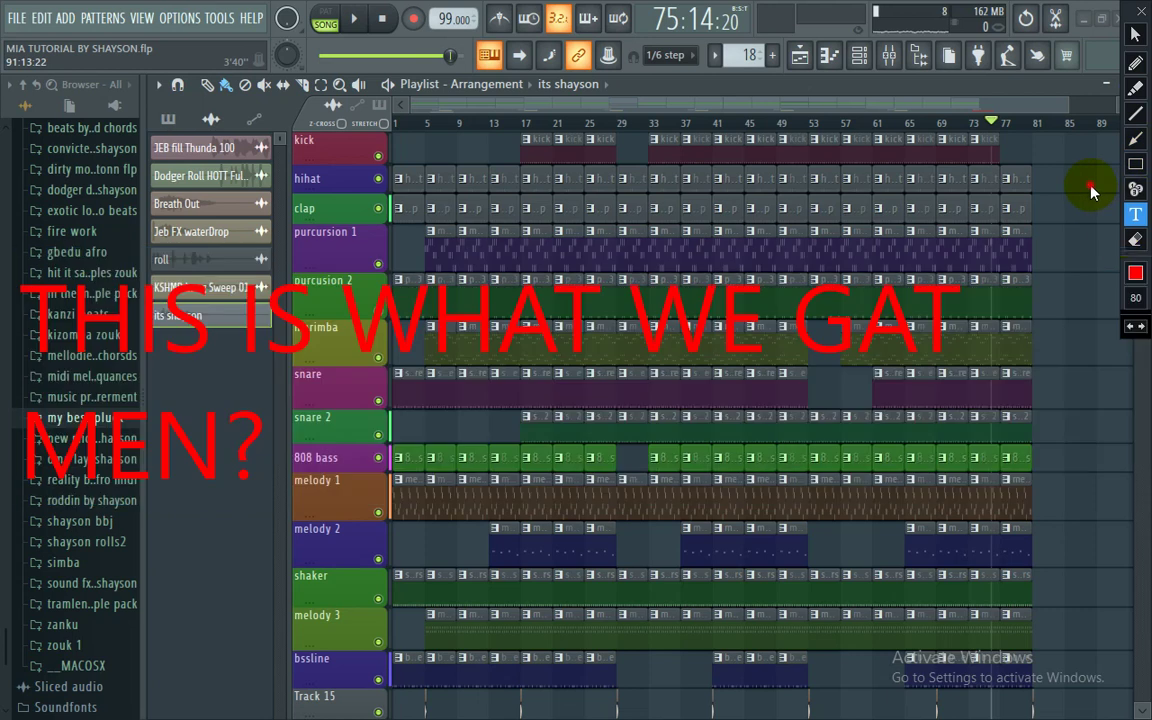
Step: Erase the whole "THIS IS WHAT WE GAT MEN?" annotation and switch back to the normal pointer
drag(68, 401, 6, 8)
drag(753, 163, 738, 143)
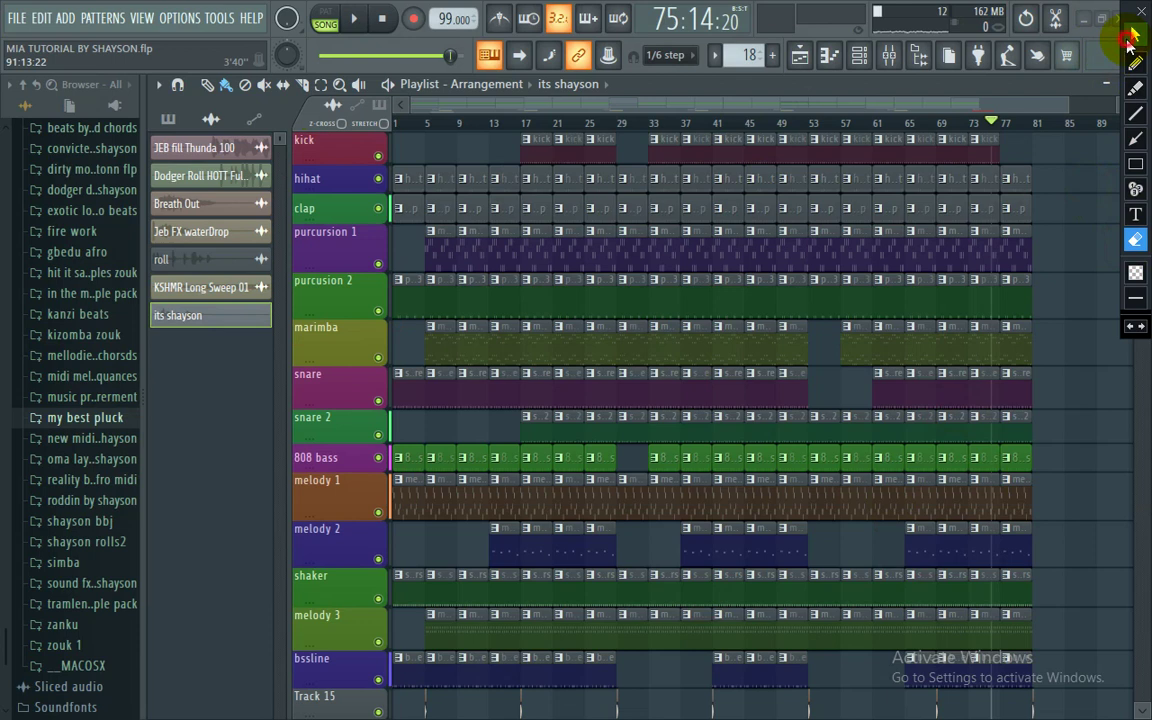
click(1135, 36)
Step: Pick the clap clip's pattern and play short passages of the song from the start, about bar 10 and about bar 18
click(414, 204)
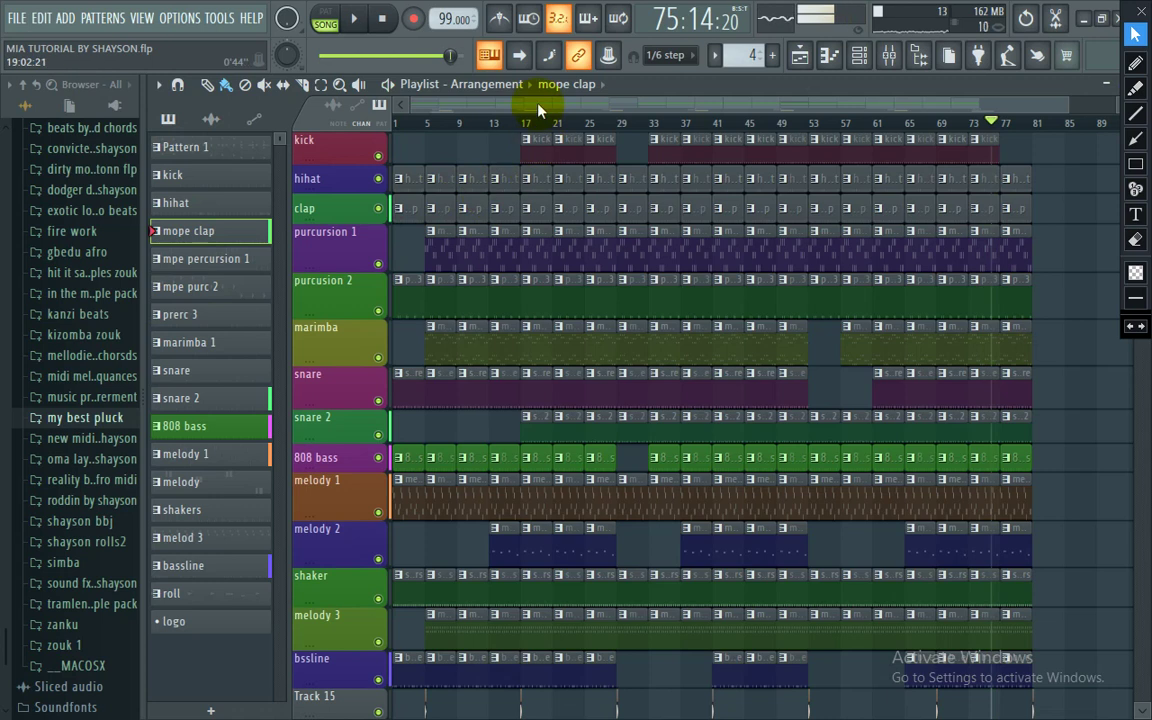
key(space)
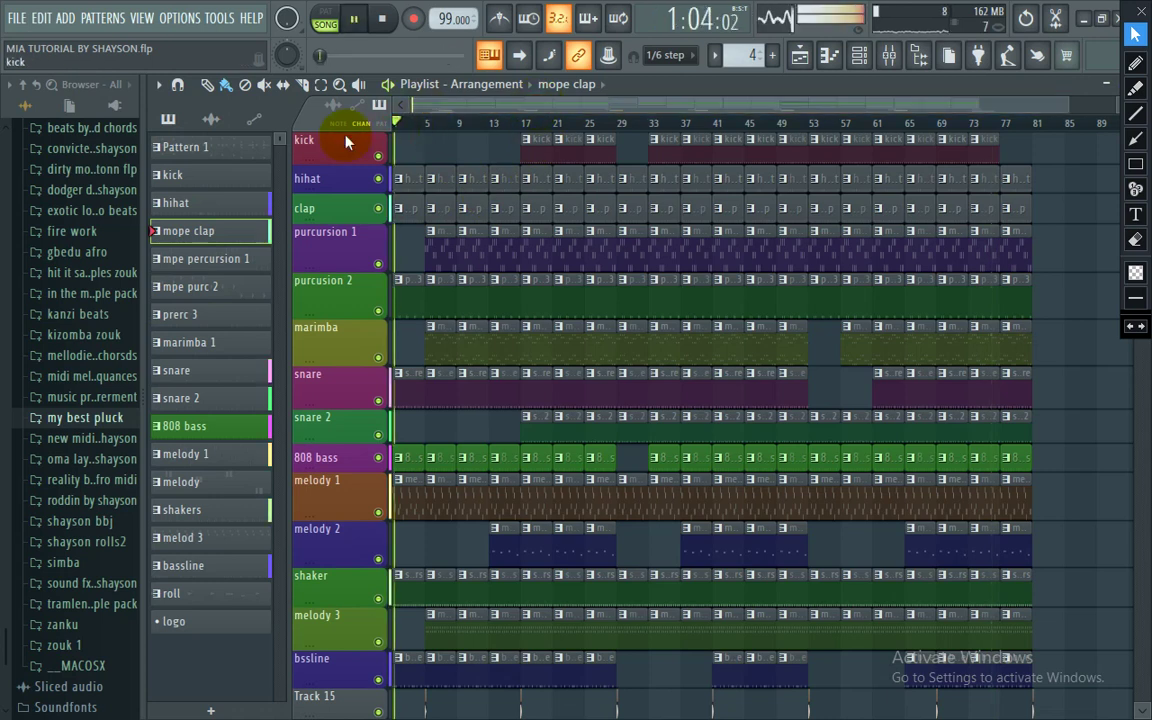
key(space)
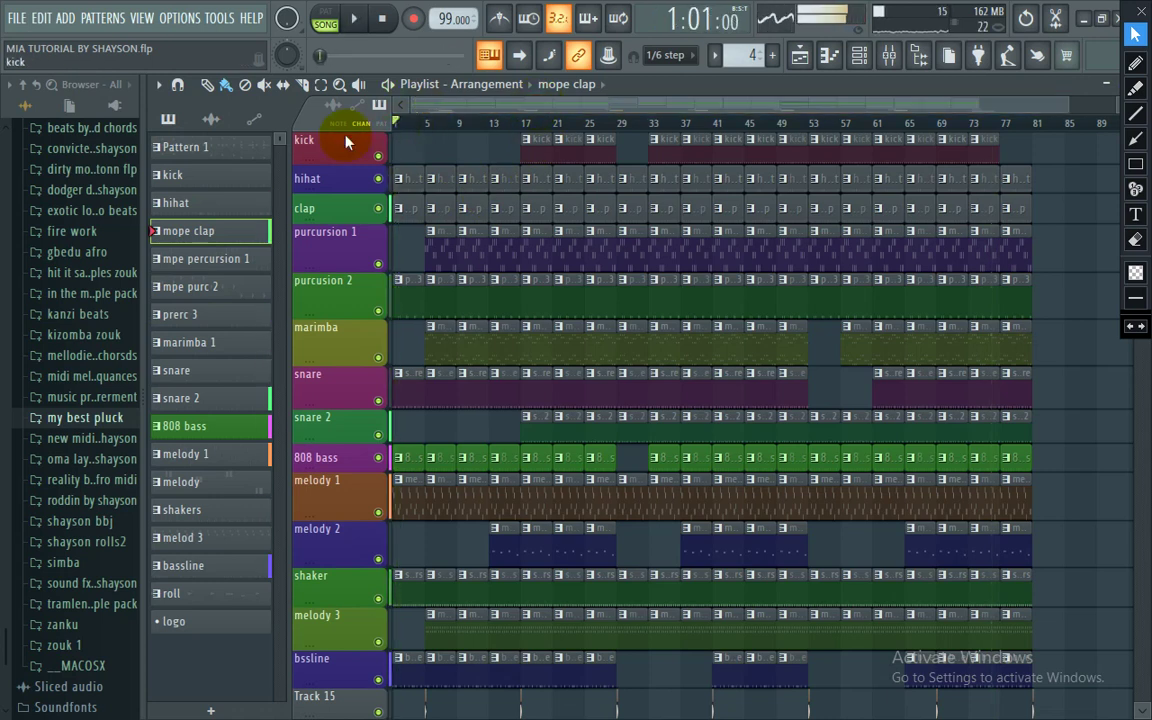
click(470, 124)
key(space)
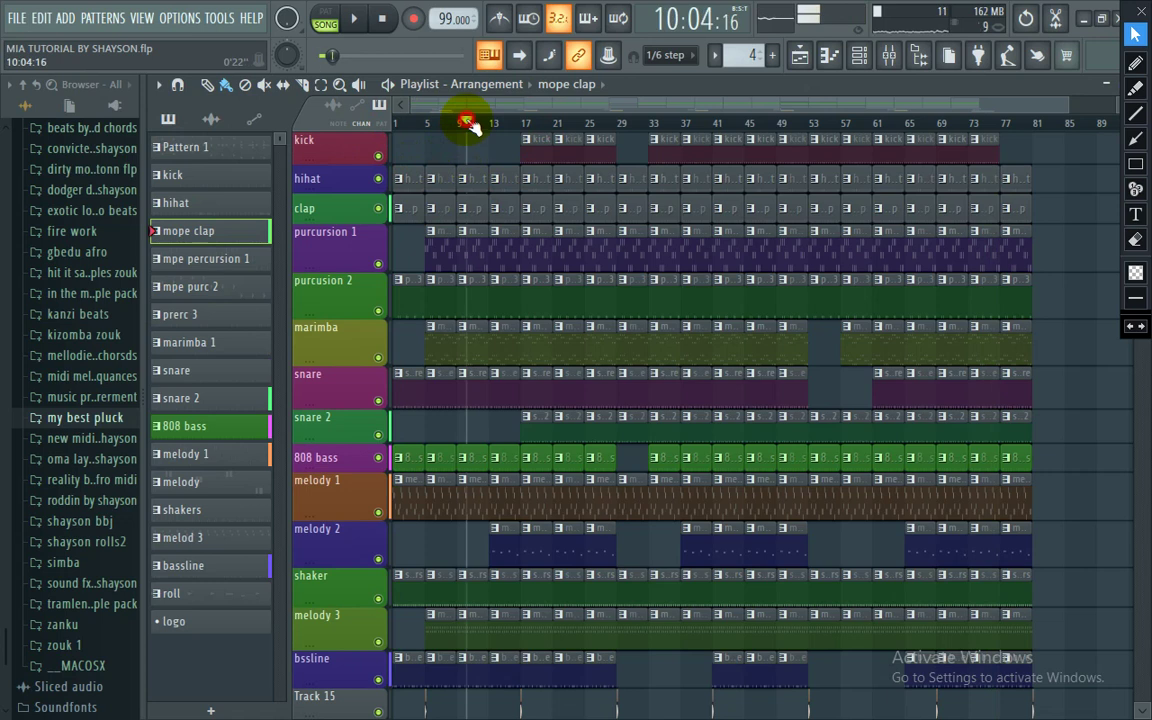
key(space)
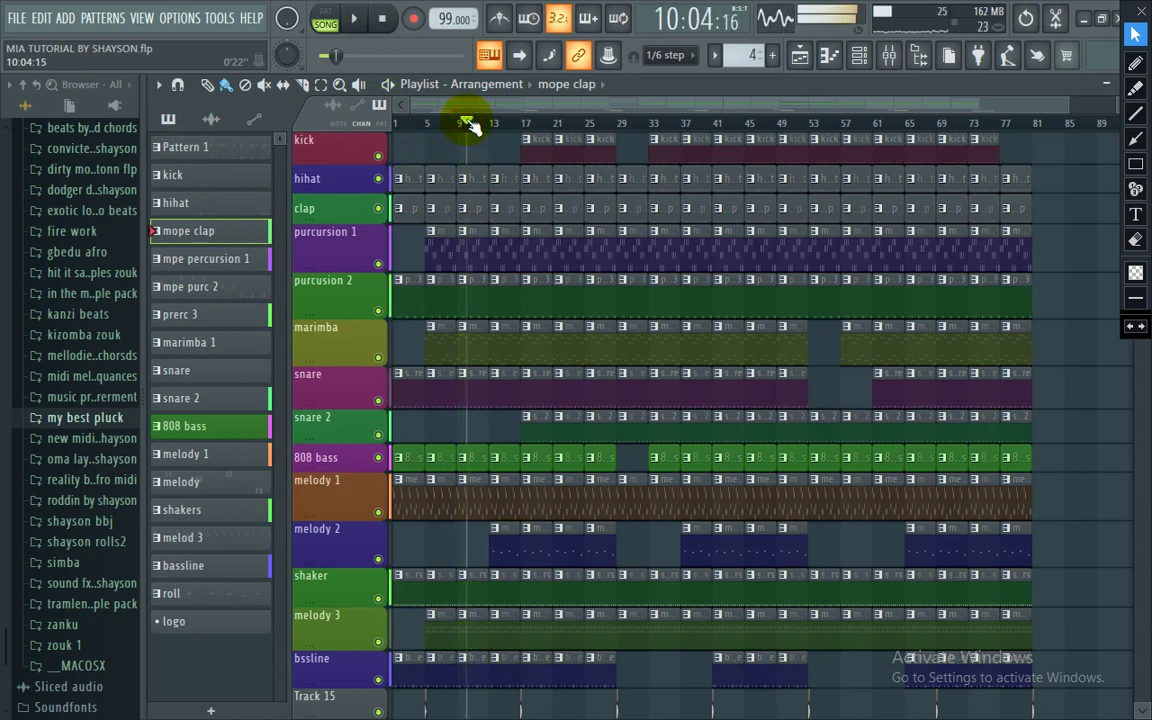
key(space)
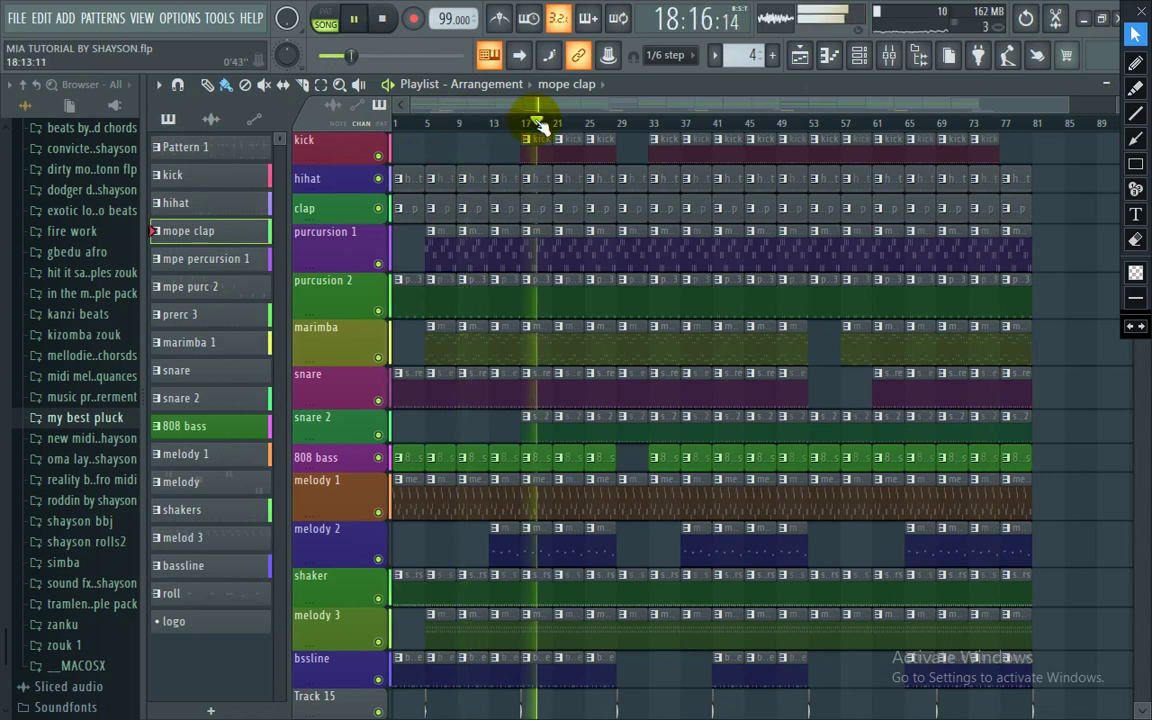
key(space)
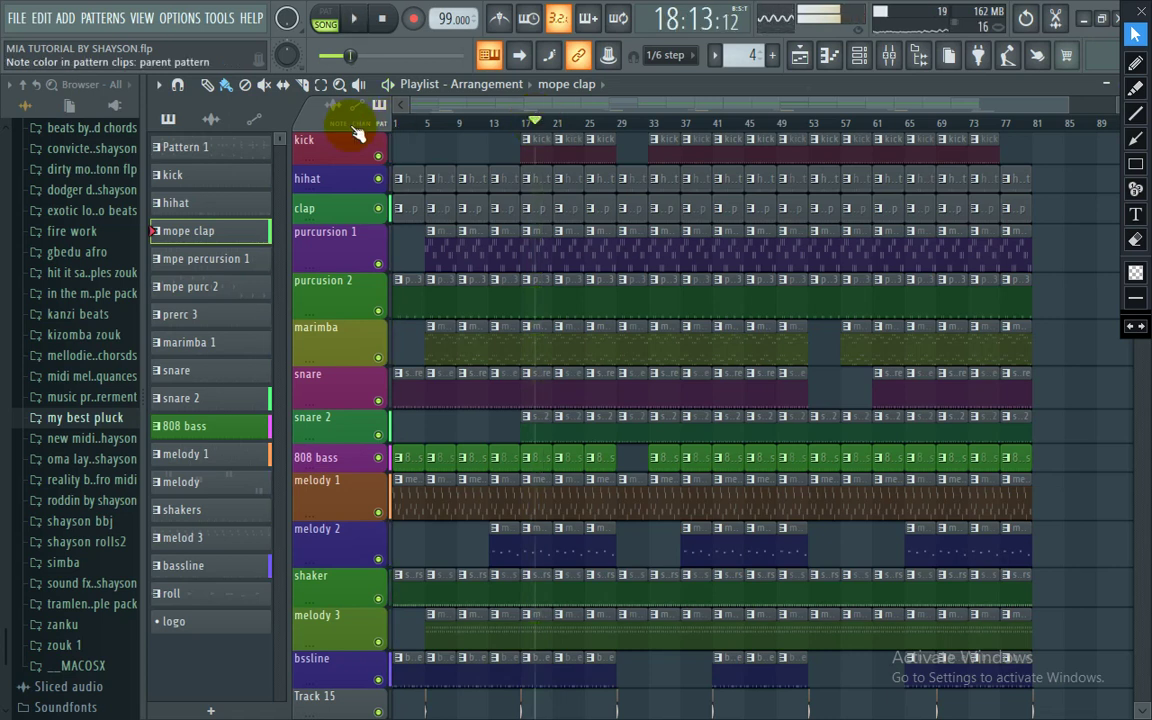
Step: Select Pattern 1, solo the kick track and play it from about bar 18, stopping after listening
click(205, 147)
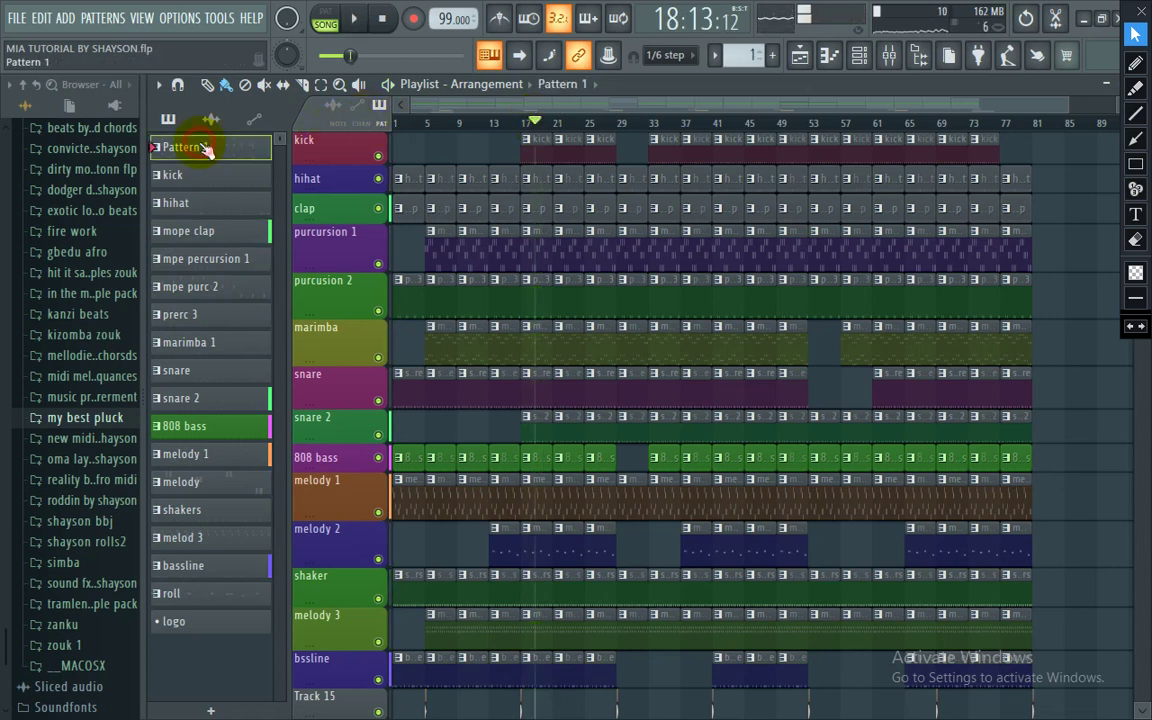
right_click(381, 158)
key(space)
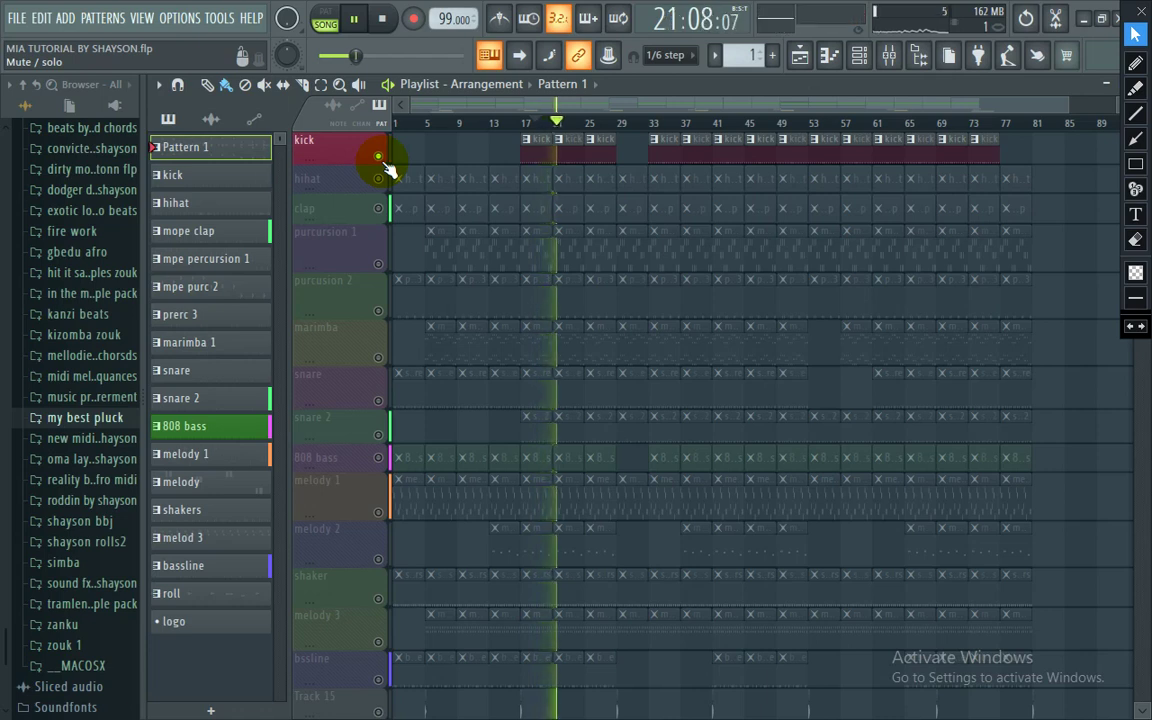
key(space)
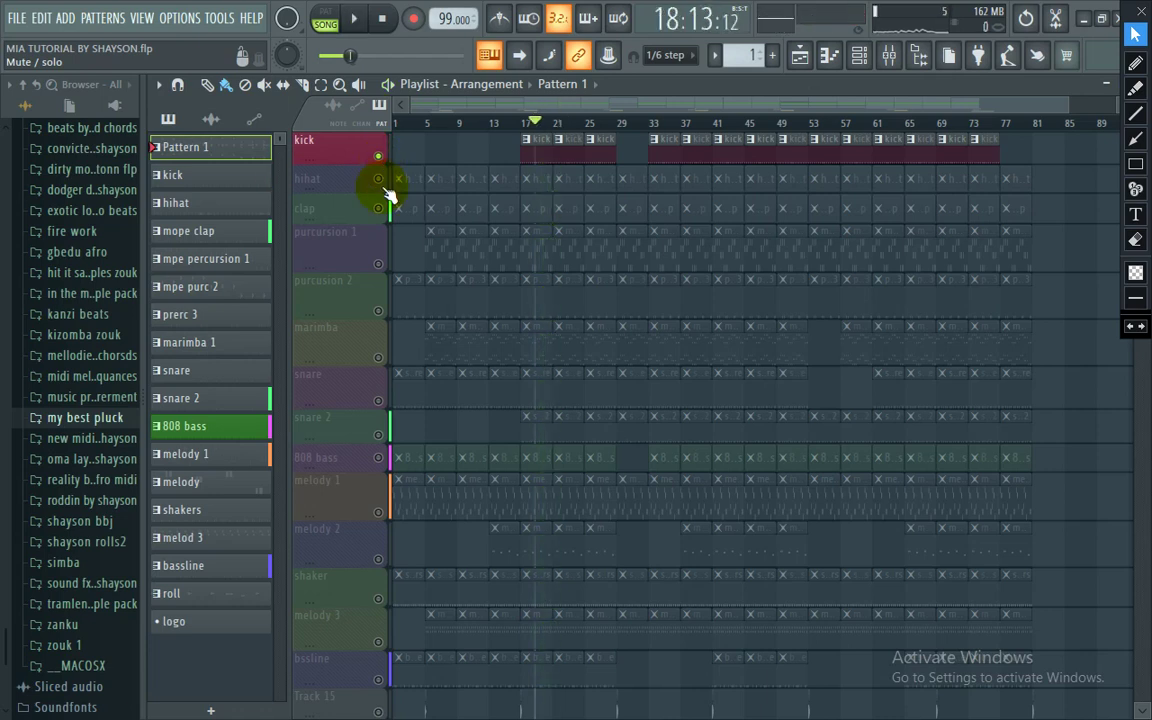
Step: Solo the hihat track, play it from about bar 18, stop playback and restore all tracks
right_click(381, 184)
key(space)
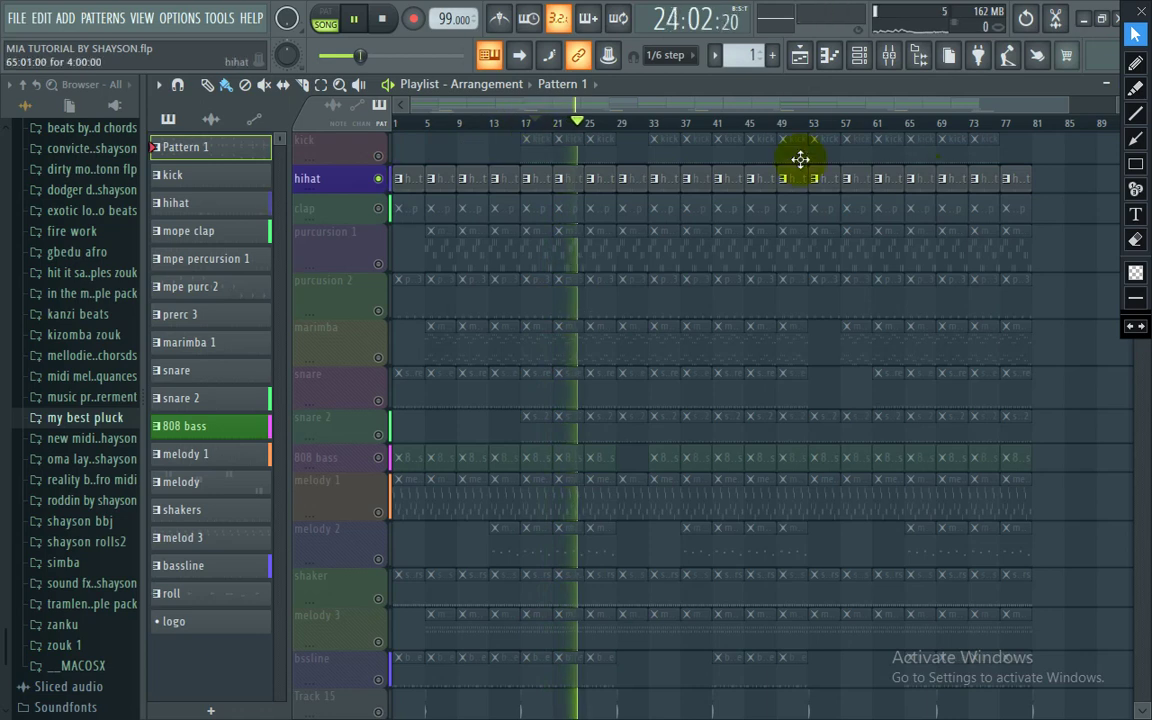
key(space)
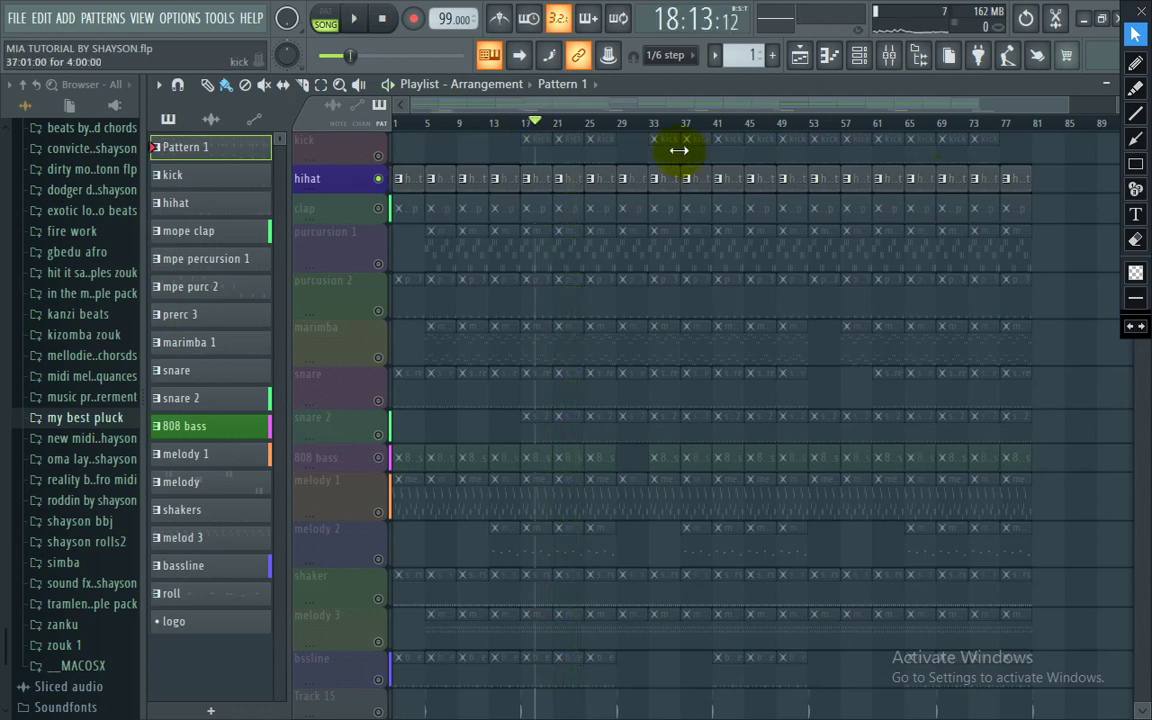
right_click(378, 178)
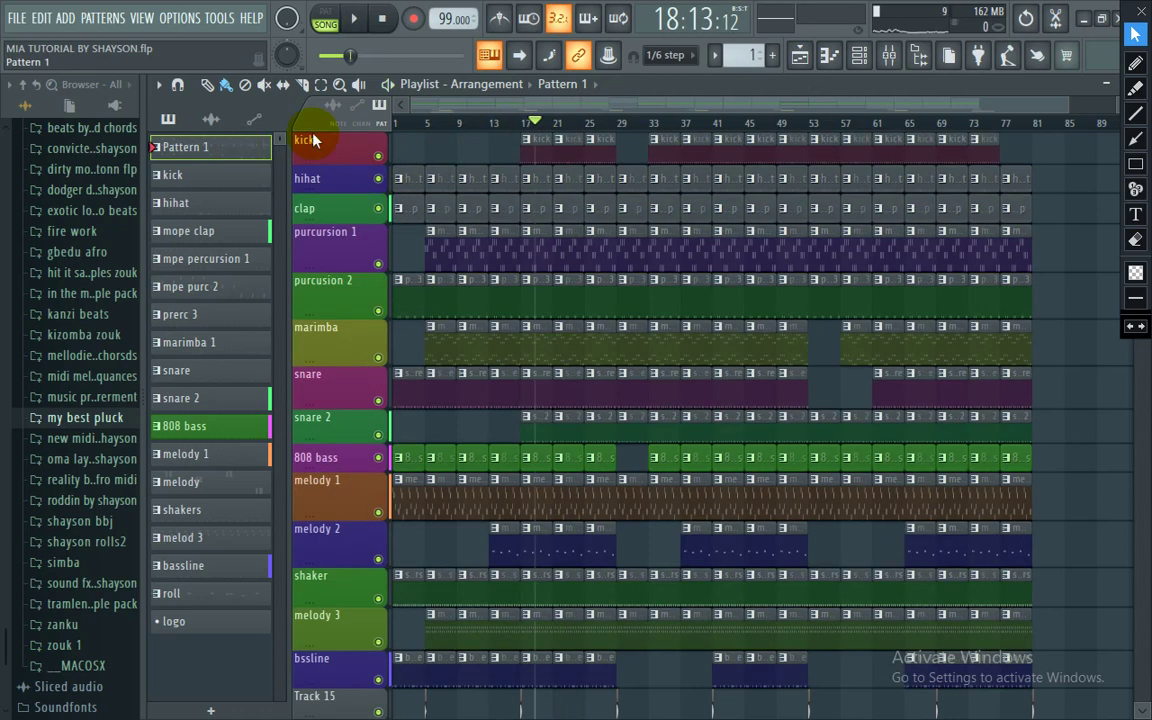
Step: Pick the kick pattern from its playlist clip and show its steps in the Channel rack
click(571, 146)
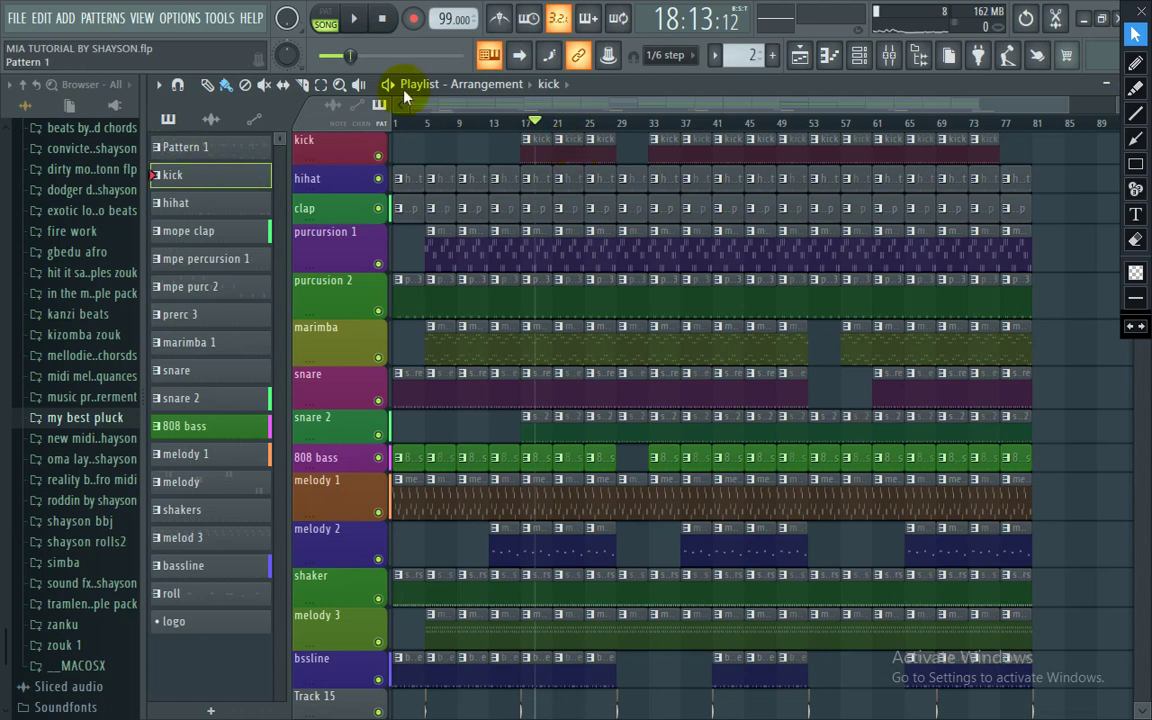
click(860, 58)
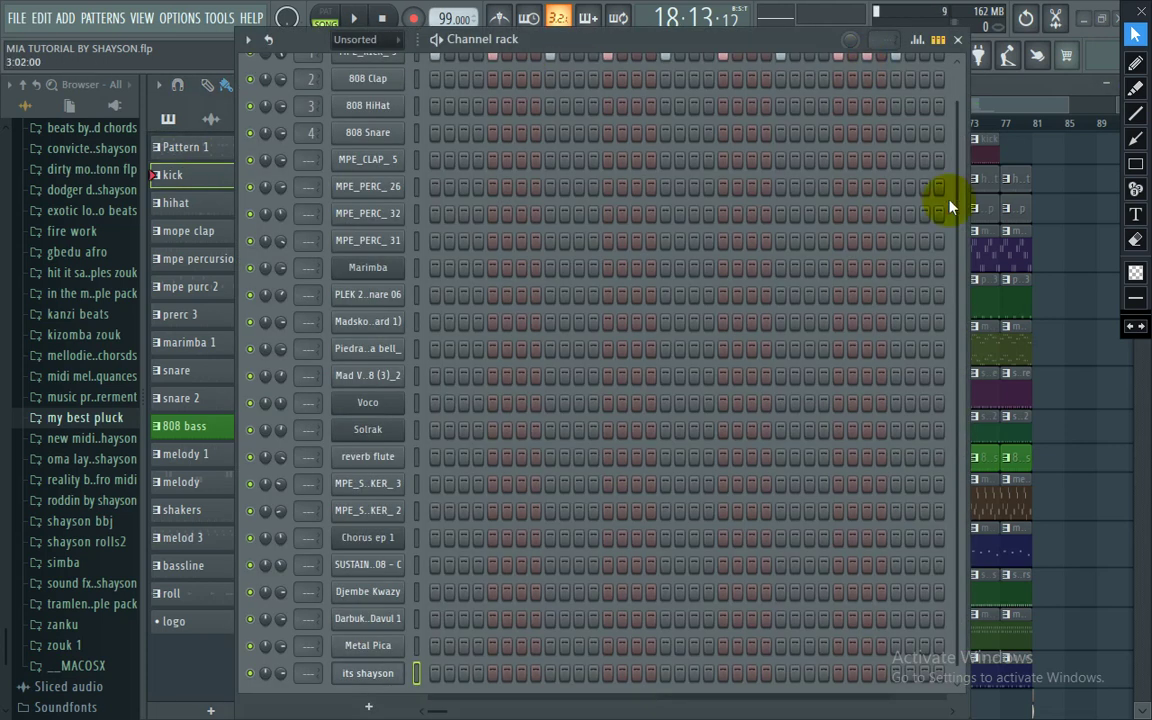
scroll(945, 150, up, 1)
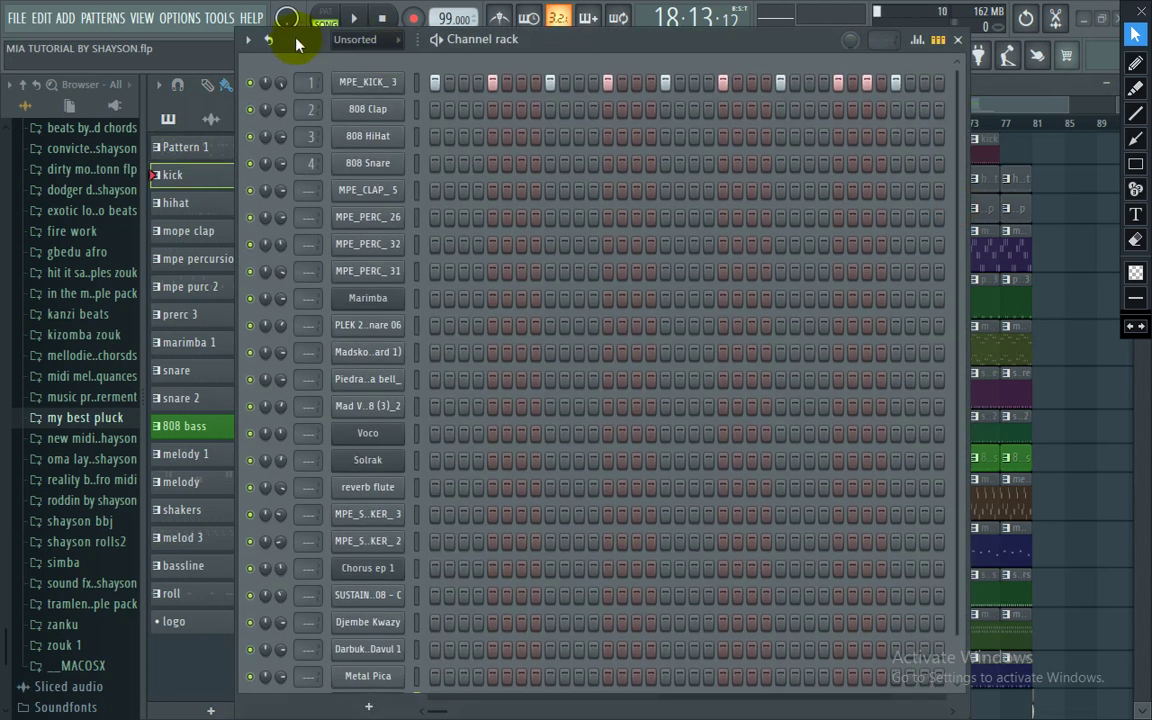
Step: Play the kick pattern by itself in pattern mode, return to song mode and stop playback
key(space)
click(326, 18)
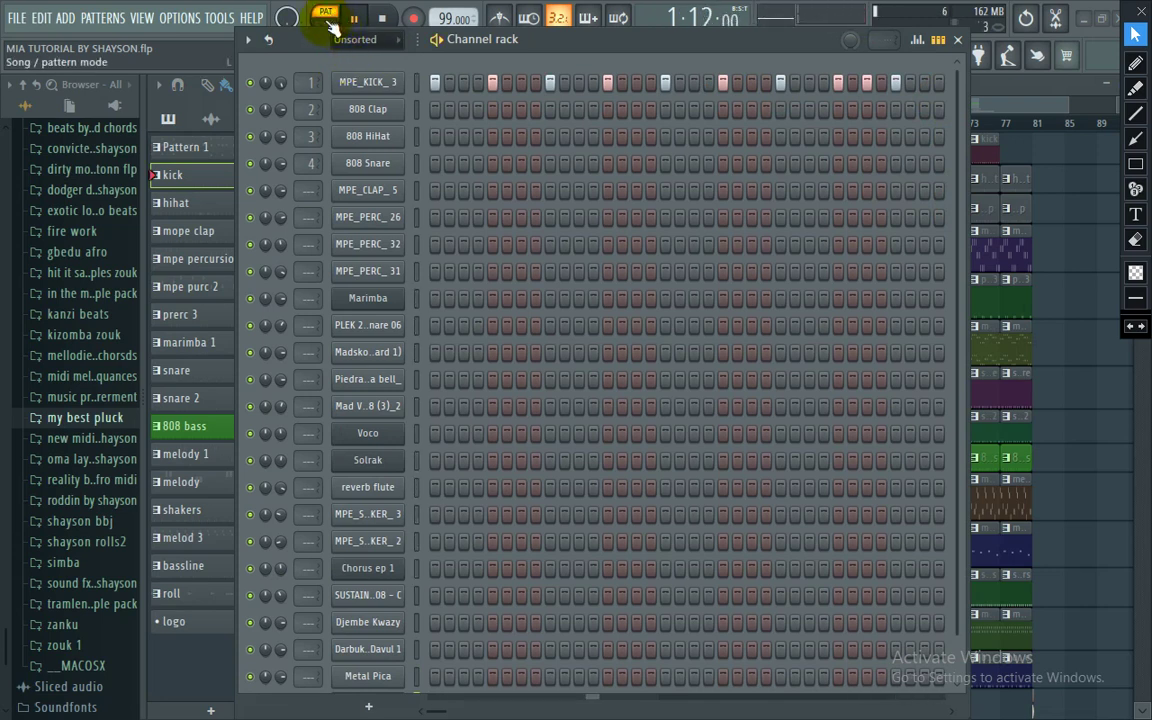
click(329, 23)
key(space)
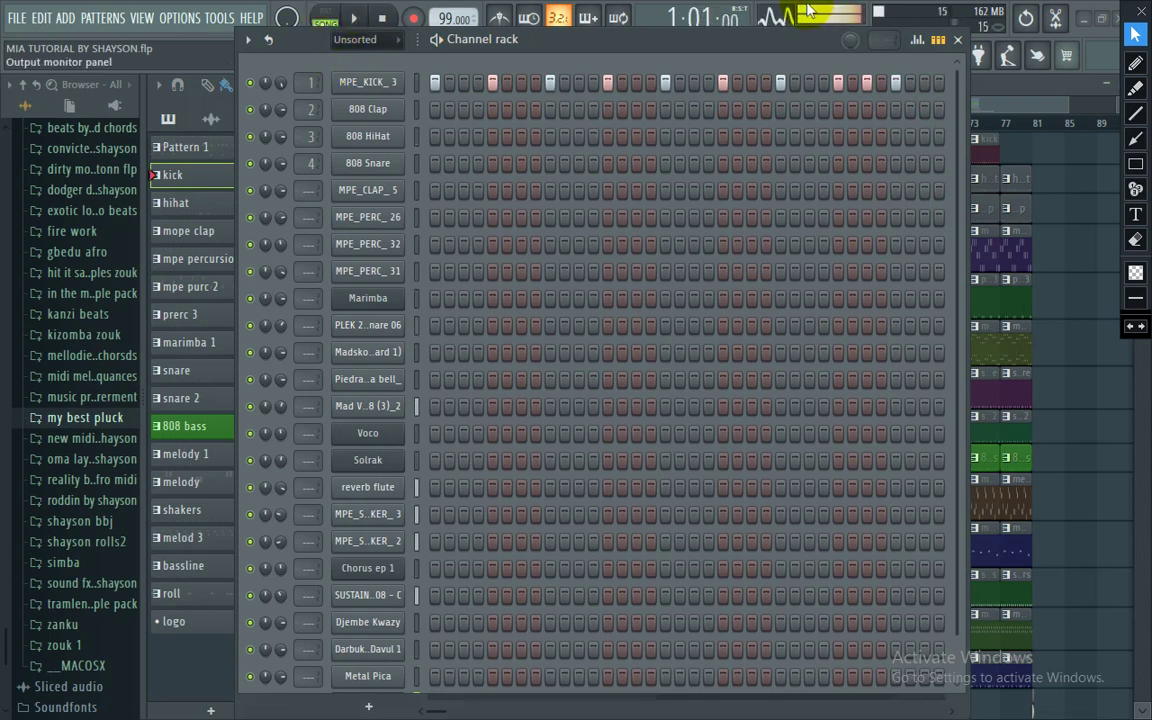
Step: Pick the hihat pattern from its playlist clip, solo its track and play it with its steps shown in the Channel rack
click(957, 40)
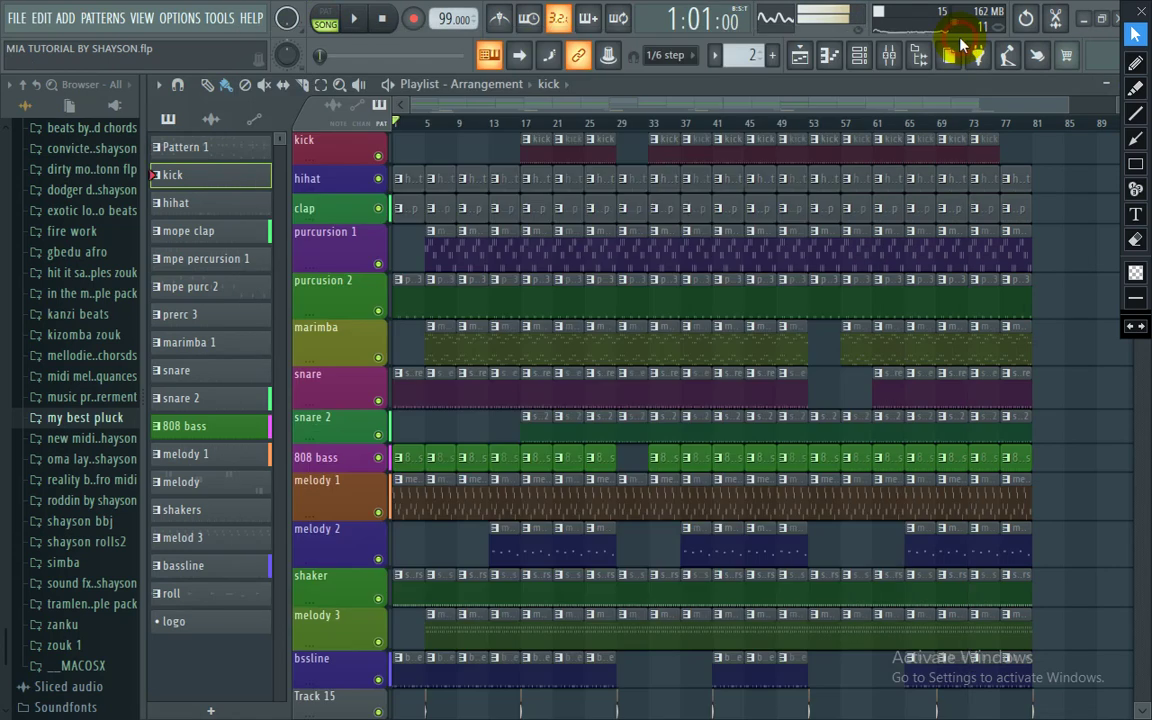
click(470, 188)
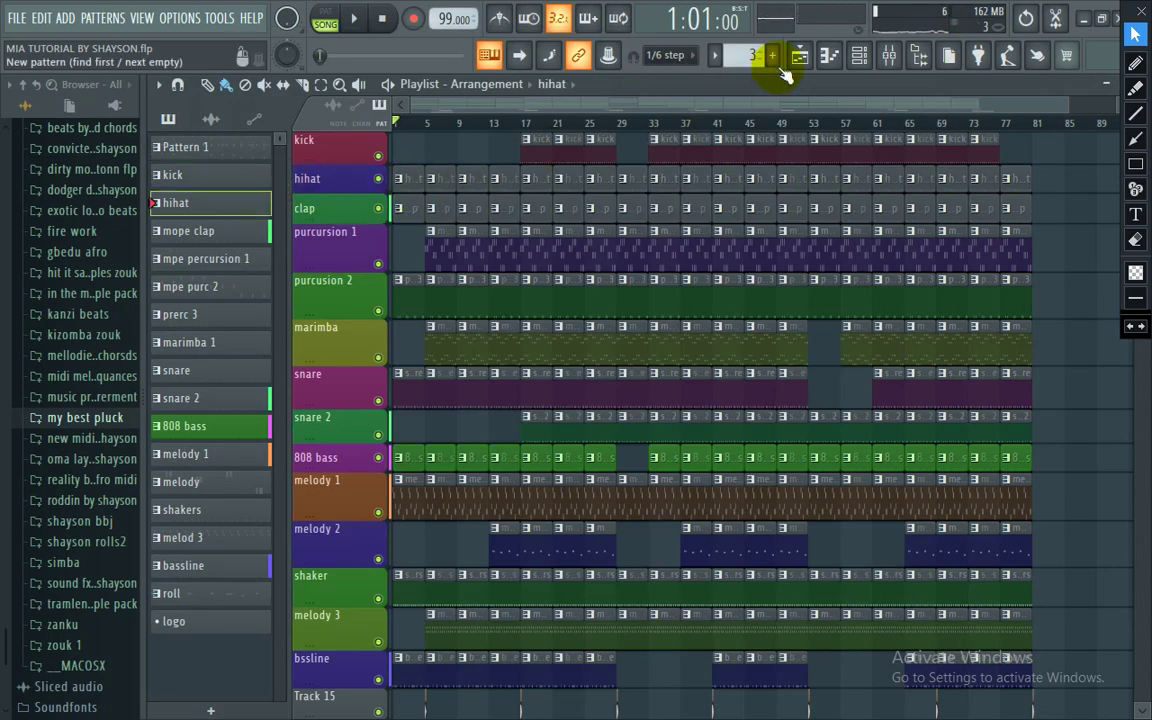
right_click(378, 178)
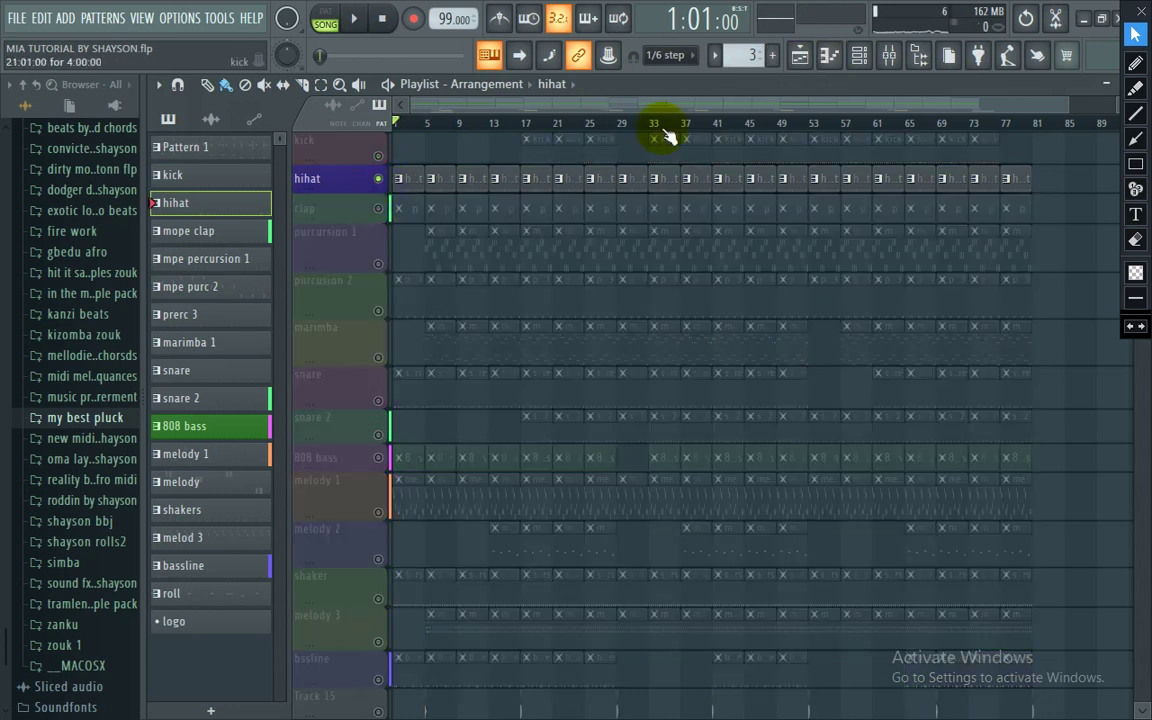
click(854, 56)
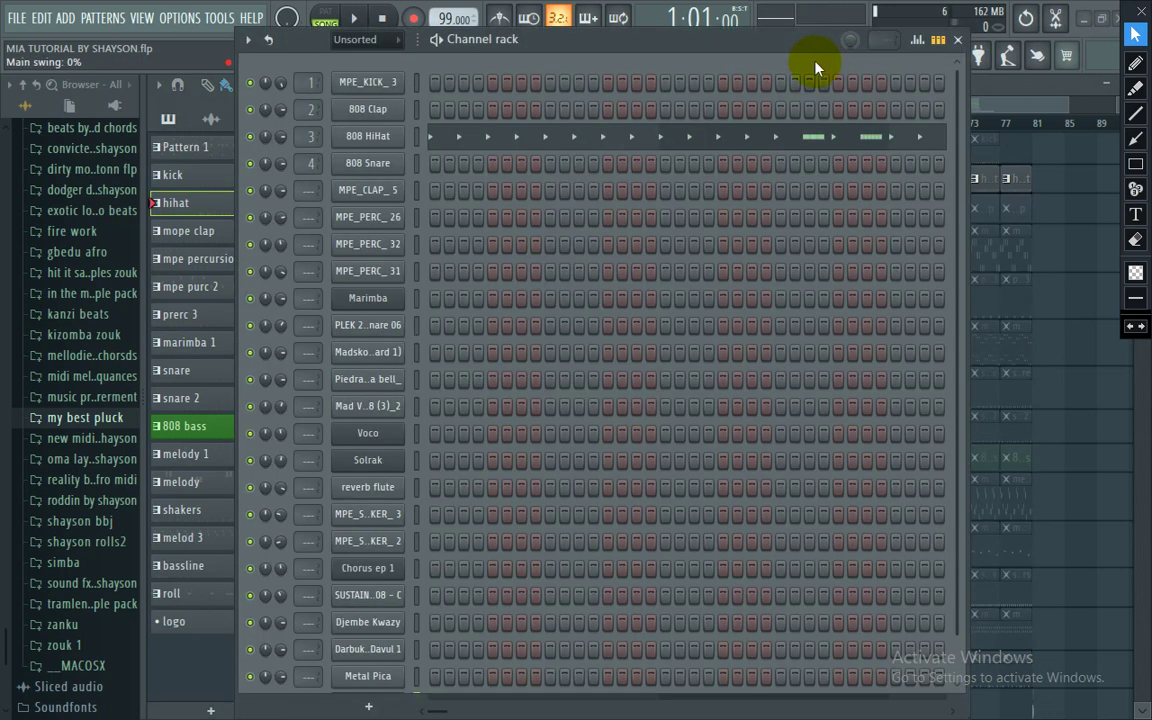
key(space)
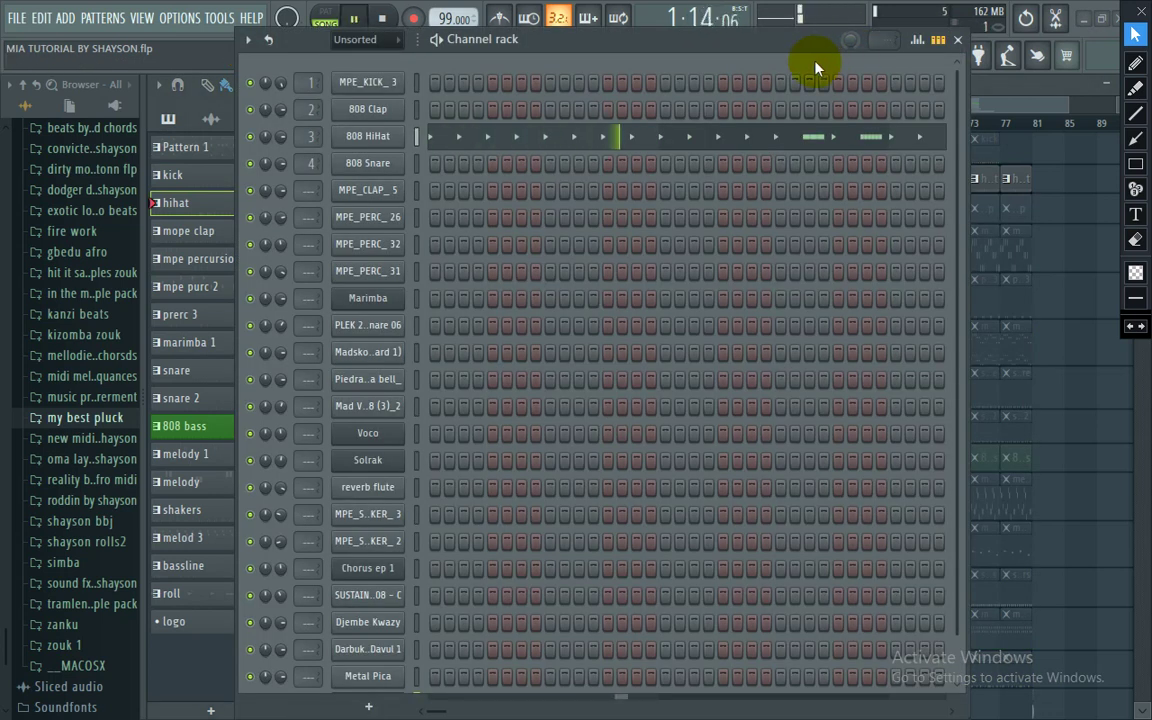
Step: Examine the 808 HiHat notes in the Piano roll during playback and return to the playlist
click(805, 141)
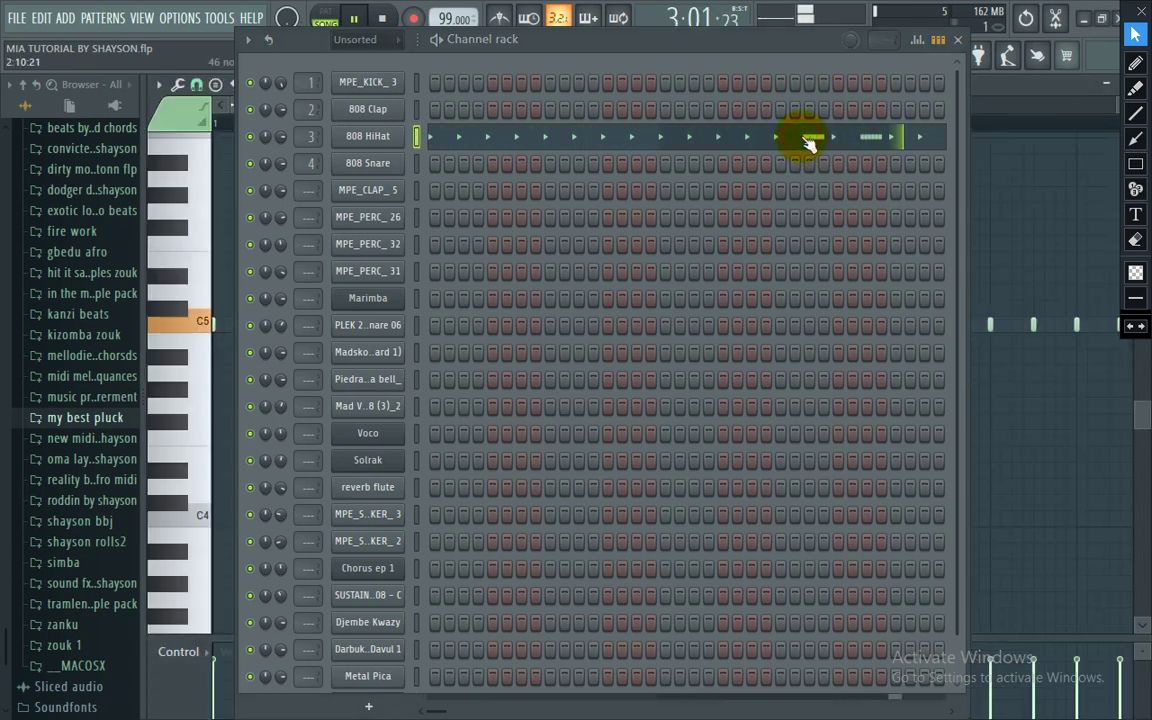
click(958, 40)
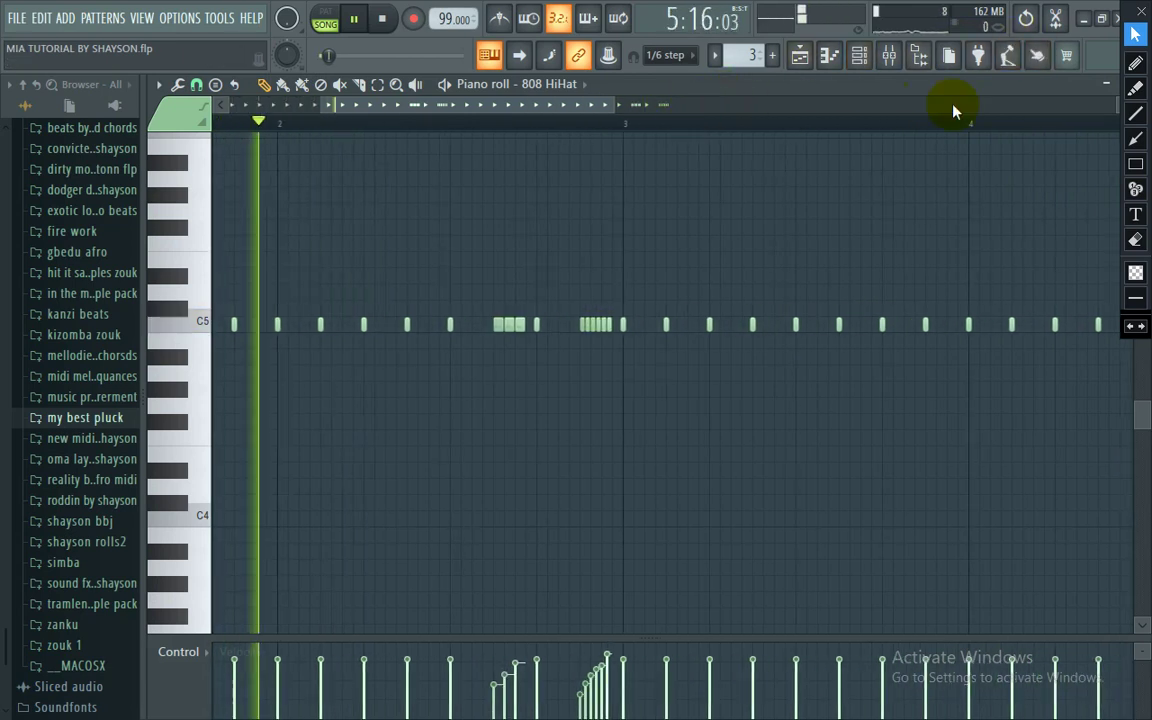
click(1107, 86)
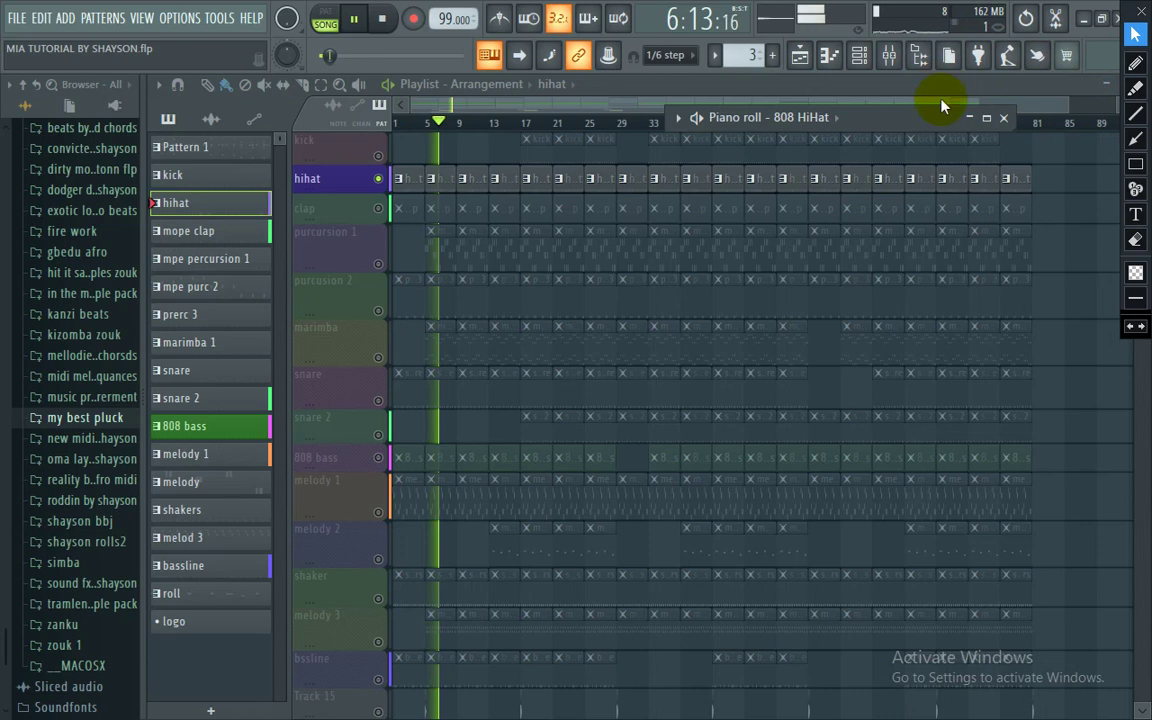
click(1005, 120)
Step: Solo the clap track, replay from the start and review the mope clap pattern's steps in the Channel rack
click(384, 220)
key(space)
key(space)
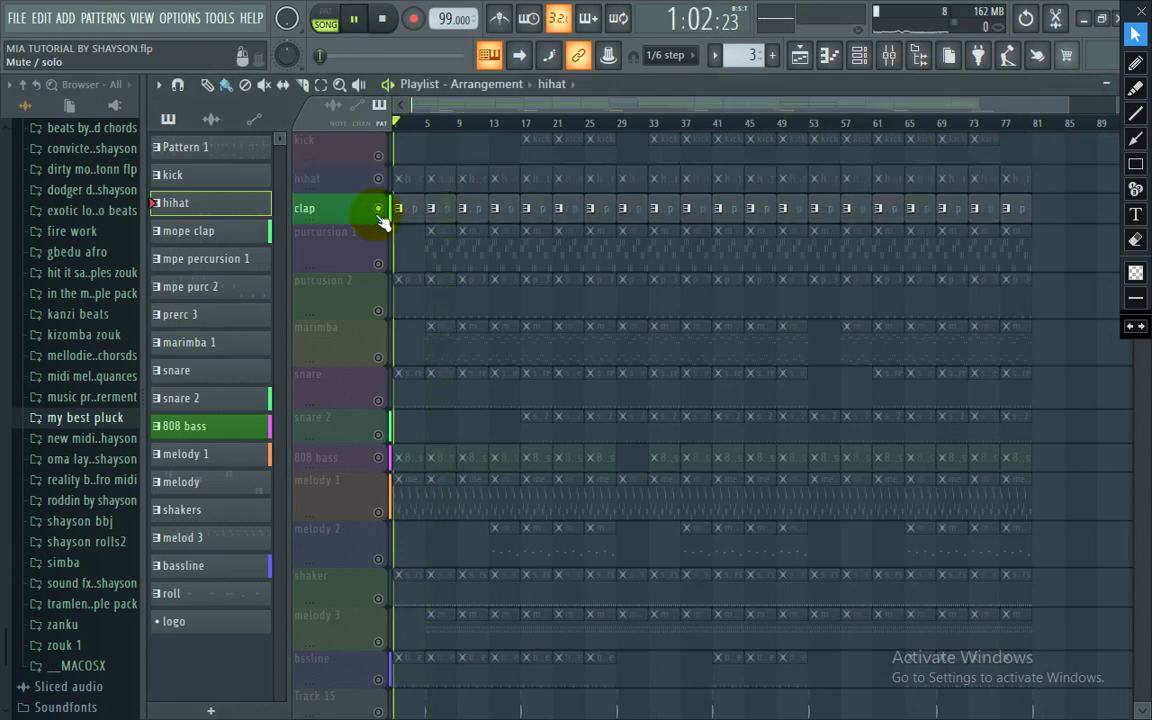
click(440, 207)
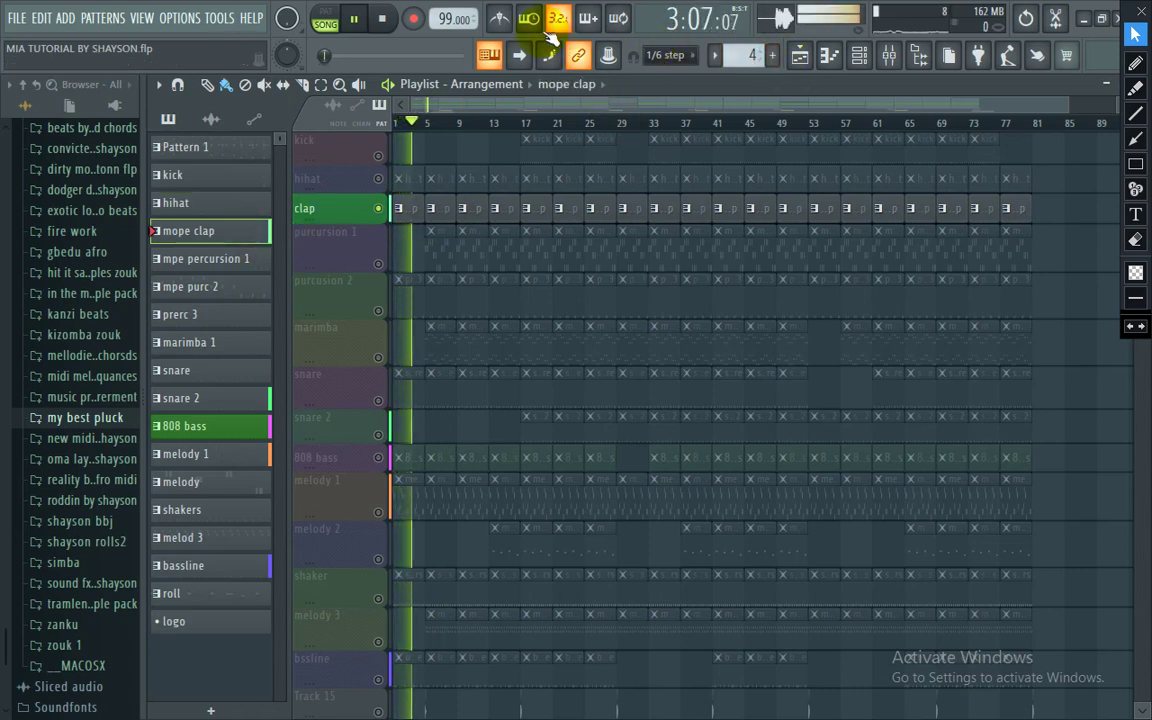
click(850, 60)
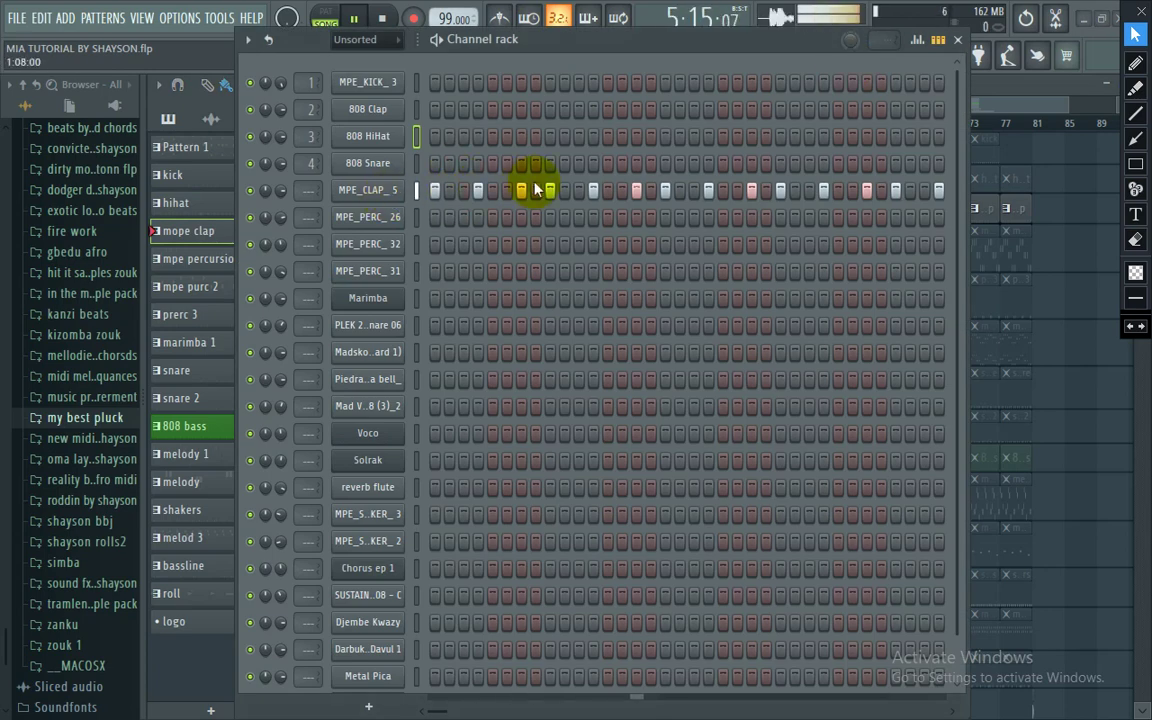
click(957, 41)
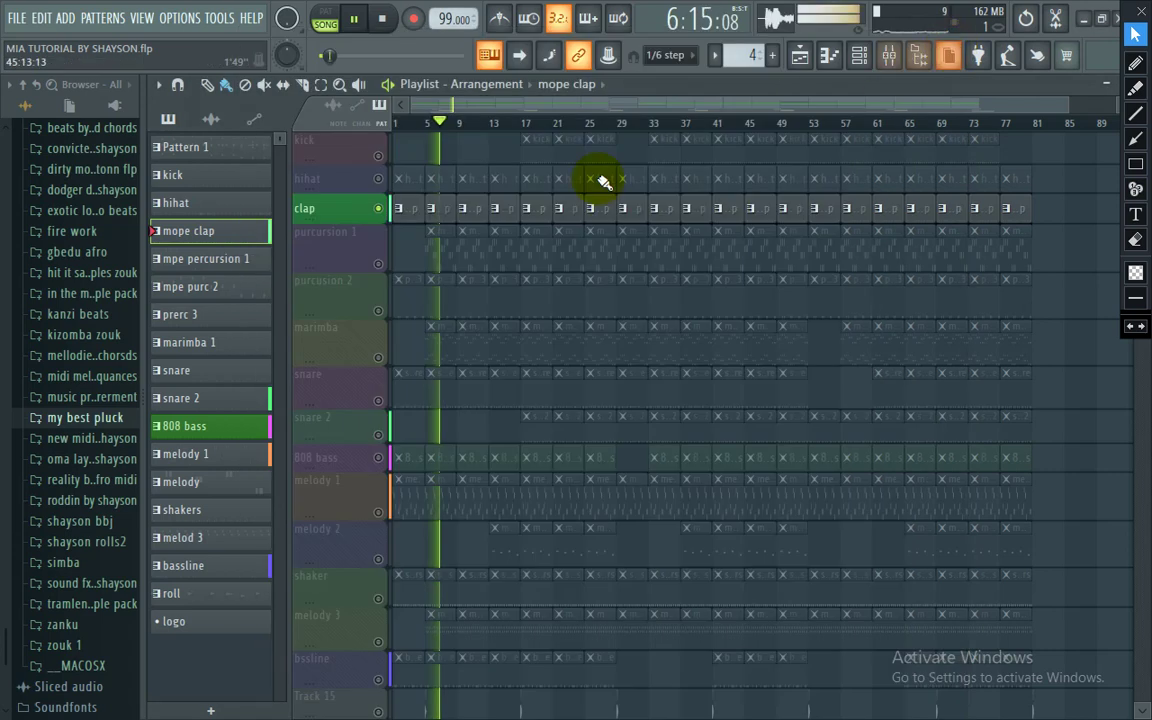
Step: Solo the purcursion 1 track, play it from bar 5 and show the mpe percursion 1 steps in the Channel rack
right_click(378, 262)
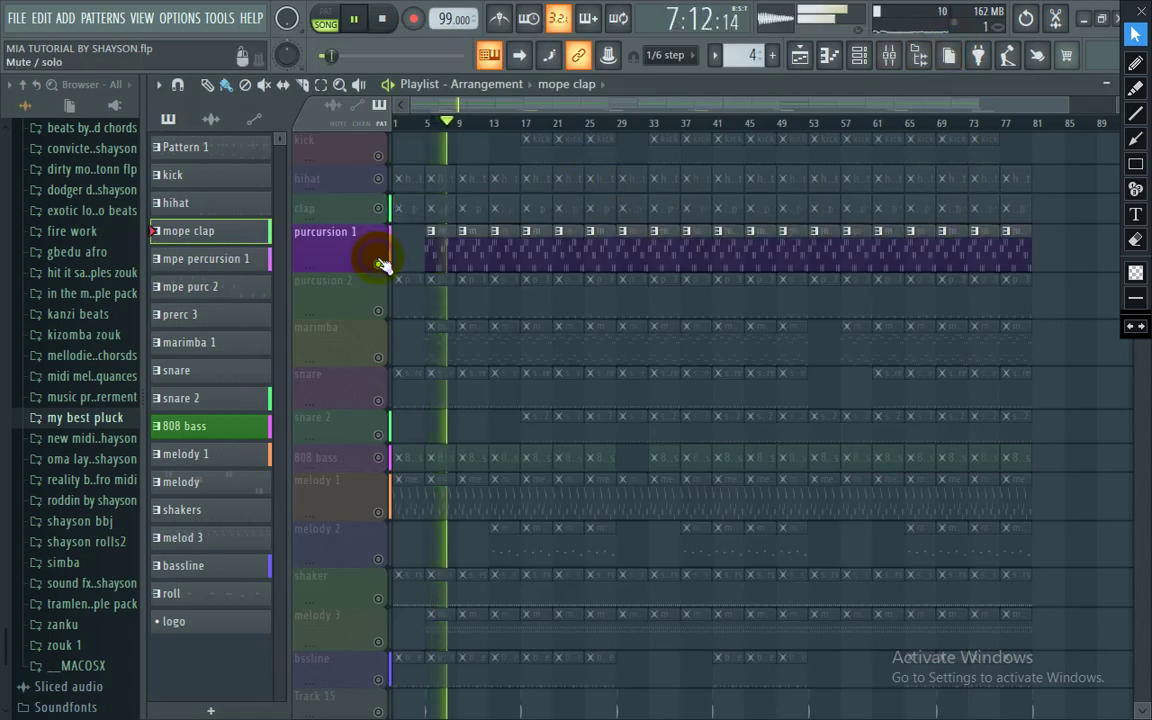
click(430, 122)
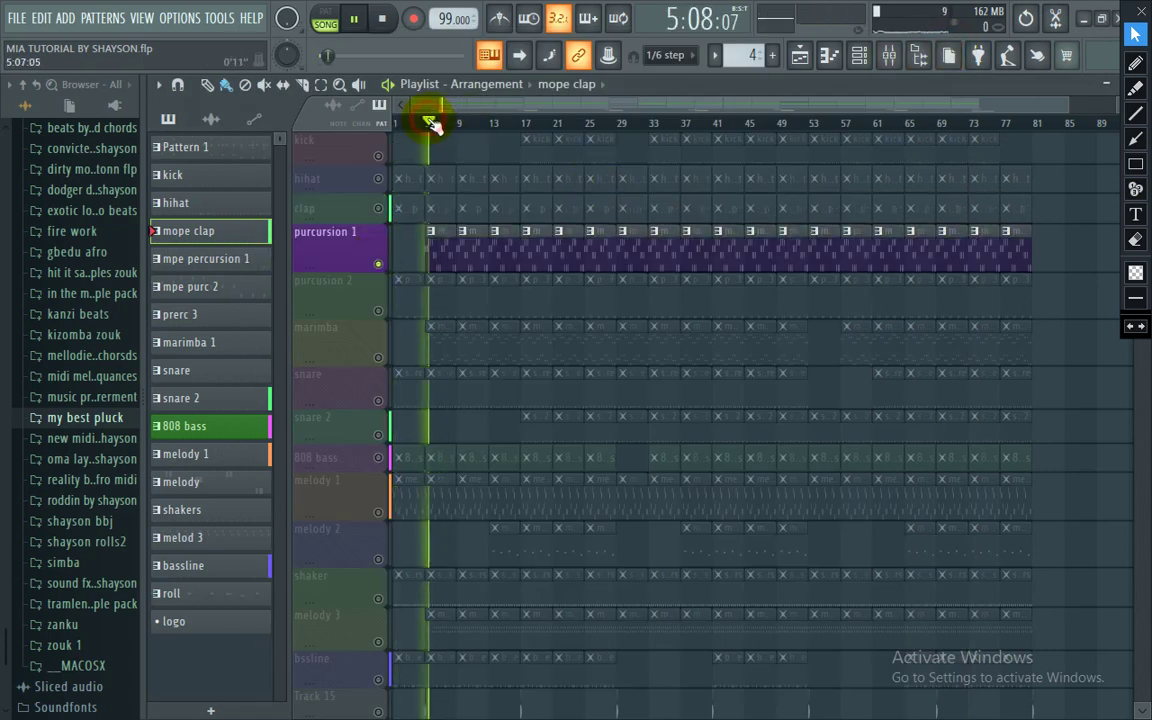
click(437, 253)
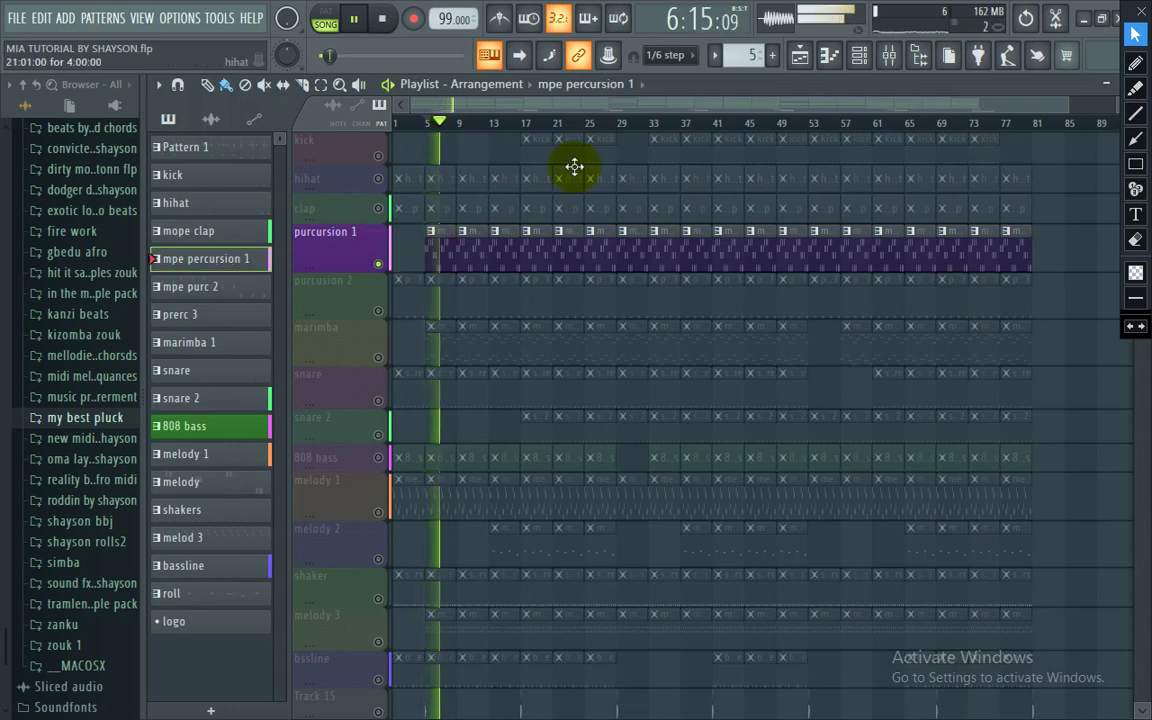
click(859, 57)
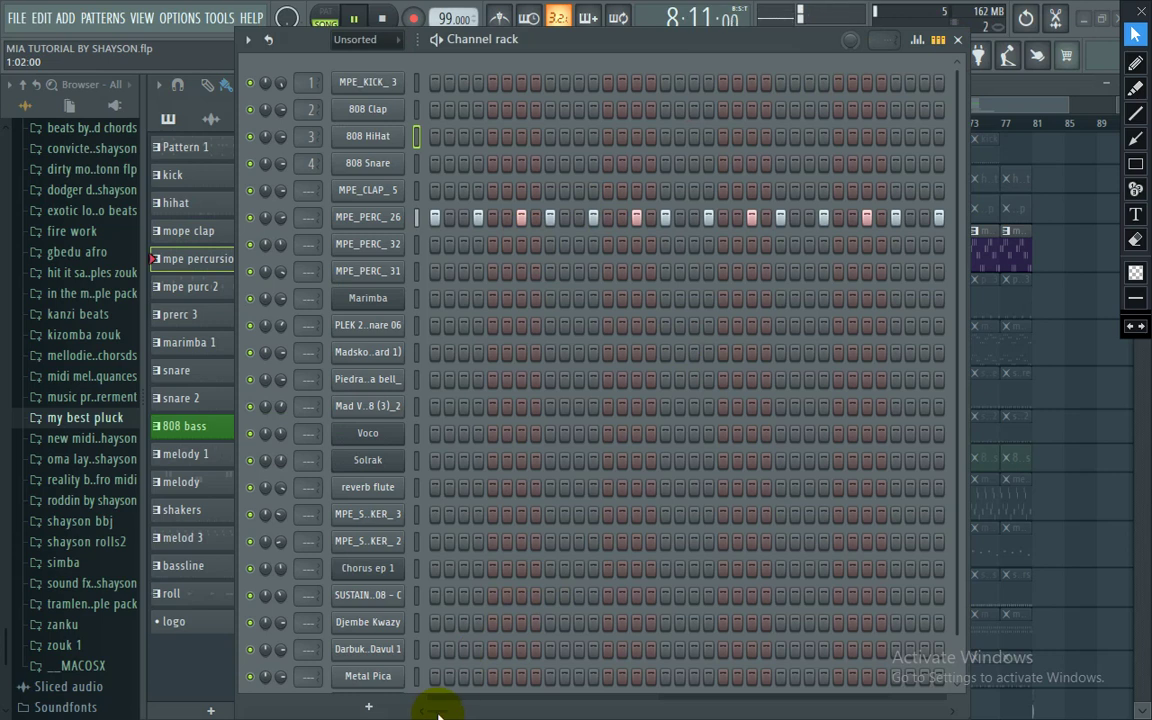
mouse_move(441, 713)
mouse_down()
mouse_move(459, 713)
mouse_move(431, 712)
mouse_up()
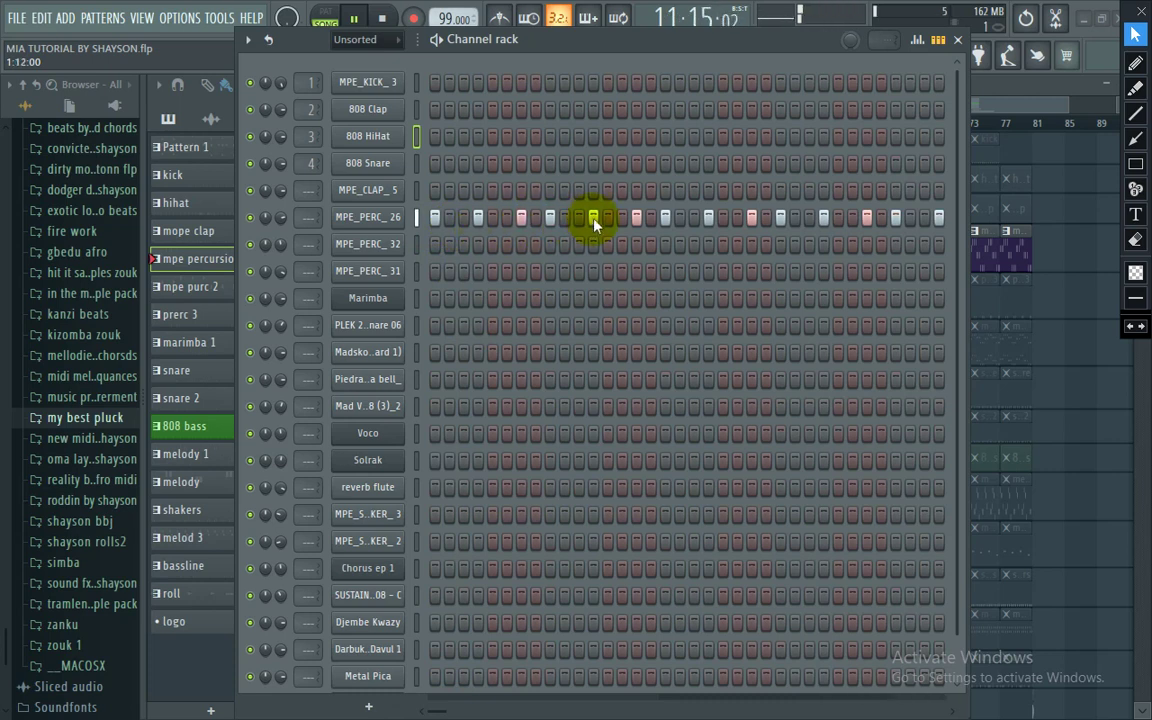
Step: Mark the empty steps between the first MPE_PERC_26 hits with red on-screen number markers from 1 to 10
click(1136, 189)
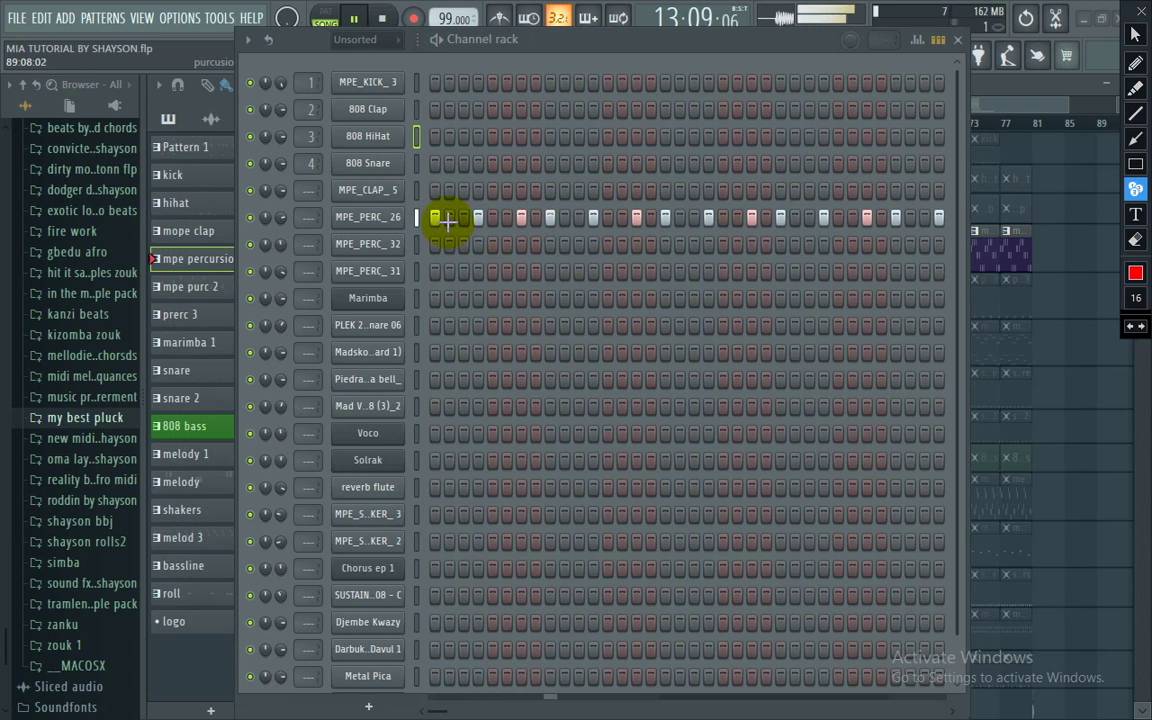
click(535, 220)
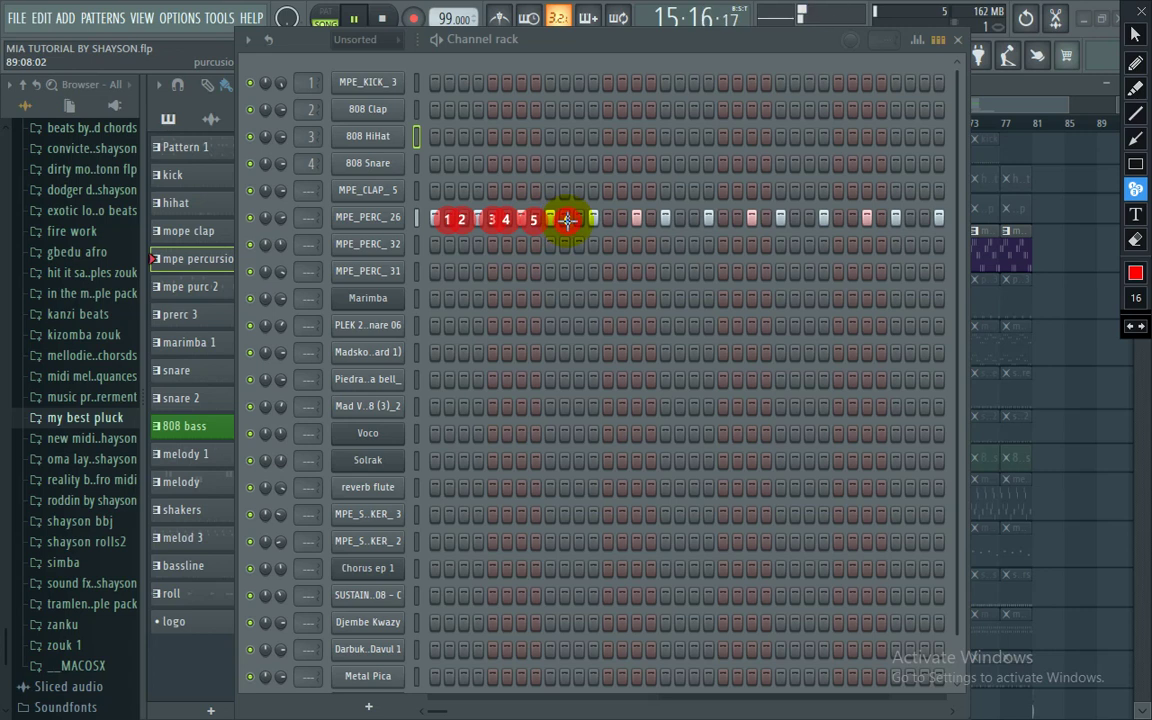
click(580, 220)
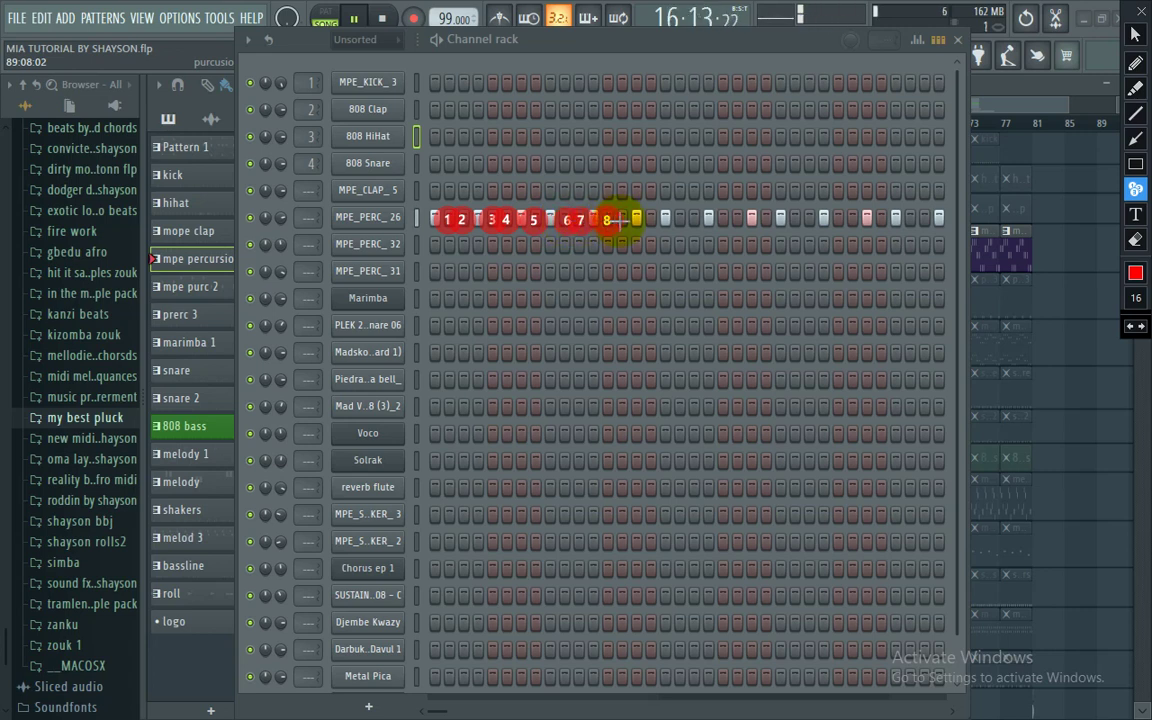
click(650, 220)
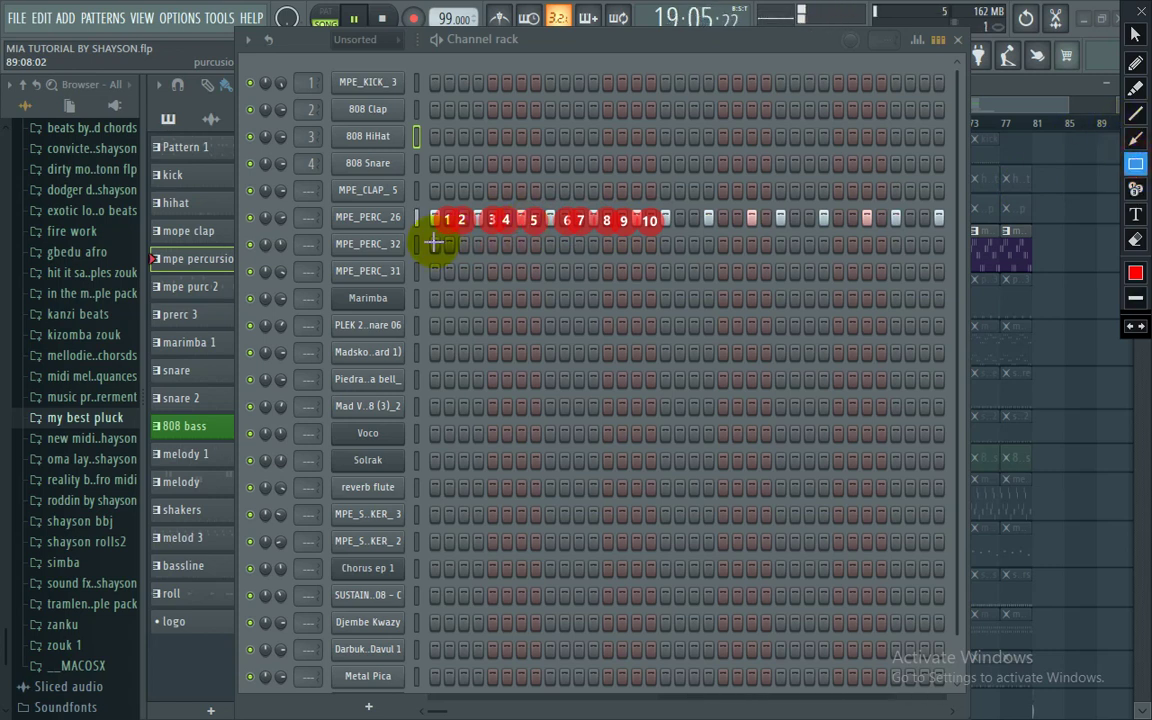
Step: Frame the numbered MPE_PERC_26 steps with a red rectangle and add the on-screen text "NOTE THE SPACING MEN"
mouse_move(655, 236)
mouse_down()
mouse_move(460, 180)
mouse_move(424, 183)
mouse_up()
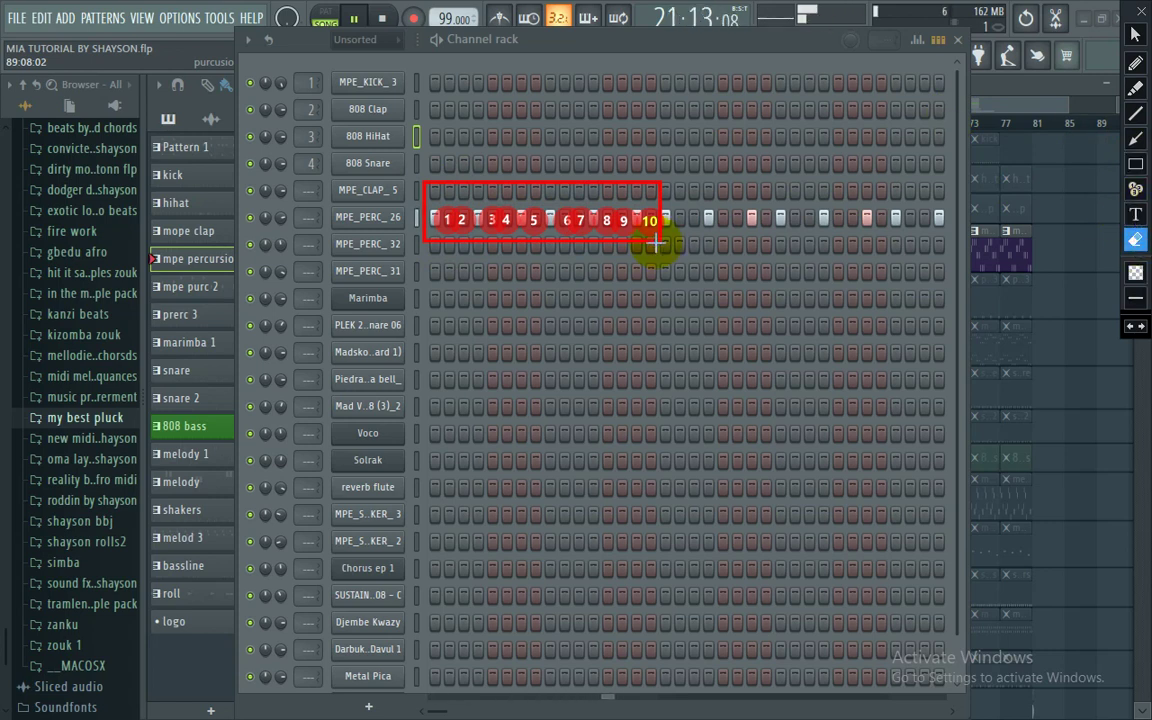
click(1133, 215)
click(567, 329)
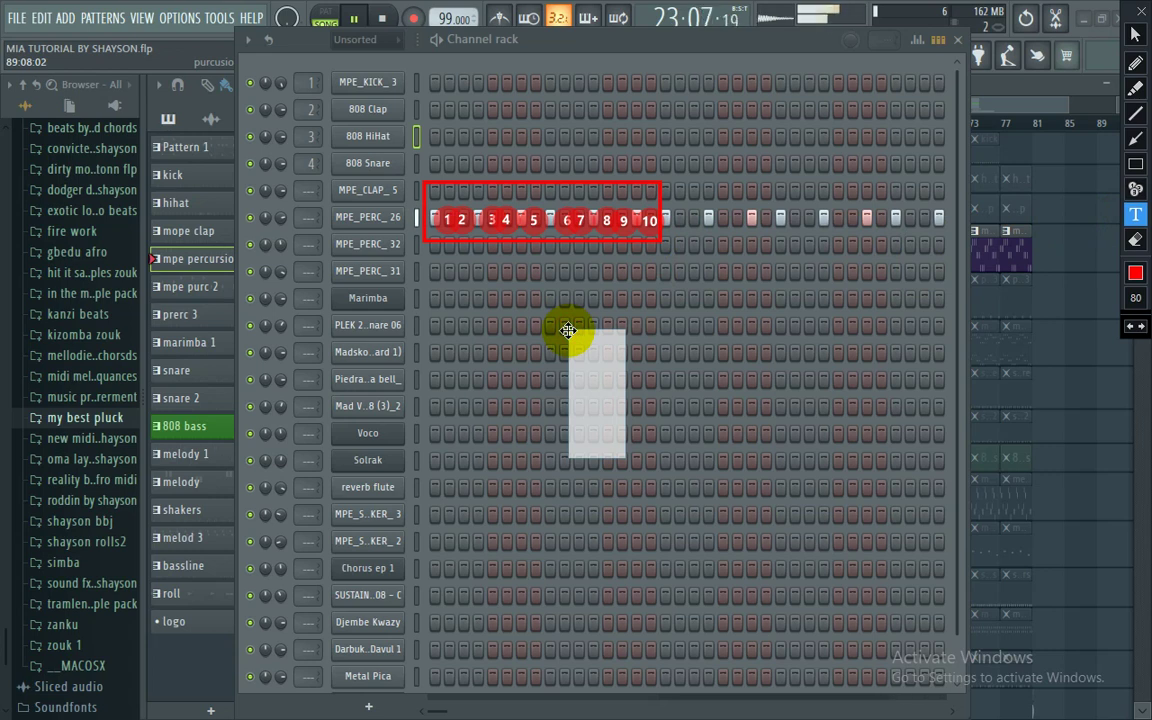
text(NOTE THE )
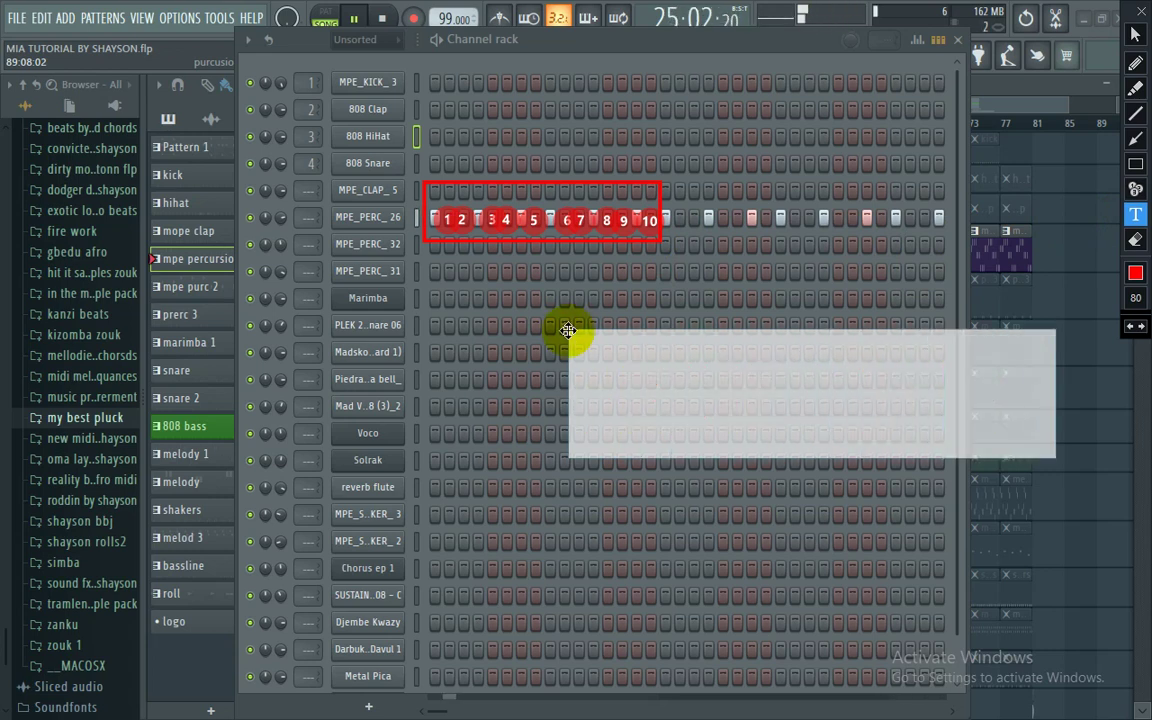
text(SPACING MEN)
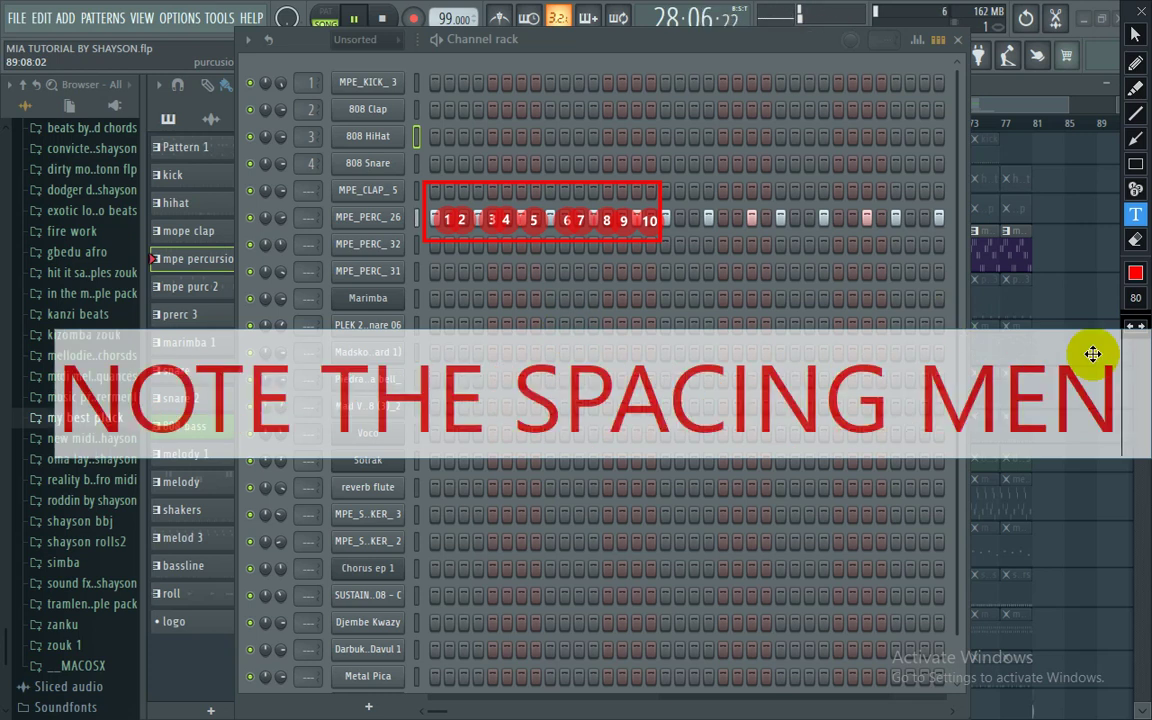
Step: Erase all on-screen annotations, return to the normal pointer and close the Channel rack
click(1133, 240)
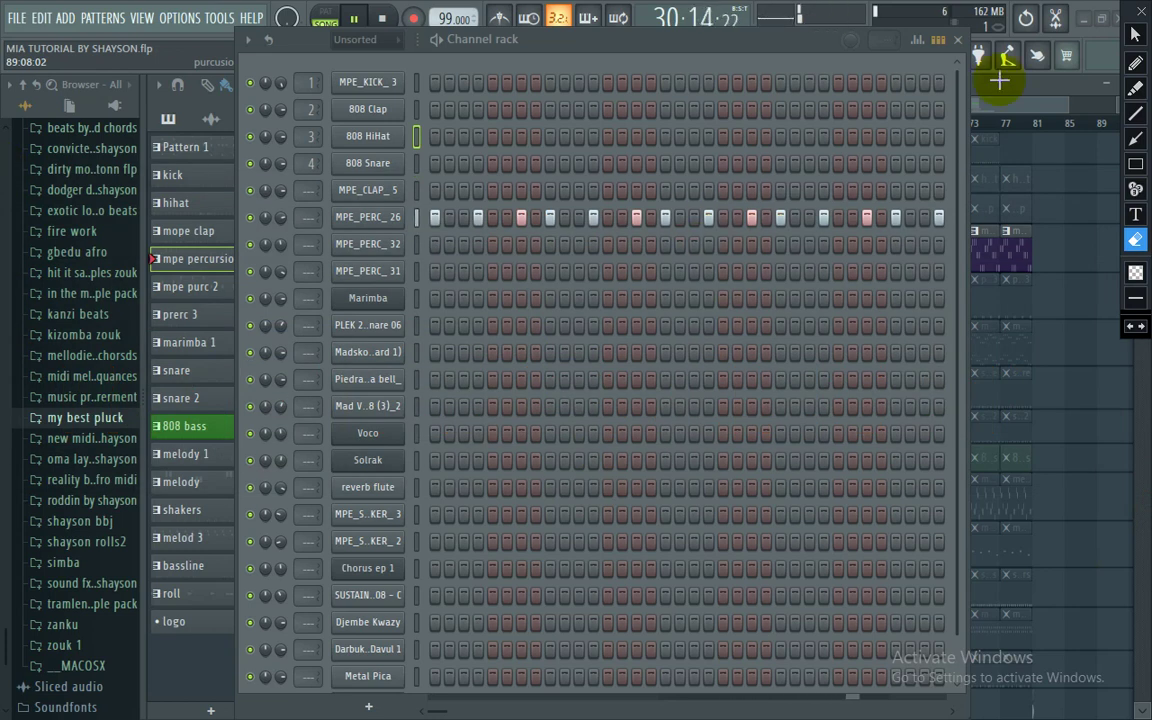
click(1137, 38)
click(956, 40)
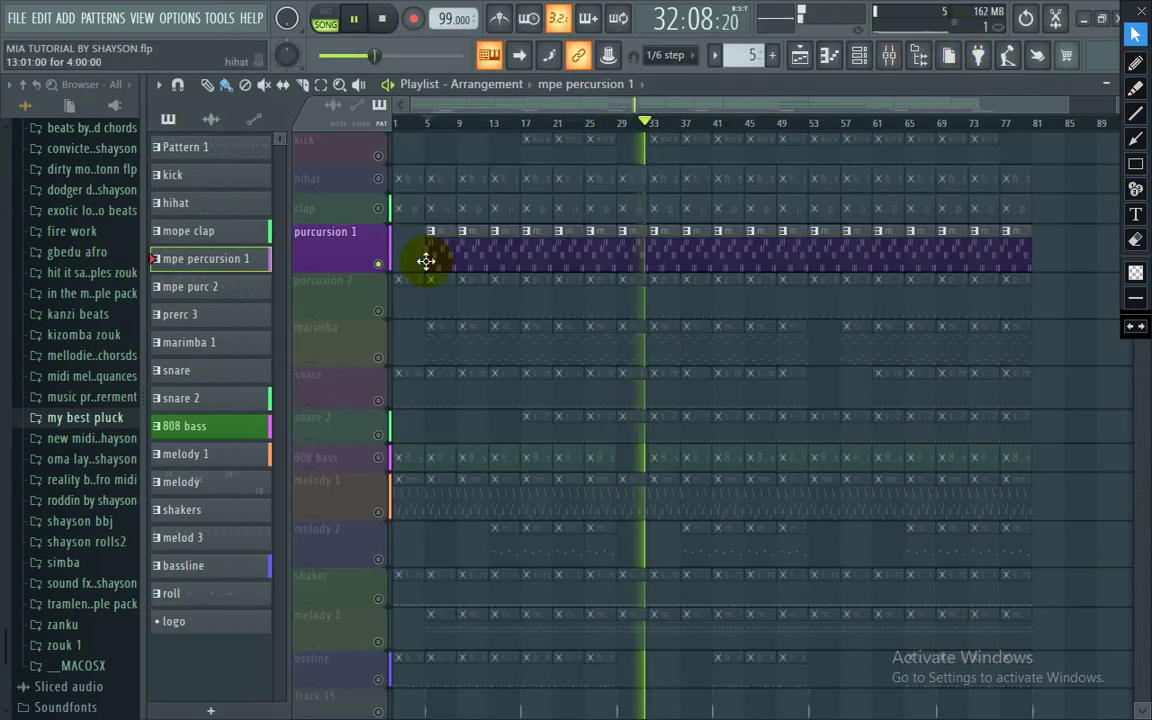
Step: Solo the purcusion 2 track during playback and review the prerc 3 pattern's steps in the Channel rack
right_click(379, 311)
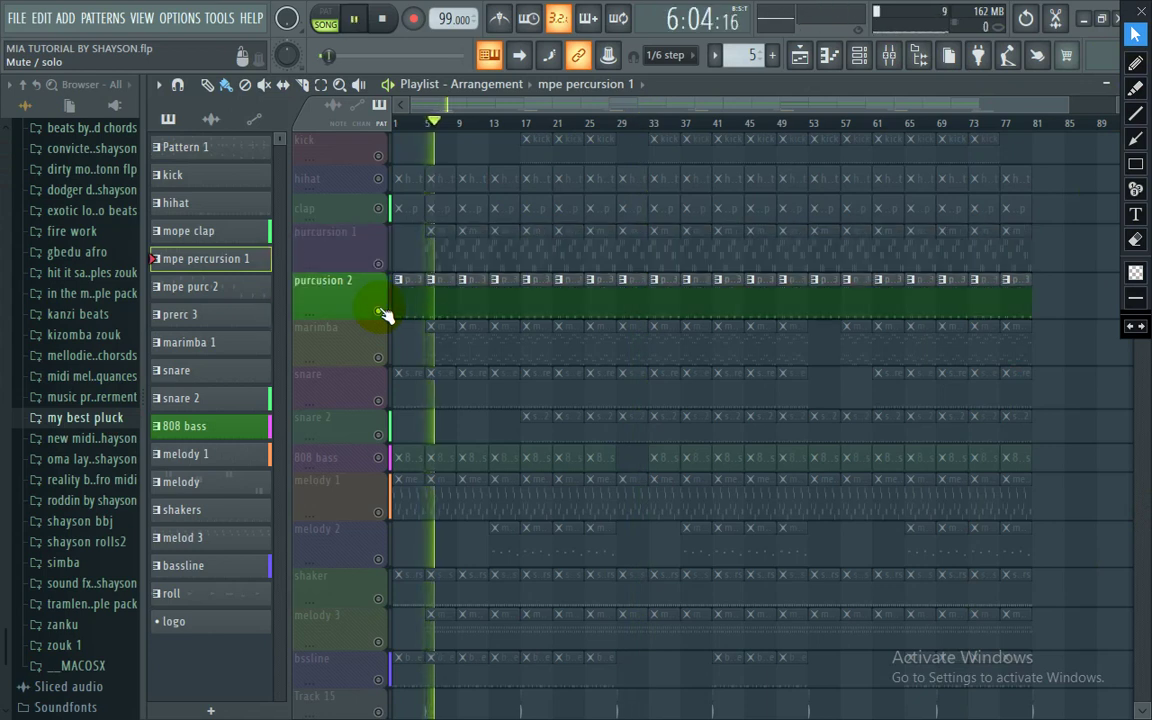
click(441, 299)
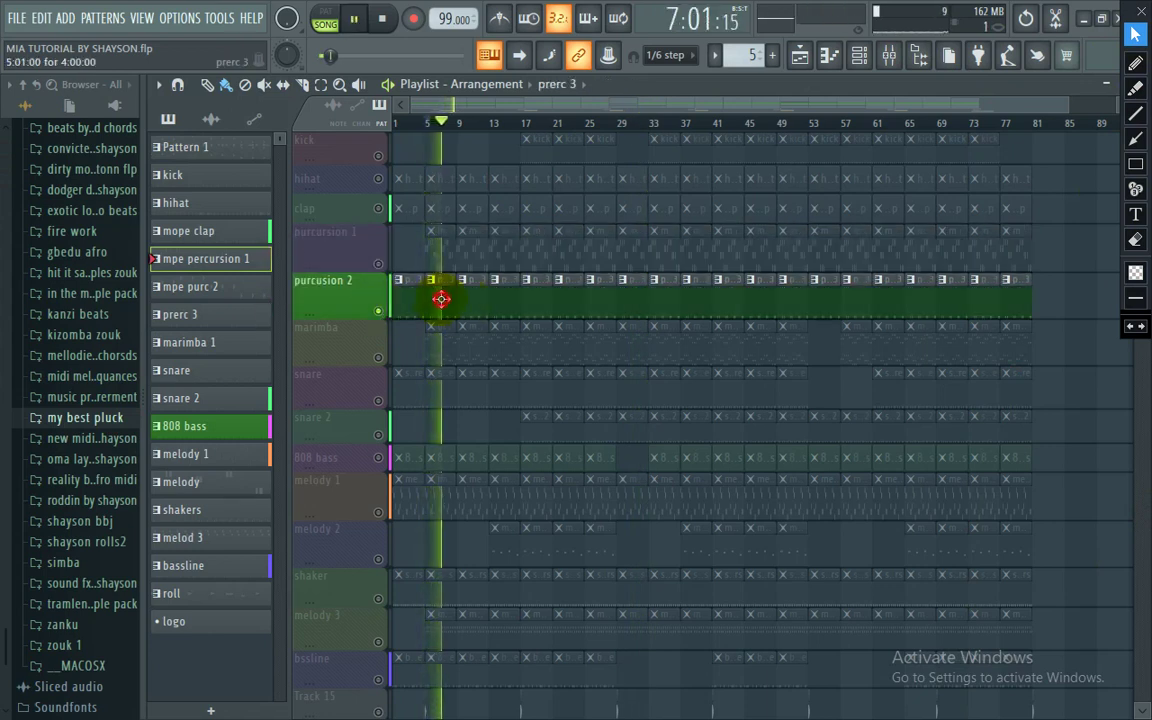
click(859, 53)
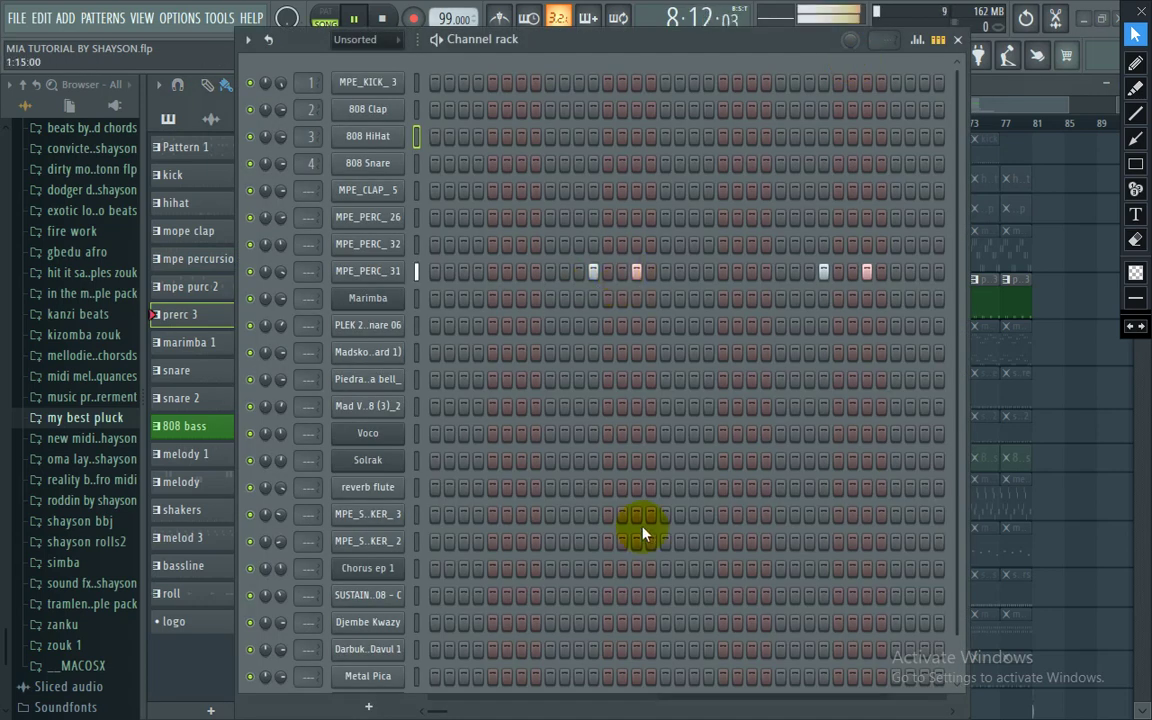
mouse_move(437, 709)
mouse_down()
mouse_move(460, 709)
mouse_move(437, 712)
mouse_up()
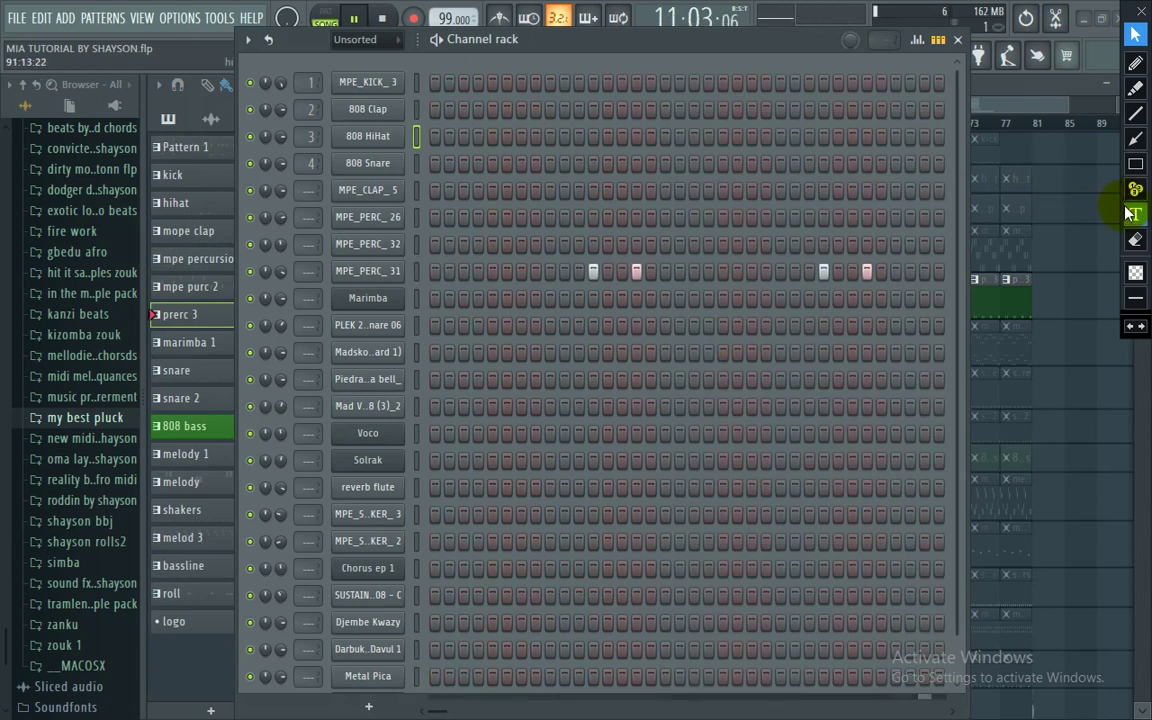
click(958, 40)
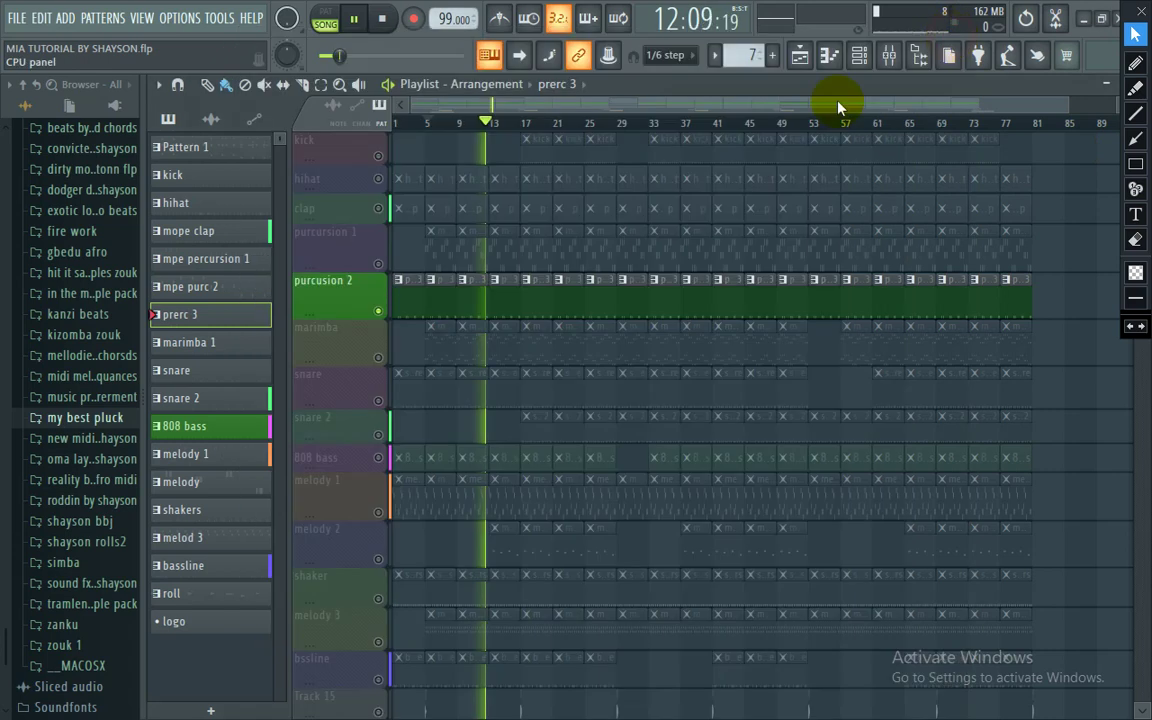
Step: Solo the marimba track during playback and show the marimba 1 pattern's steps in the Channel rack
right_click(381, 362)
shift+middle_click(423, 356)
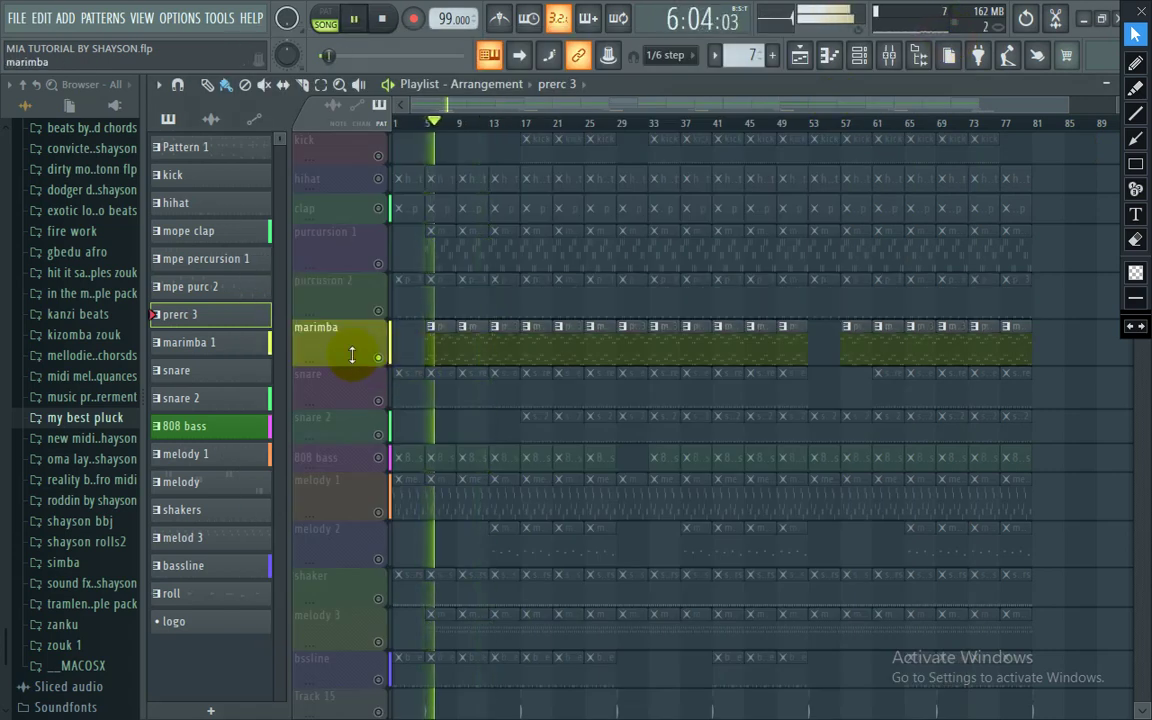
click(441, 345)
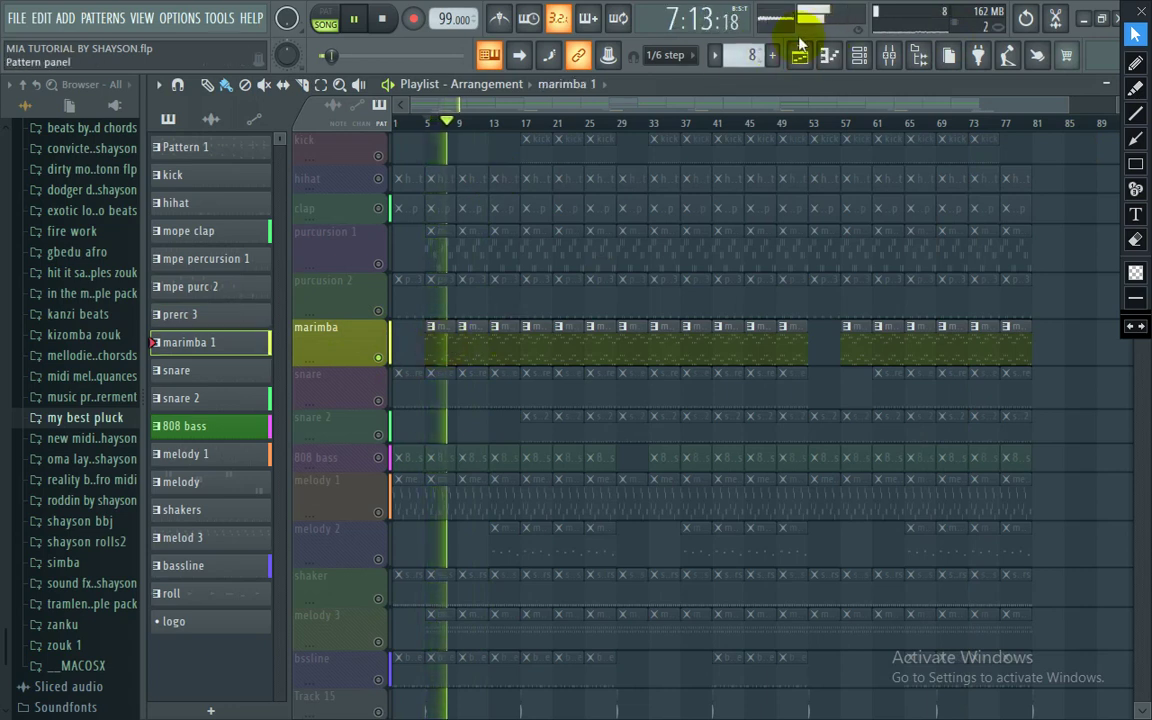
click(866, 58)
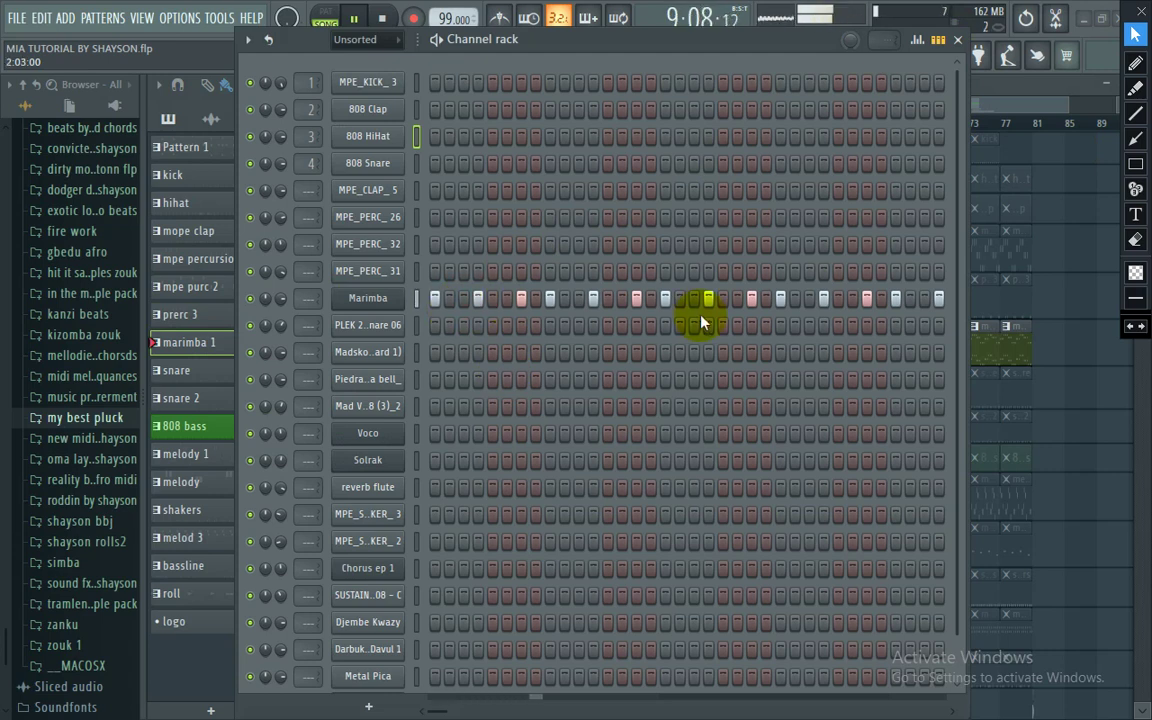
Step: Add the red on-screen text "THE SAME THING" over the Channel rack below the Marimba steps
click(1135, 213)
click(551, 413)
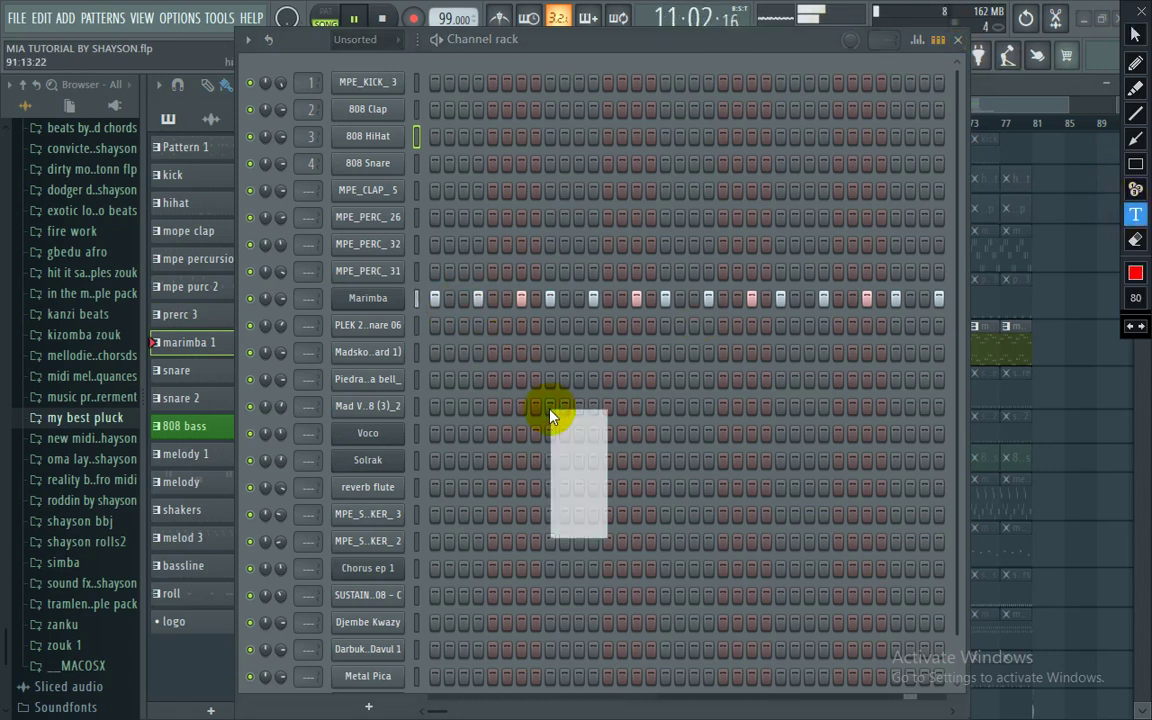
text(THE SAME)
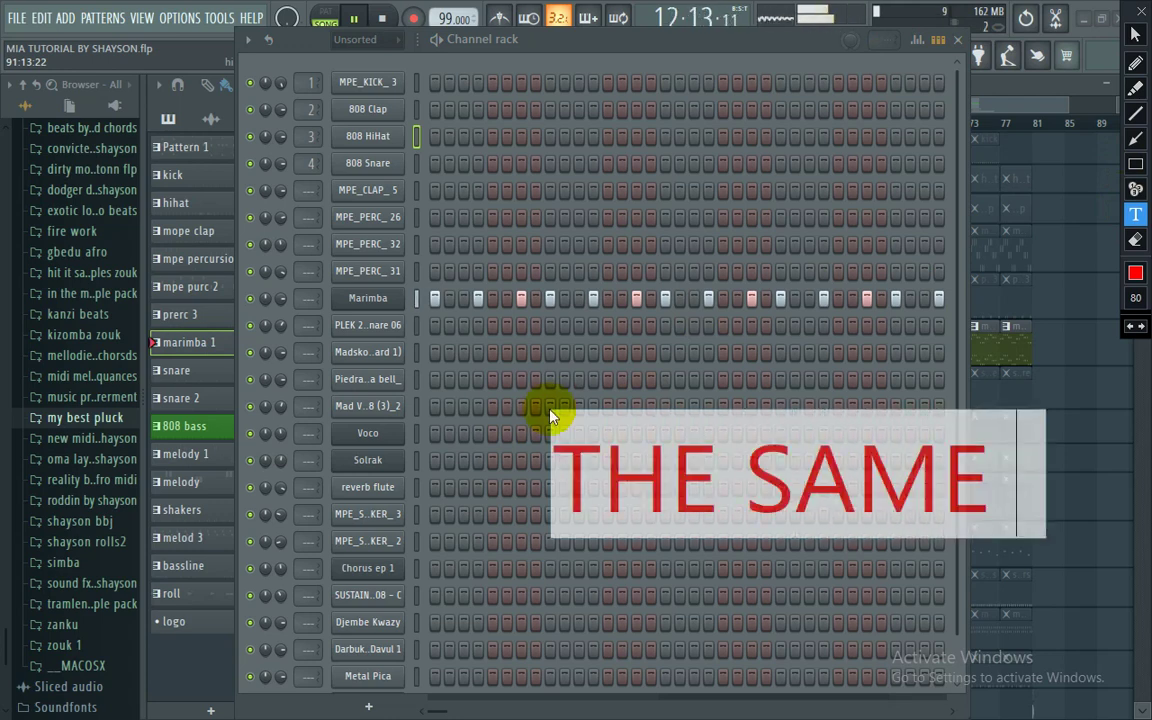
text( THING)
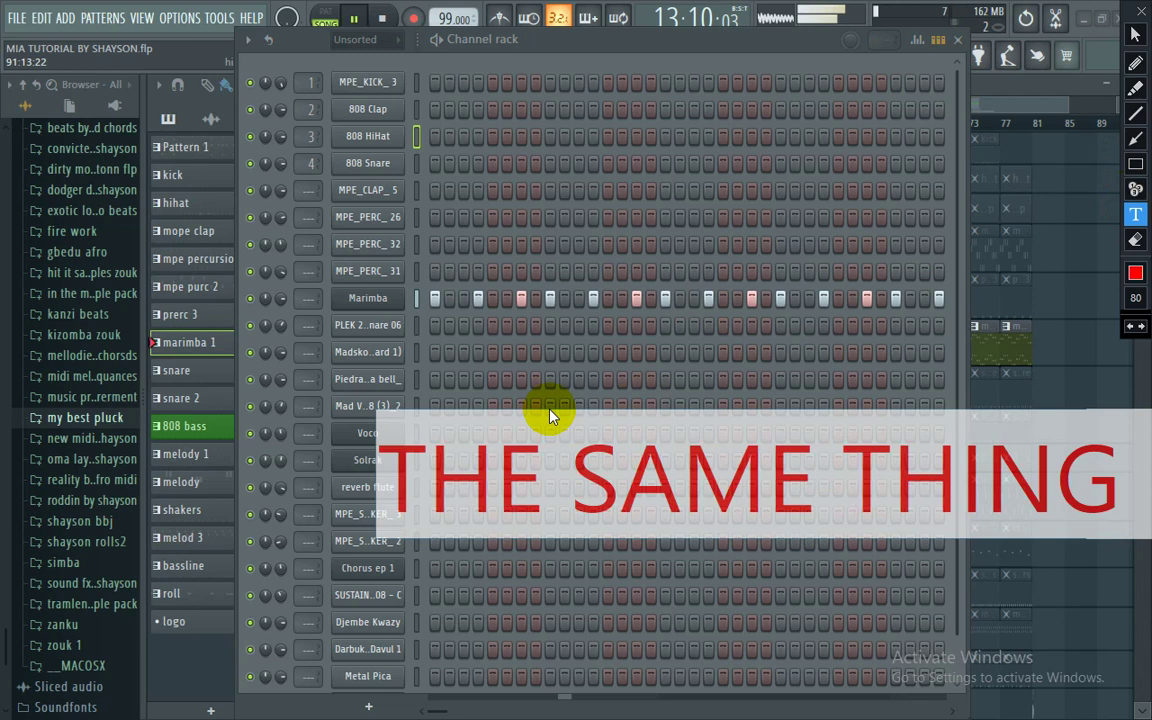
Step: Erase the "THE SAME THING" text from the screen and close the Channel rack
click(1135, 240)
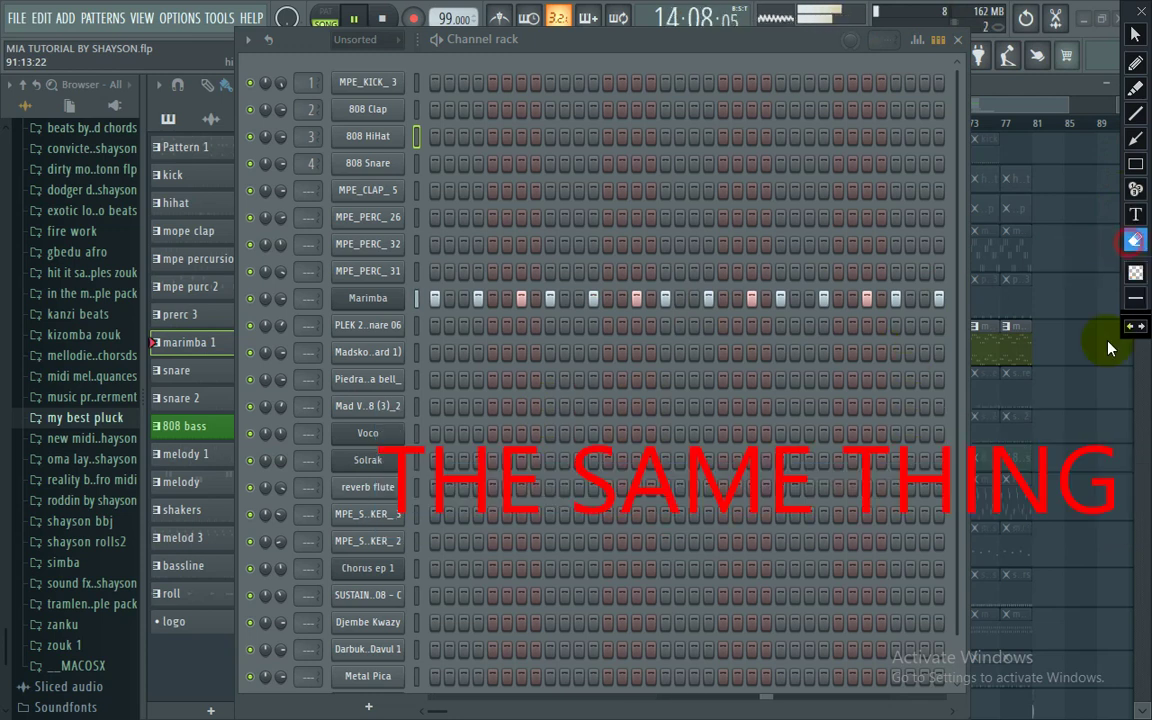
drag(147, 301, 140, 273)
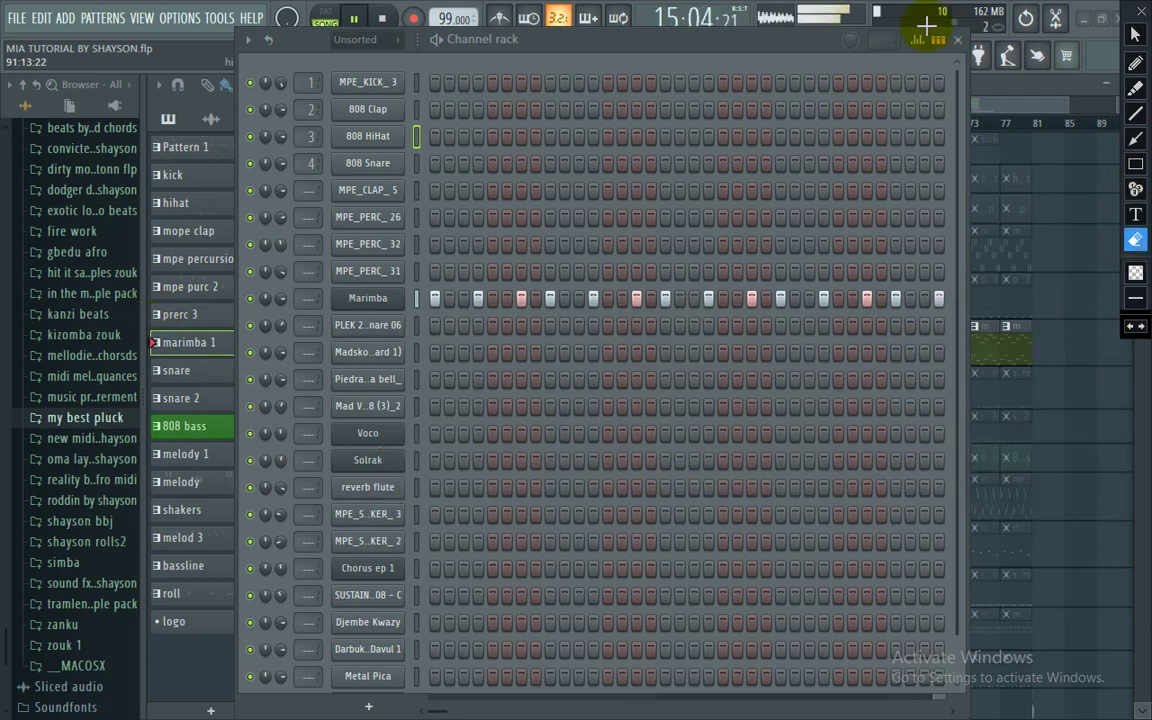
click(960, 42)
Step: Pause playback, solo the snare track in the Playlist and resume playing the song
key(space)
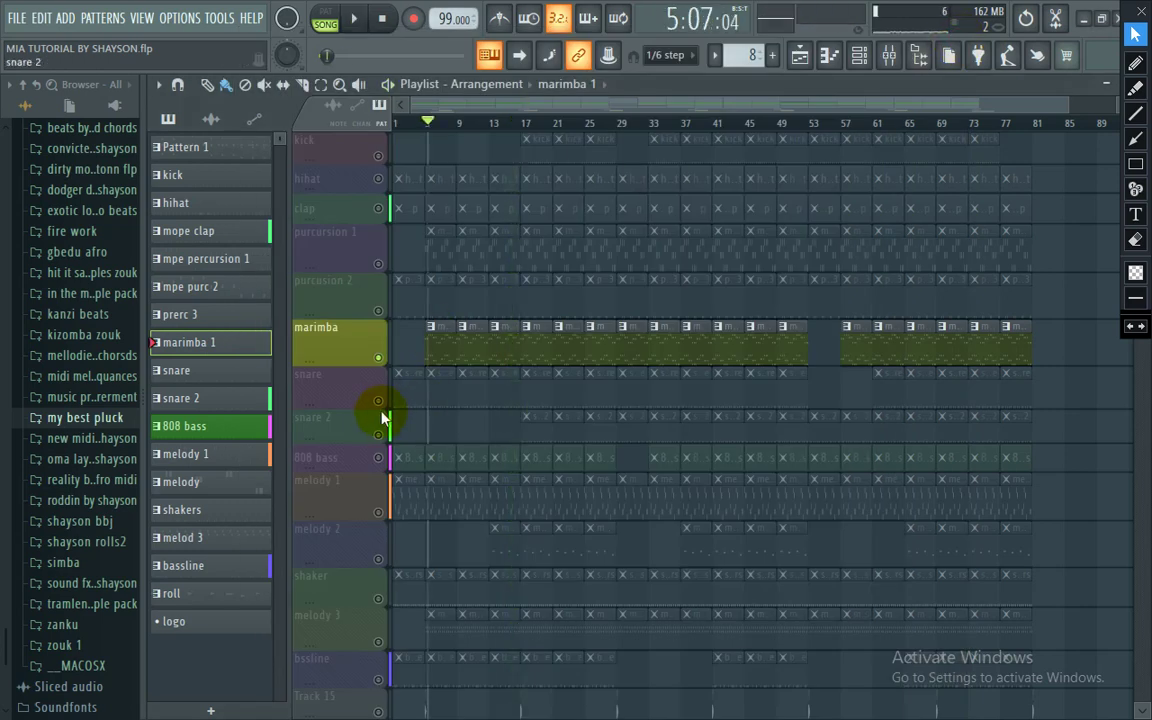
right_click(378, 401)
key(space)
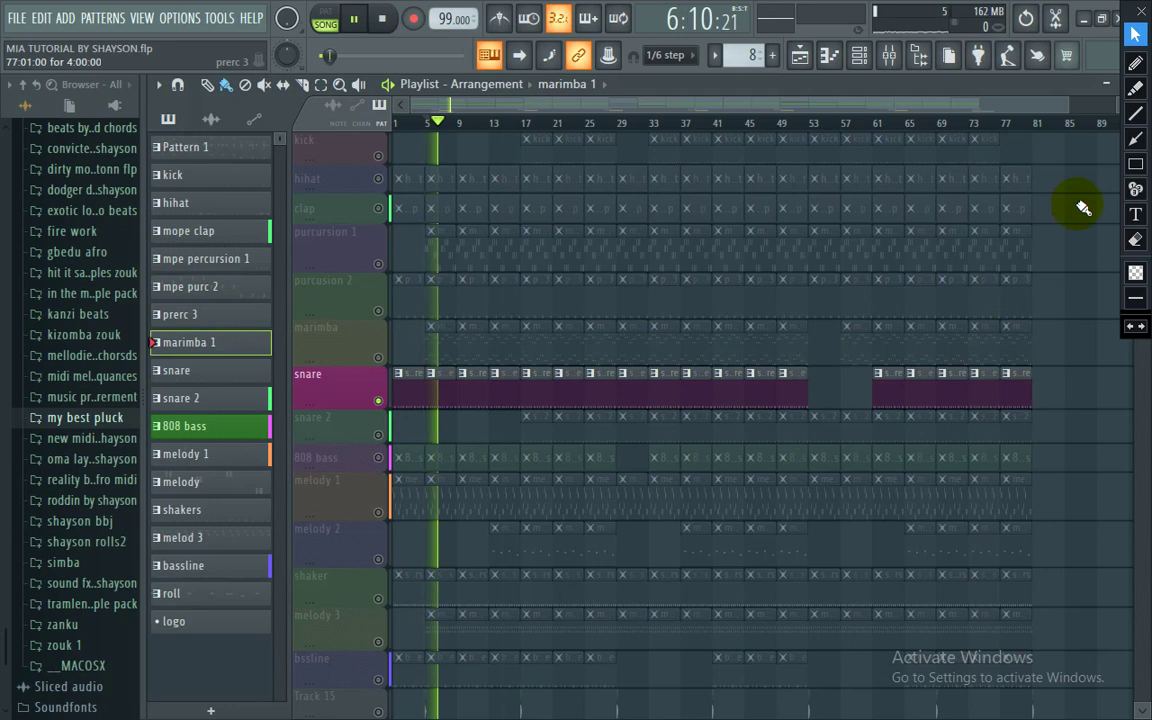
Step: Add the red on-screen text "THATS THE SNARE THAT MAKE THE VYBE NOTE THAT" over the Playlist
click(1136, 217)
drag(545, 458, 602, 584)
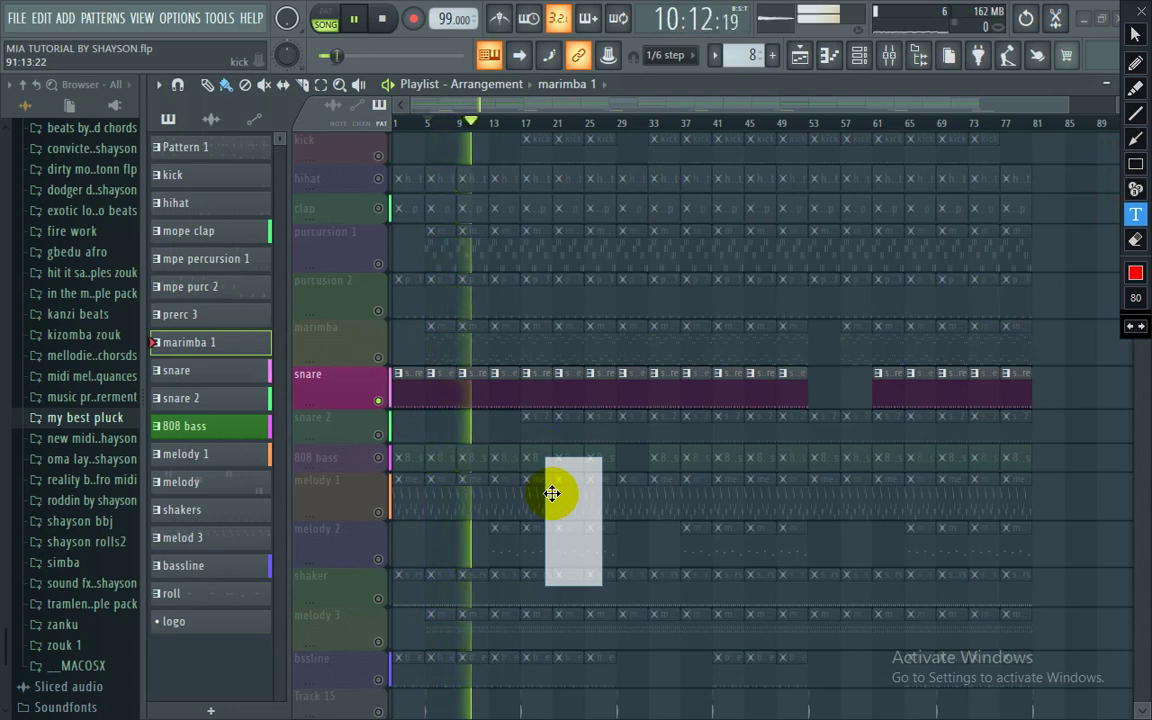
text(THATS TH)
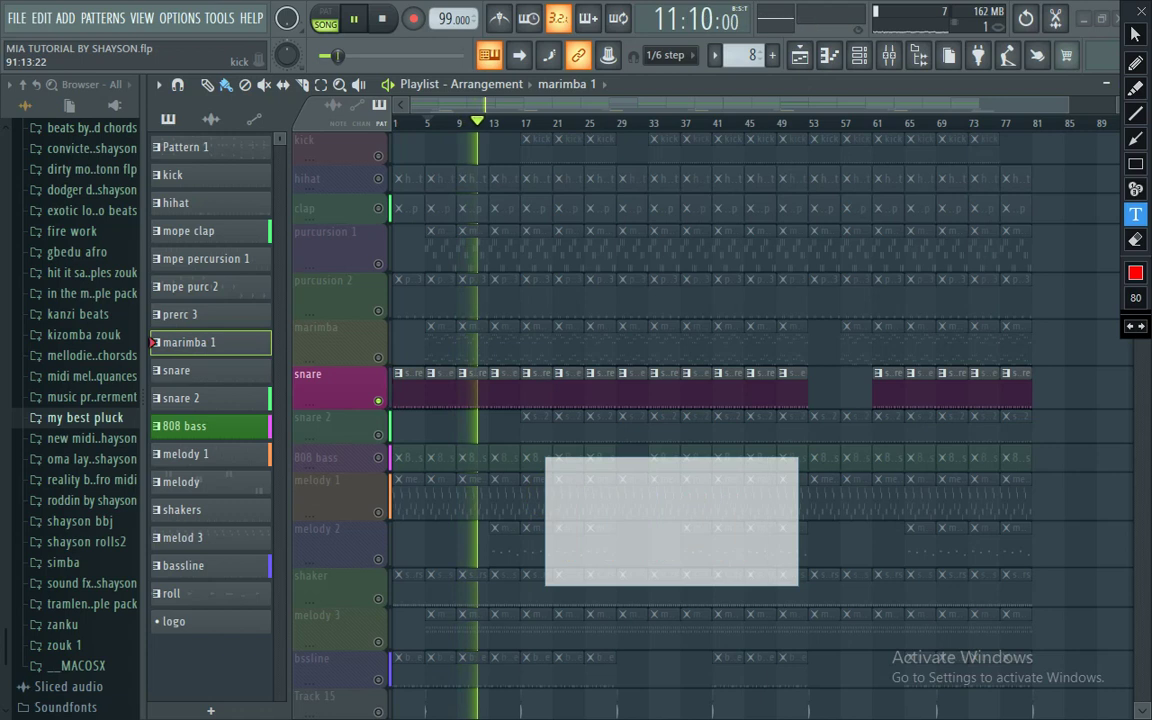
text(E )
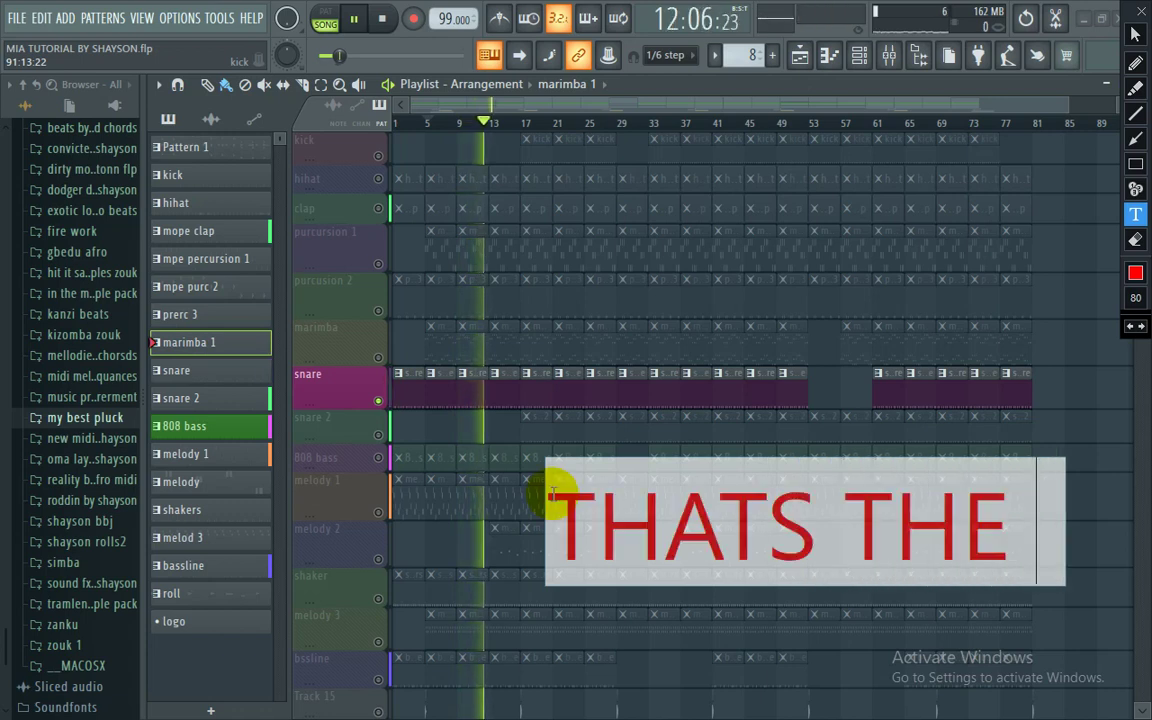
text(SNARE THAT)
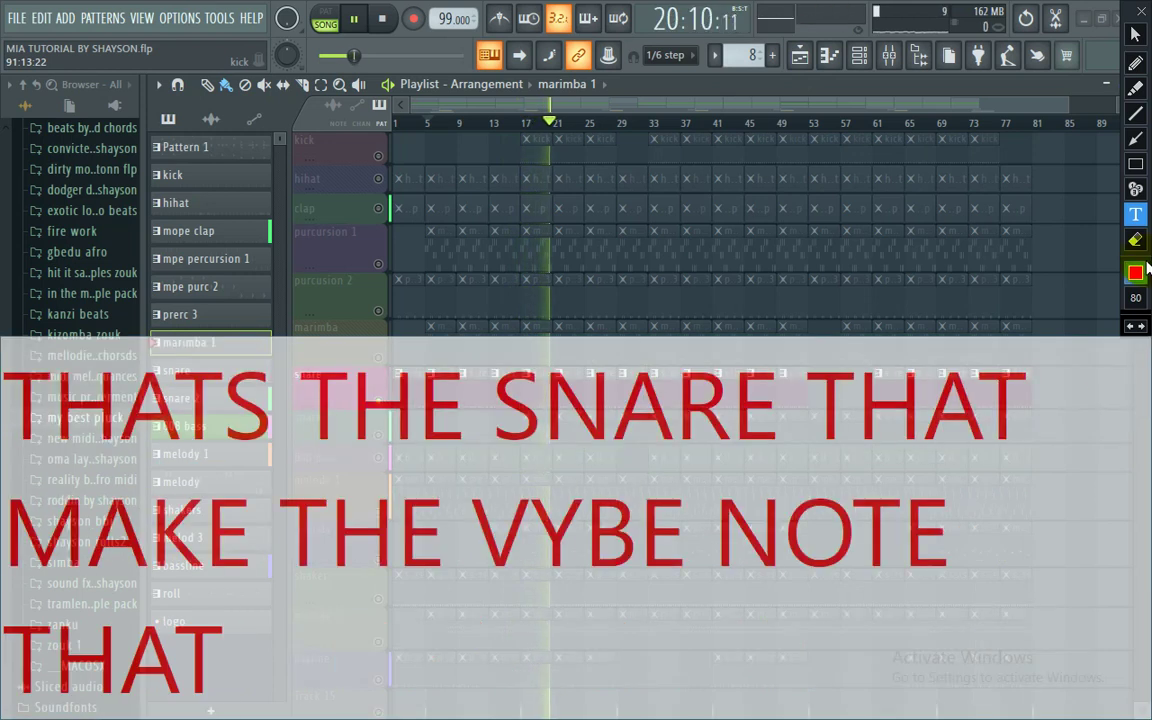
Step: Erase all of the snare note text from the screen and return to the normal pointer
click(1138, 240)
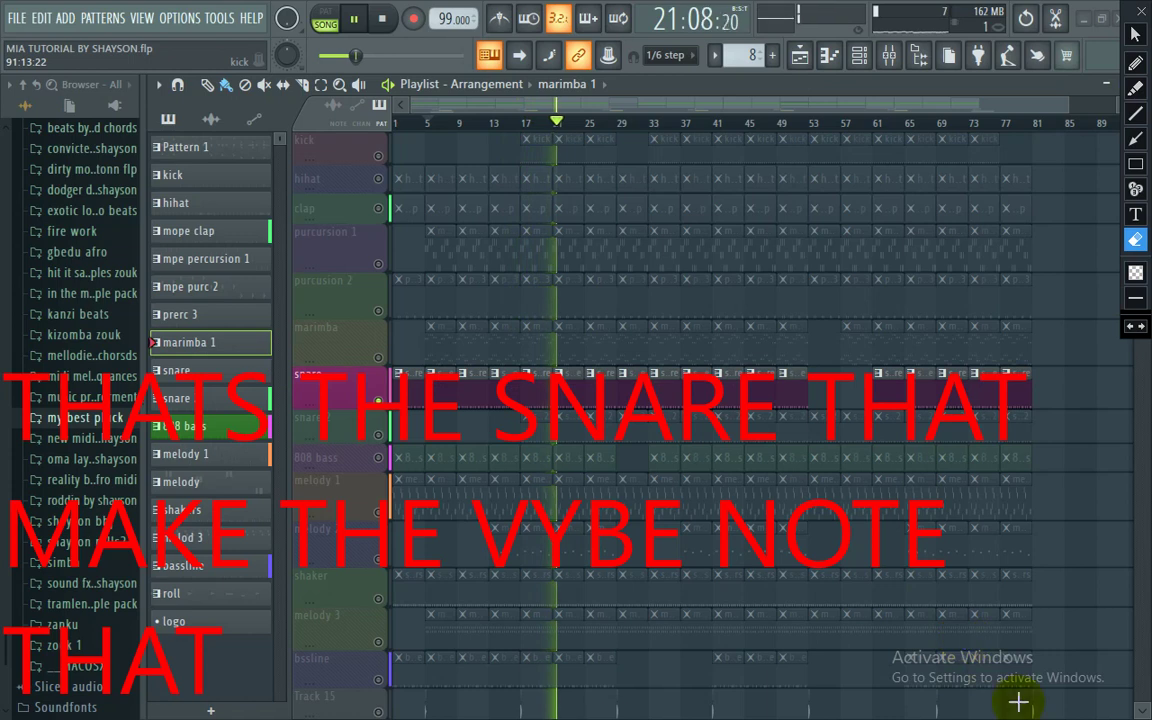
drag(1, 265, 1, 260)
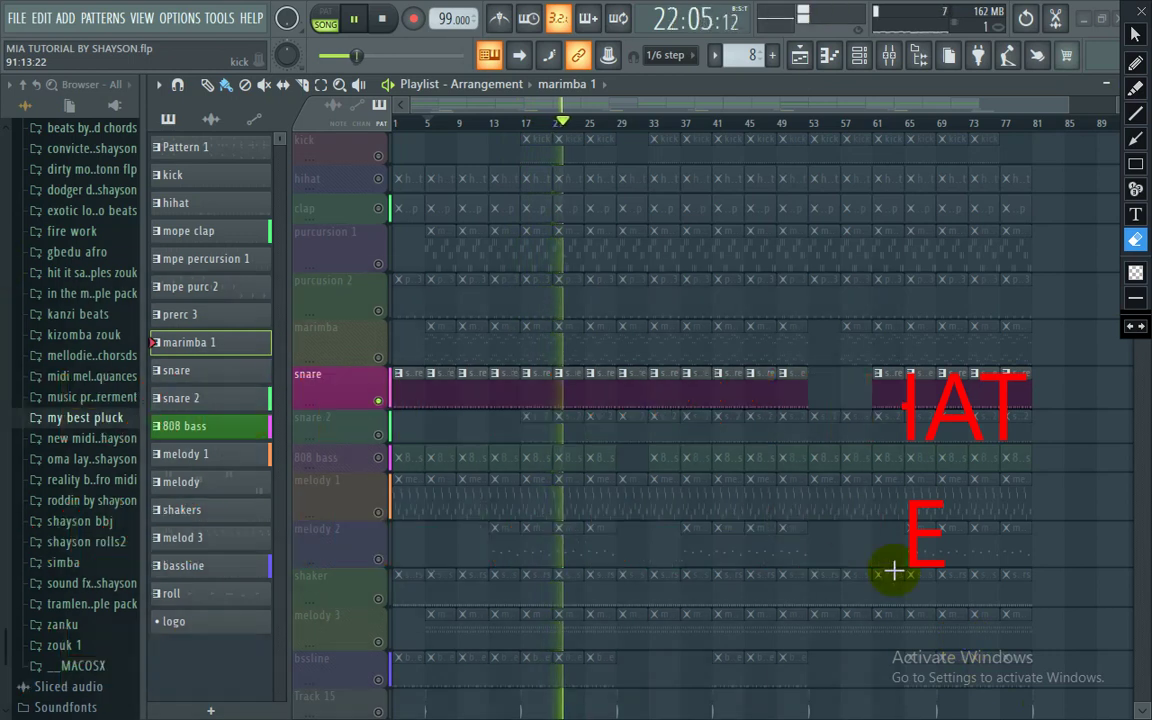
mouse_move(806, 239)
mouse_down()
mouse_move(877, 239)
mouse_move(1041, 420)
mouse_move(918, 308)
mouse_up()
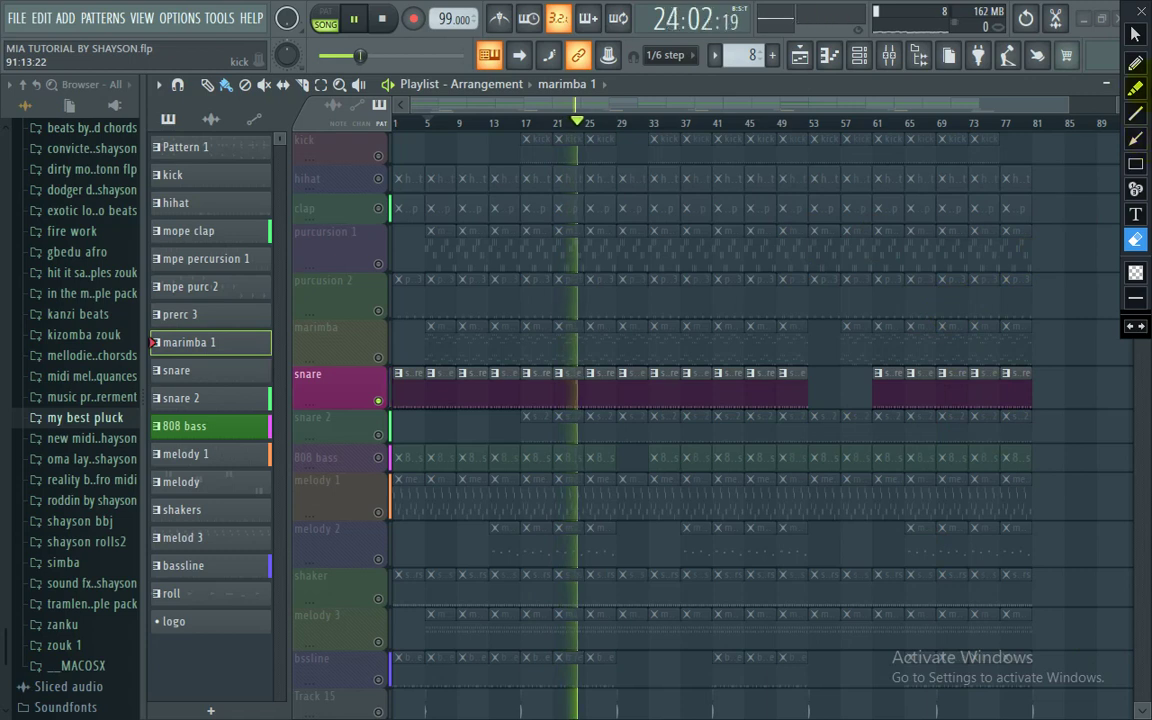
click(1135, 34)
Step: Solo the snare 2 track during playback and add the red on-screen text "AND THIS ALSO NOTE"
right_click(384, 436)
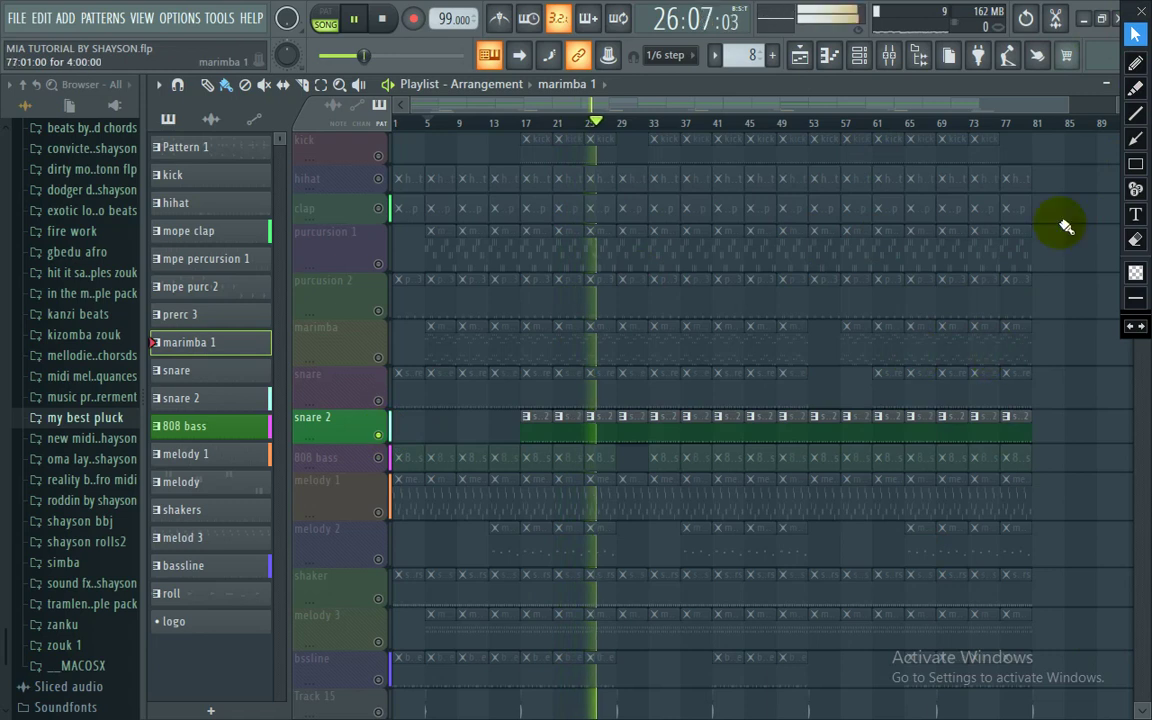
click(1134, 217)
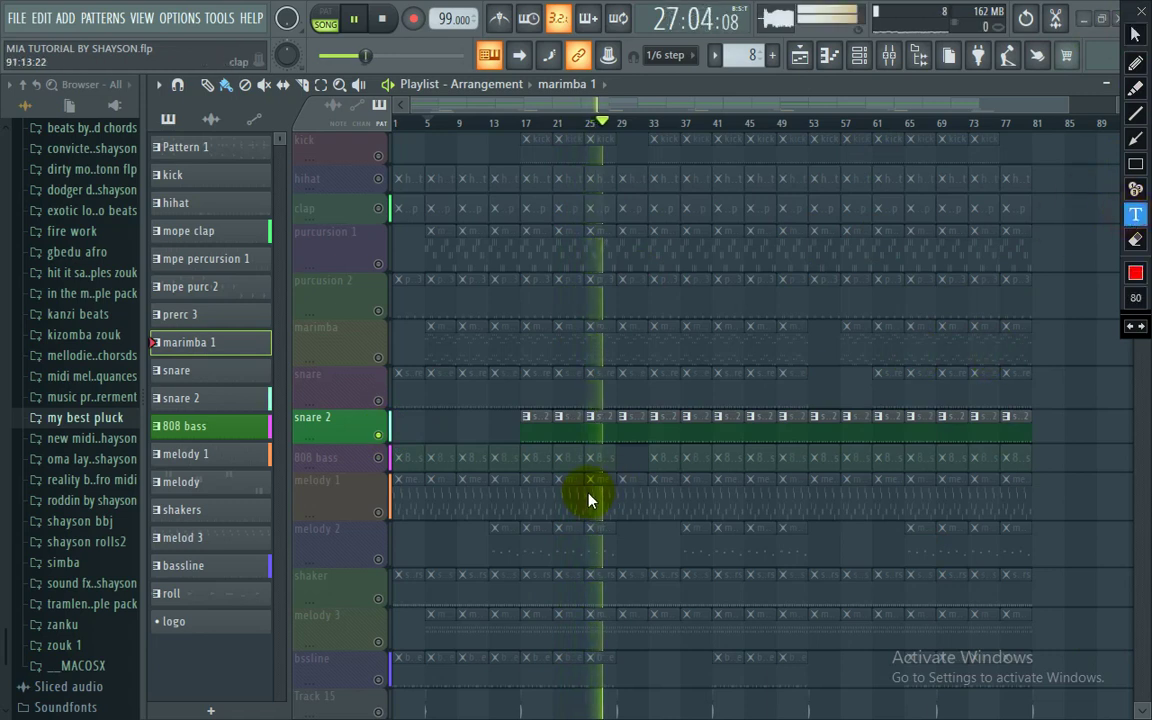
click(614, 490)
text(AND)
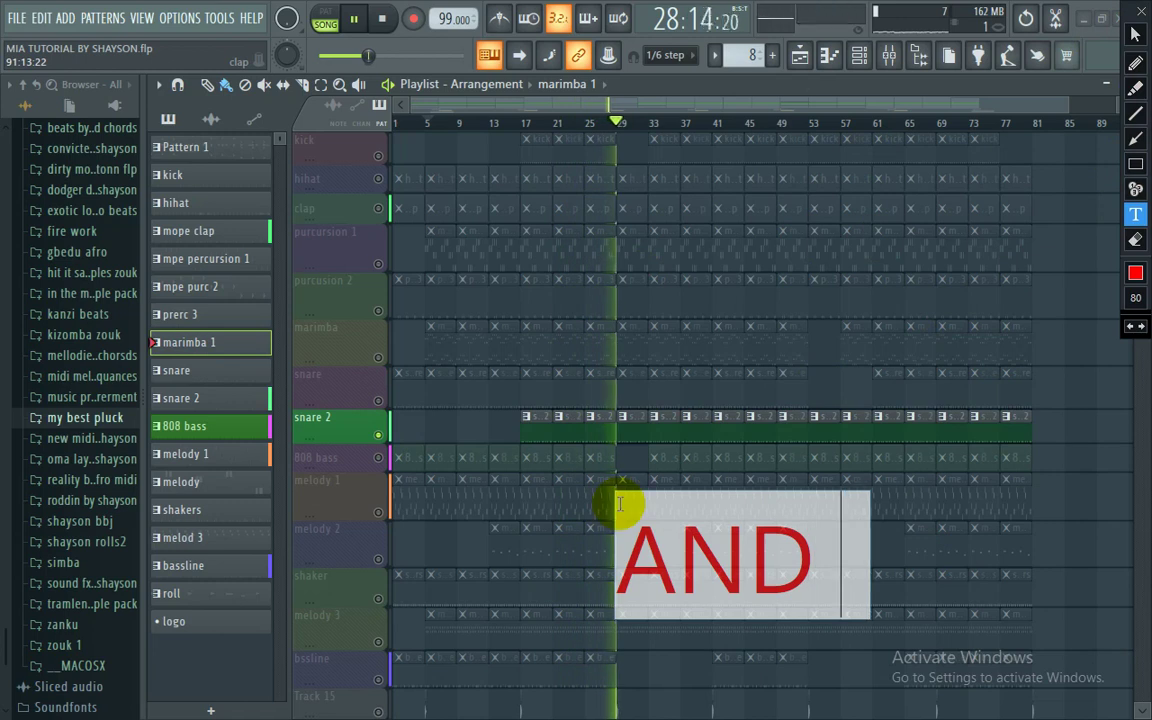
text( THI)
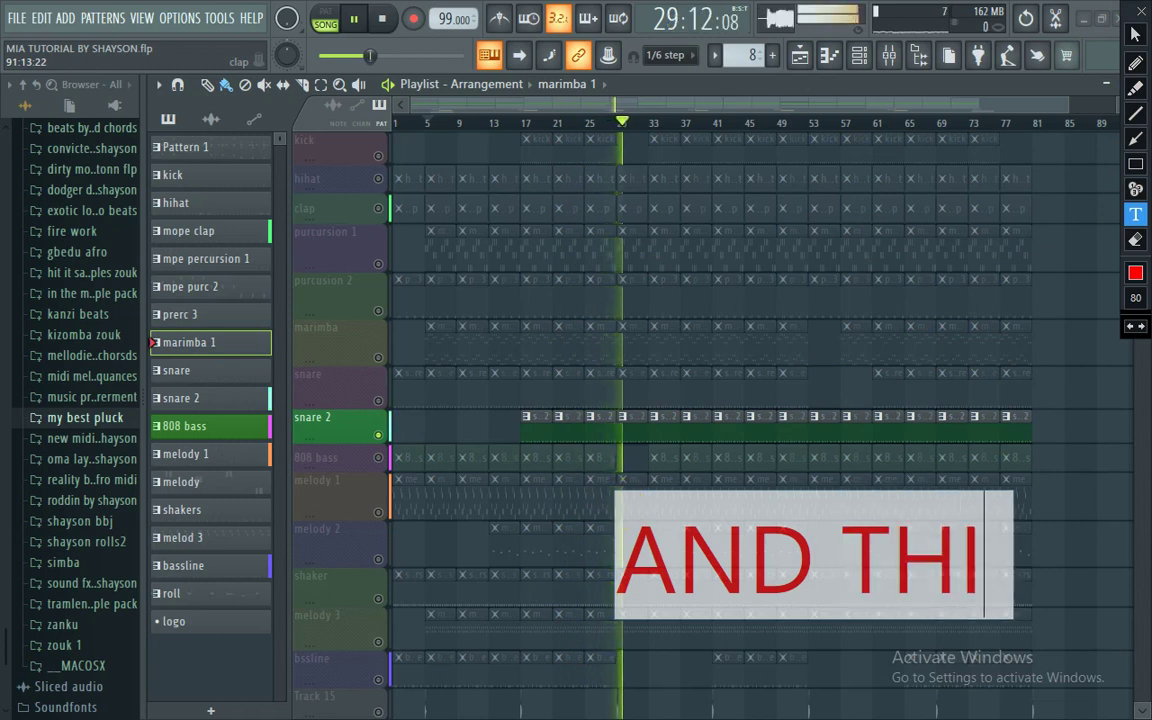
text(S ALSO)
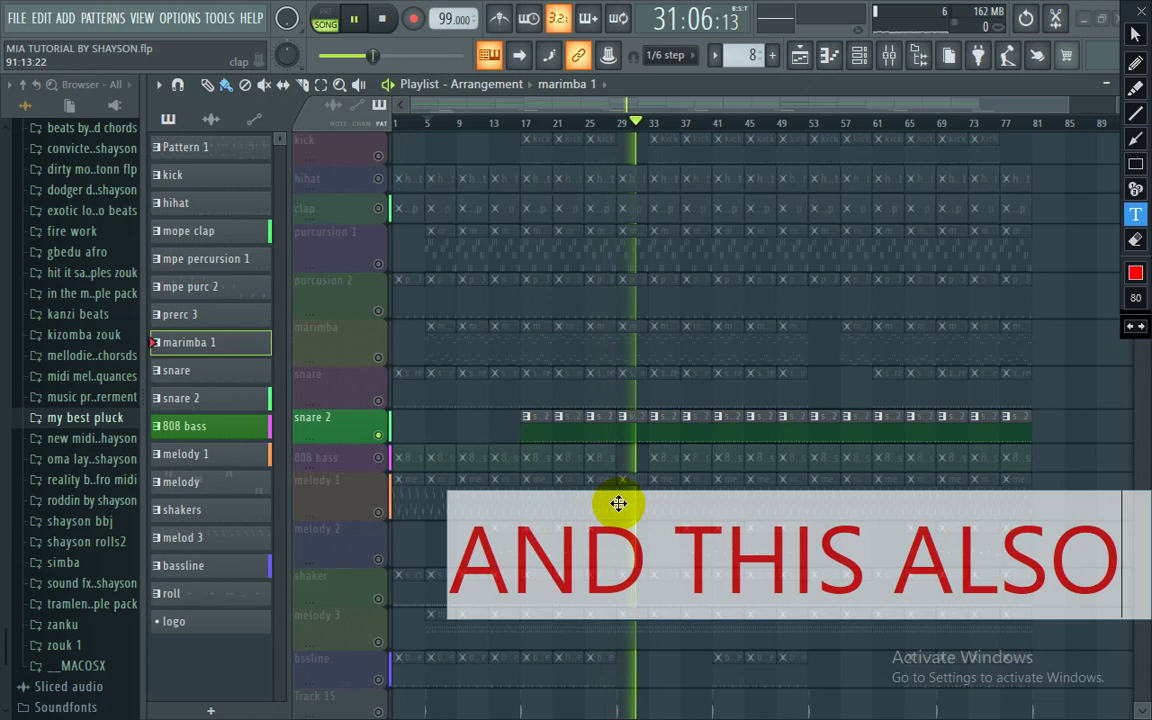
text( NOTE)
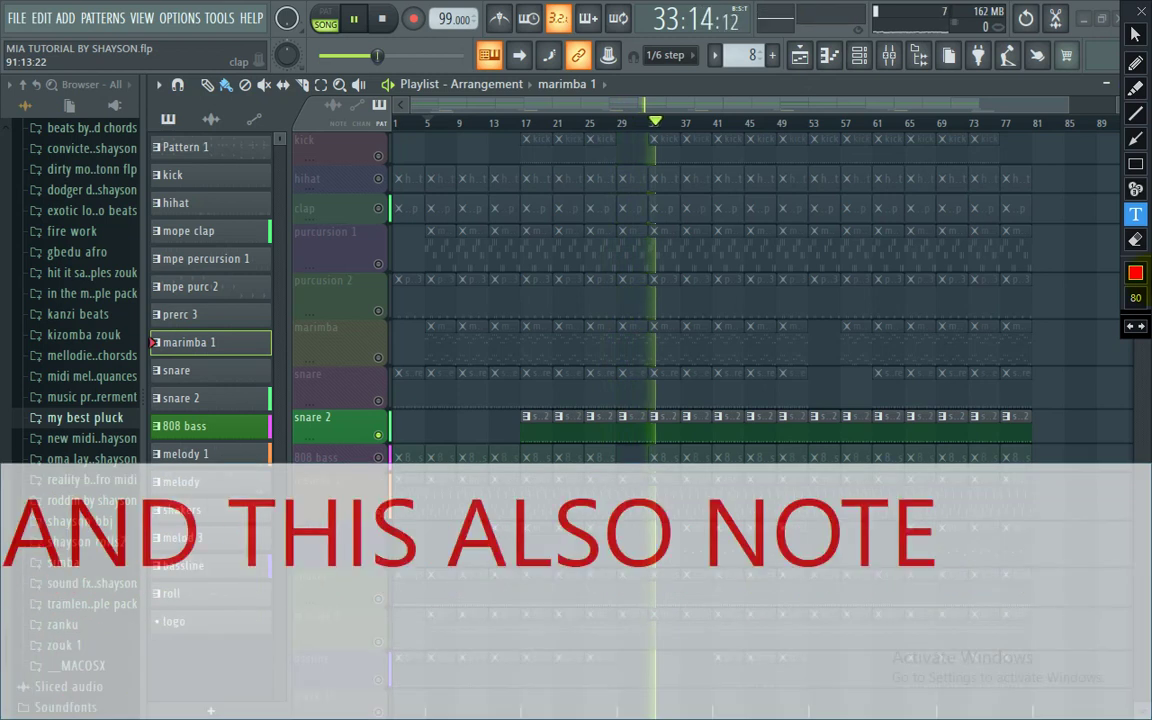
Step: Erase the snare 2 note text from the screen and solo the 808 bass track during playback
click(1135, 241)
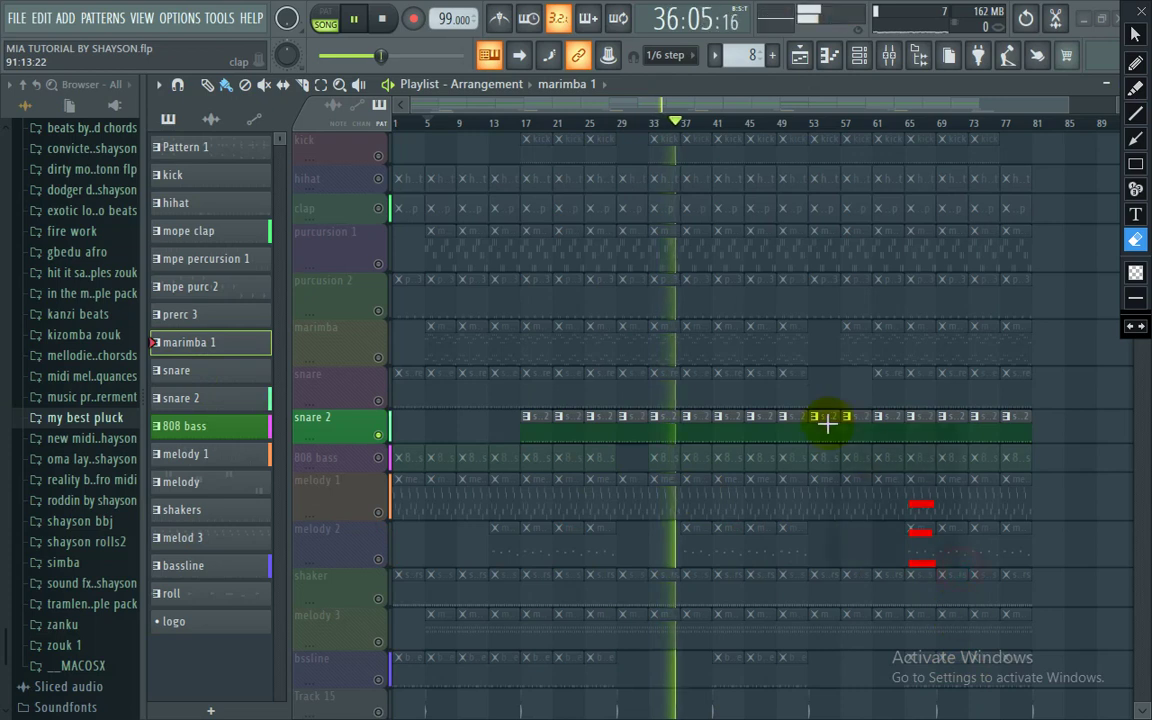
click(1135, 35)
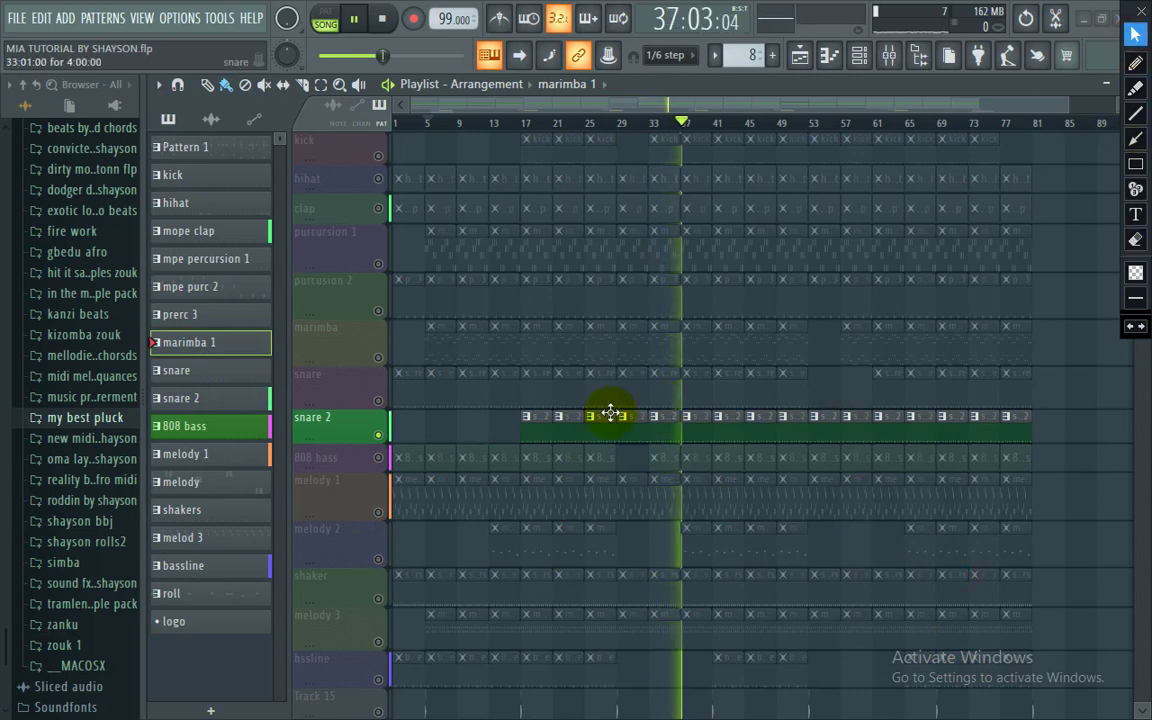
right_click(379, 458)
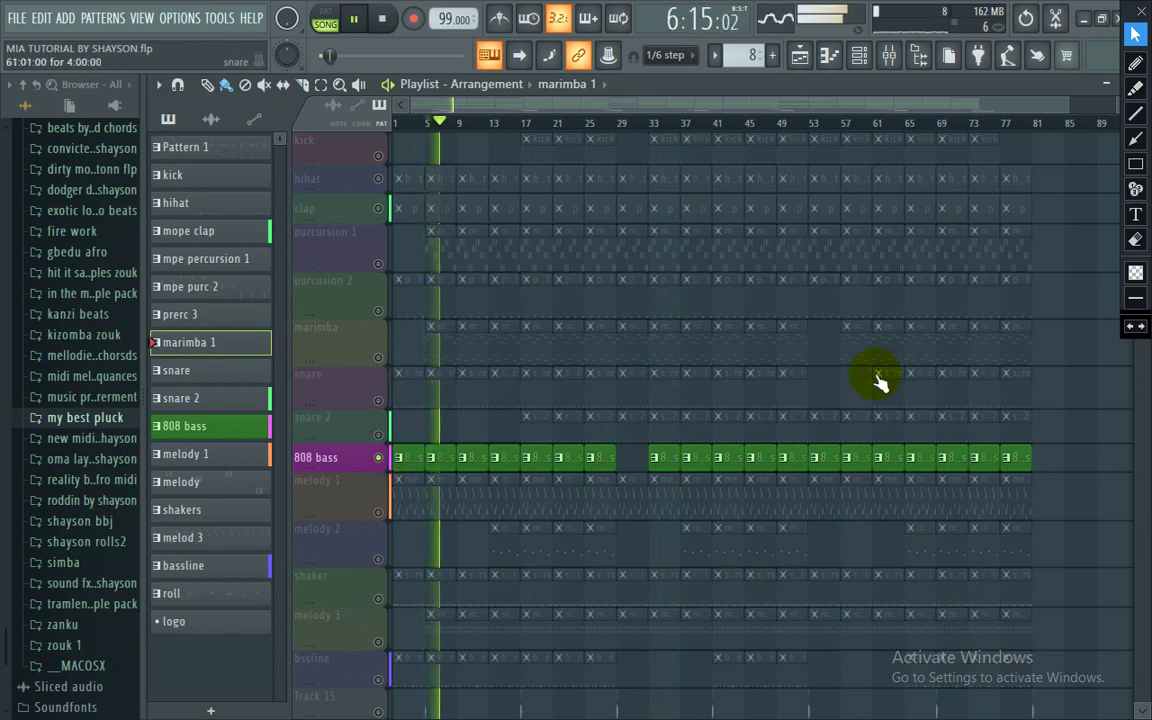
Step: Add the red on-screen text "I ALSO ANDED 808 TO CONFUSE THE LISTENER" over the Playlist
click(1135, 214)
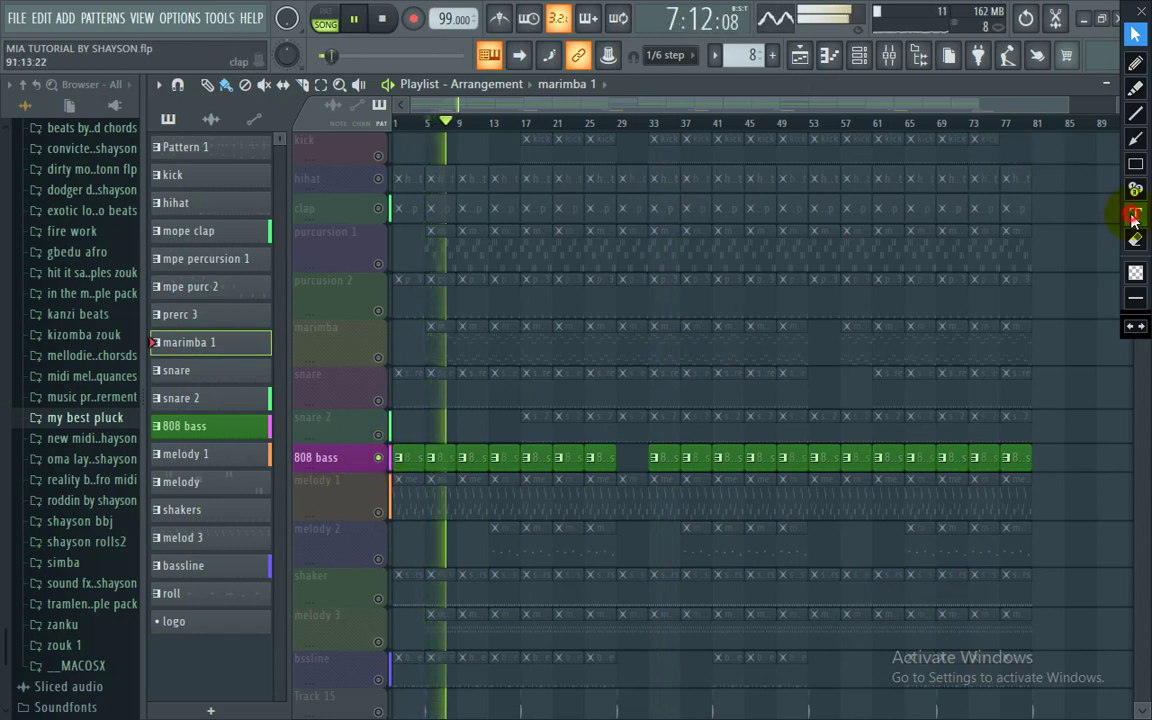
click(705, 378)
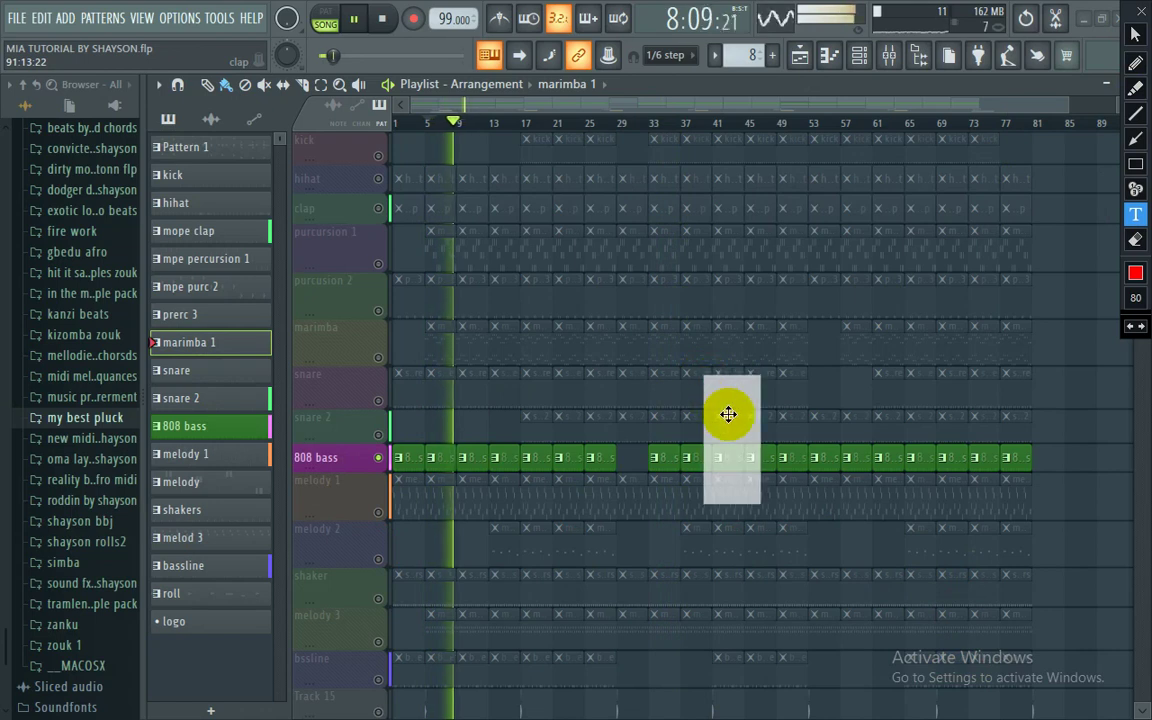
text(I A)
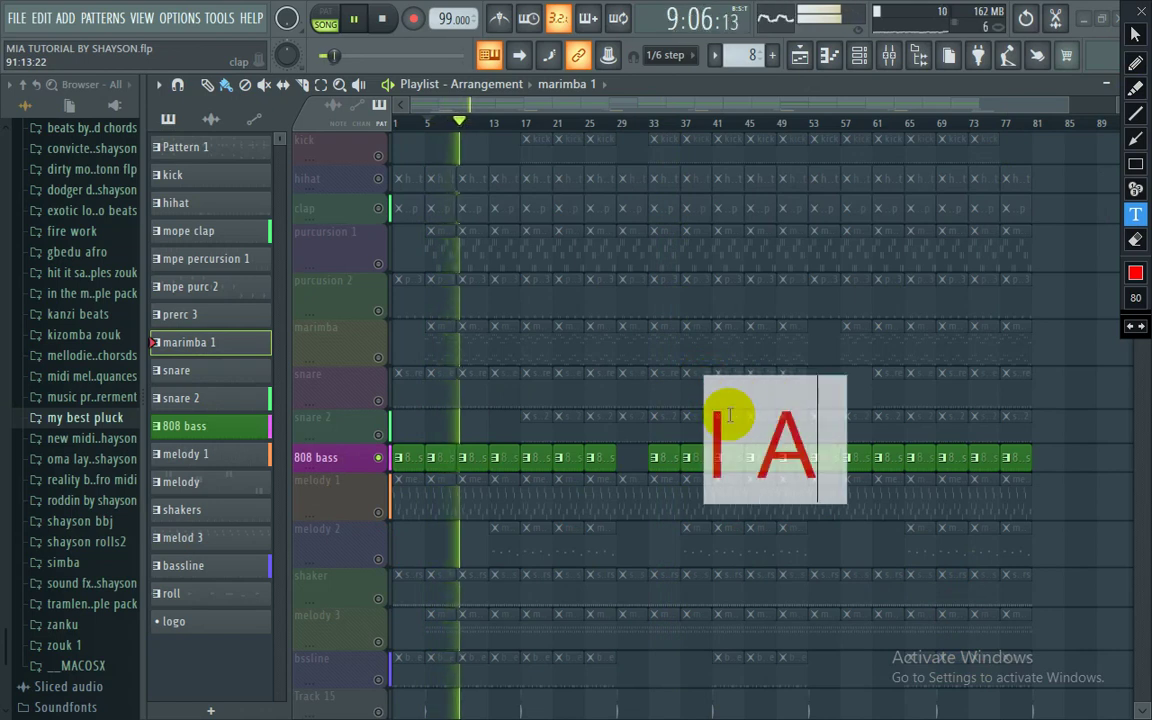
text(LSO AND)
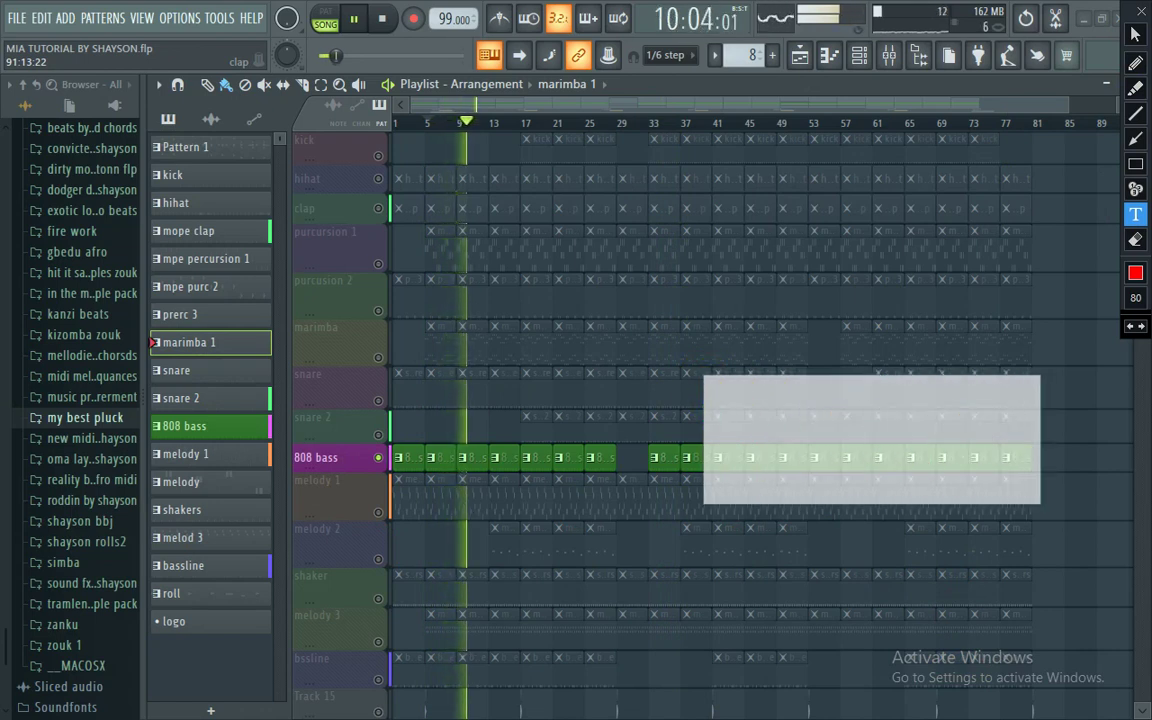
text(ED)
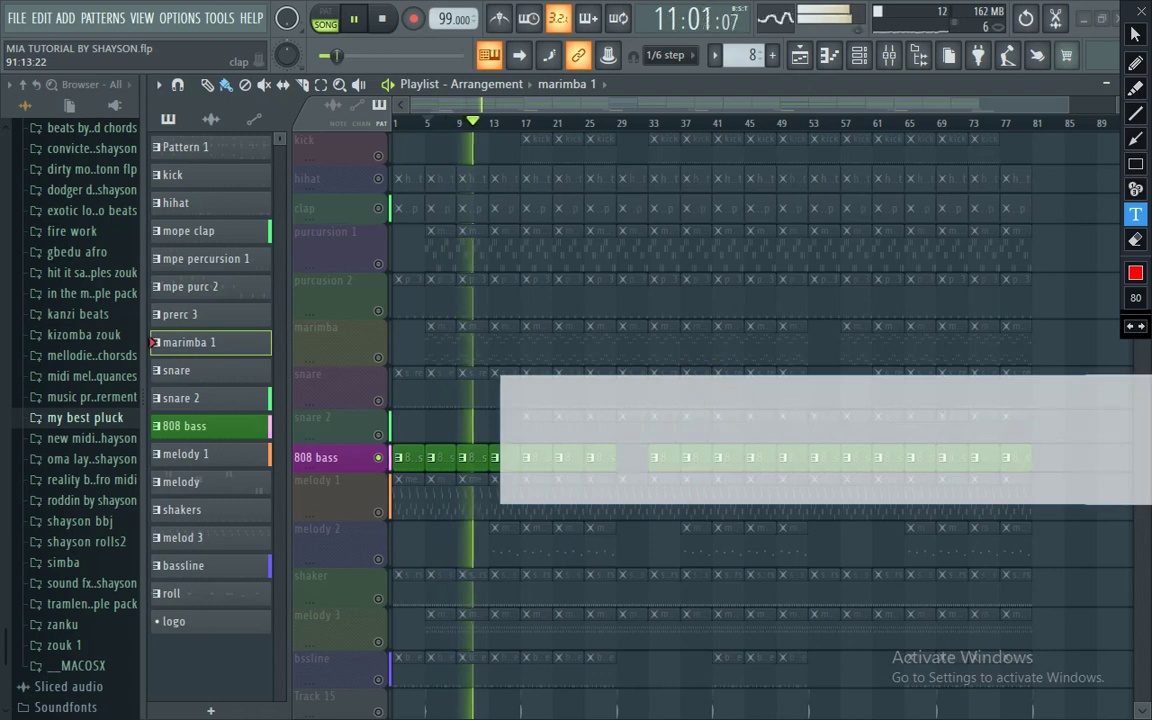
text( 8)
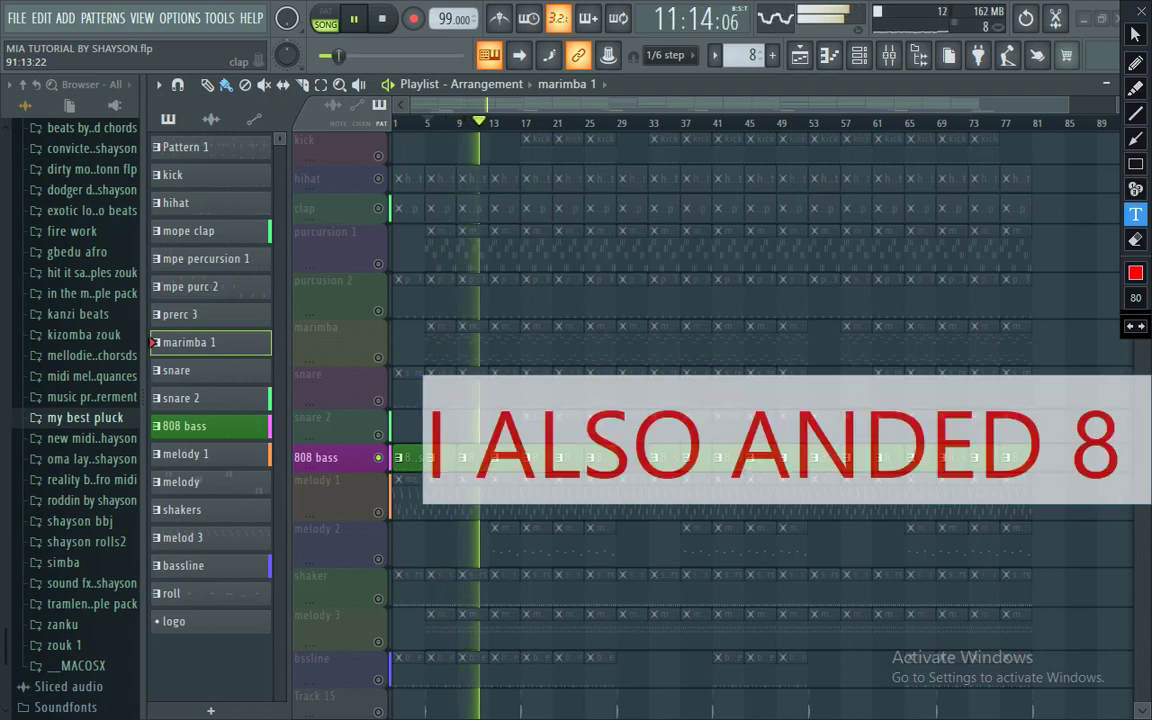
text(08)
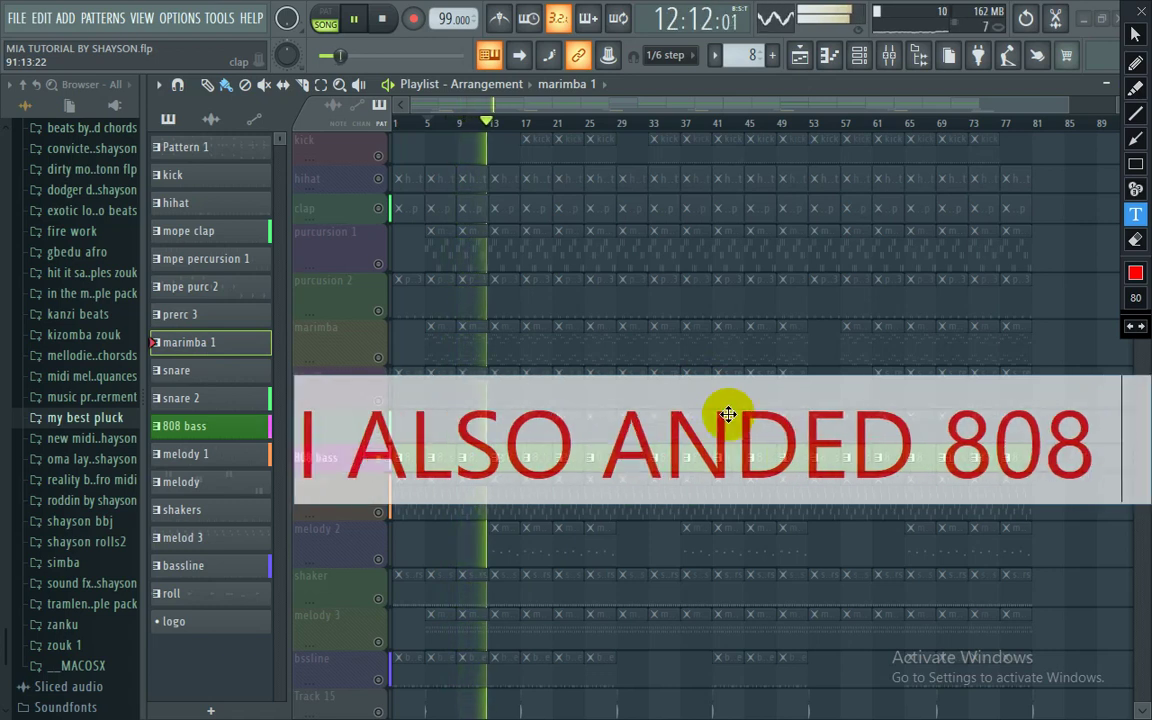
text( TO)
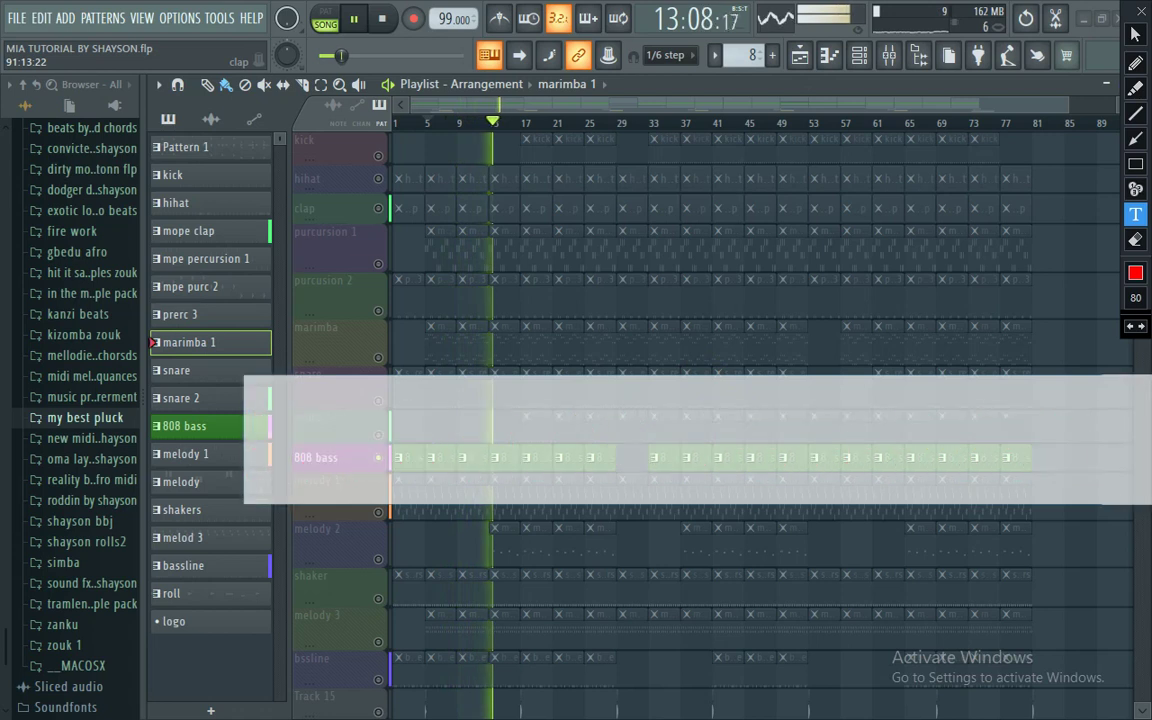
text( CONFUSE)
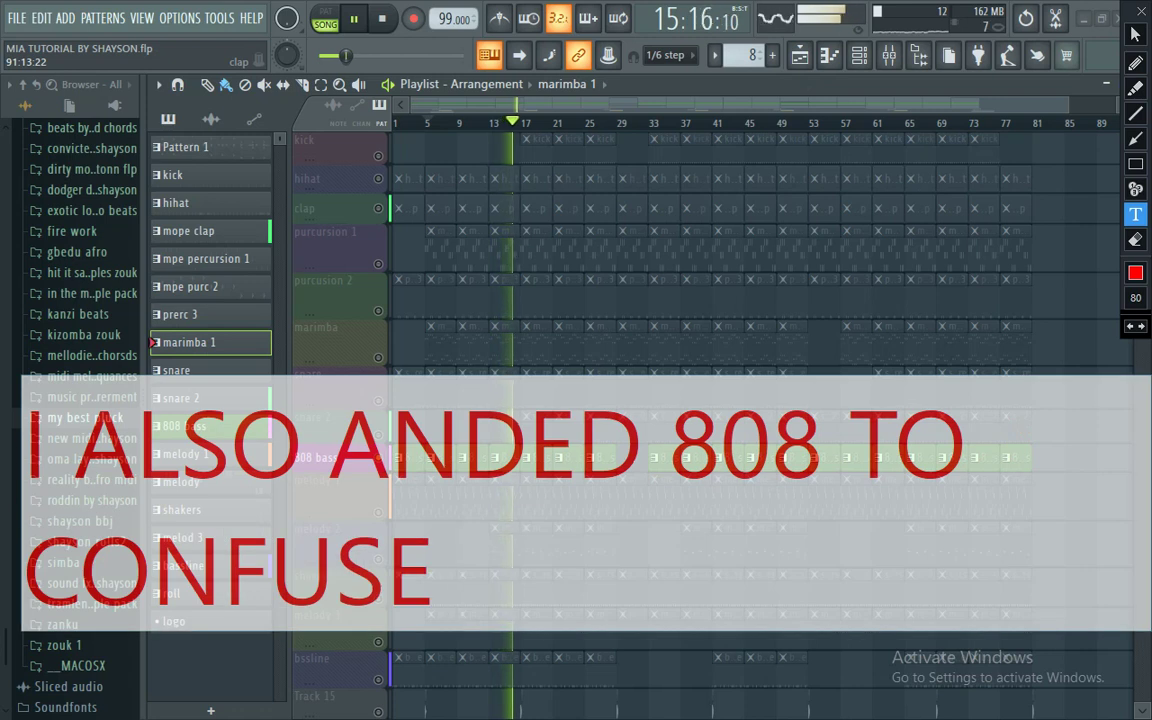
text( THE LIST)
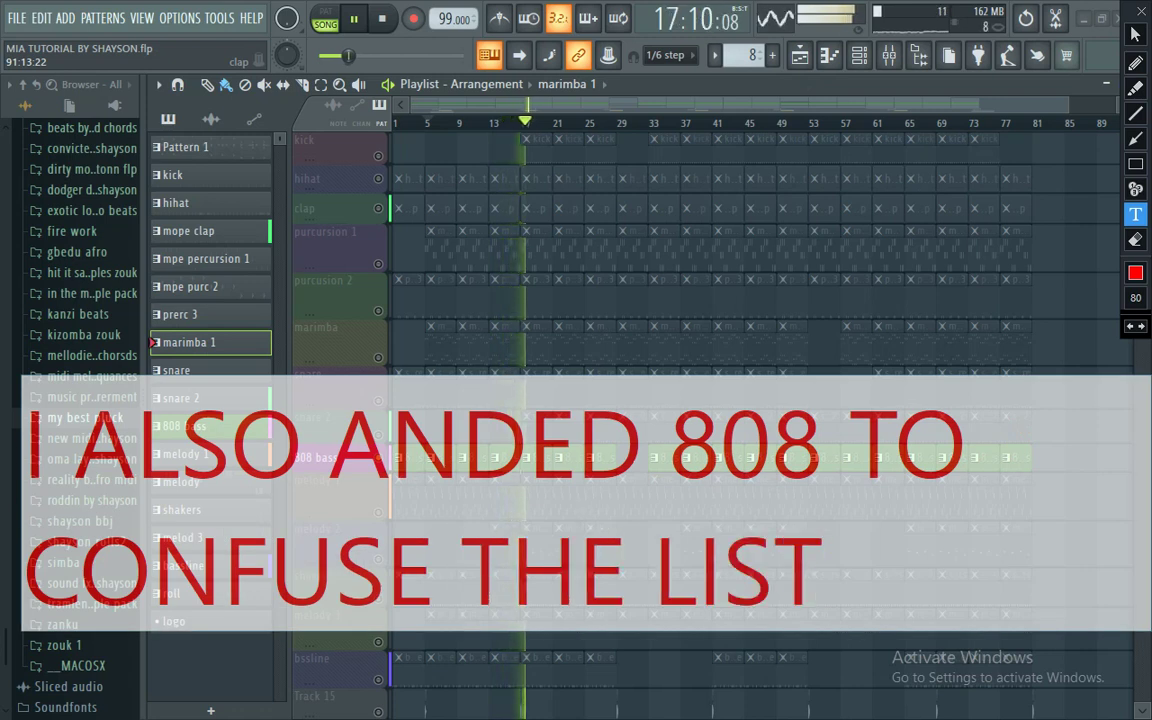
text(ENERR)
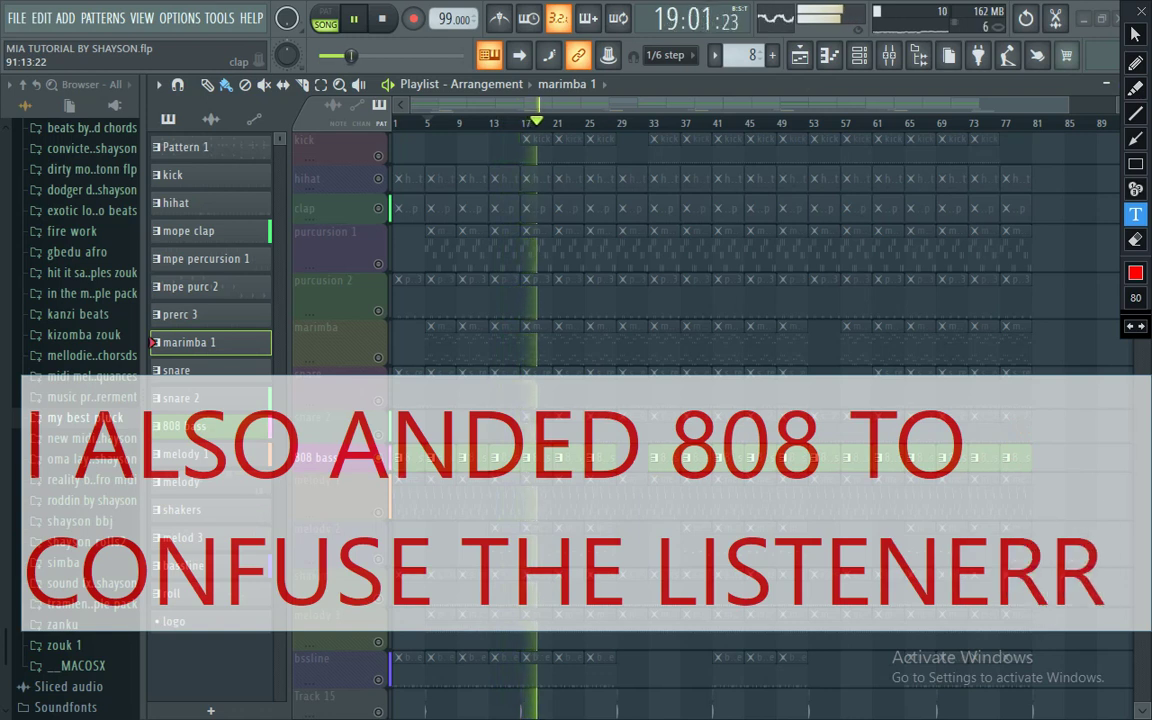
key(BackSpace)
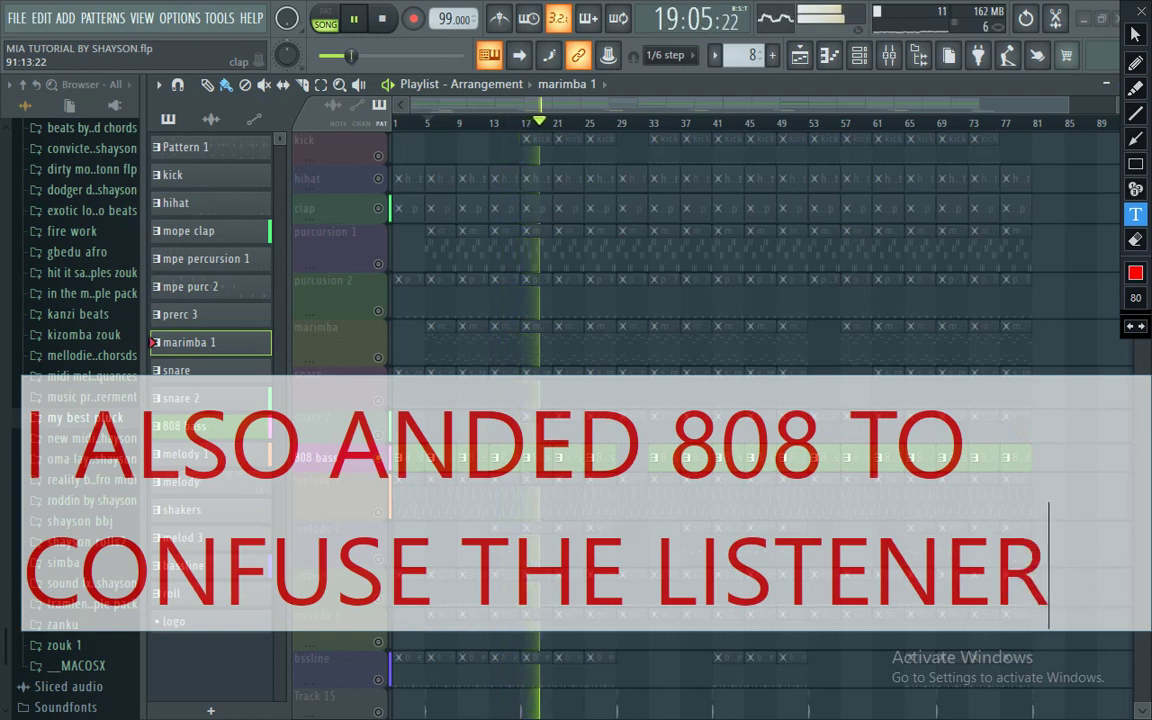
Step: Replace the 808 bass note with the red on-screen text "IN A WAY THAT HE/SHE WIL HAVE TO ASK WHICH GENRE IS THIS"
click(1135, 240)
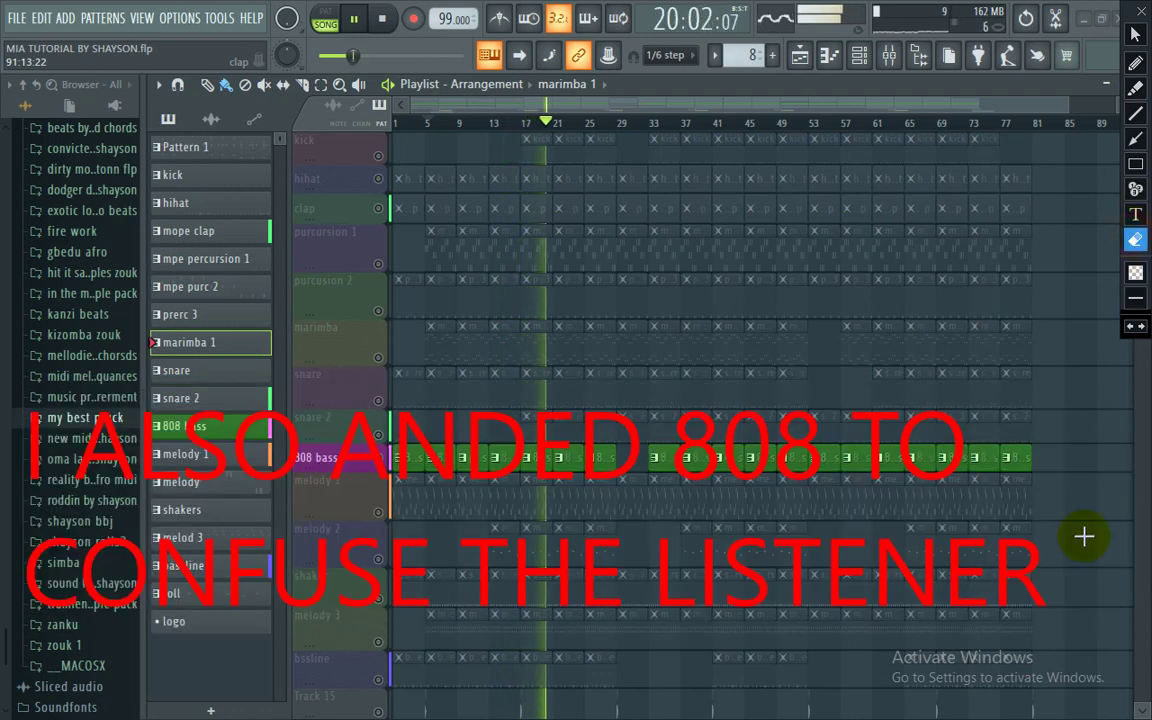
mouse_move(615, 591)
mouse_down()
mouse_move(2, 501)
mouse_move(2, 391)
mouse_up()
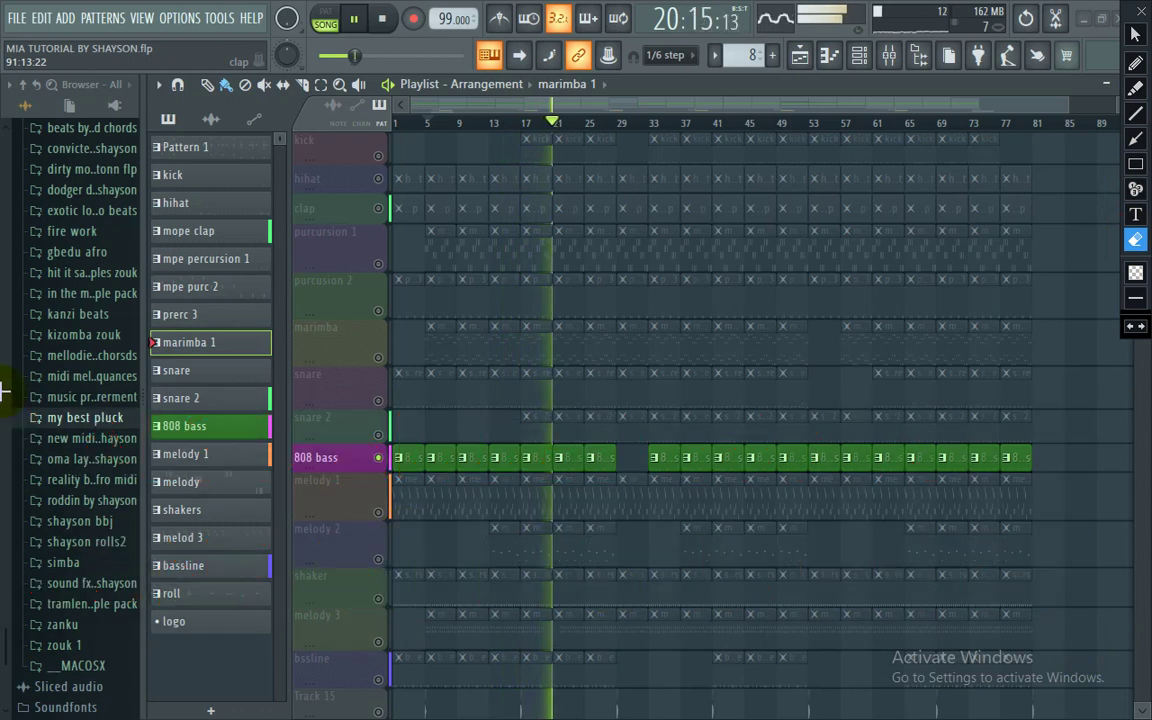
click(1135, 214)
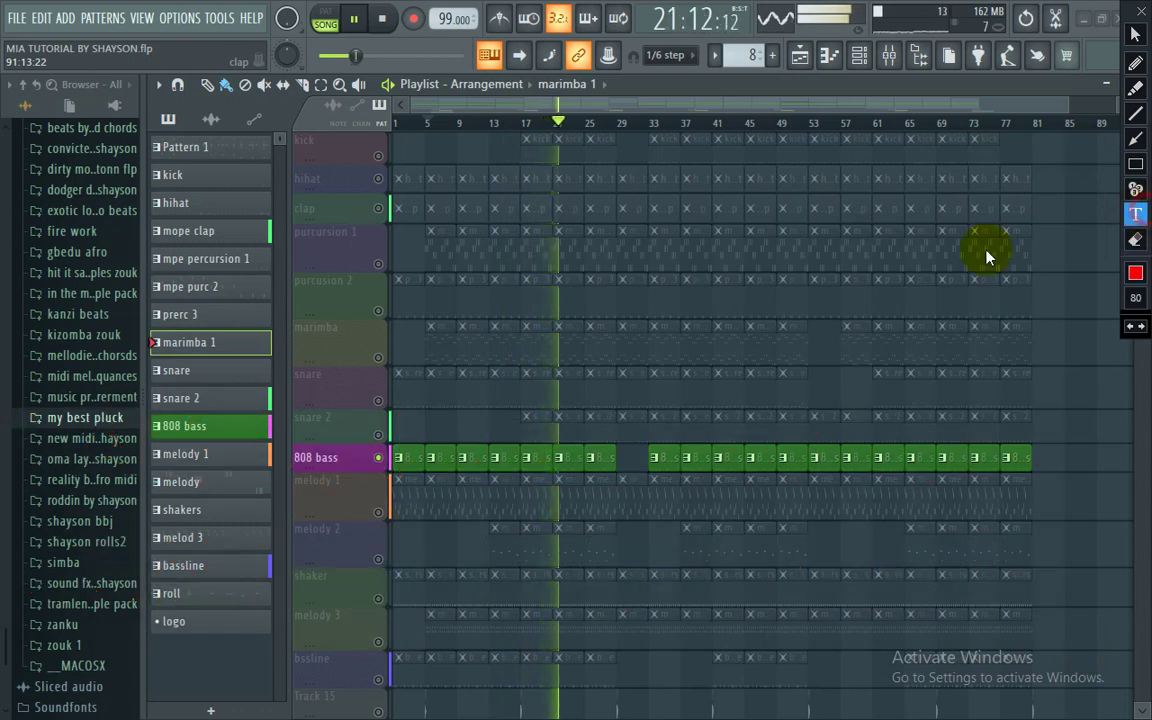
click(385, 373)
text(IN)
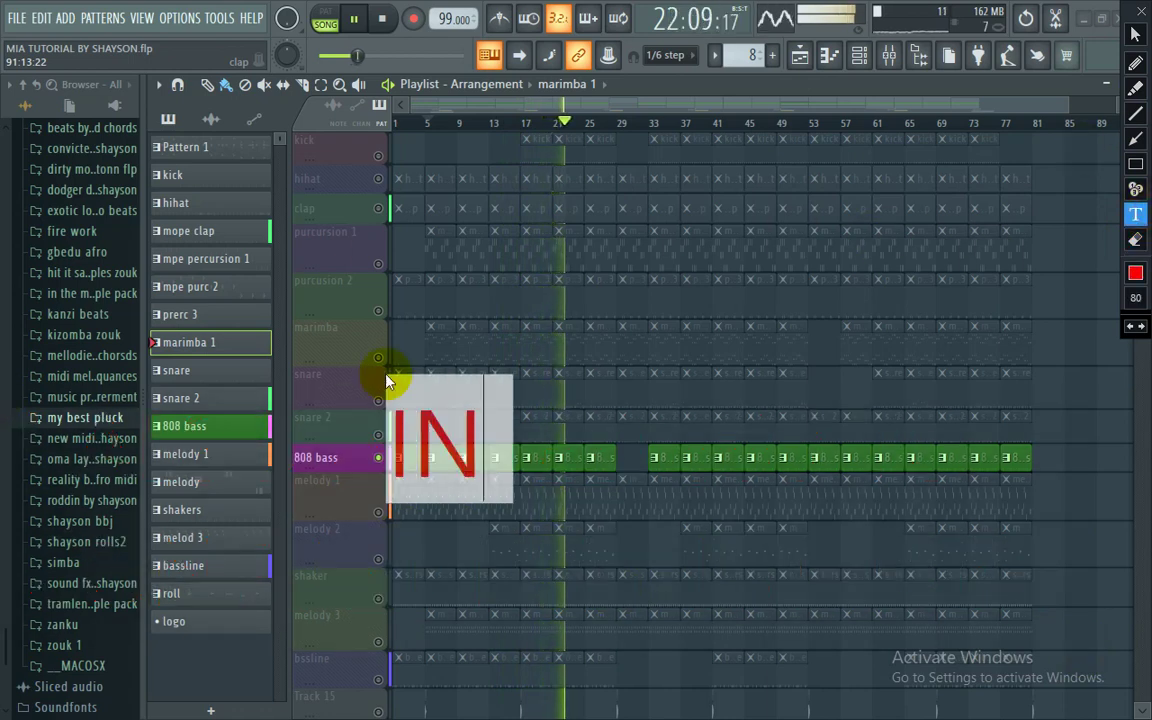
text( A WAY)
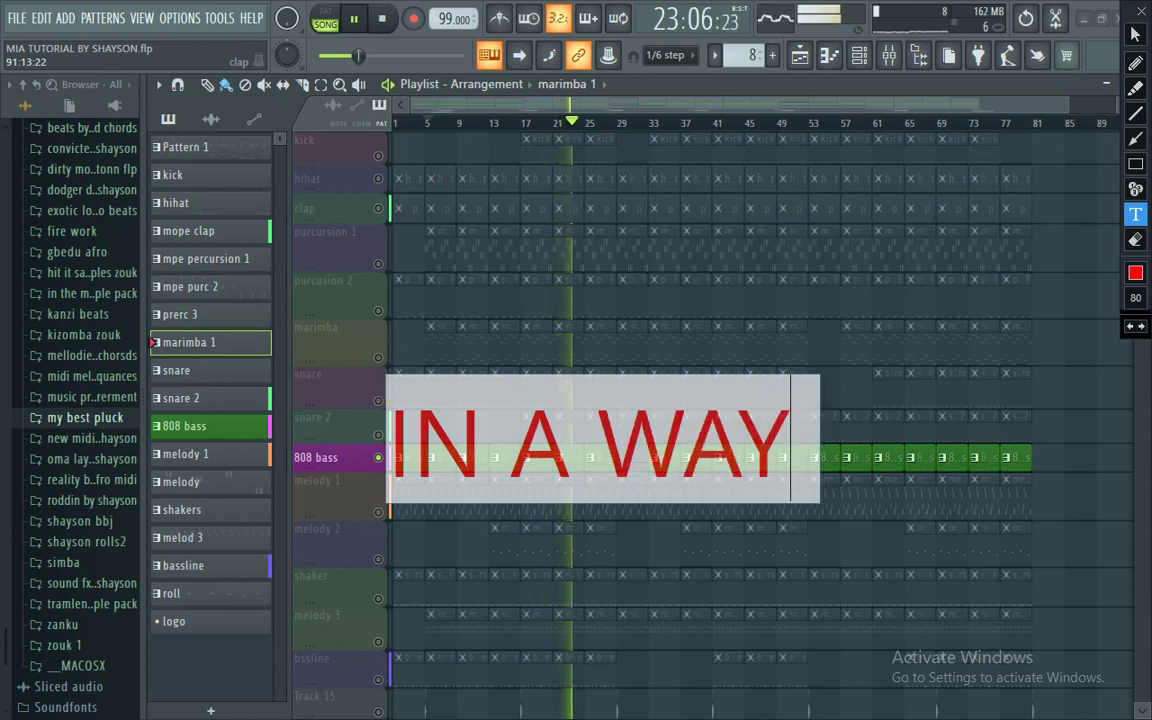
text( THA)
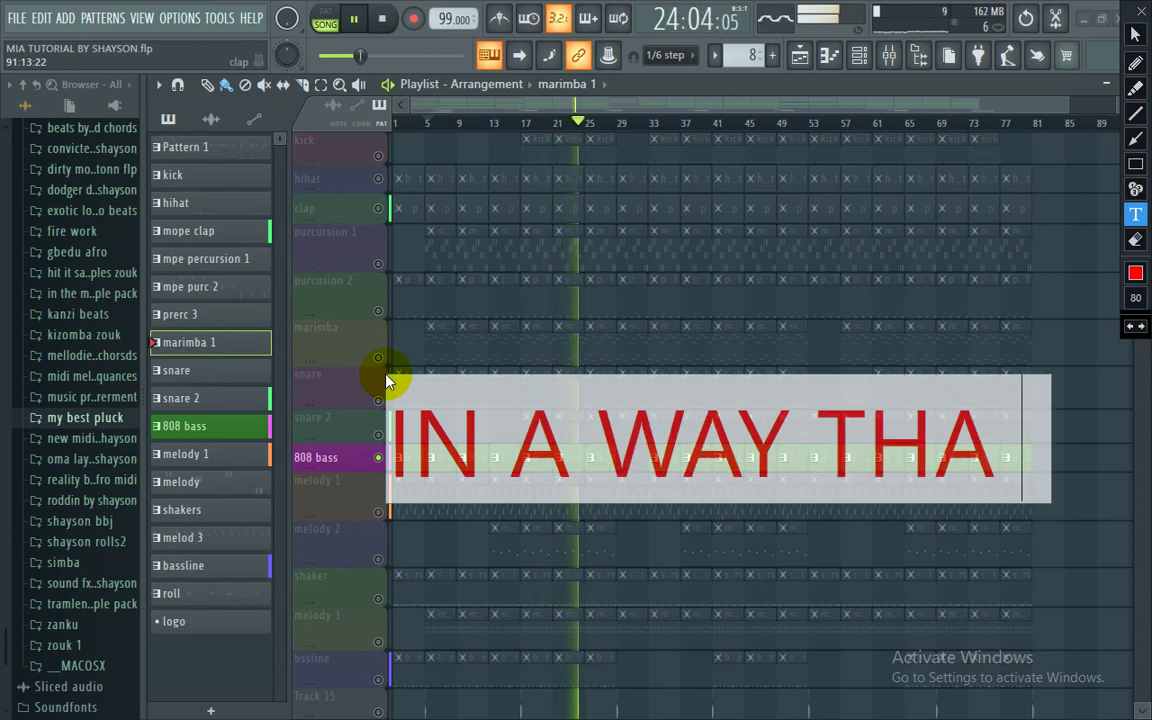
text(T)
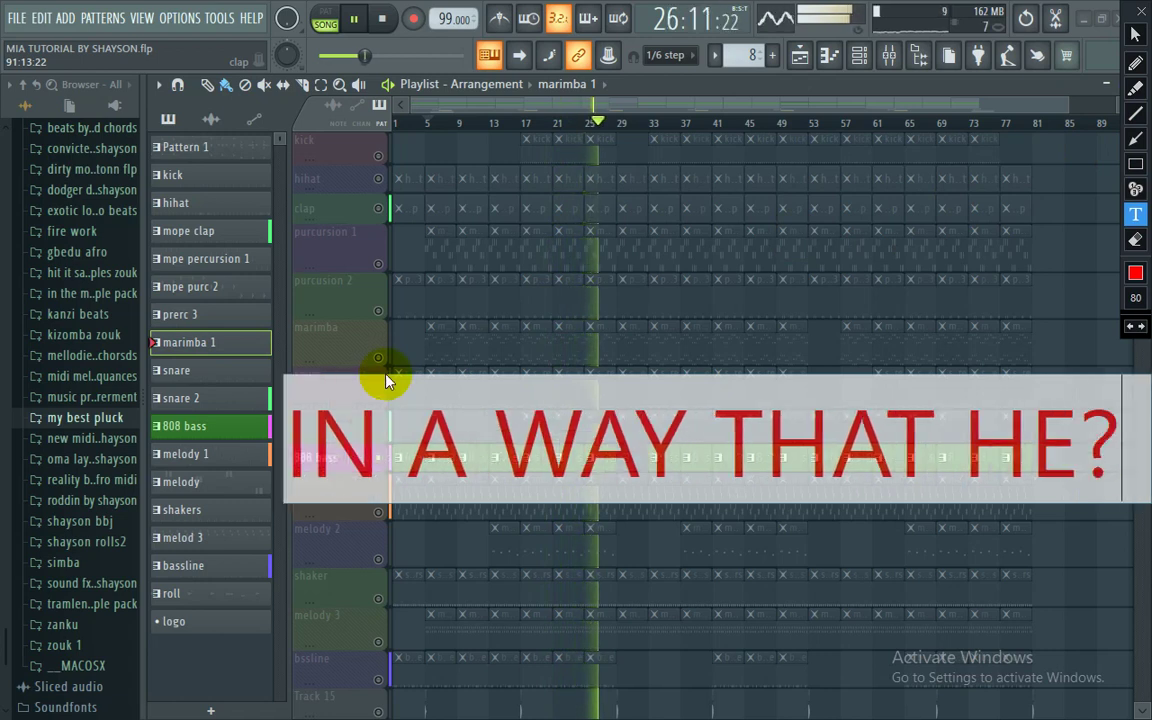
key(BackSpace)
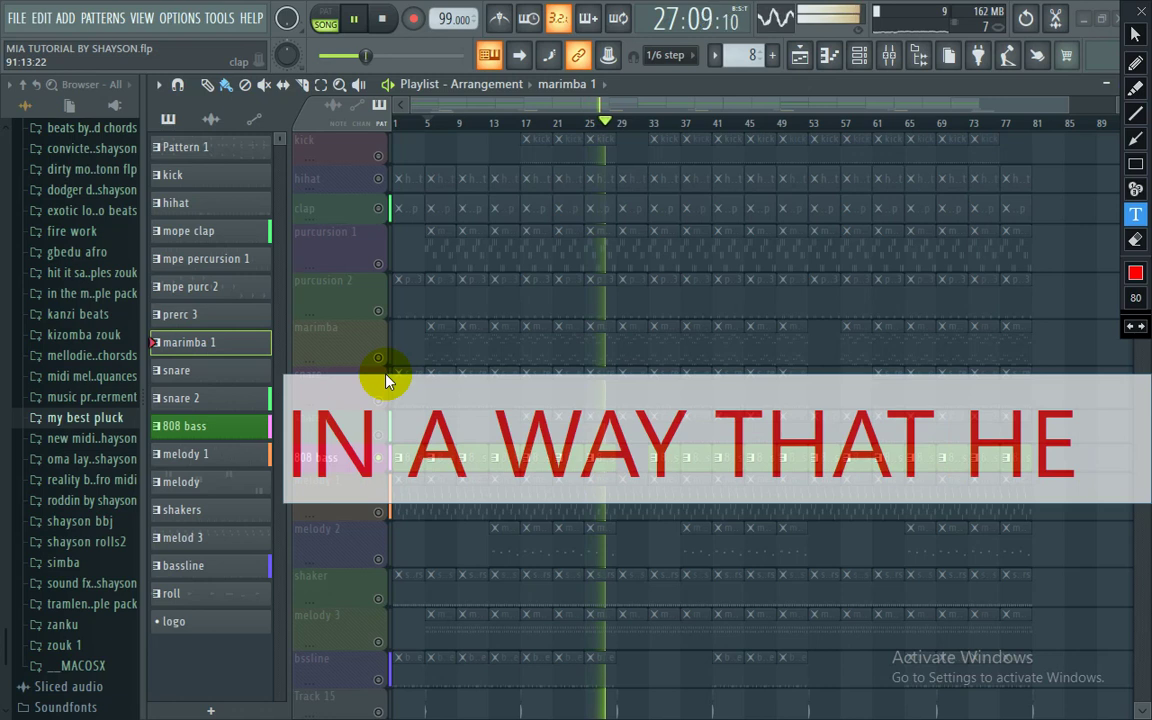
text(/SHE)
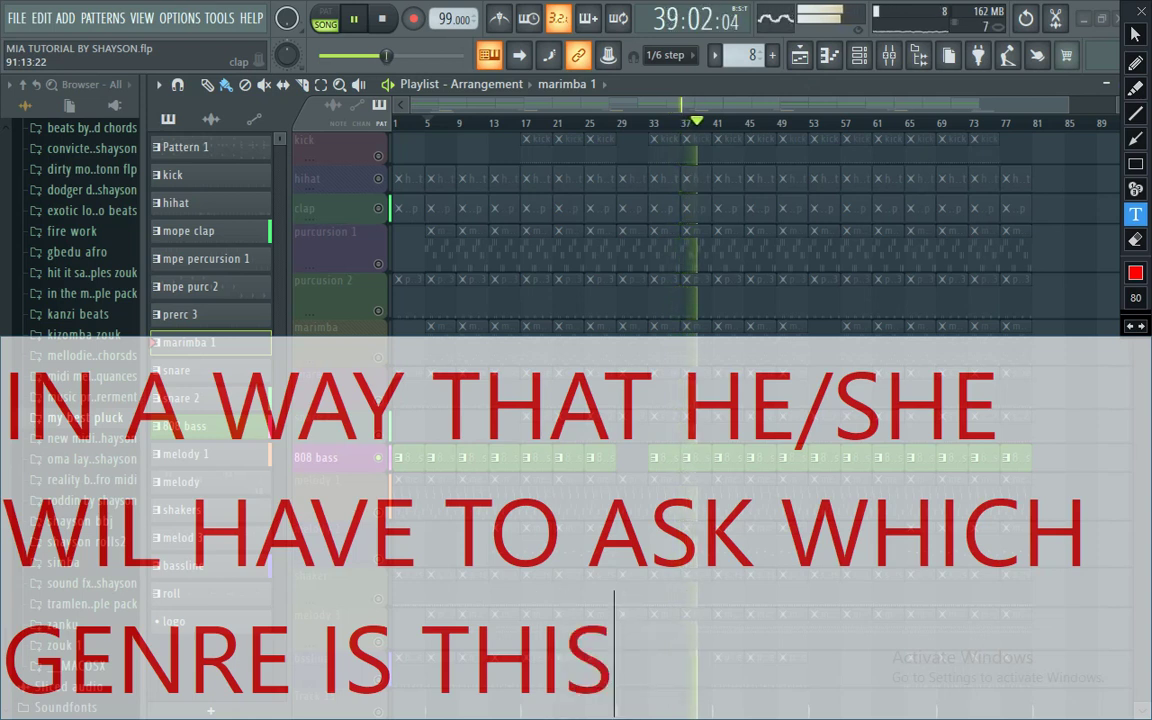
click(968, 215)
Step: Erase the whole genre note from the screen, return to the normal pointer and solo the melody 1 track during playback
click(1138, 243)
mouse_move(1015, 714)
mouse_down()
mouse_move(162, 612)
mouse_move(2, 240)
mouse_up()
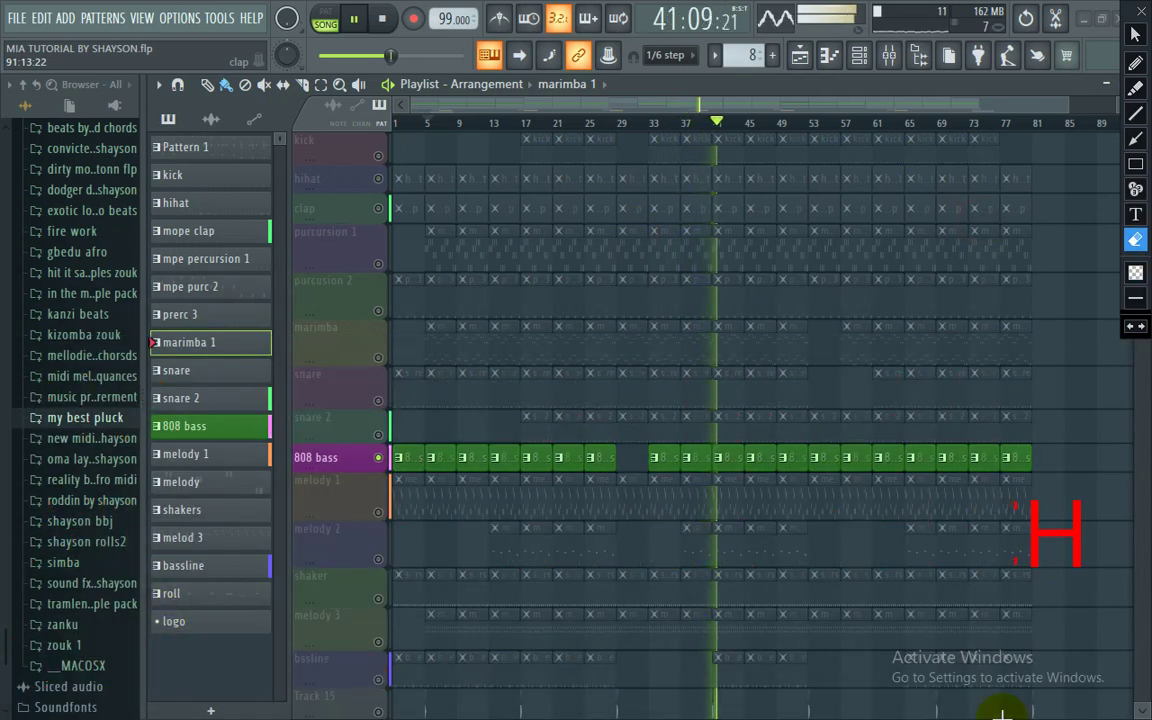
drag(964, 445, 1047, 244)
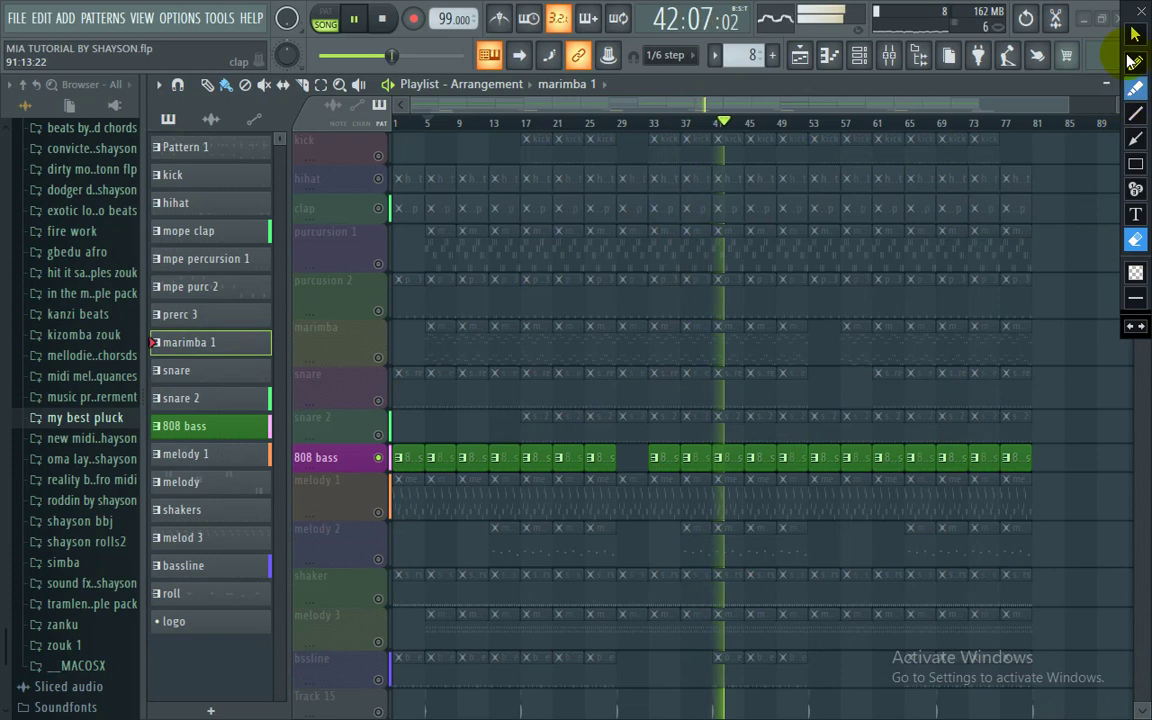
click(1135, 34)
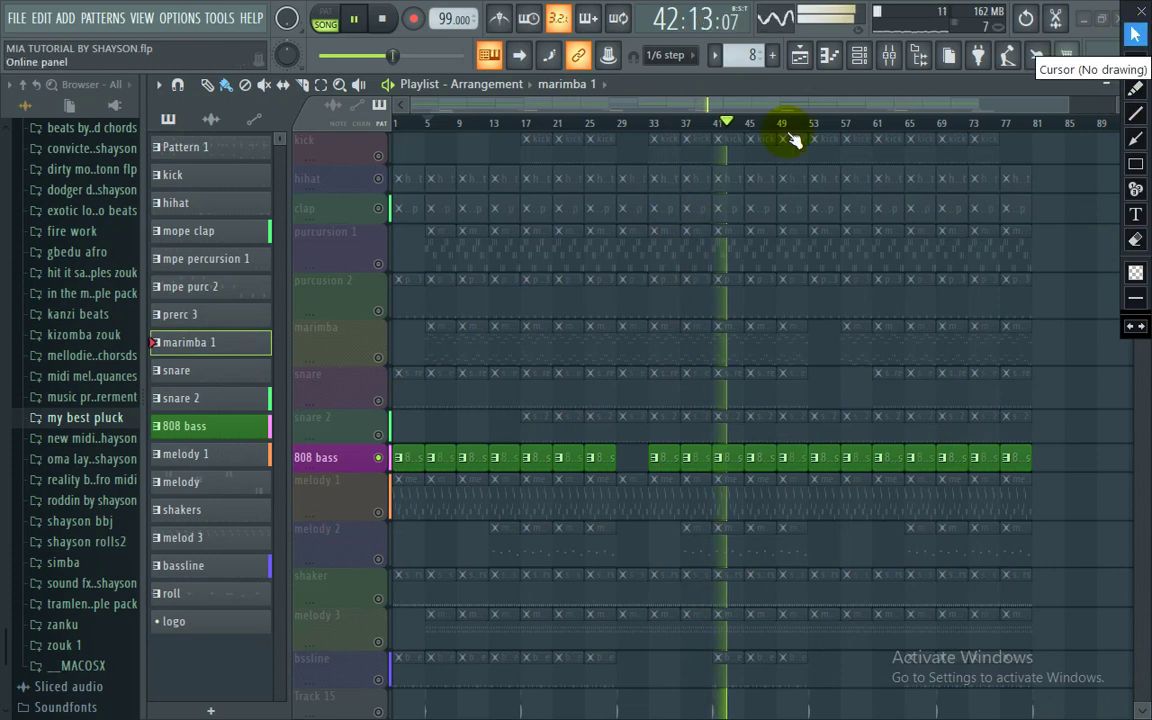
right_click(381, 515)
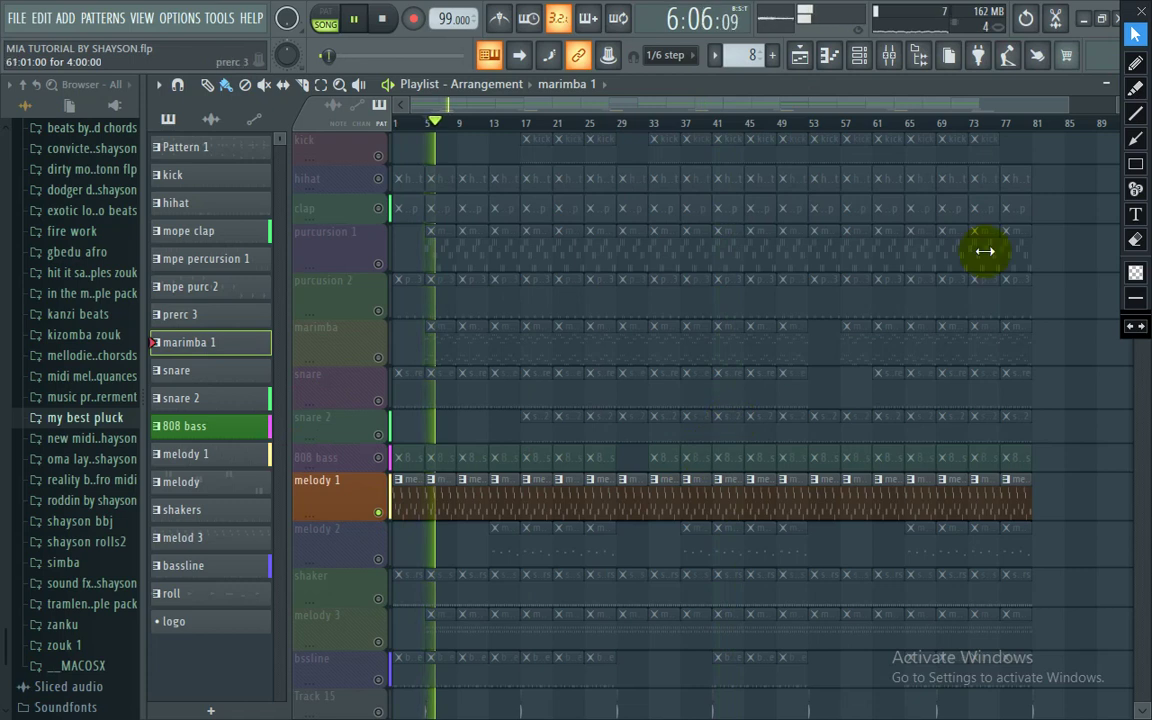
Step: Add the red on-screen text "AND THAT /" over the Playlist beside the soloed melody 1 track
click(1136, 213)
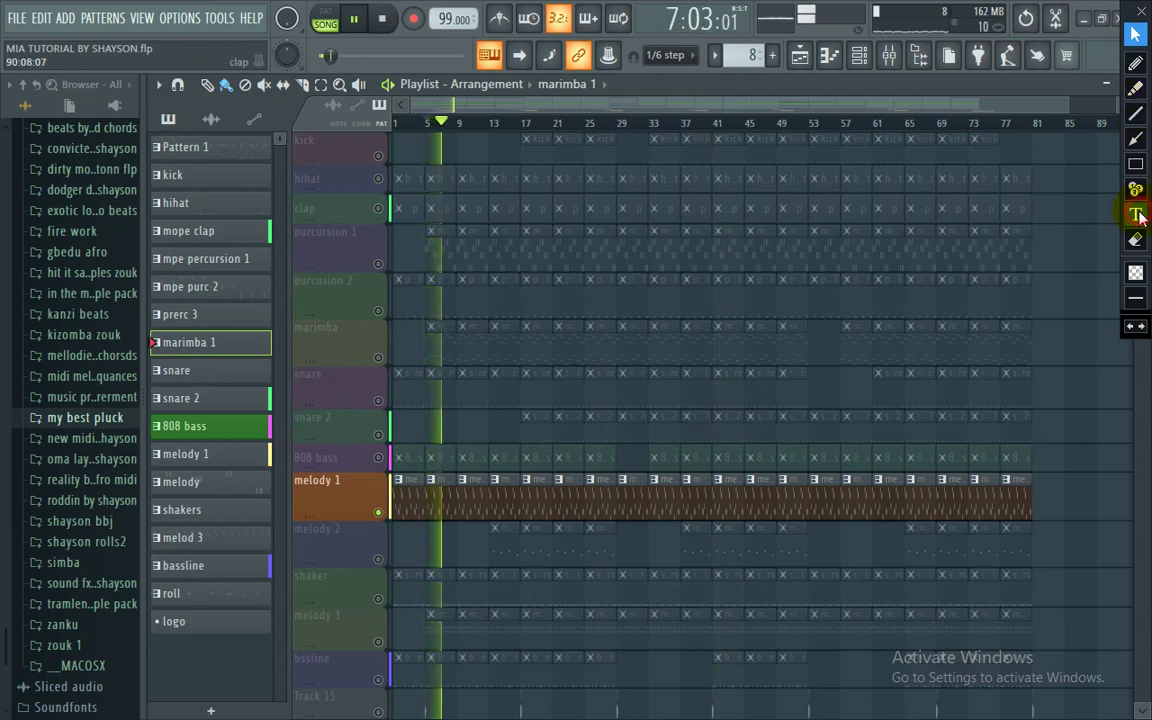
click(510, 473)
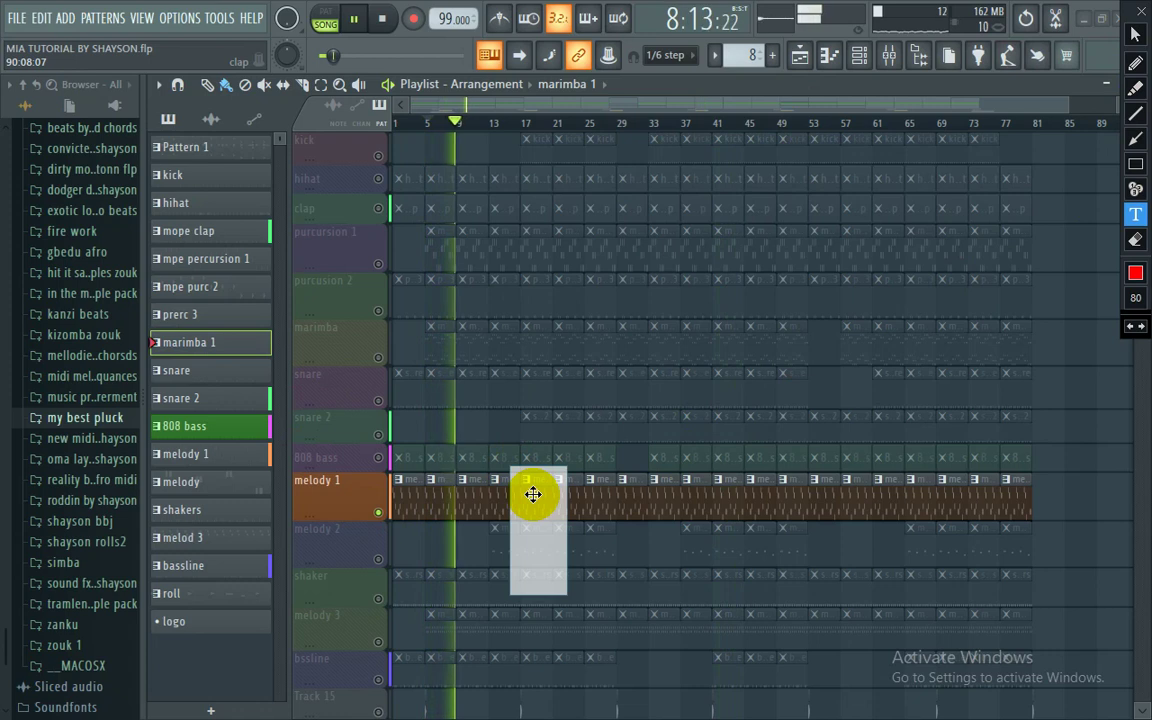
text(AND T)
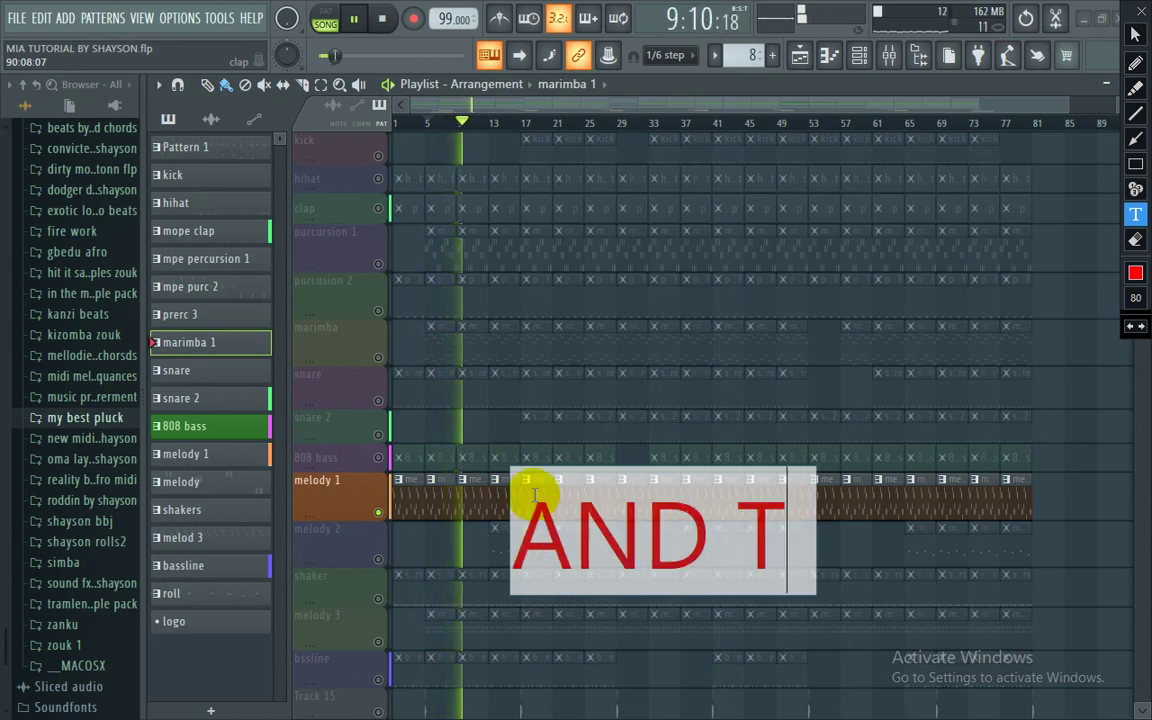
text(HAT /)
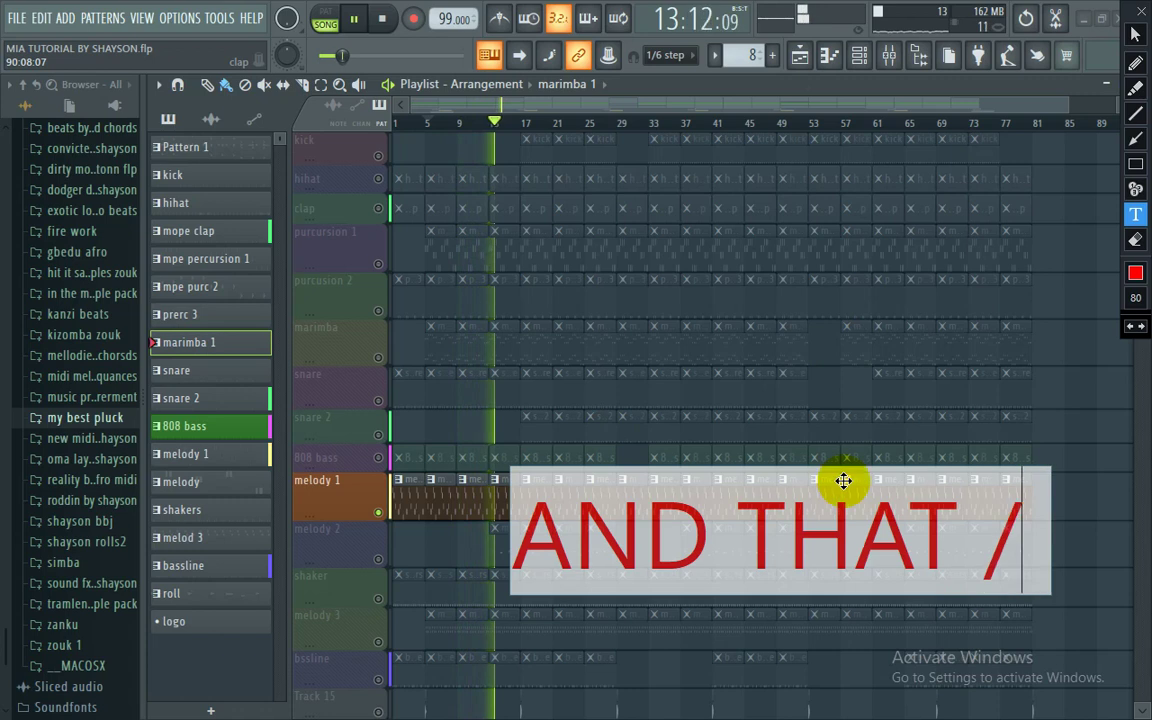
Step: Erase the melody 1 note text, return to the normal pointer and solo the melody 2 track
click(1135, 240)
mouse_move(1079, 656)
mouse_down()
mouse_move(499, 484)
mouse_move(312, 361)
mouse_up()
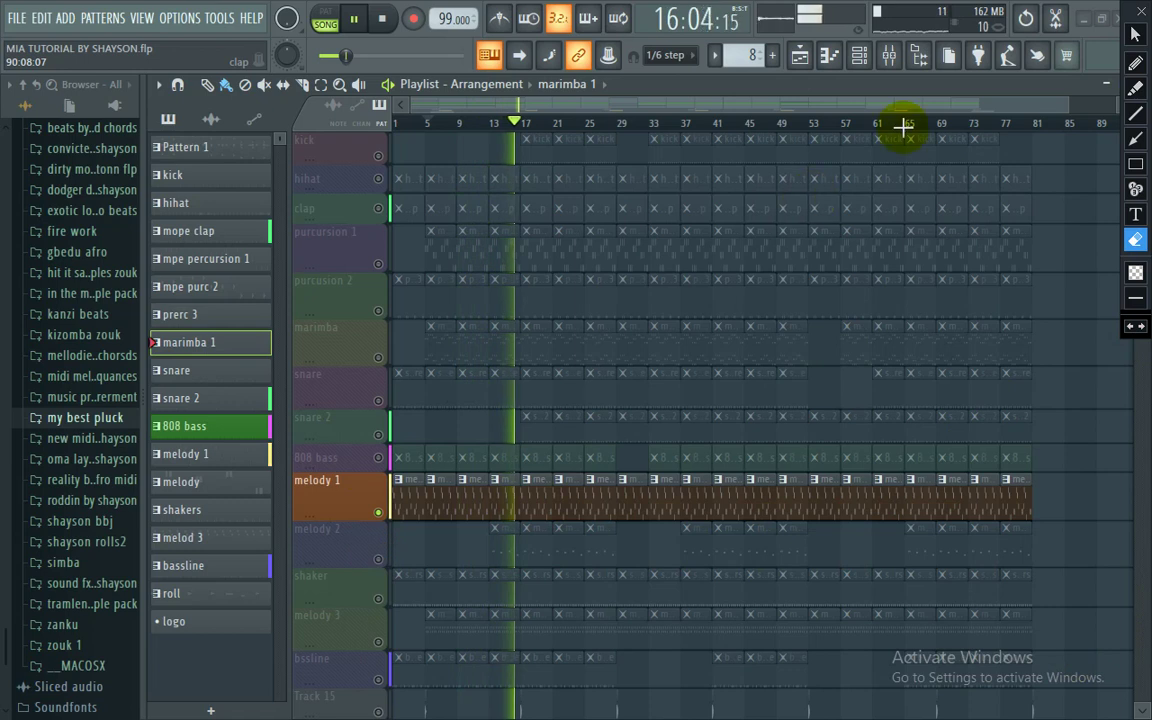
click(1135, 35)
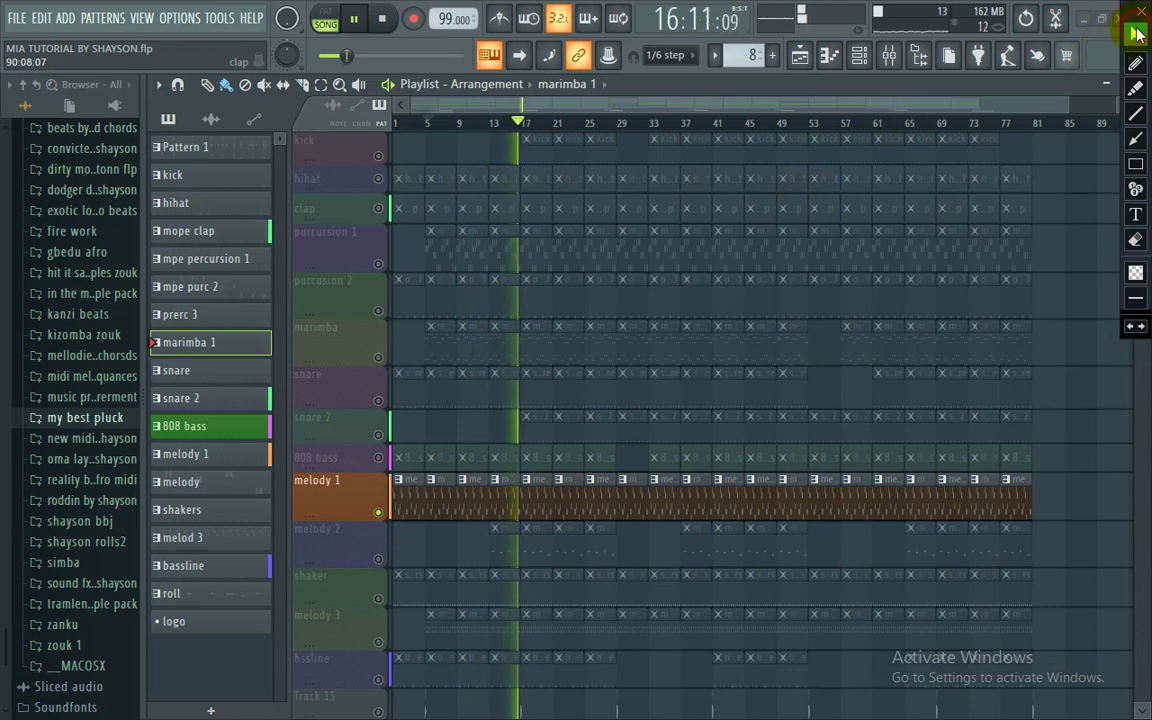
right_click(380, 562)
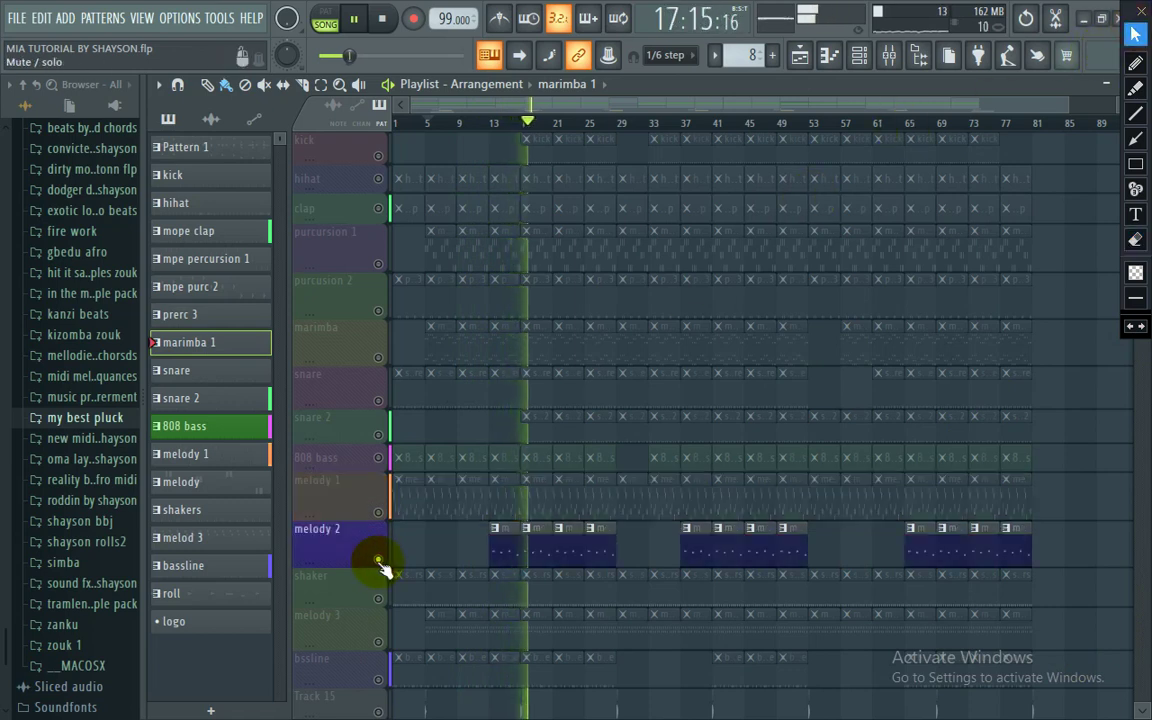
Step: Select the melody 2 clip's pattern, examine its notes in the Piano roll with the window moved fully into view, and close it
click(530, 551)
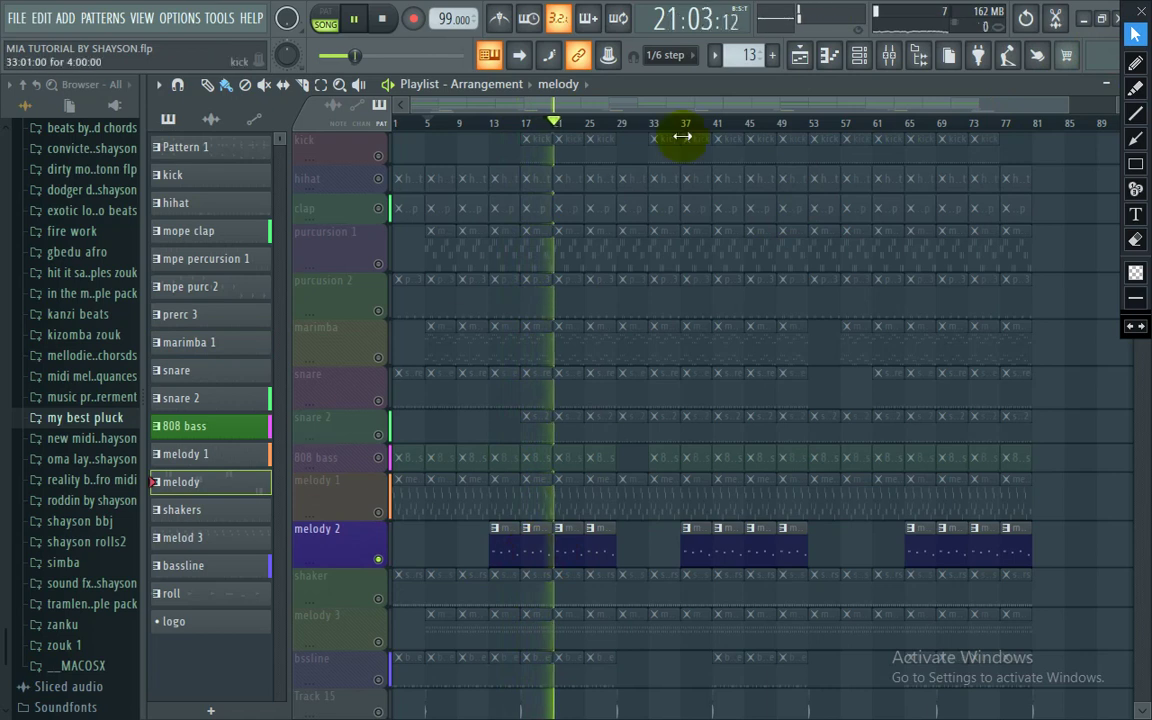
click(829, 56)
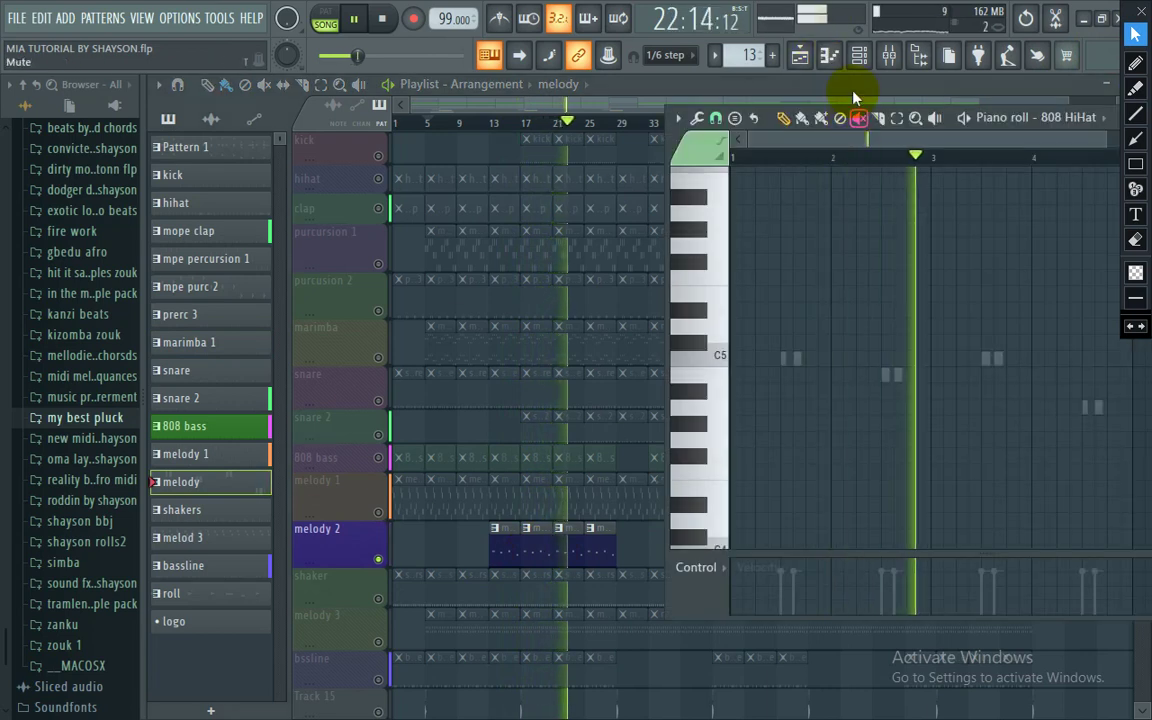
click(892, 377)
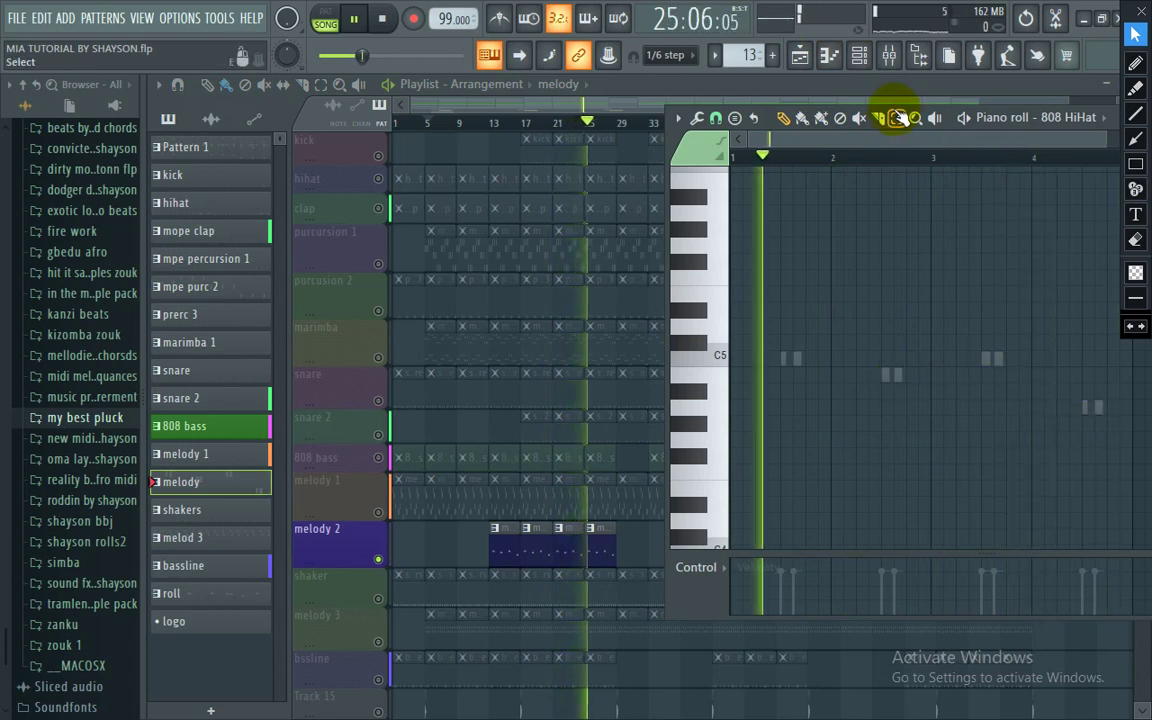
drag(955, 118, 598, 138)
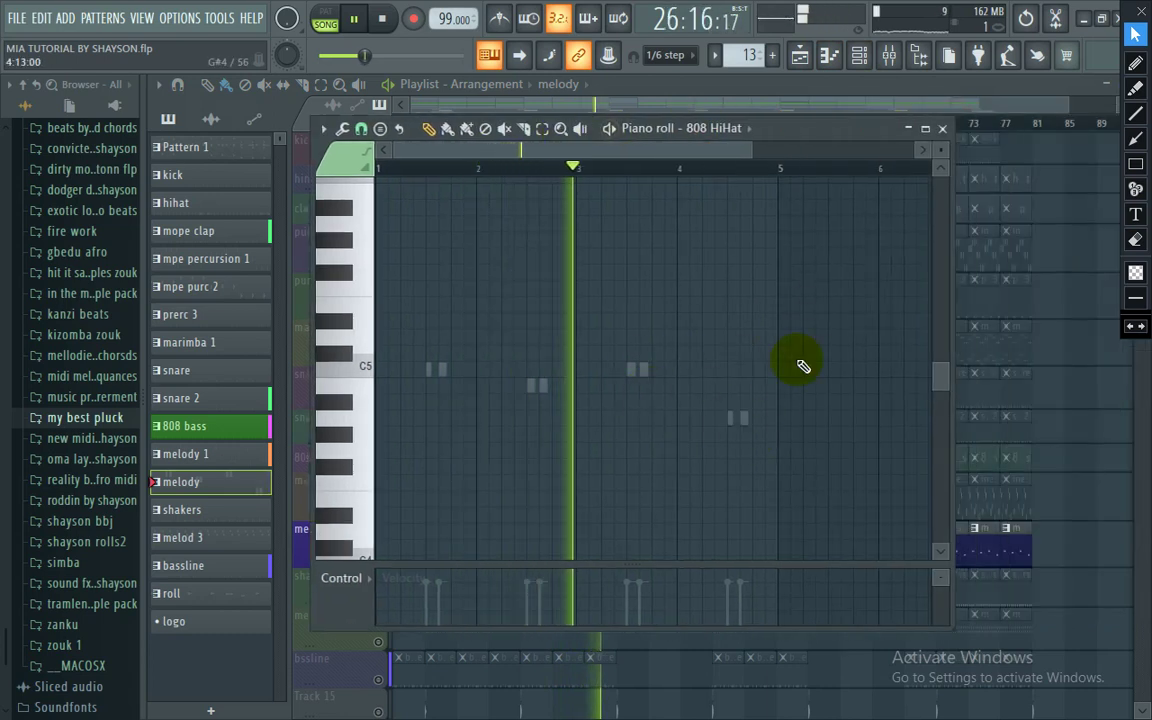
click(943, 128)
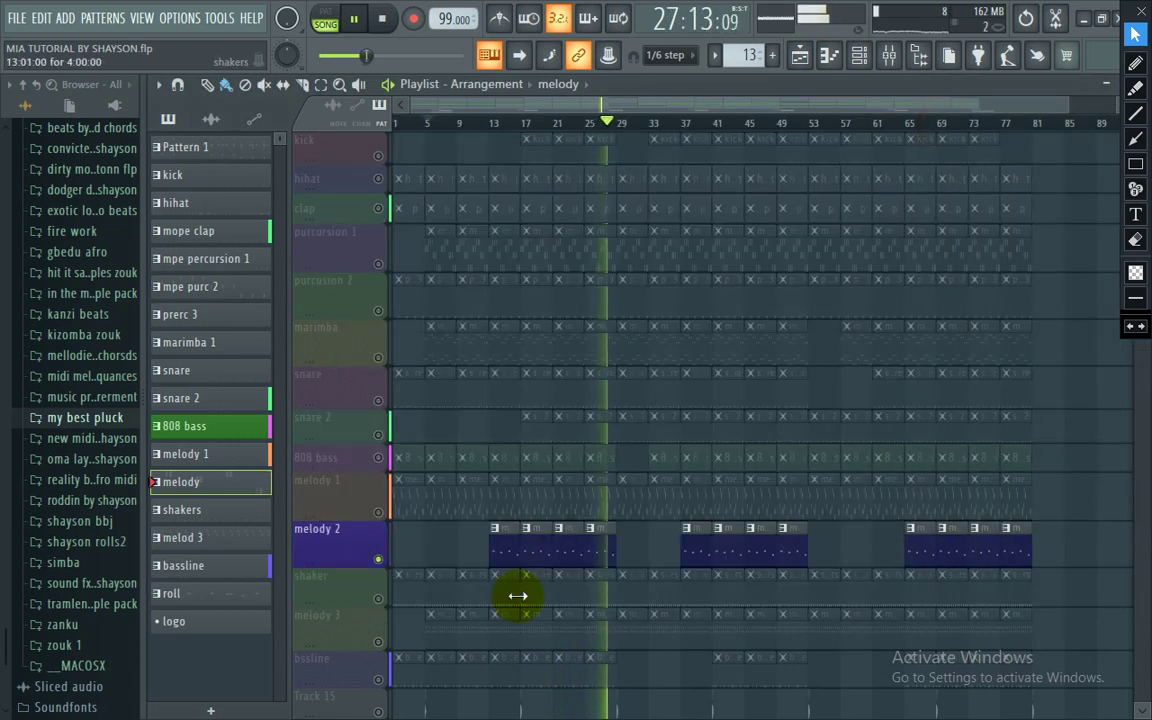
Step: Solo the shaker track during playback and add red on-screen text beginning "AND THE CR" over the Playlist
right_click(381, 600)
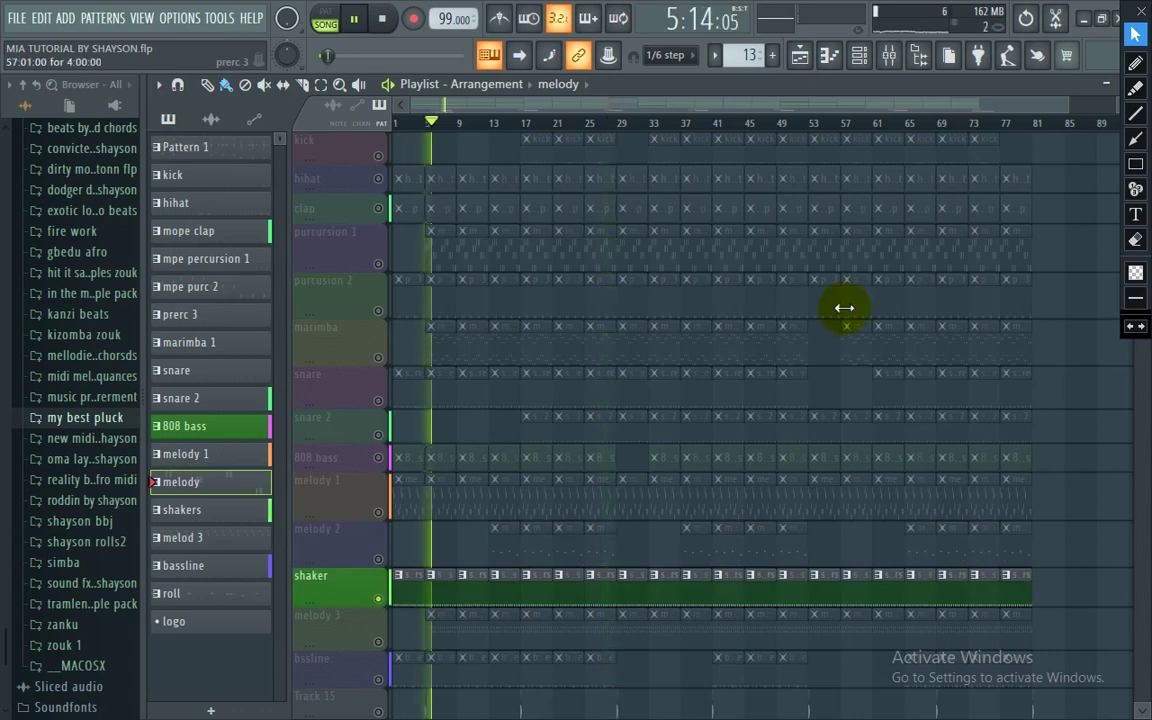
click(1135, 214)
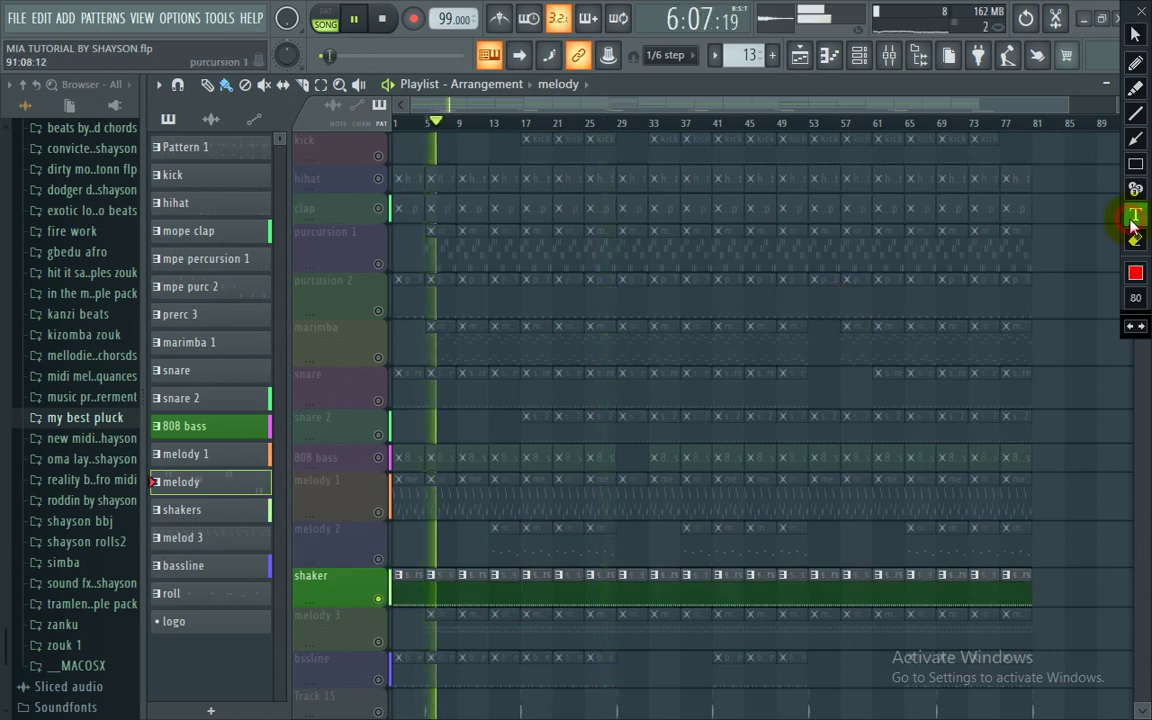
click(604, 389)
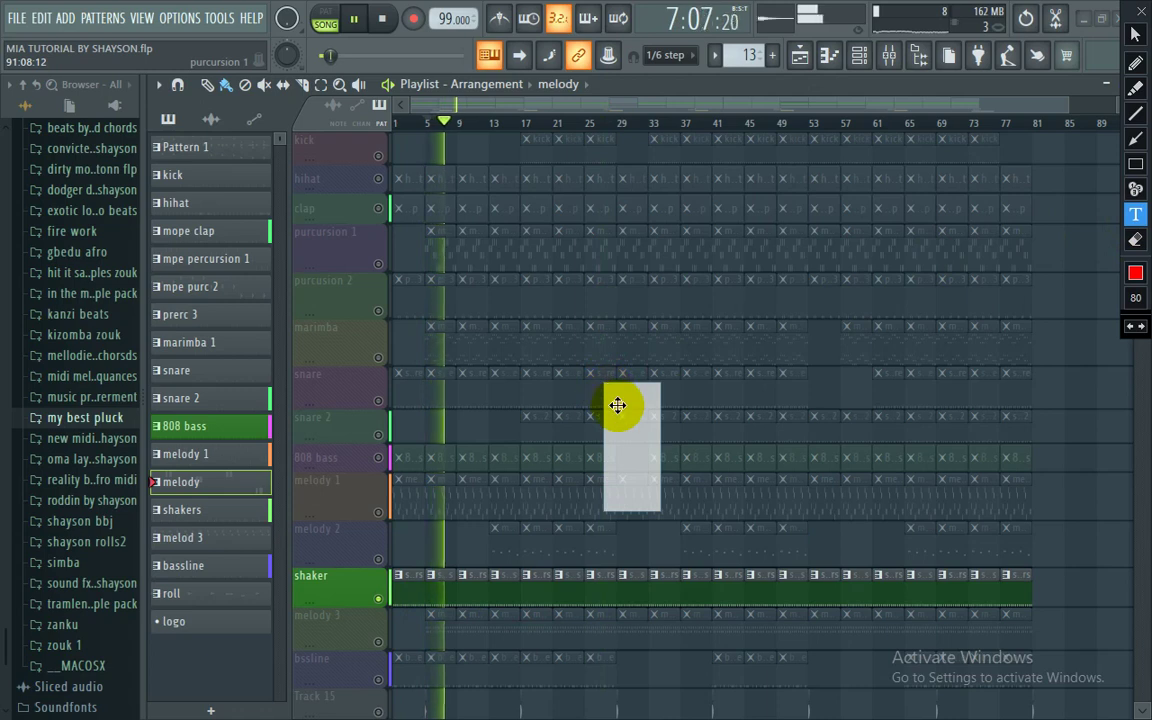
text(AND)
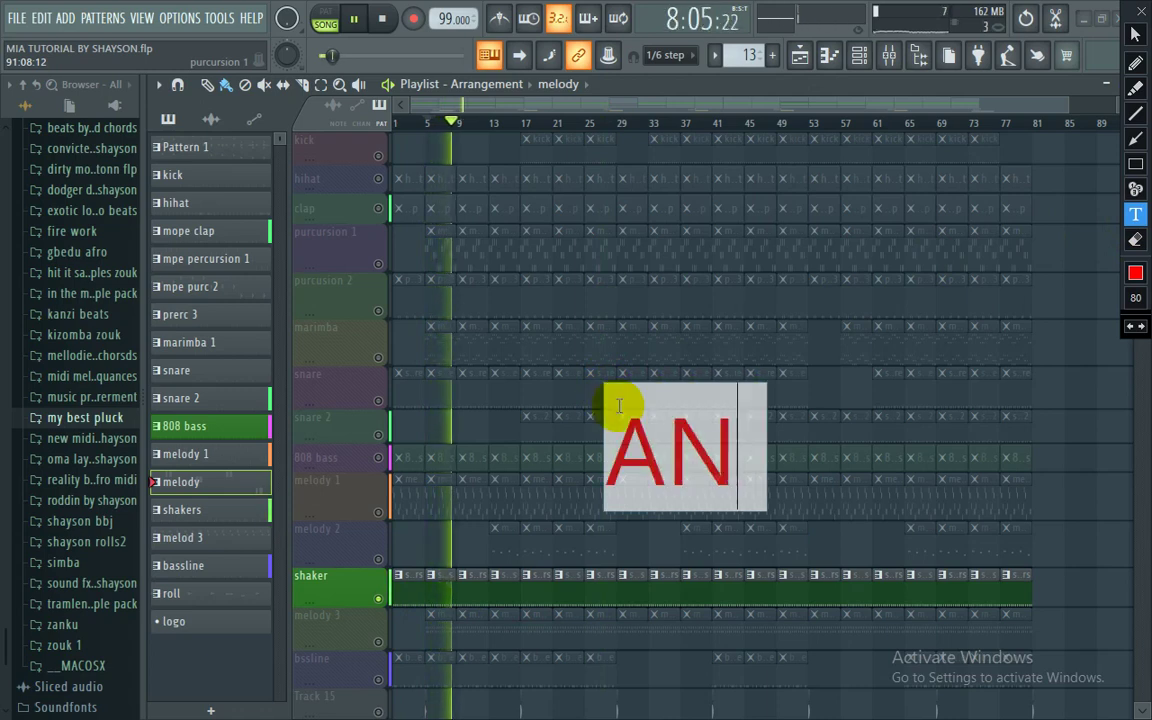
text( THE CR)
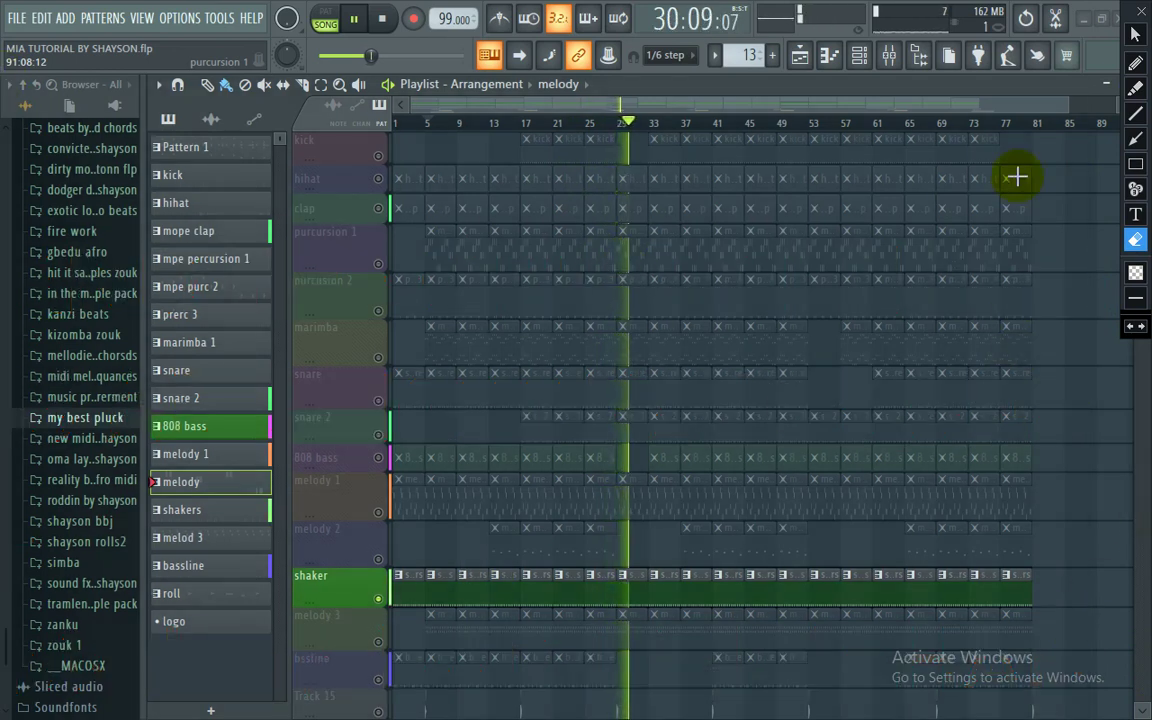
Step: Return to the normal pointer and solo the melody 3 track, followed by the bassline track, during playback
click(1133, 36)
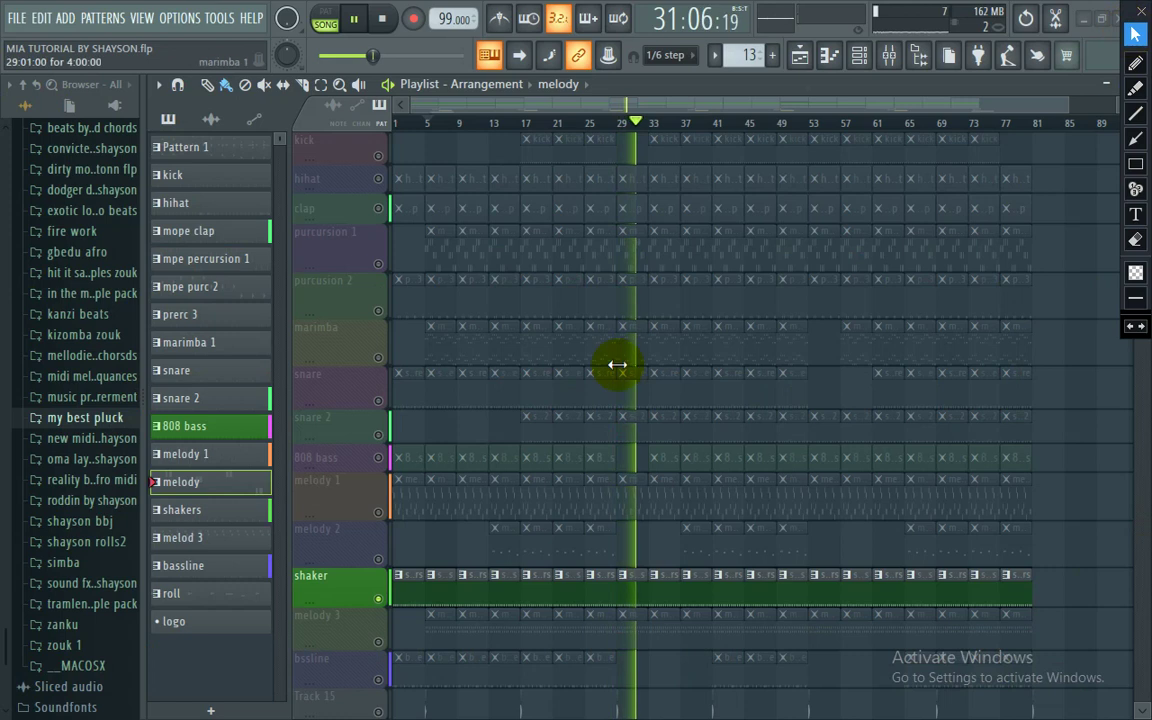
right_click(379, 641)
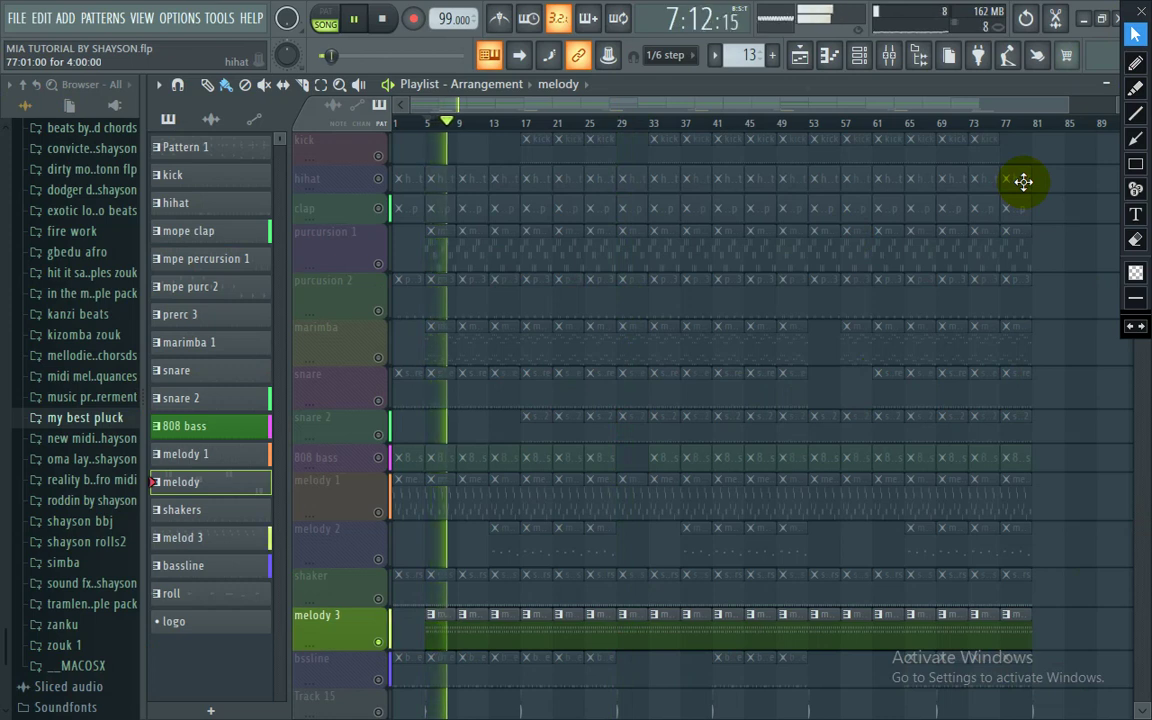
right_click(384, 682)
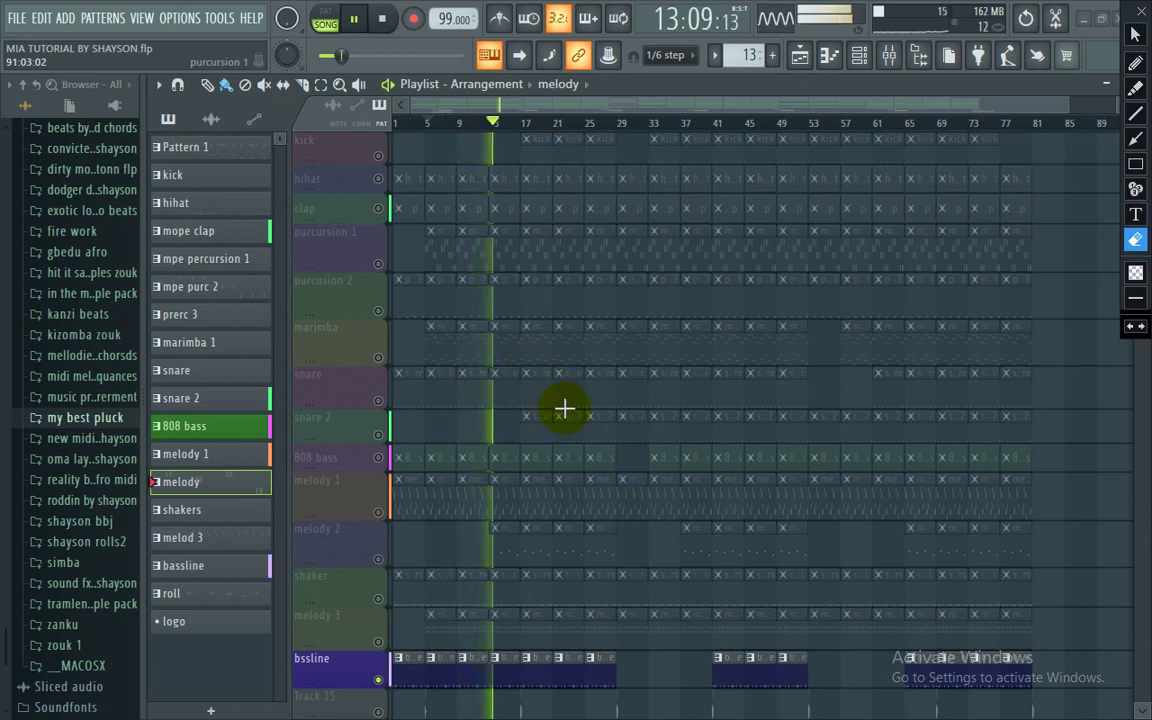
Step: Add red on-screen text over the Playlist reading "NEVER F**K WITH MY BASSLINE MEN ITS ALWAYS FIRE"
click(1135, 214)
click(587, 242)
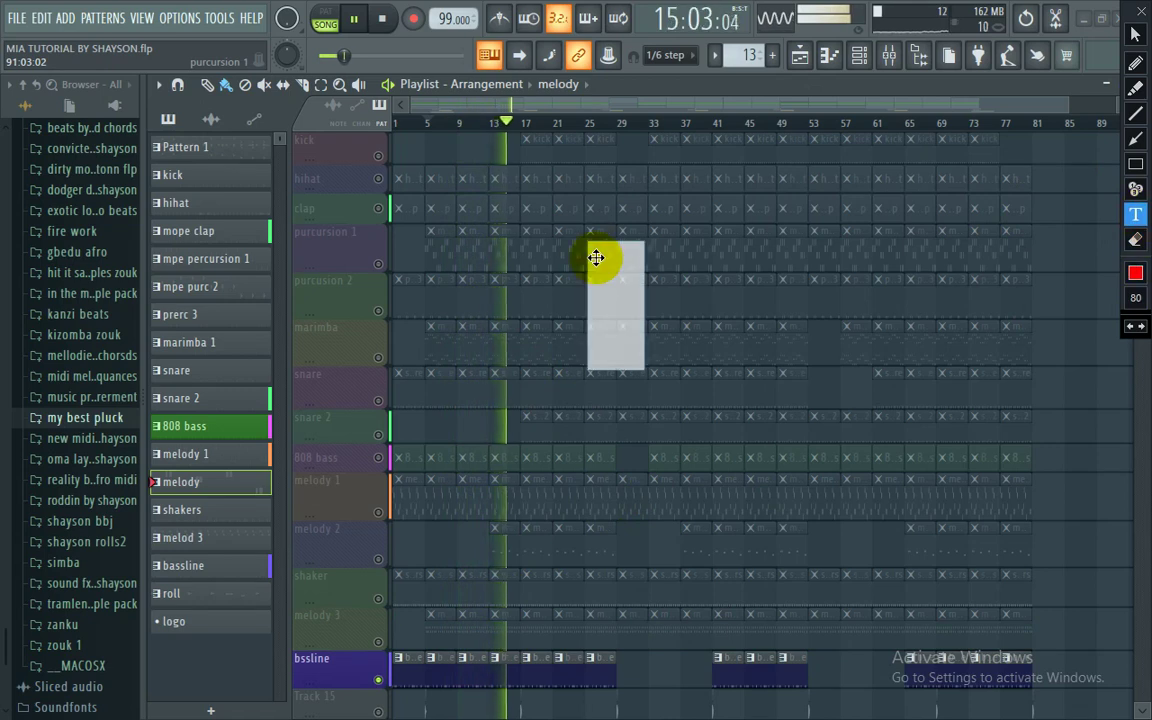
text(NEVER F)
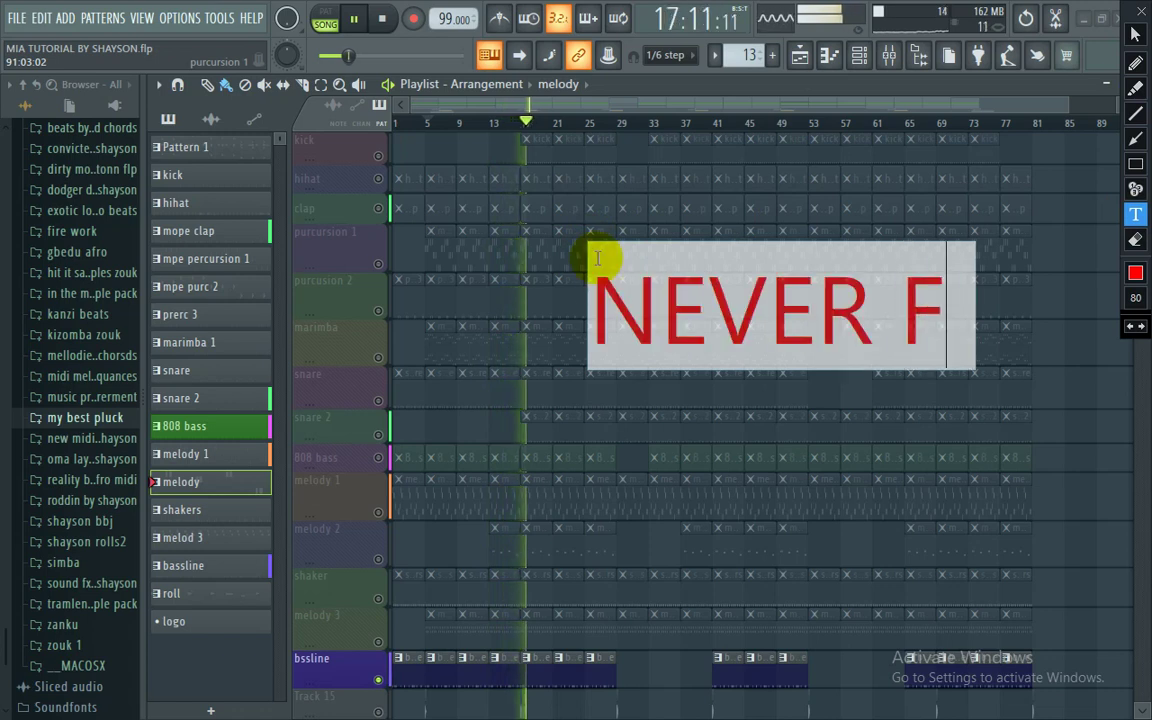
text(***)
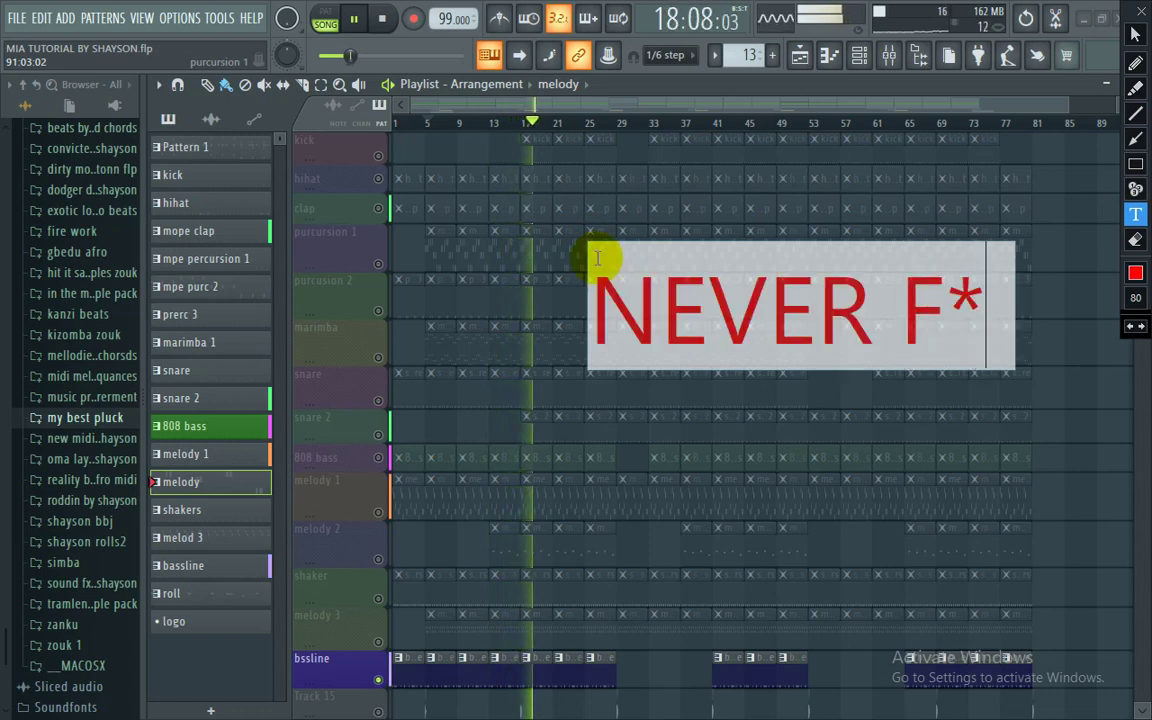
text(K)
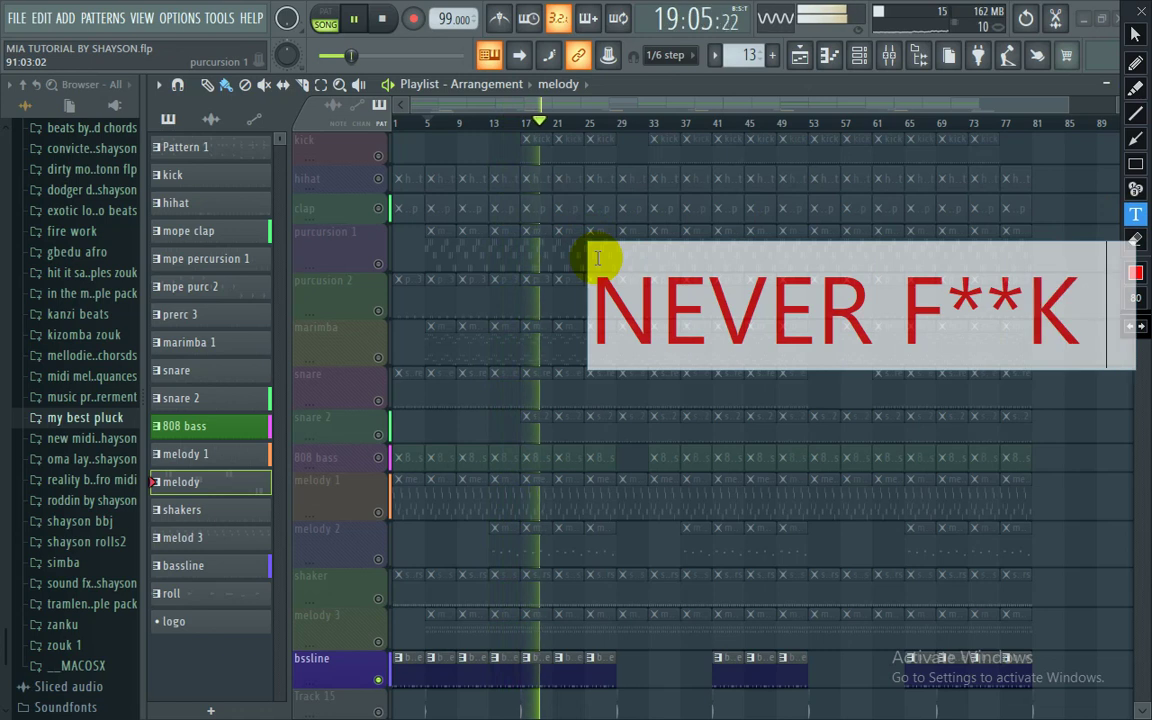
text( WITH MY)
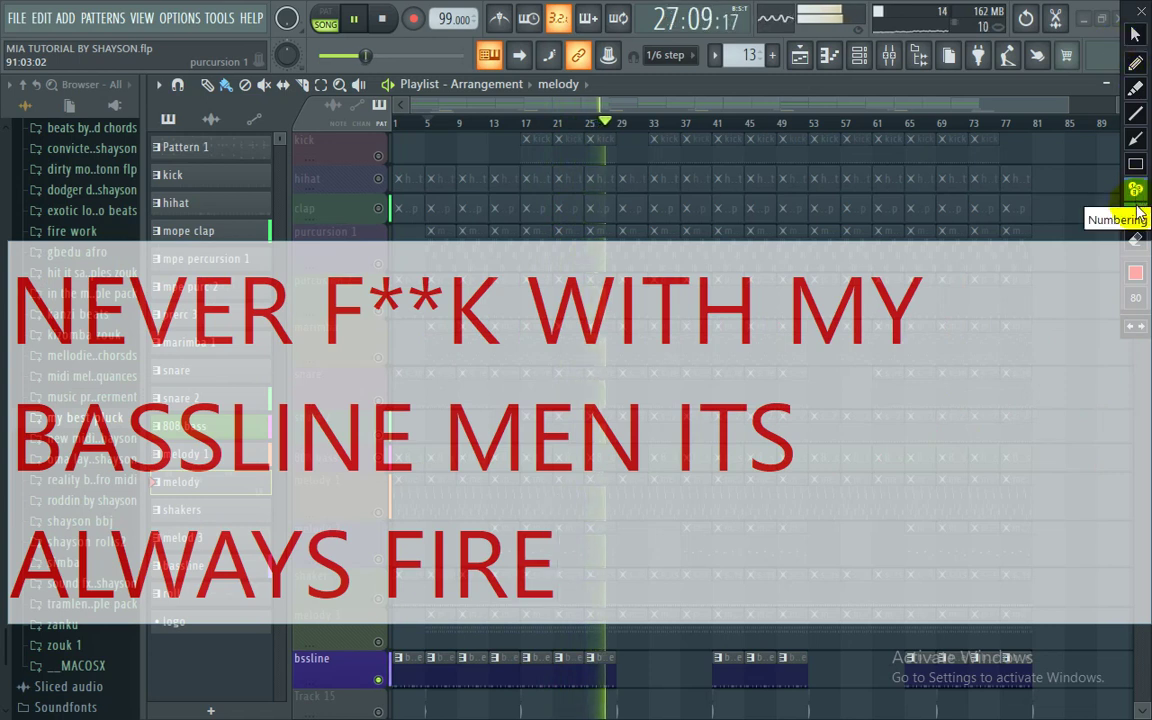
Step: Erase the on-screen bassline note and return to the normal pointer
click(1136, 240)
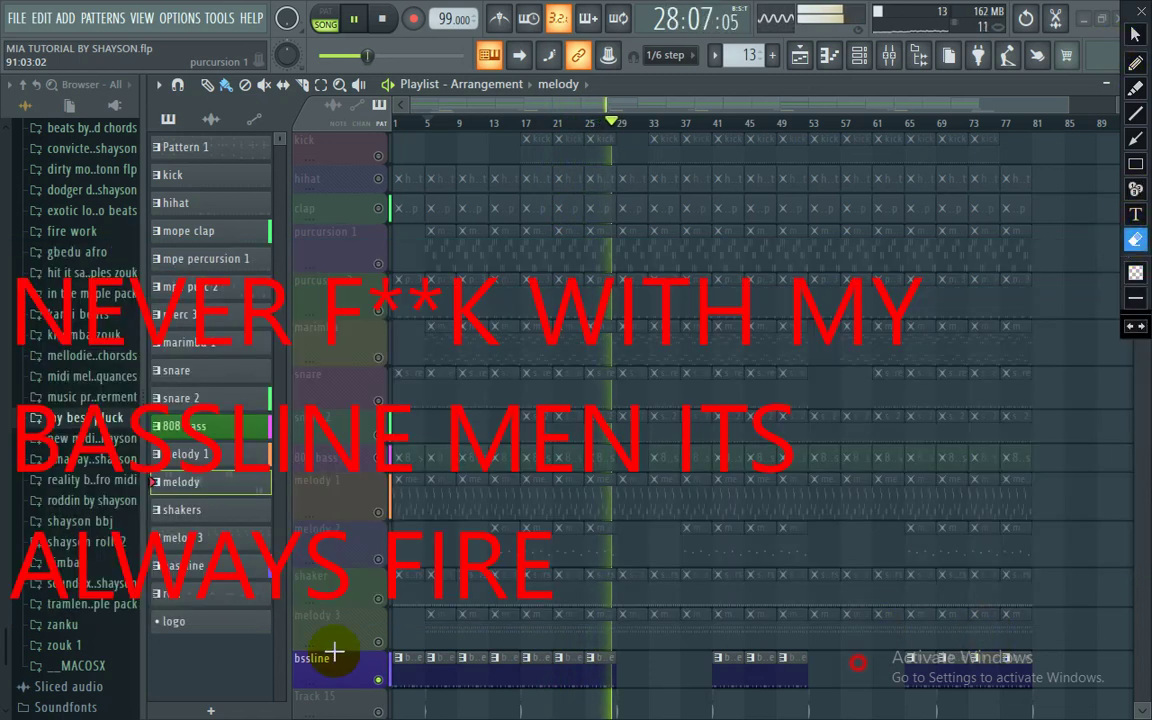
drag(128, 547, 2, 6)
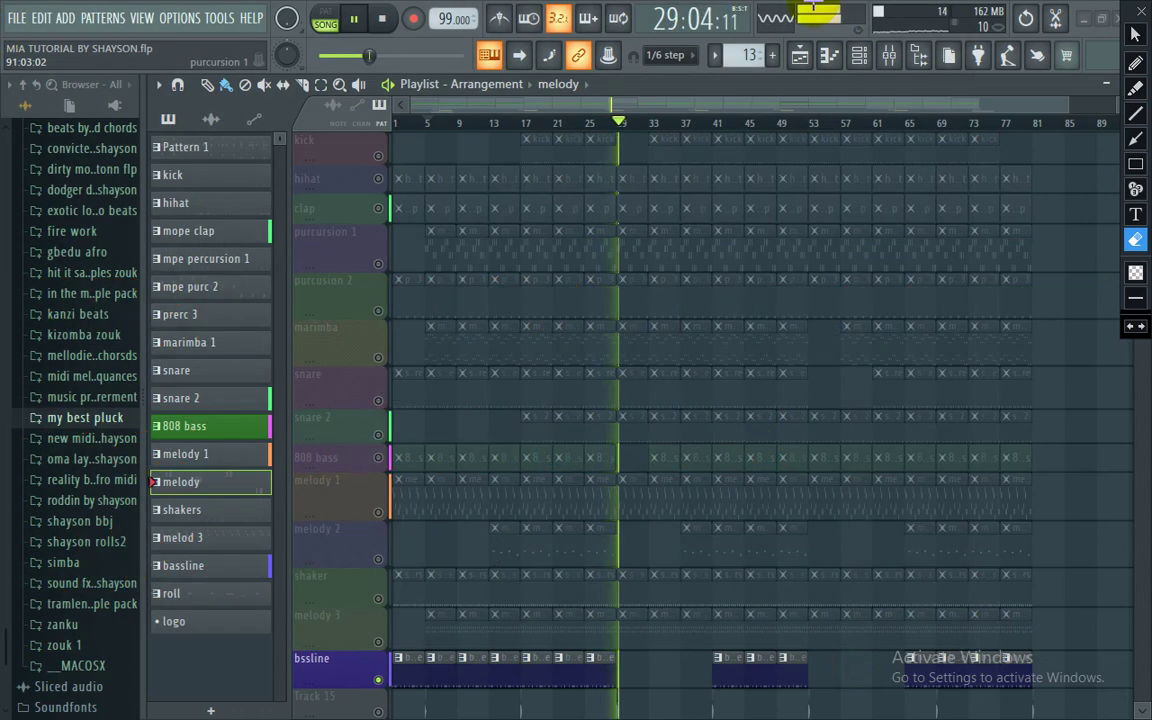
click(1136, 38)
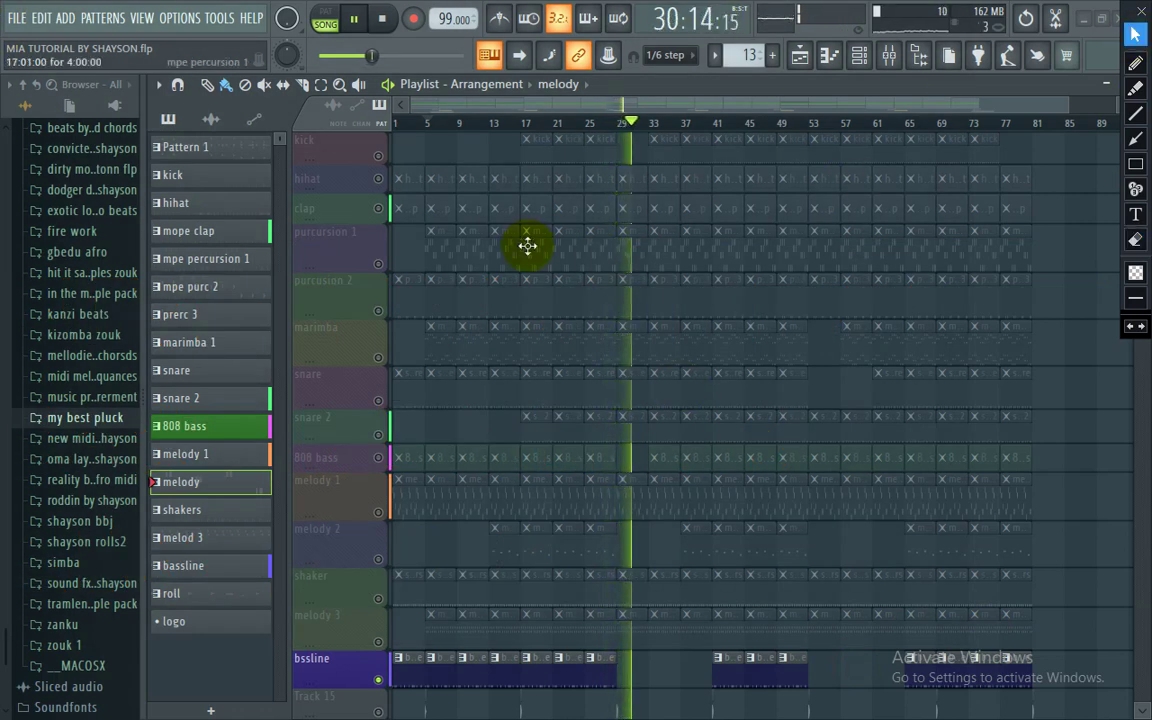
click(1062, 414)
right_click(1077, 427)
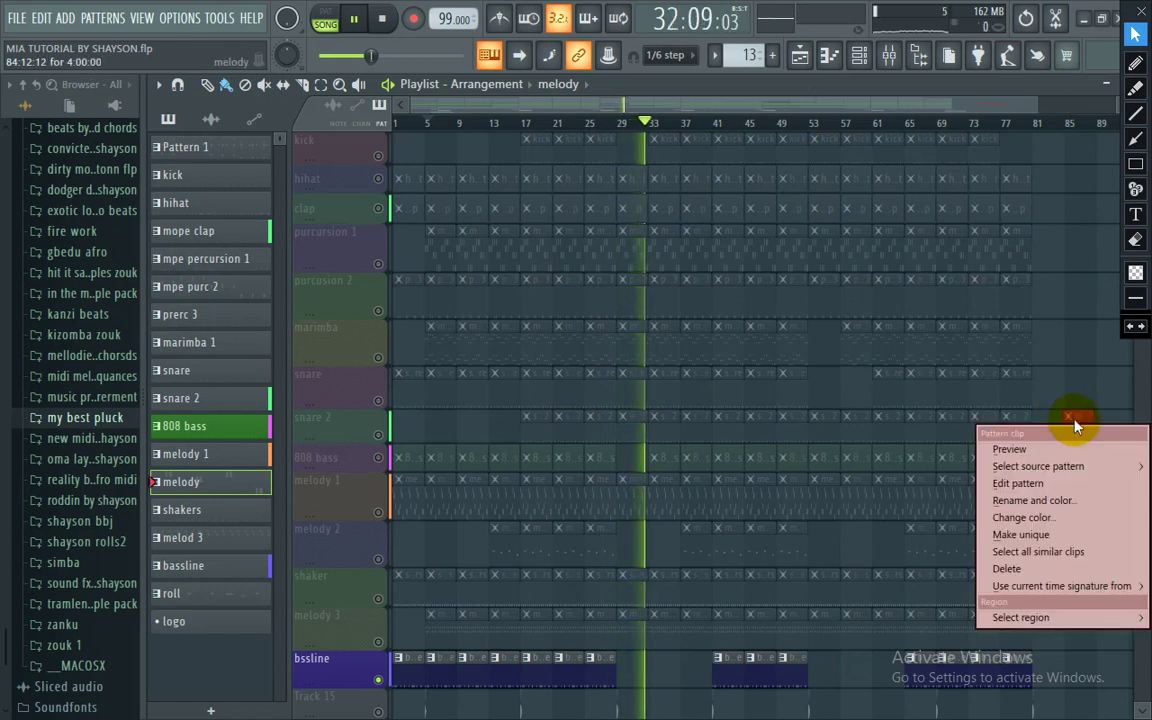
click(1077, 373)
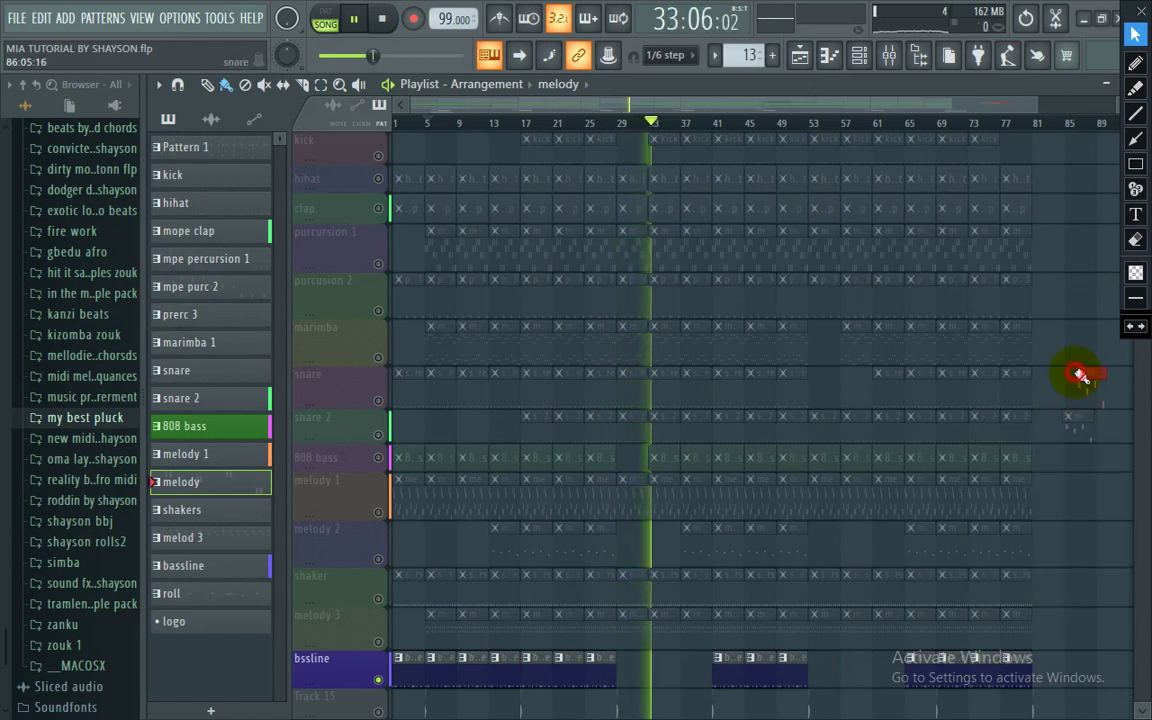
right_click(1089, 398)
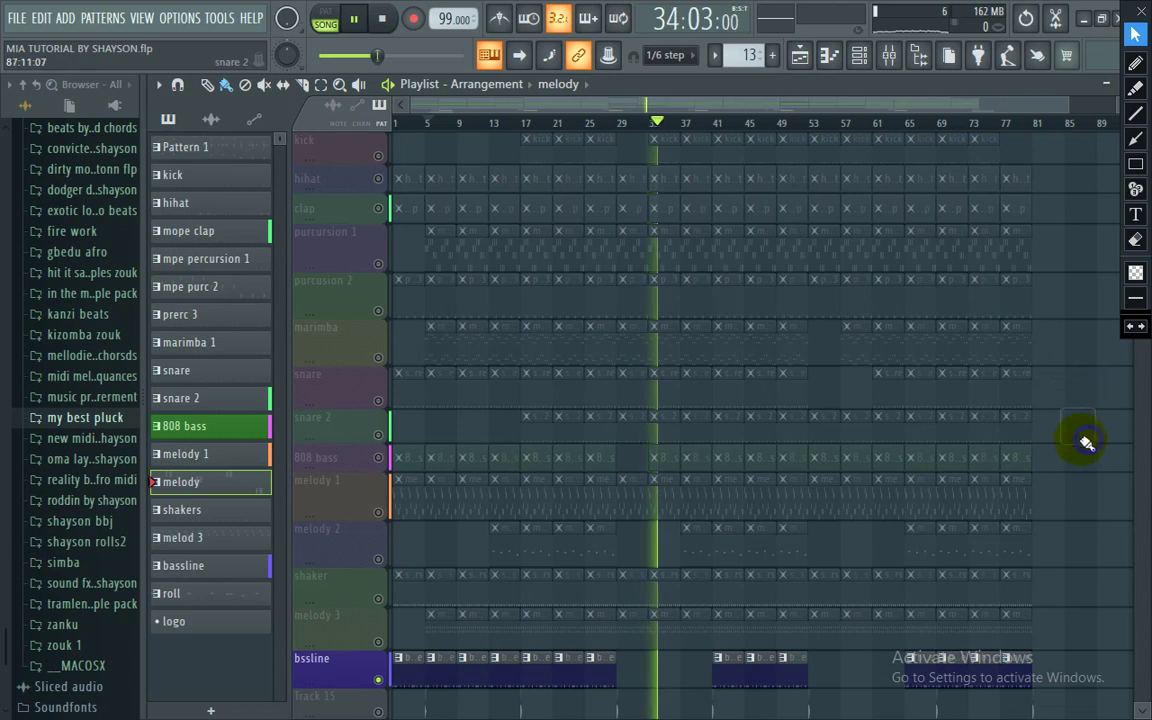
Step: Solo Track 15 and replay its first clip from just before bar 5
scroll(1080, 437, down, 5)
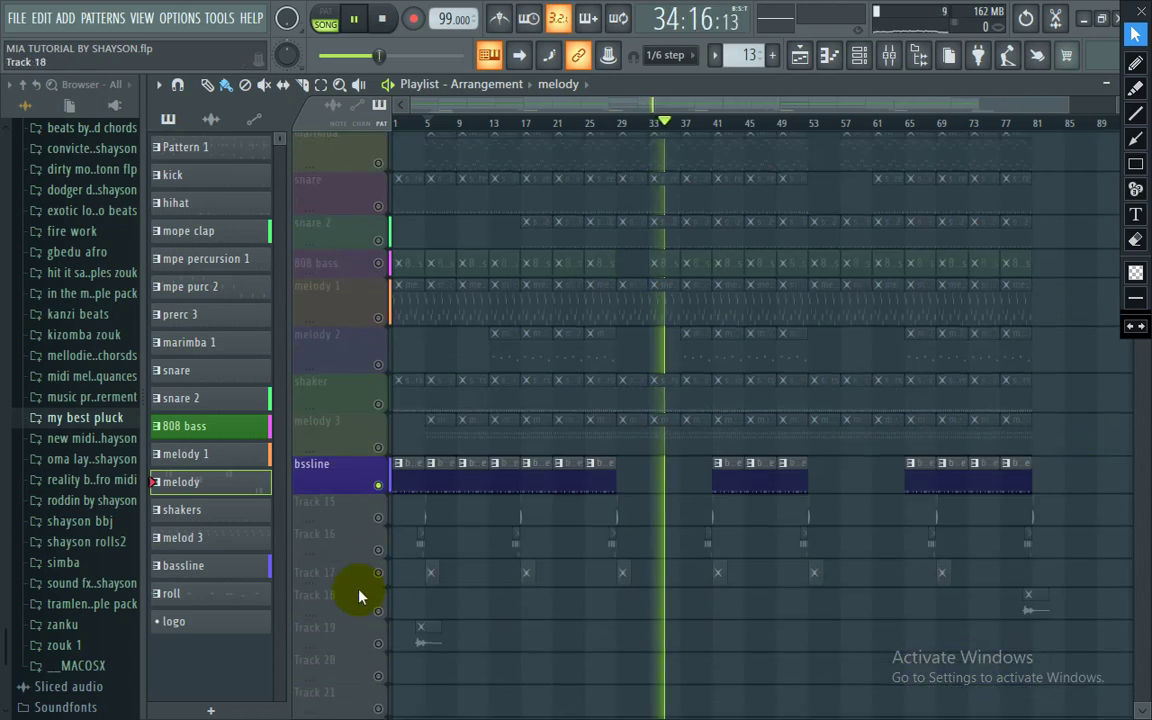
click(377, 518)
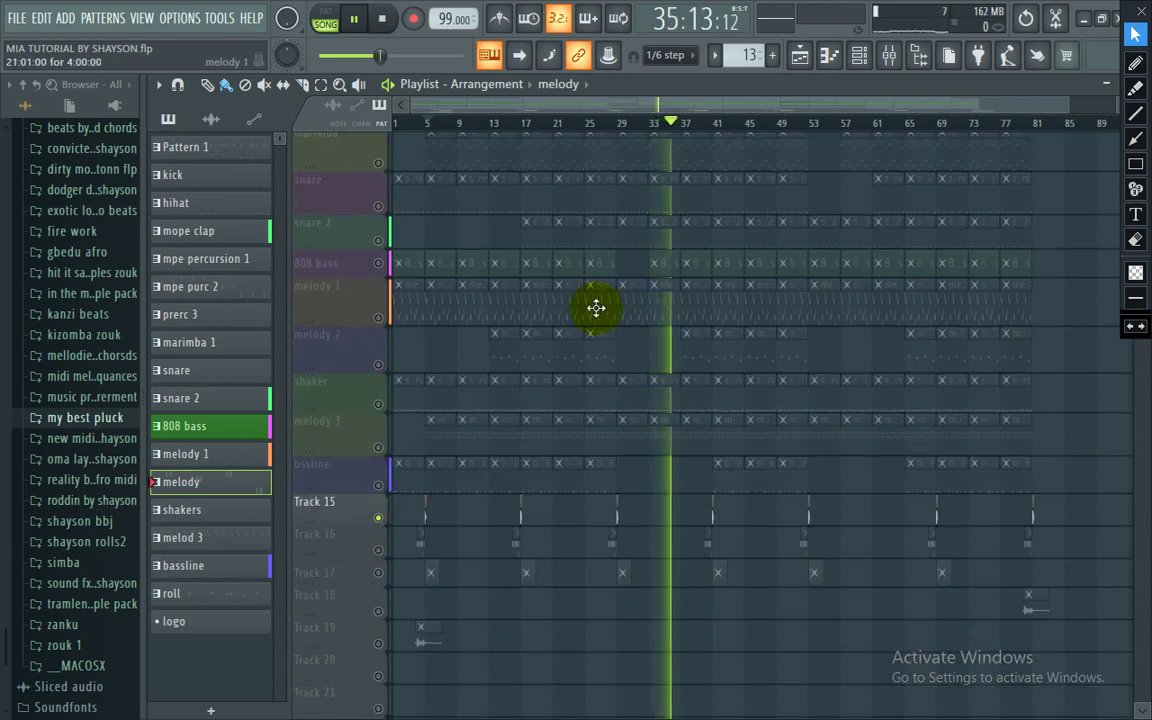
drag(1067, 103, 549, 116)
click(548, 124)
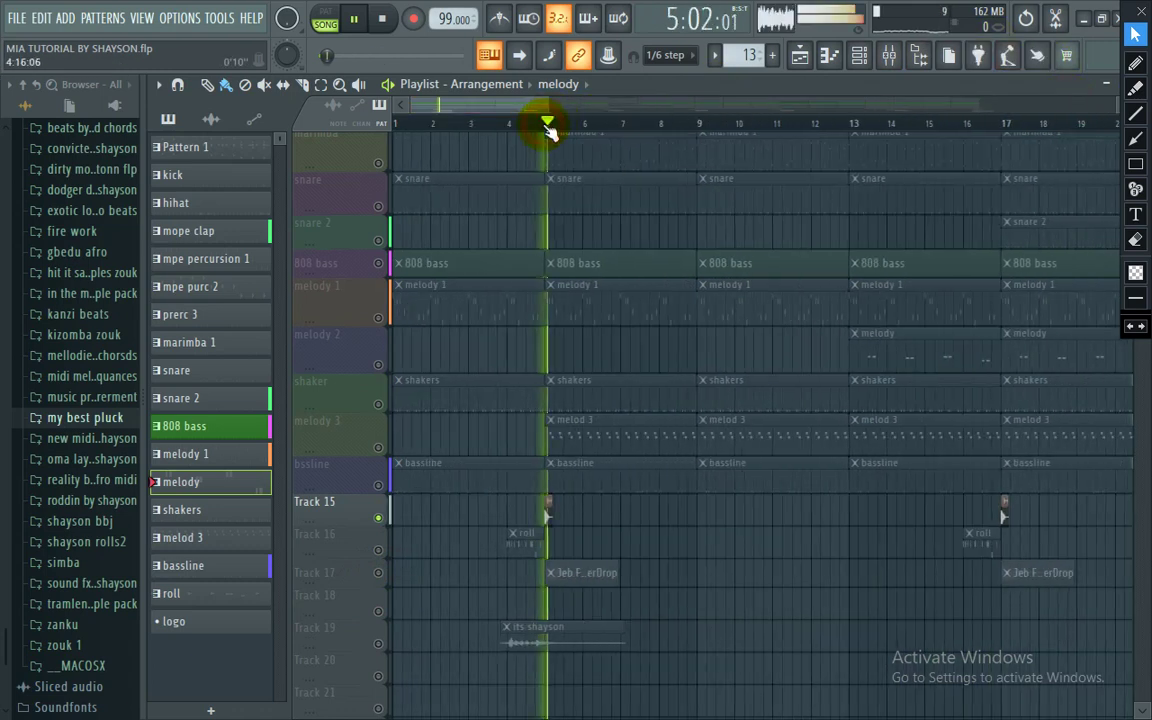
click(546, 122)
click(535, 121)
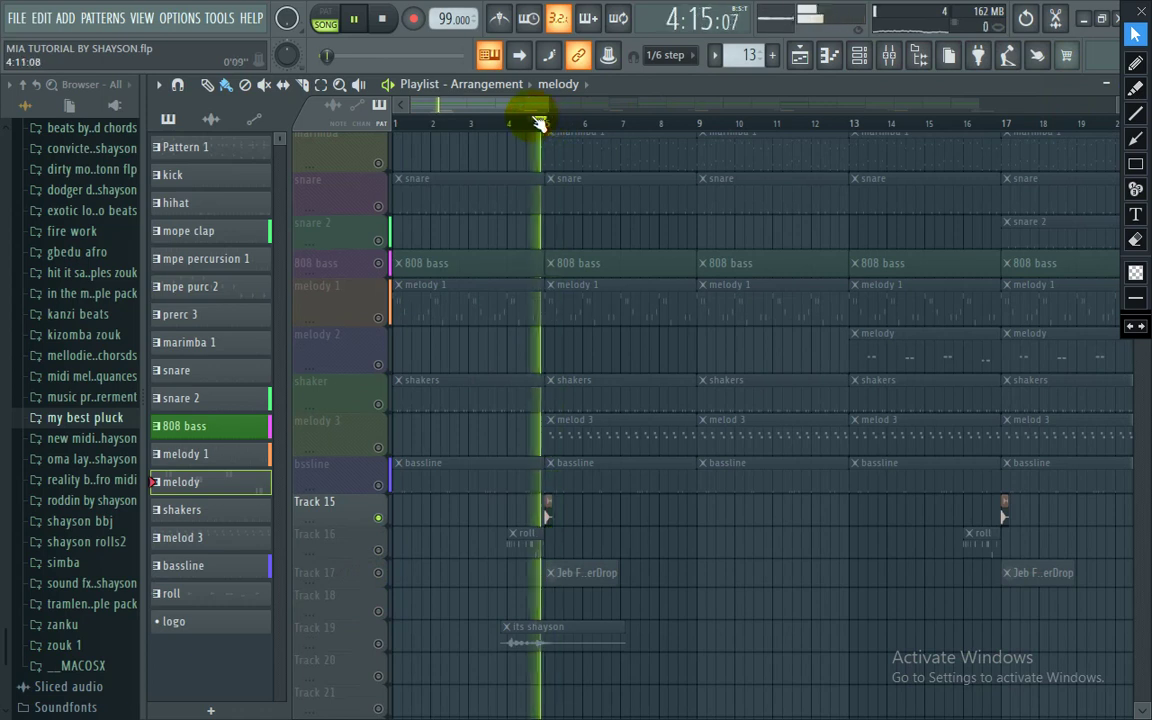
Step: Enable Tracks 16 and 17 alongside Track 15 and restart playback from just before bar 4
click(378, 550)
click(500, 123)
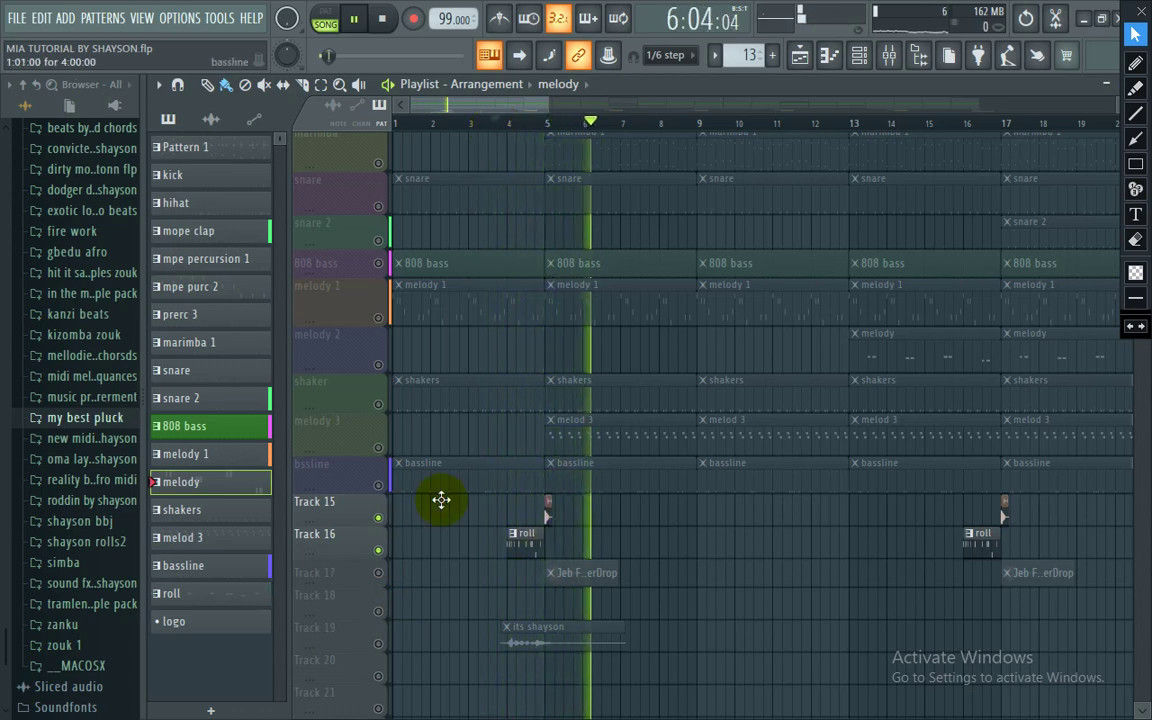
click(378, 573)
key(space)
key(space)
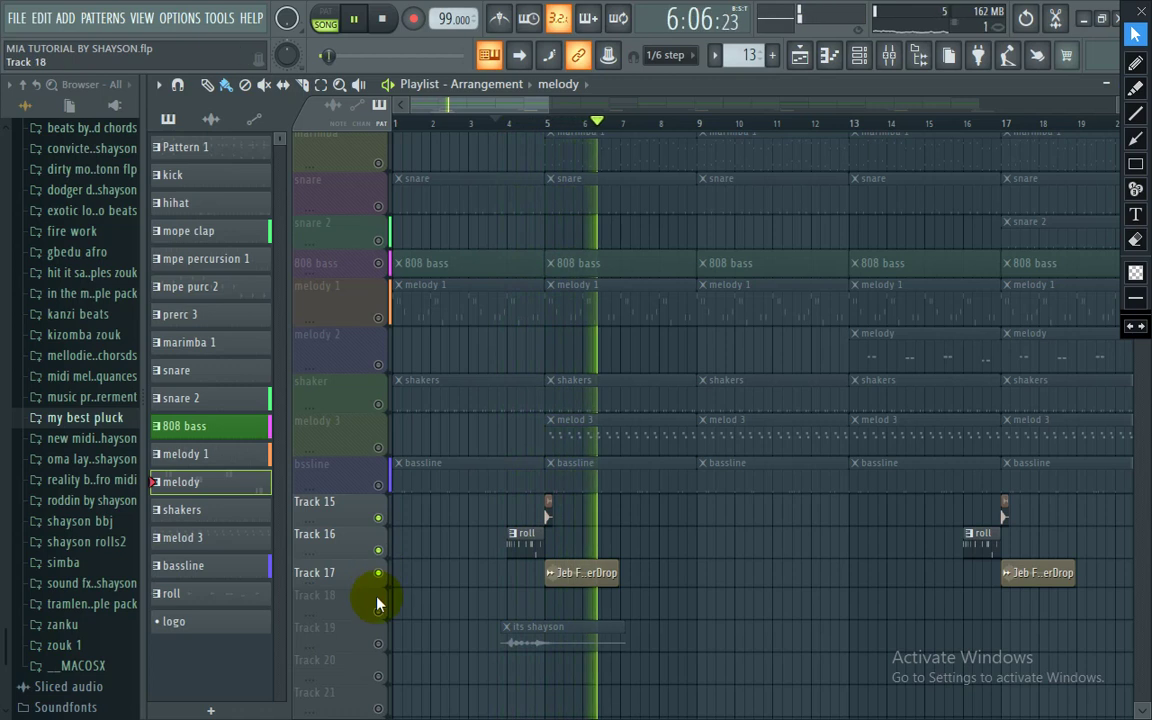
Step: Enable Track 19 and mute Tracks 15, 16 and 17 so only the "its shayson" vocal clip plays
click(378, 643)
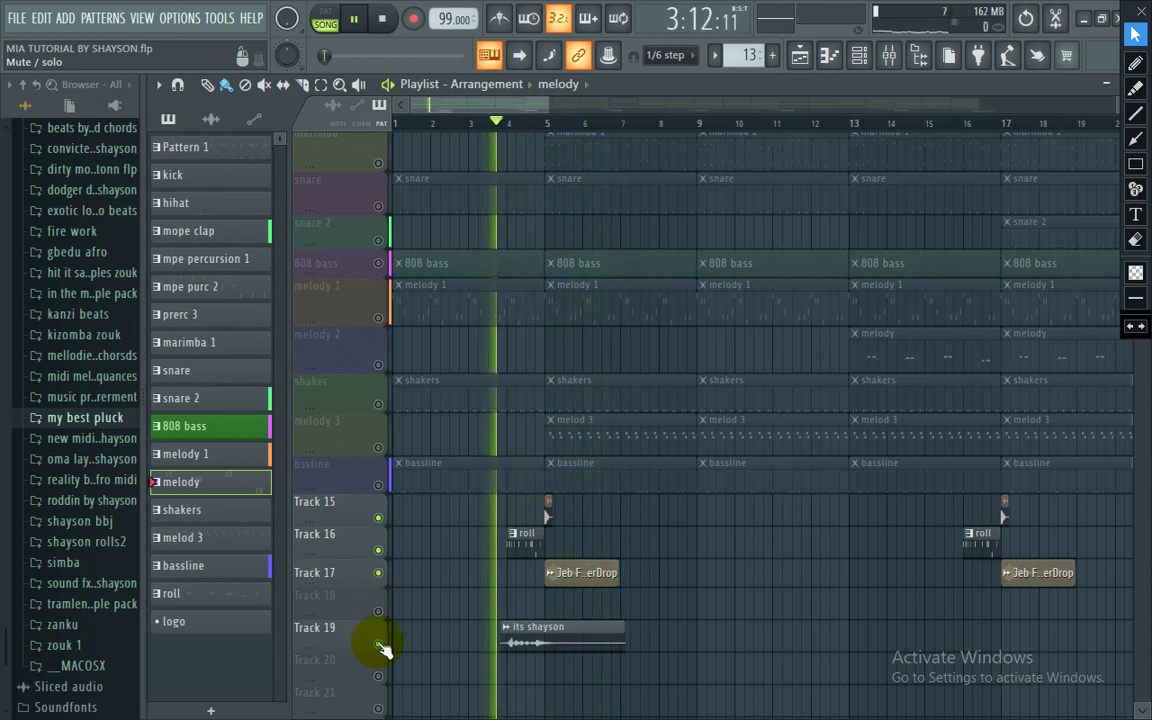
click(378, 549)
click(378, 517)
click(380, 575)
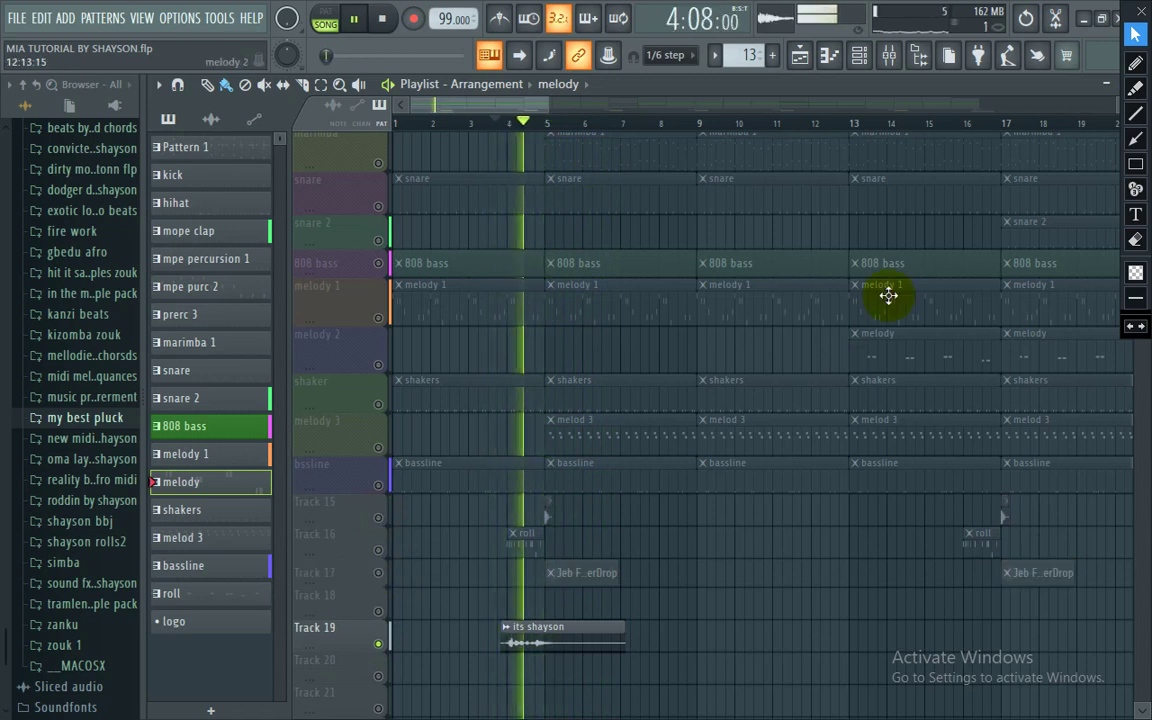
Step: Add red on-screen text beginning "AND I LIKE THAT VOCAL" over the Playlist
click(1134, 214)
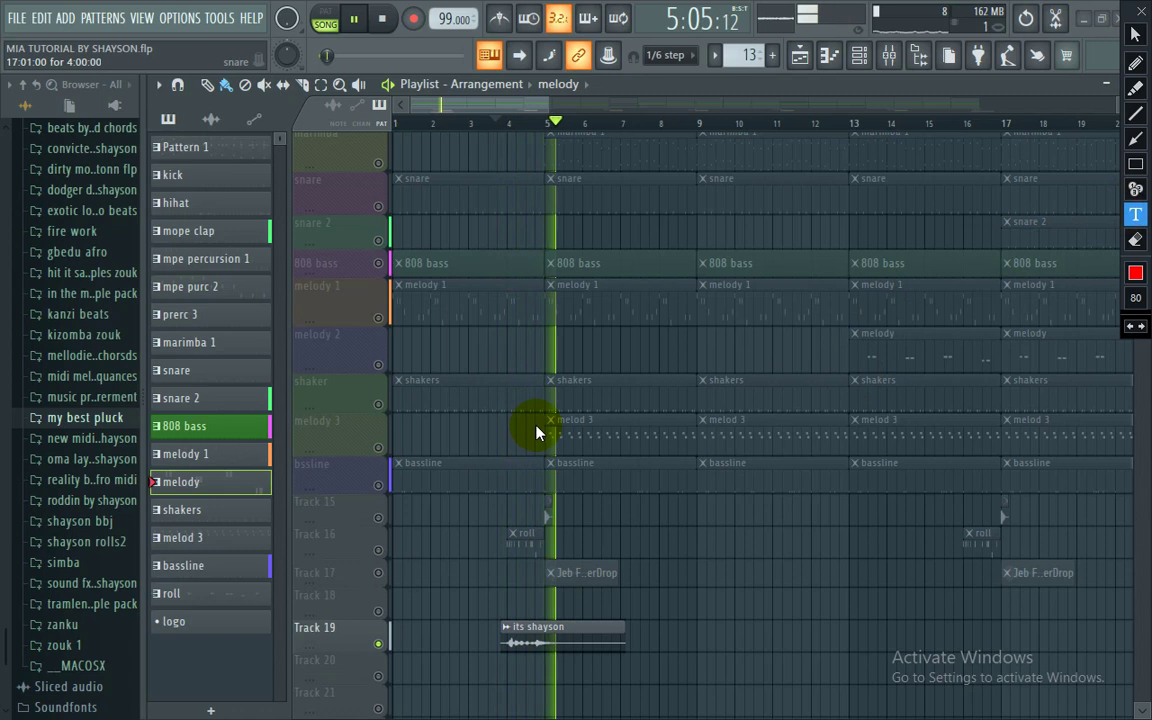
click(491, 438)
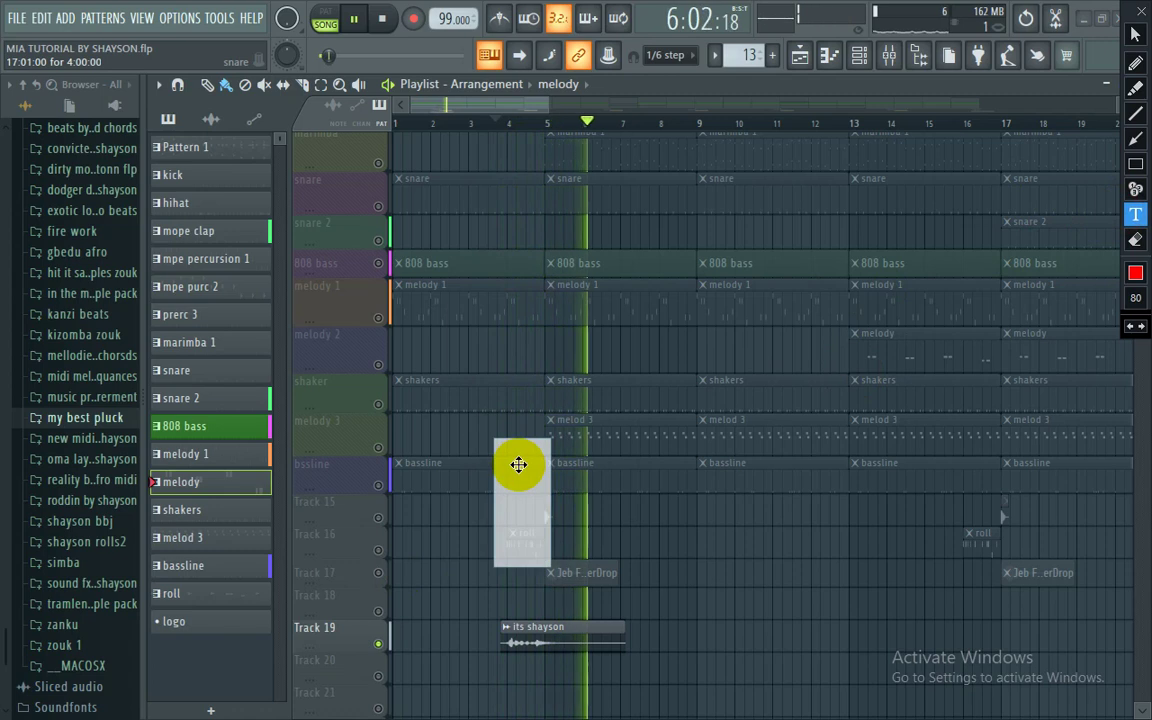
text(AND )
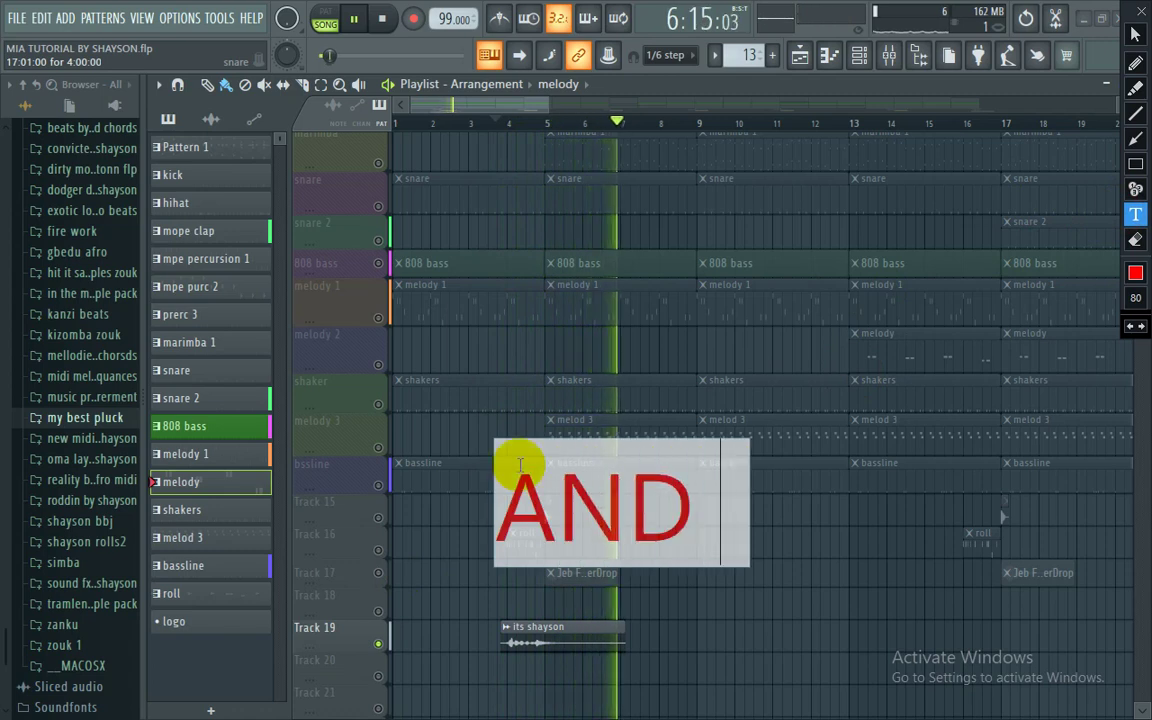
text(I LIKE)
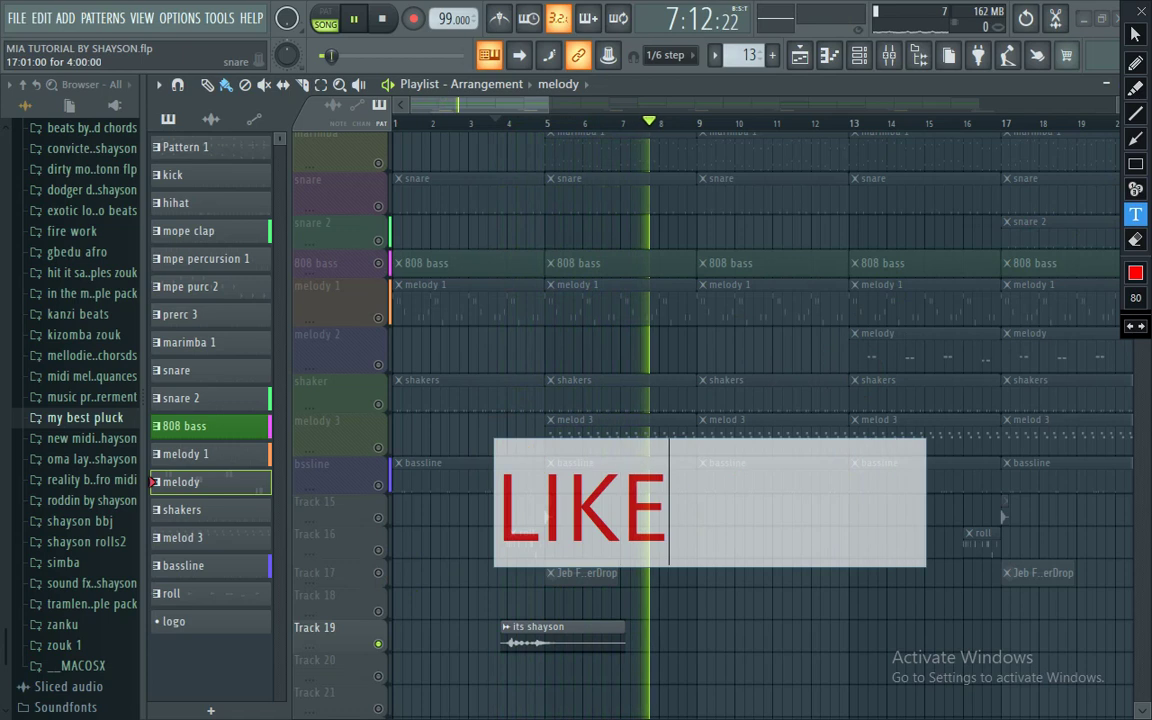
text( THAT)
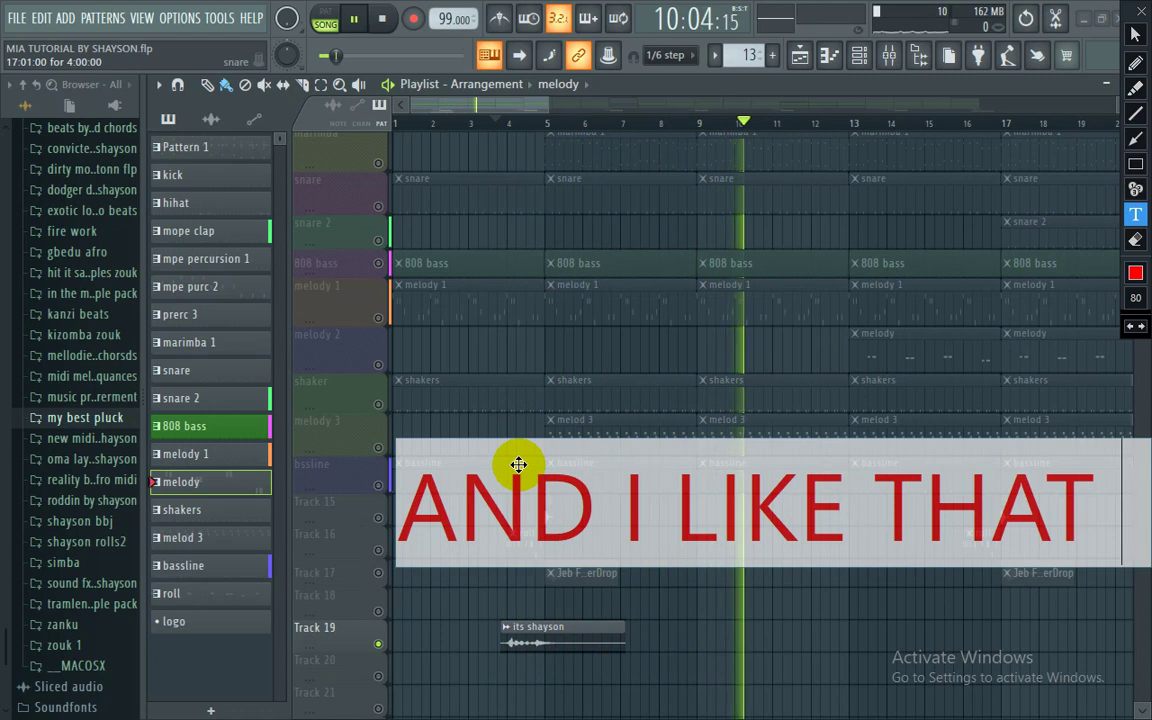
text( VOCAL)
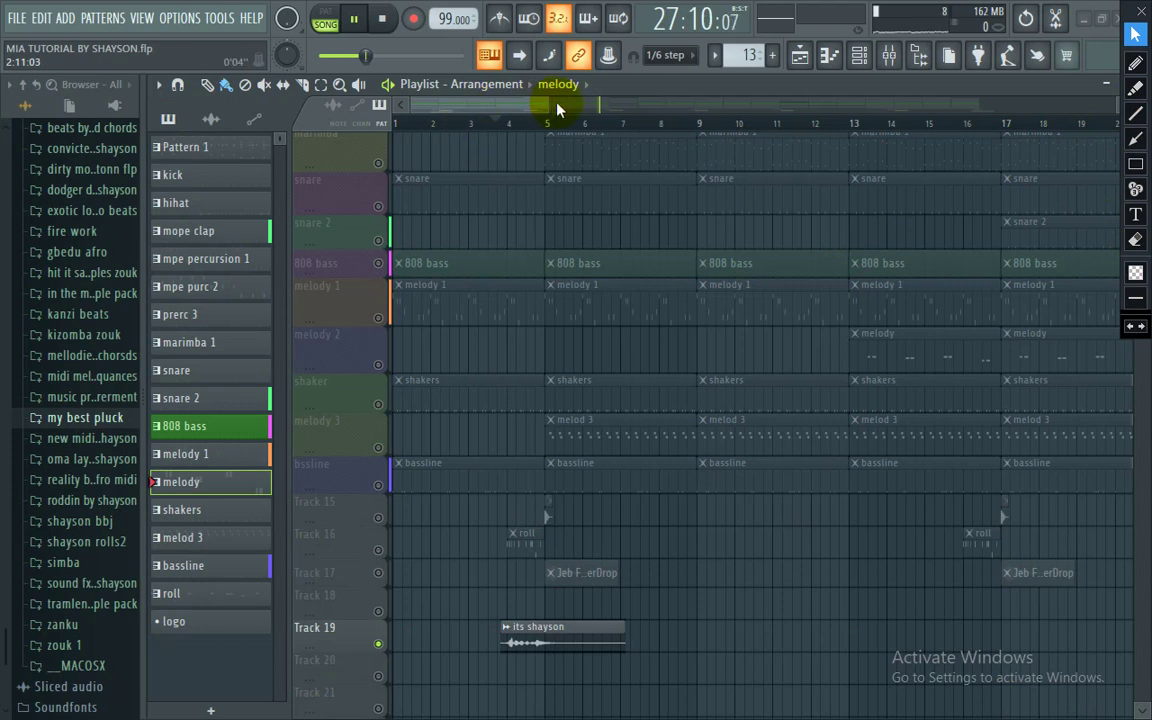
Step: Add red on-screen text beginning "I THINK THATS ALL" over the upper Playlist tracks, with the whole arrangement in view
drag(545, 103, 985, 135)
scroll(985, 135, down, 3)
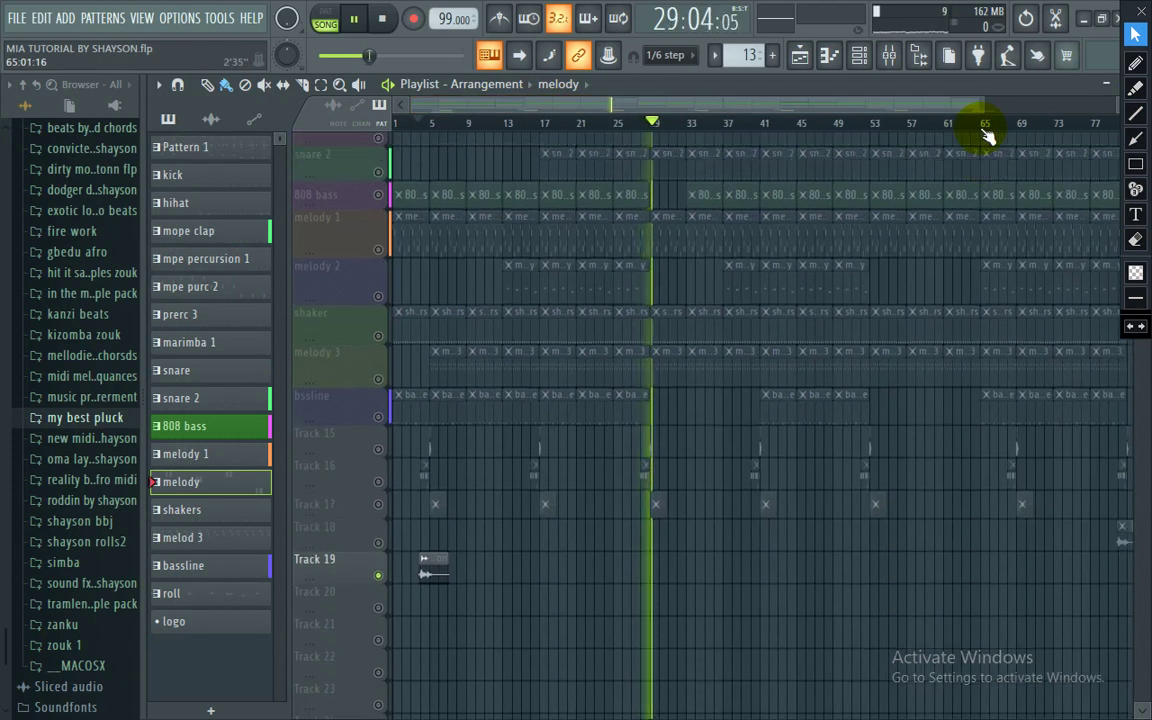
scroll(985, 135, up, 5)
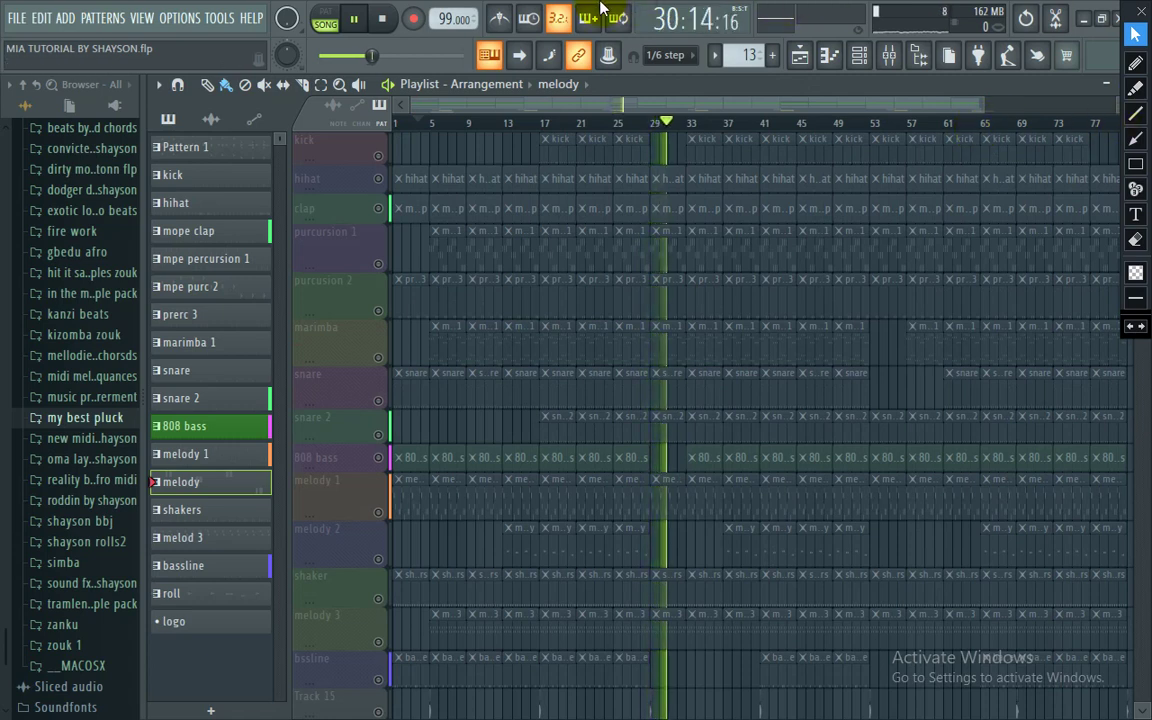
mouse_move(558, 8)
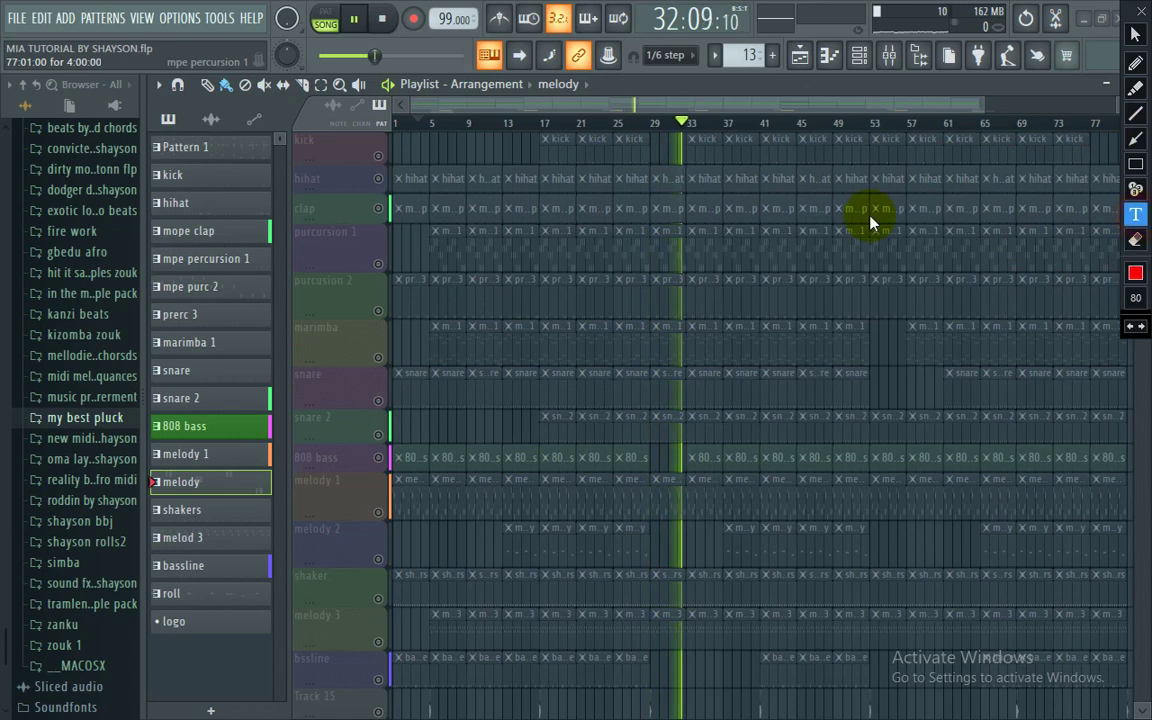
click(485, 224)
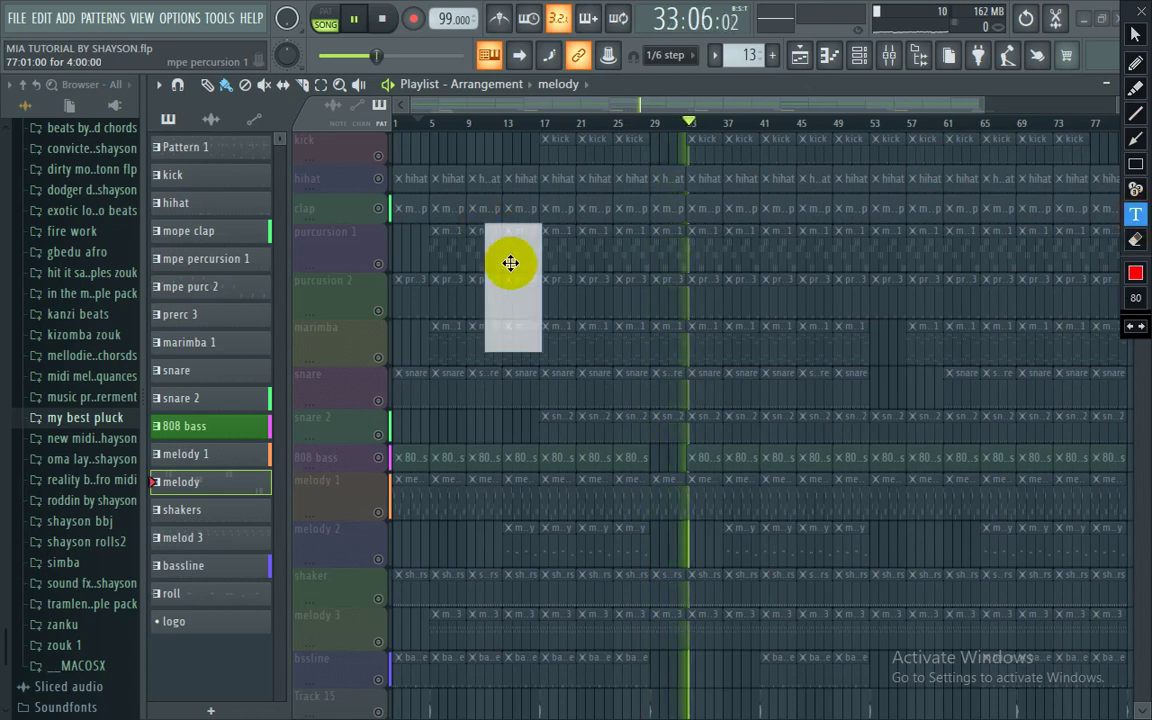
click(510, 263)
text(ITHINK)
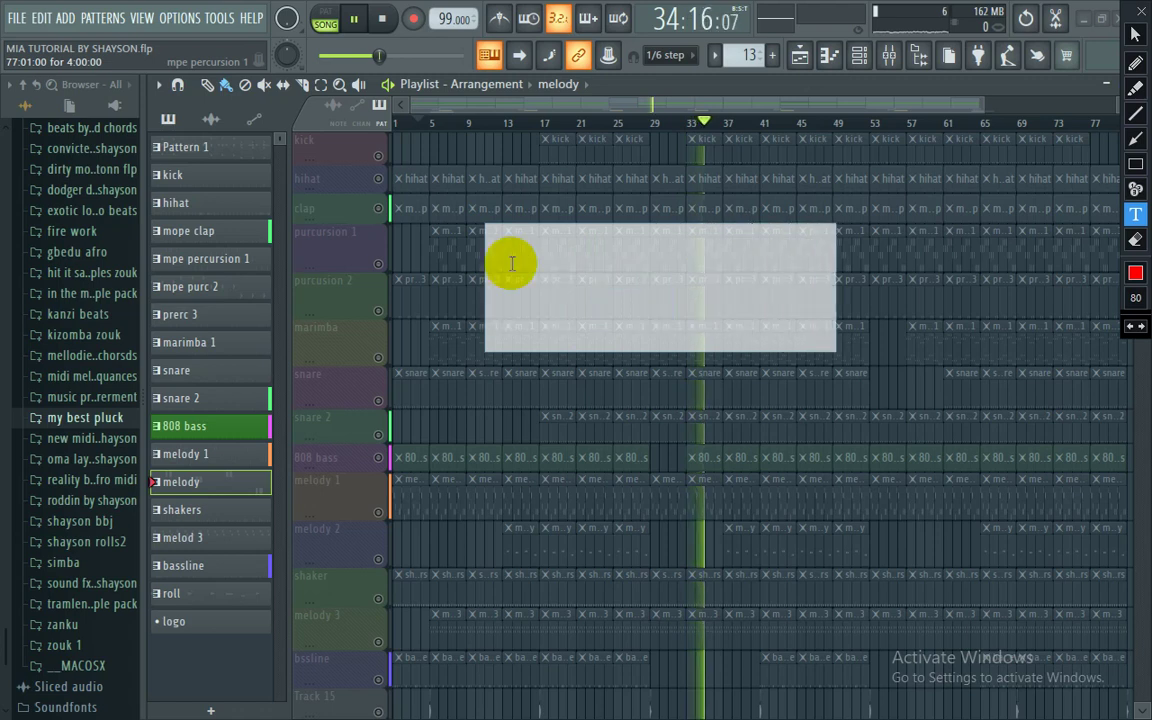
text( TH)
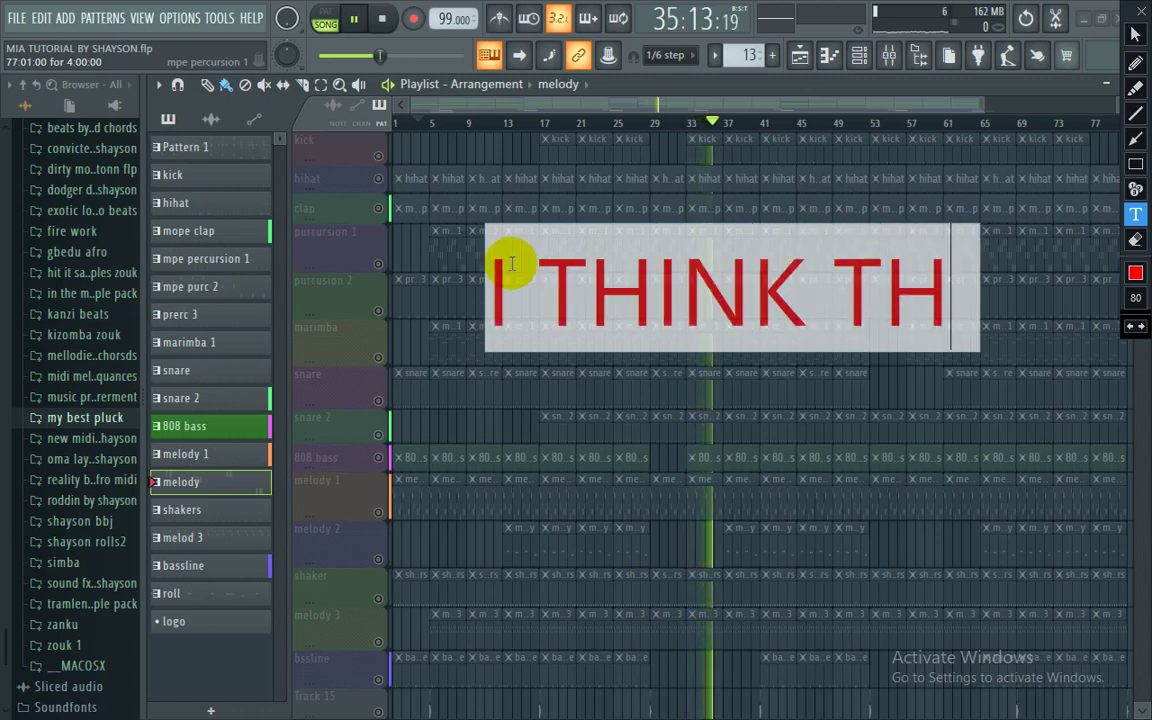
text(AT)
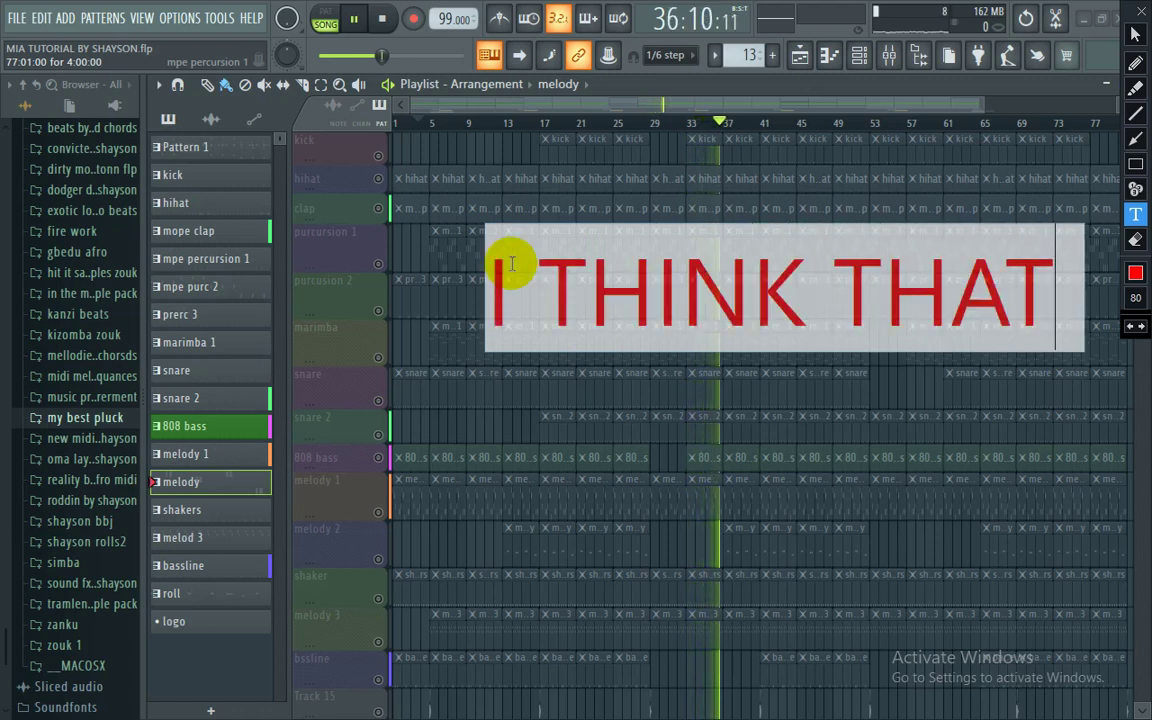
text(S ALL)
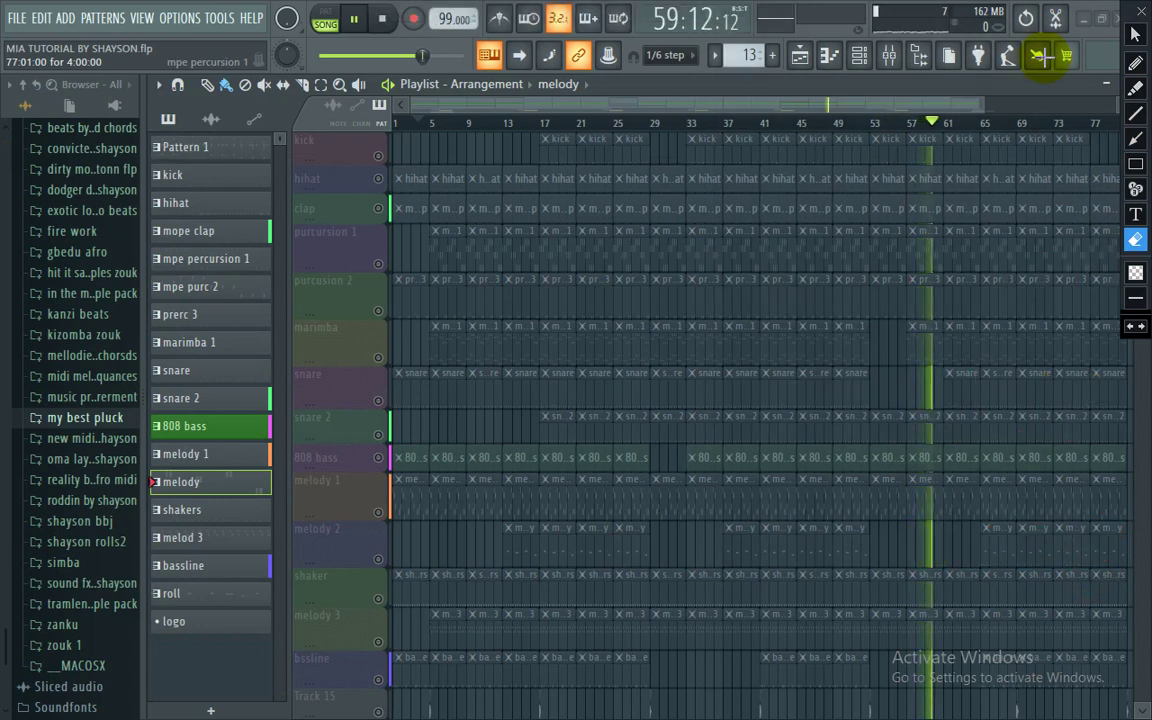
Step: Return the song position to the start of bar 1 with playback paused
drag(508, 125, 507, 125)
drag(408, 122, 358, 133)
click(391, 85)
click(393, 86)
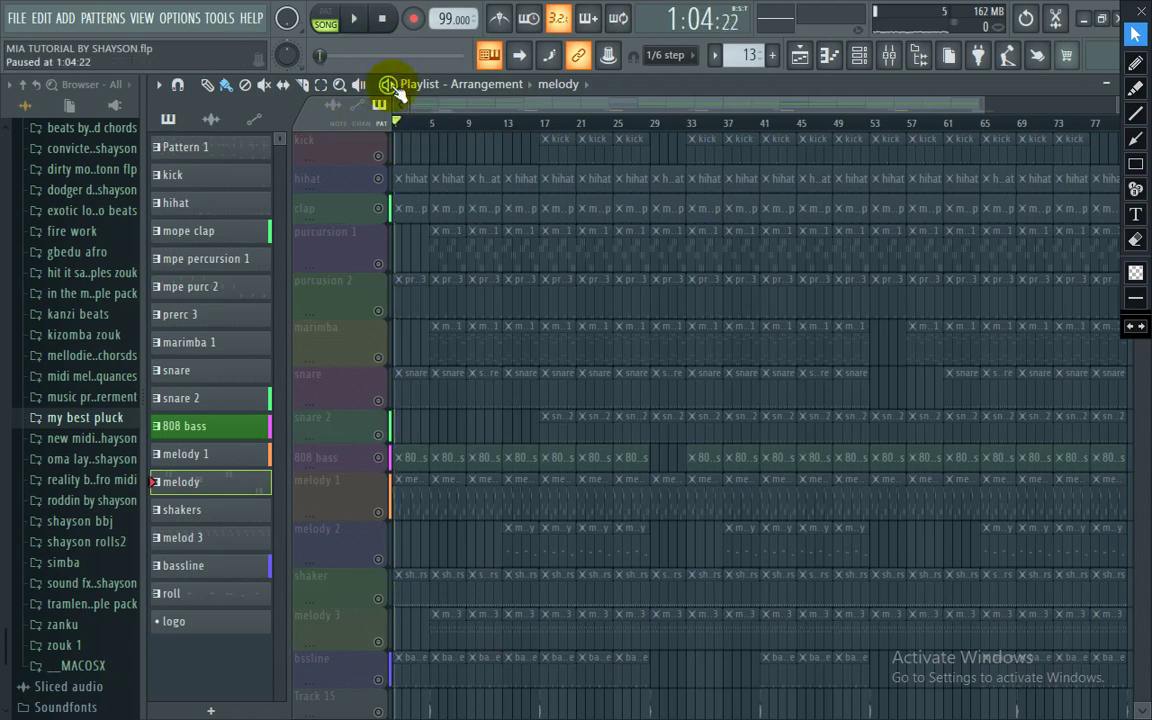
click(402, 120)
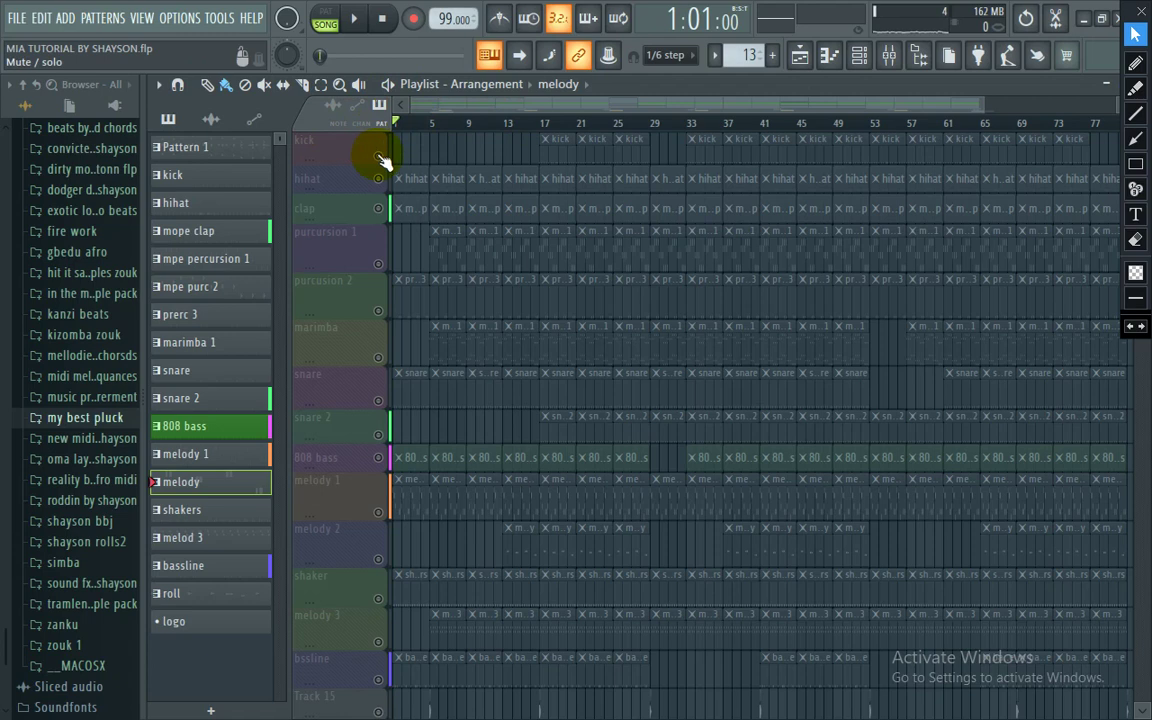
Step: Unmute all Playlist tracks and start playing the full song from bar 1
click(380, 157)
right_click(380, 157)
key(space)
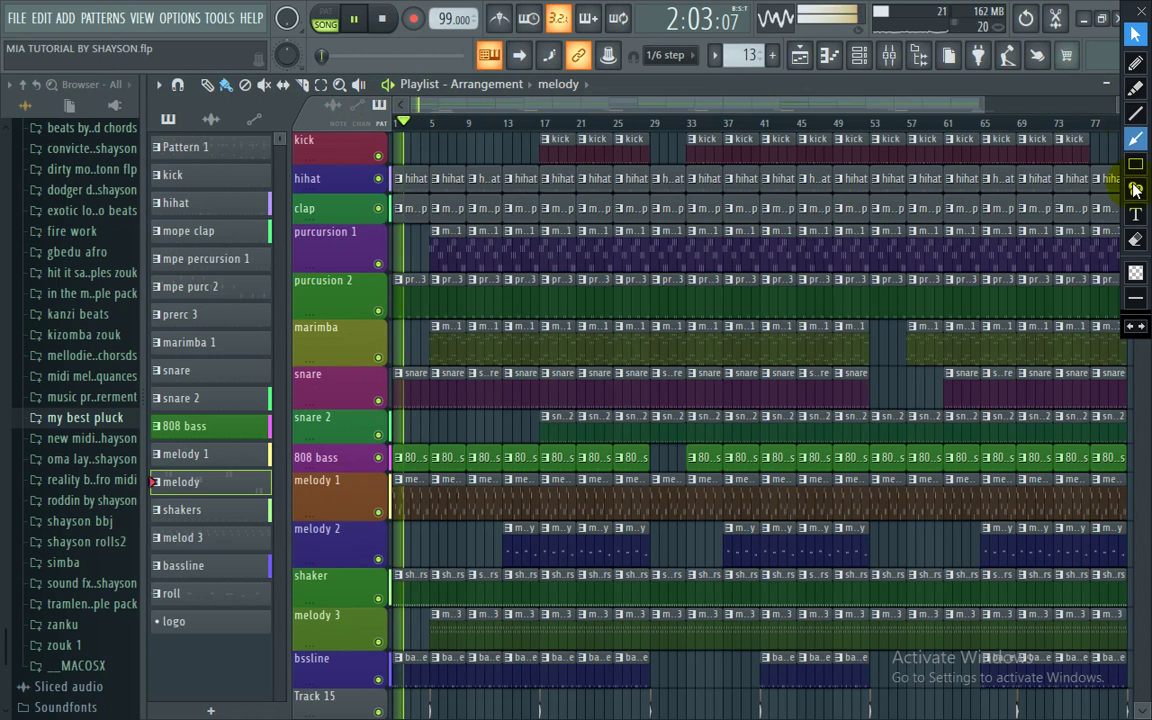
Step: Add red on-screen text "IF YOU LIKE IT LET ME KNOW IN THE COMMENT SECCTION,FOR FREE" across the middle of the arrangement
click(1136, 214)
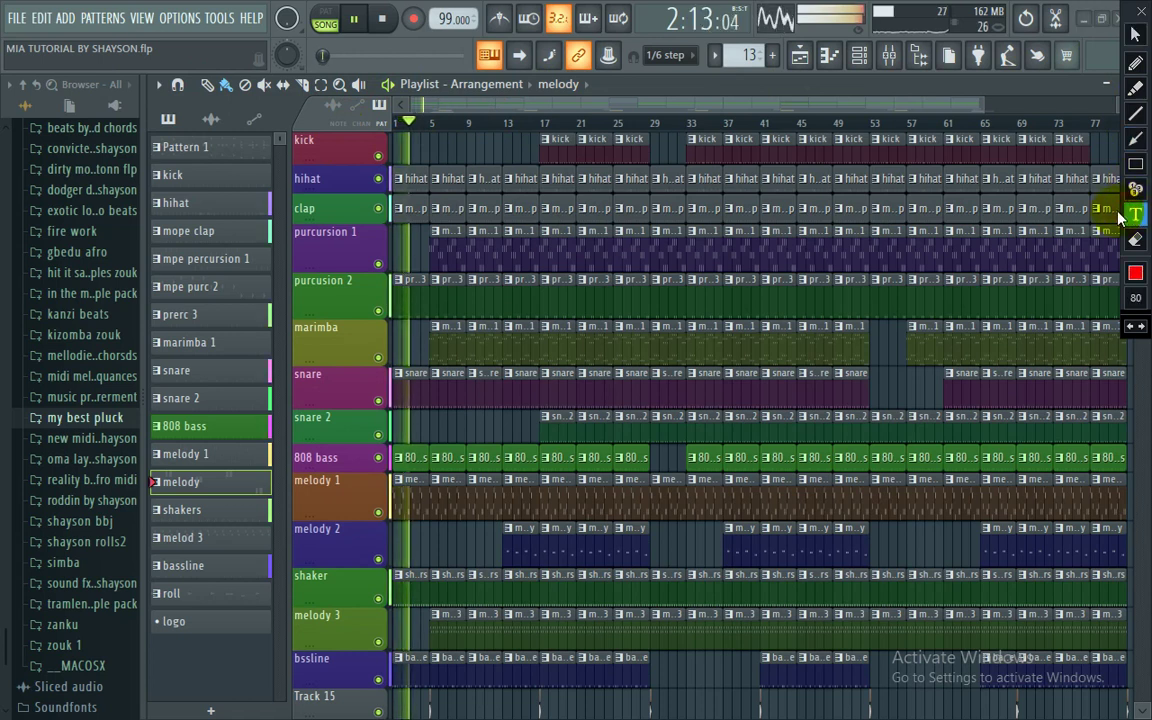
click(340, 247)
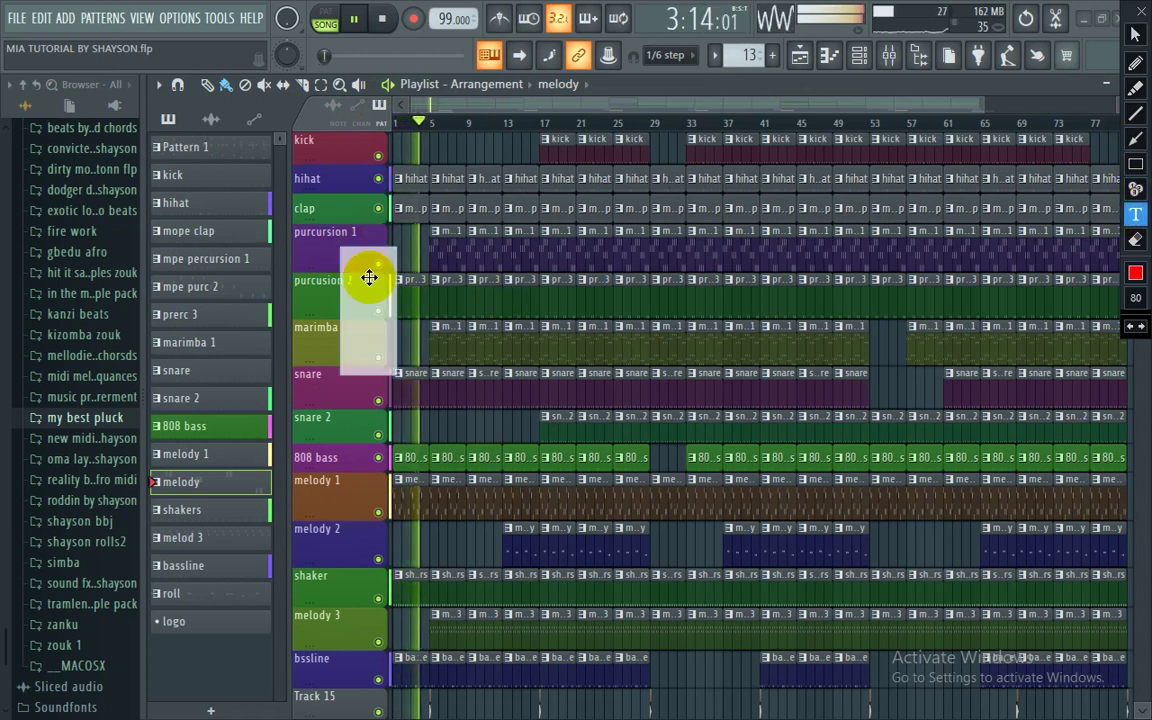
text(IF)
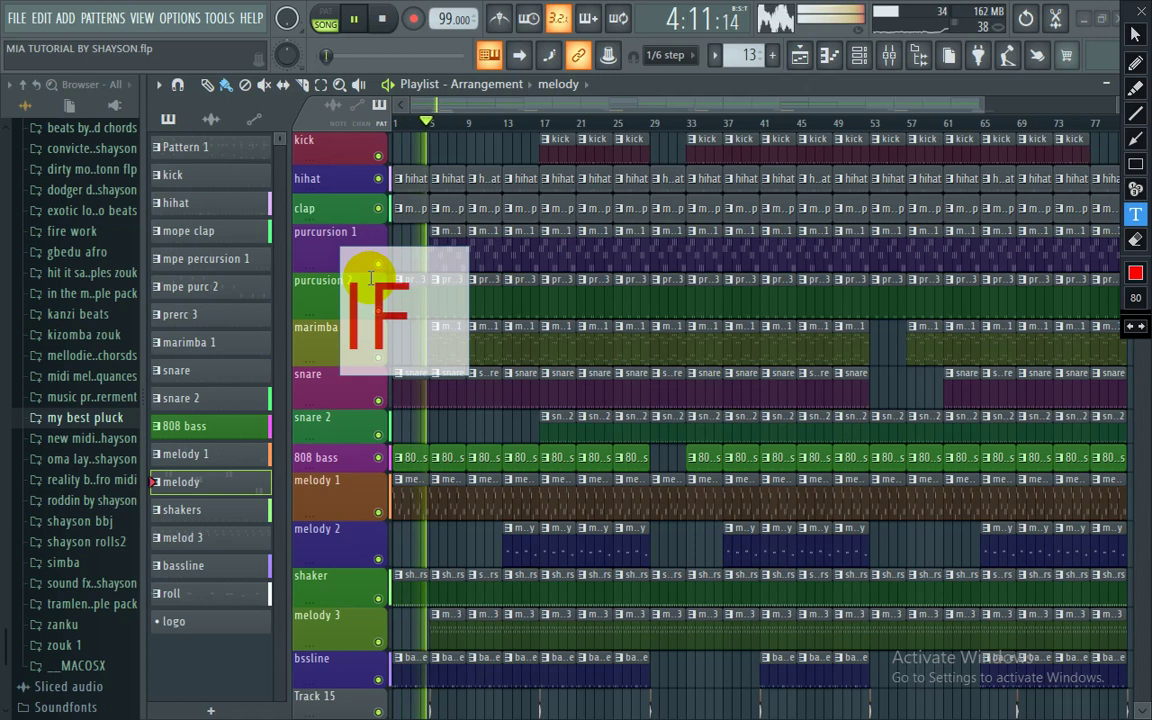
text( YOU LIKE)
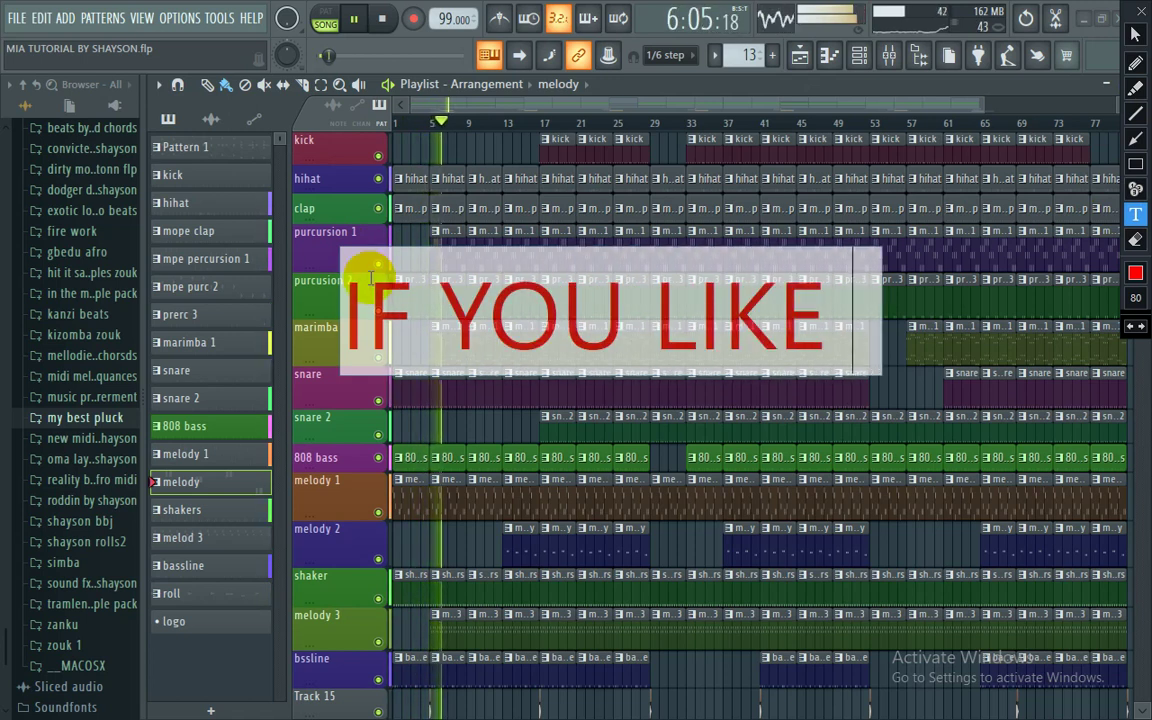
text( IT LET ME)
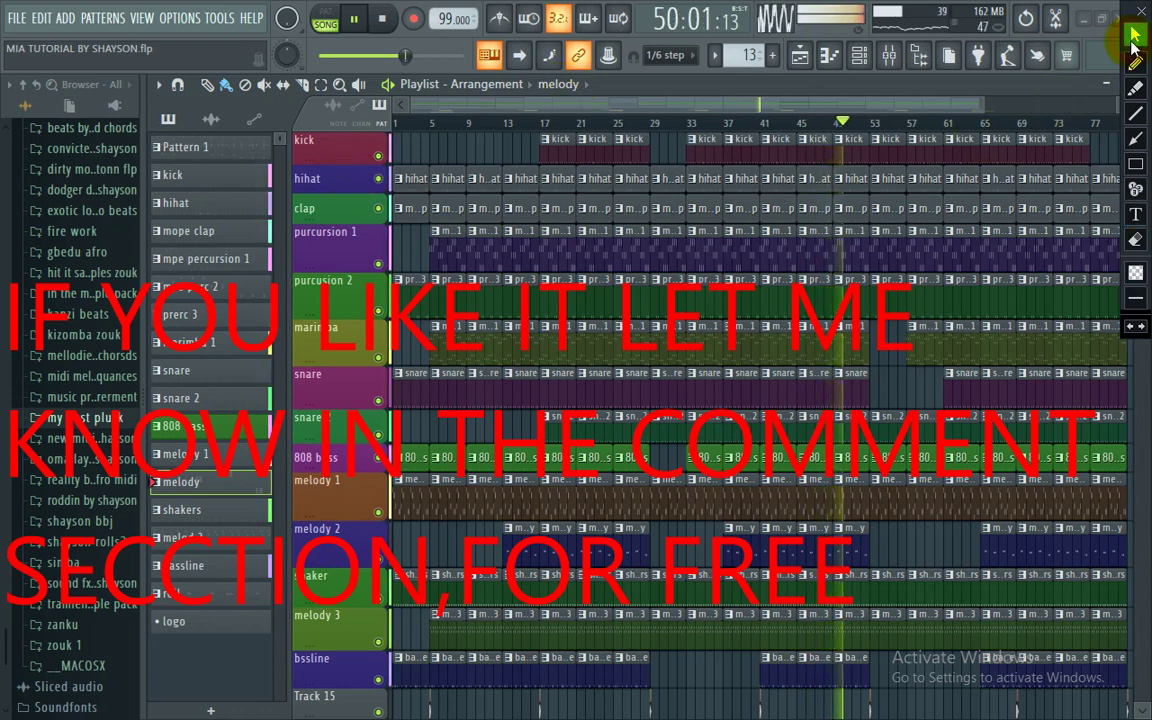
Step: Draw a red freehand smiley face with the pen over the kick to snare tracks, with the end of the arrangement in view
drag(723, 108, 817, 97)
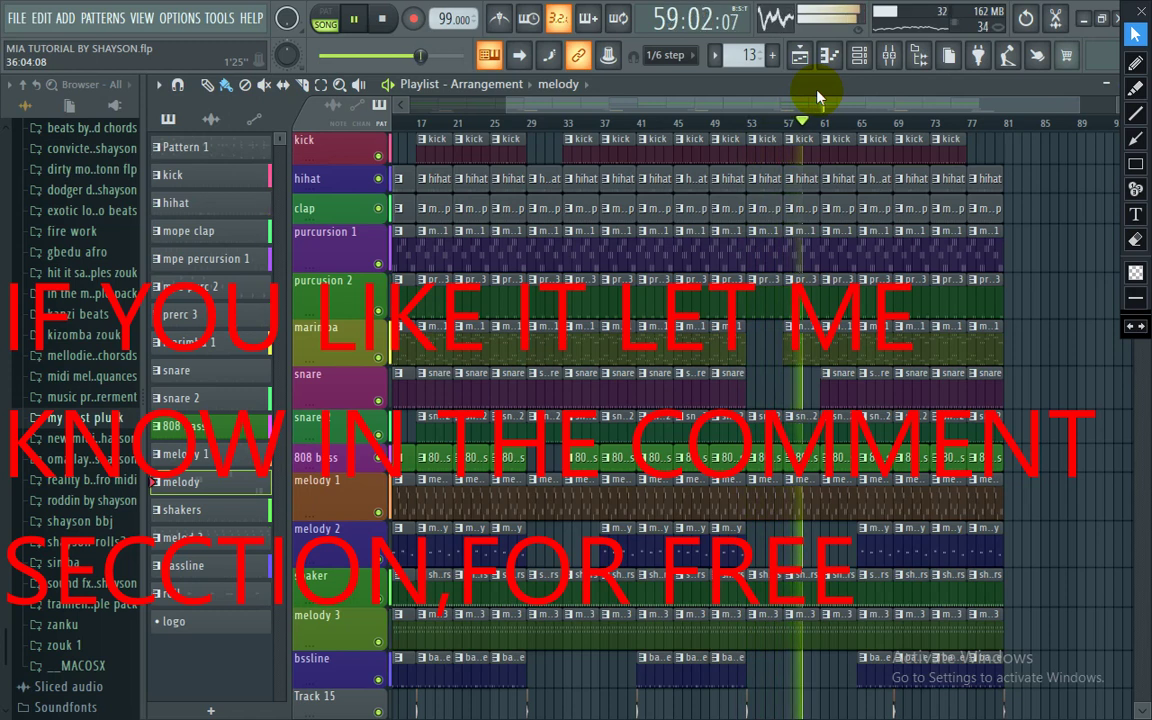
click(1134, 64)
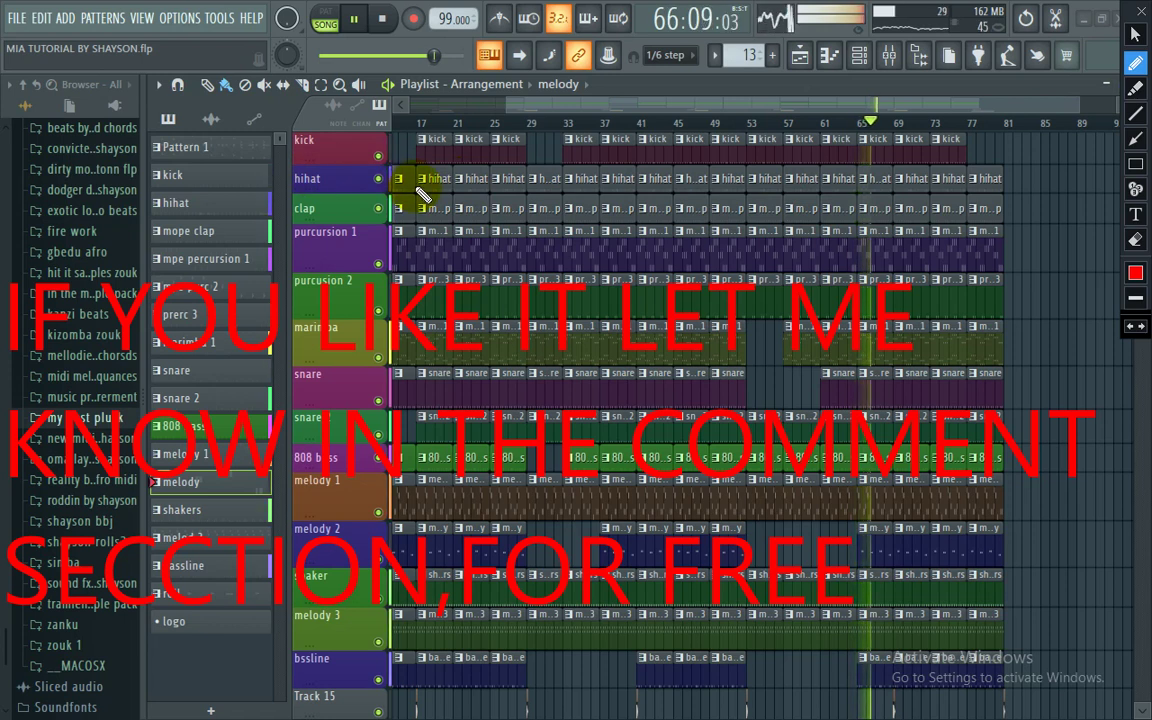
mouse_move(468, 141)
mouse_down()
mouse_move(617, 373)
mouse_move(368, 154)
mouse_move(430, 148)
mouse_up()
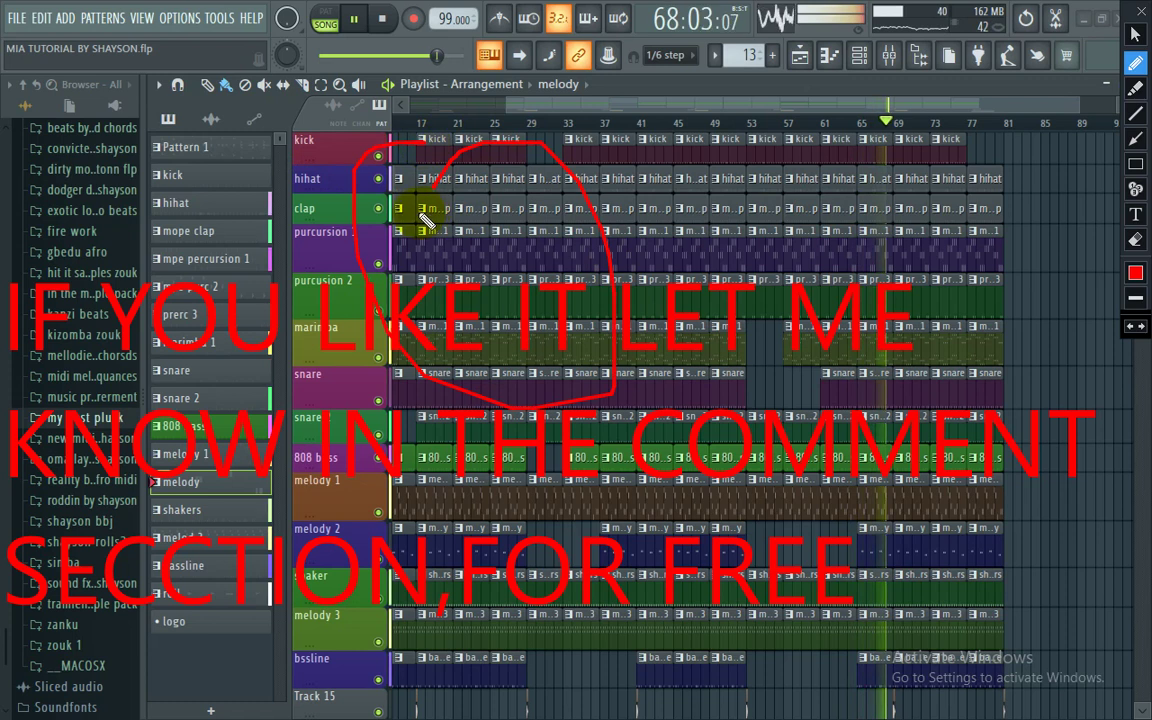
mouse_move(415, 254)
mouse_down()
mouse_move(430, 226)
mouse_move(530, 249)
mouse_move(500, 230)
mouse_up()
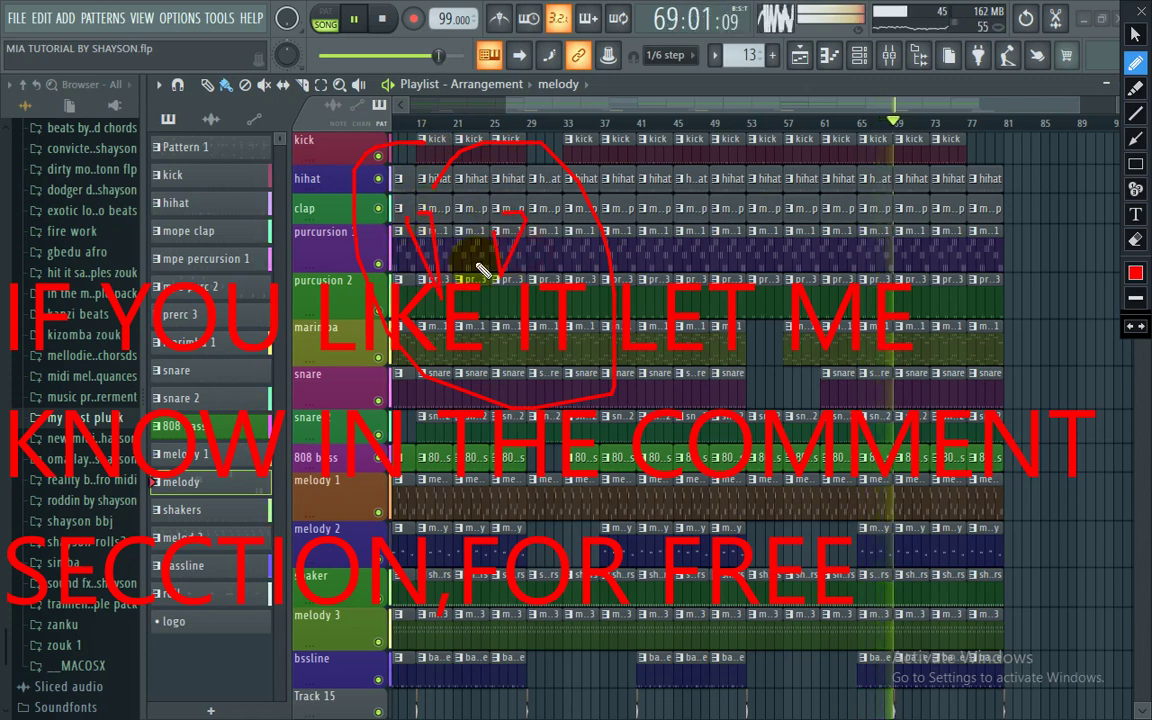
drag(426, 321, 540, 306)
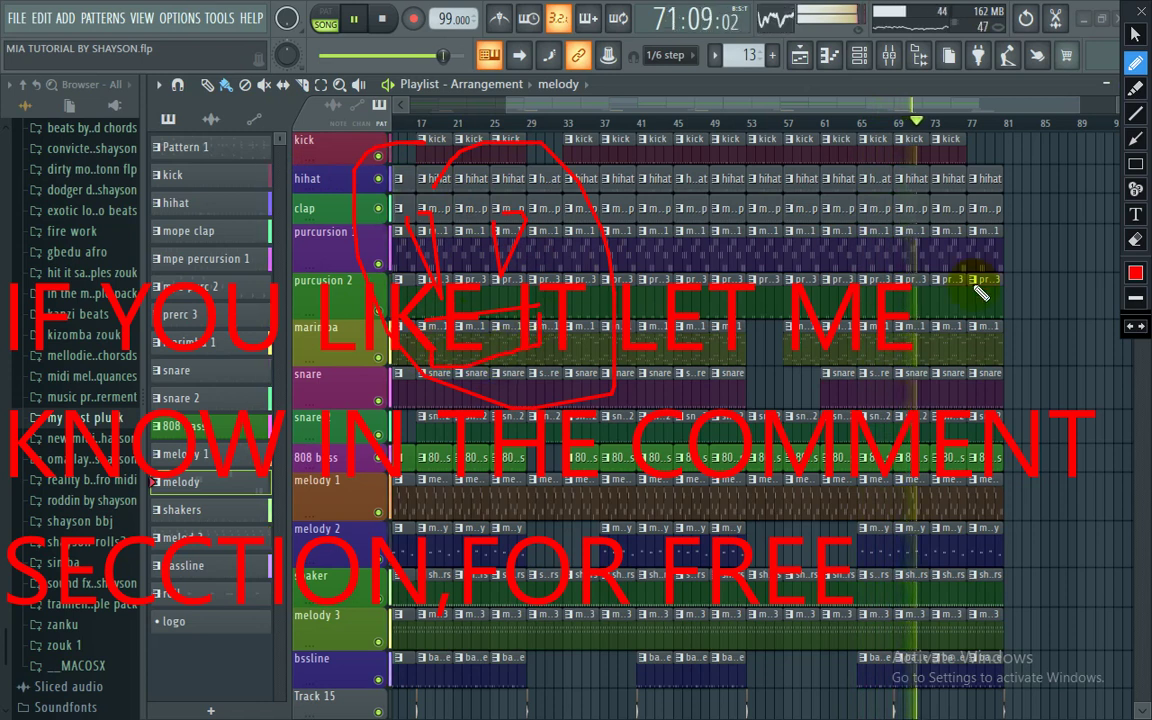
Step: Erase the red comment-section text and the smiley drawing from the screen
click(1135, 240)
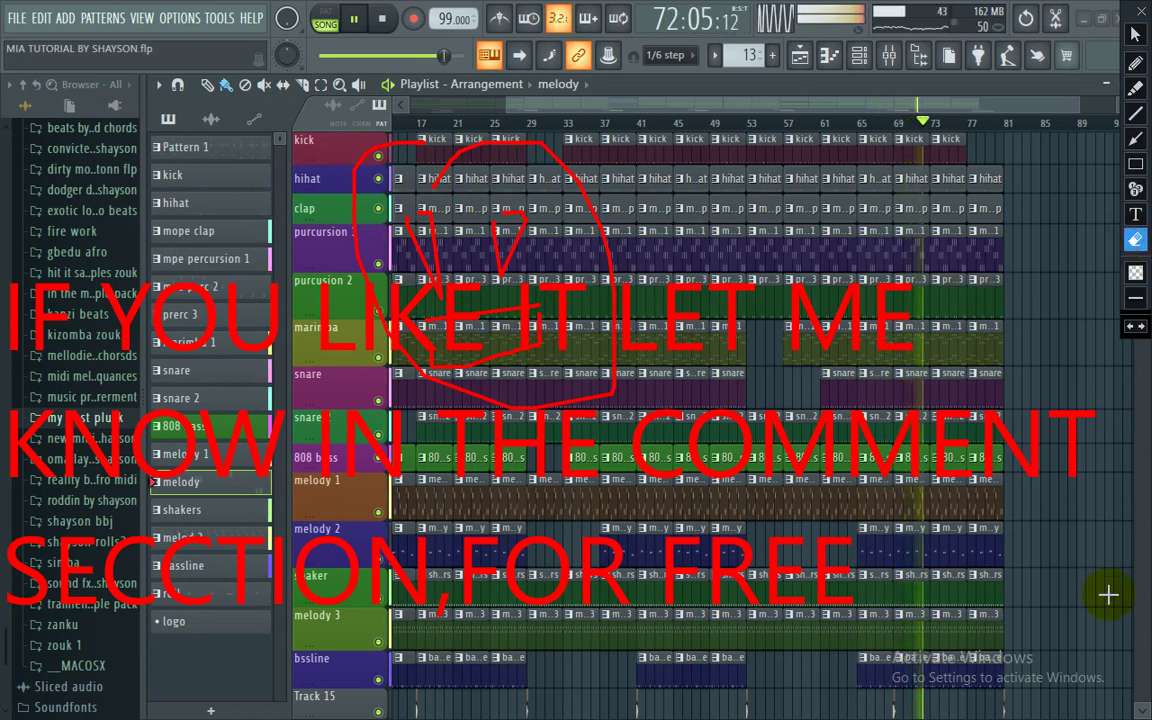
drag(3, 24, 963, 640)
drag(898, 315, 892, 304)
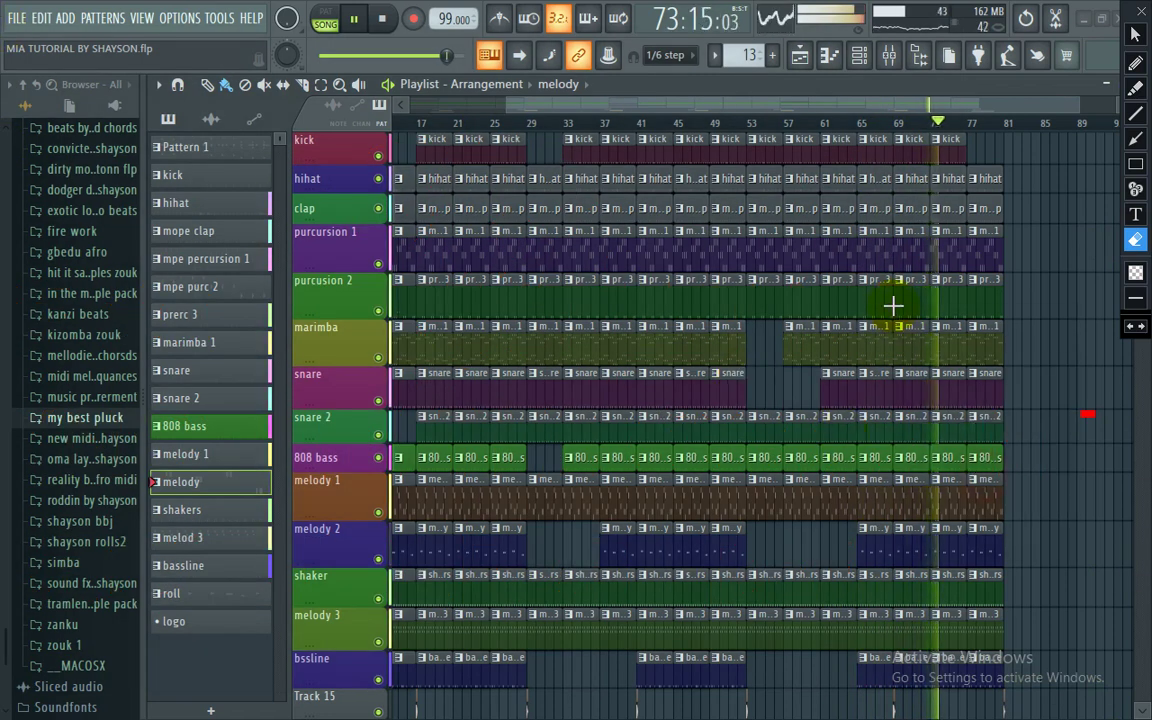
mouse_move(1146, 557)
mouse_down()
mouse_move(1042, 345)
mouse_move(1048, 322)
mouse_up()
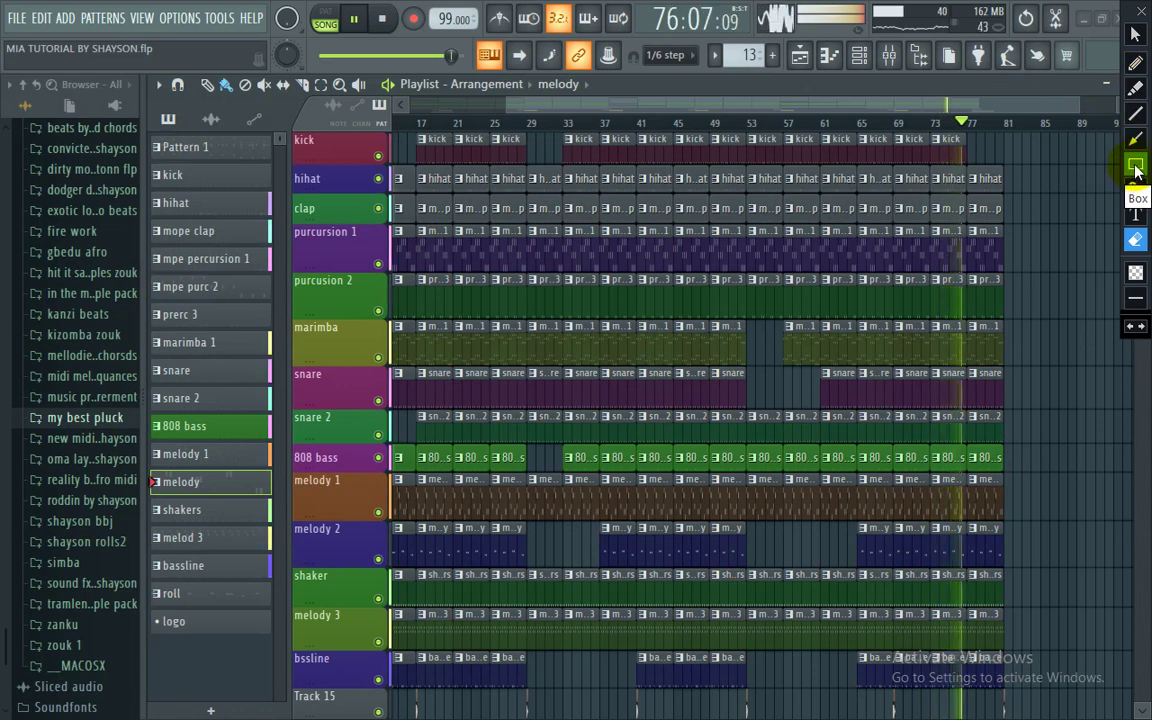
Step: Handwrite a large "BYE" across the upper Playlist tracks with the yellow highlighter at width 20
click(1135, 88)
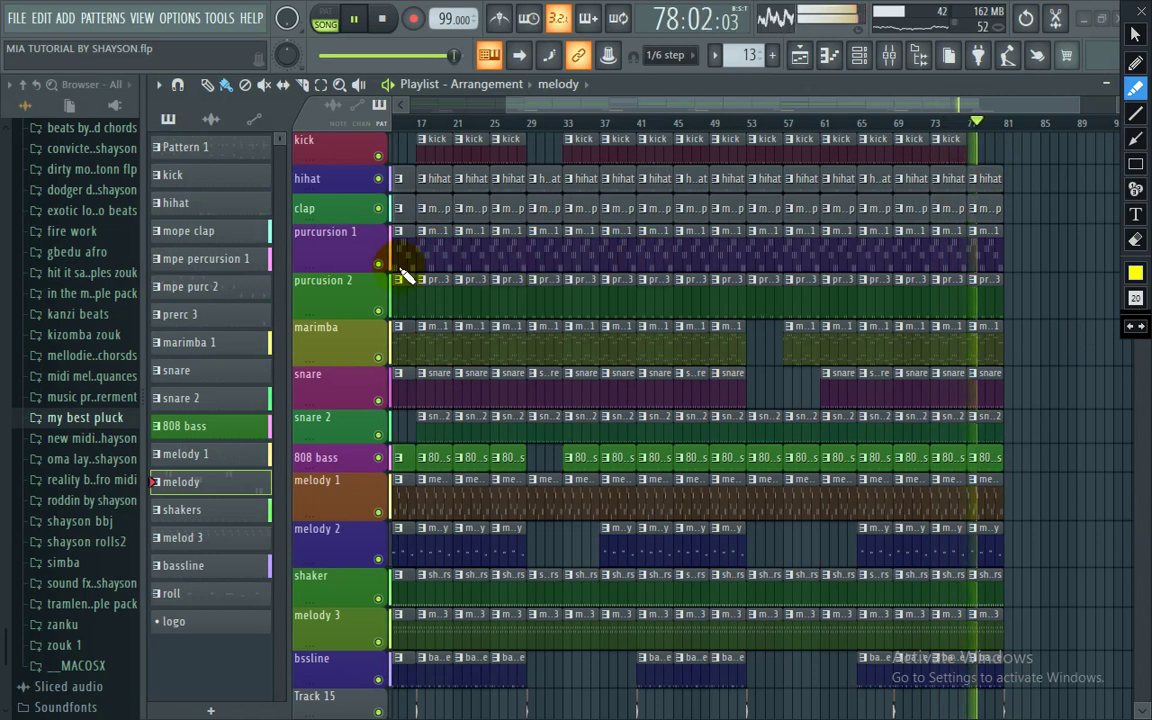
mouse_move(340, 412)
mouse_down()
mouse_move(340, 238)
mouse_move(405, 312)
mouse_move(525, 350)
mouse_move(330, 485)
mouse_up()
mouse_move(522, 156)
mouse_down()
mouse_move(663, 160)
mouse_move(660, 397)
mouse_up()
drag(710, 150, 869, 249)
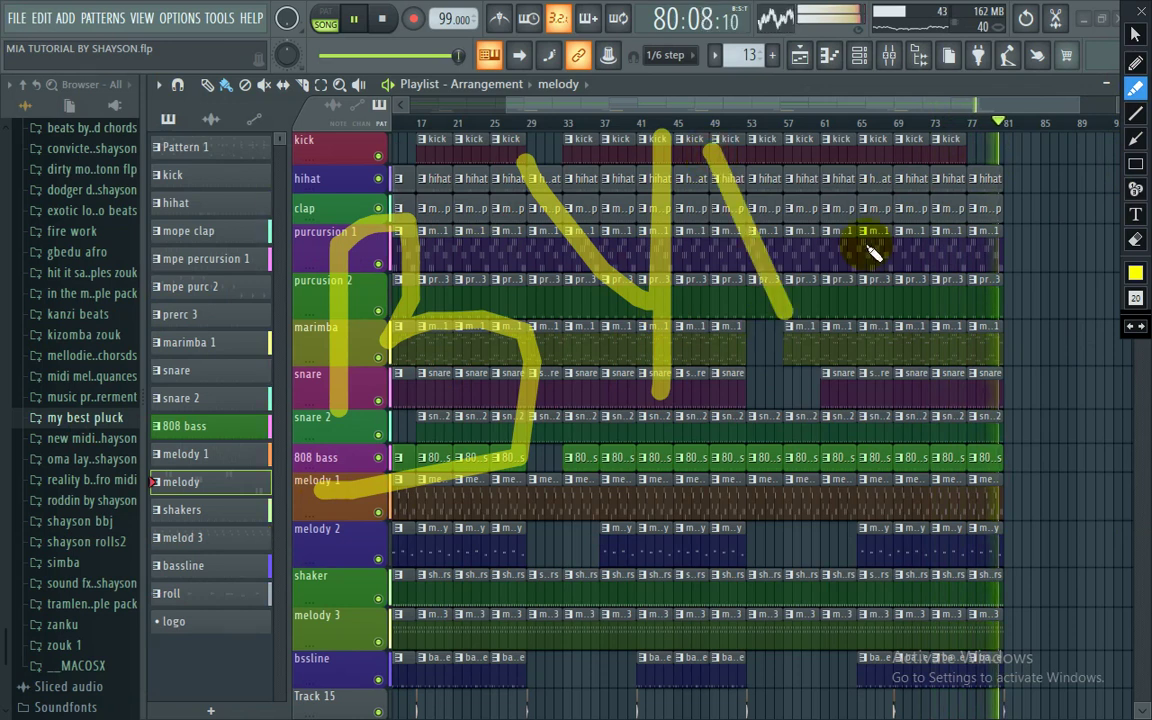
mouse_move(770, 232)
mouse_down()
mouse_move(735, 150)
mouse_move(784, 51)
mouse_move(818, 57)
mouse_up()
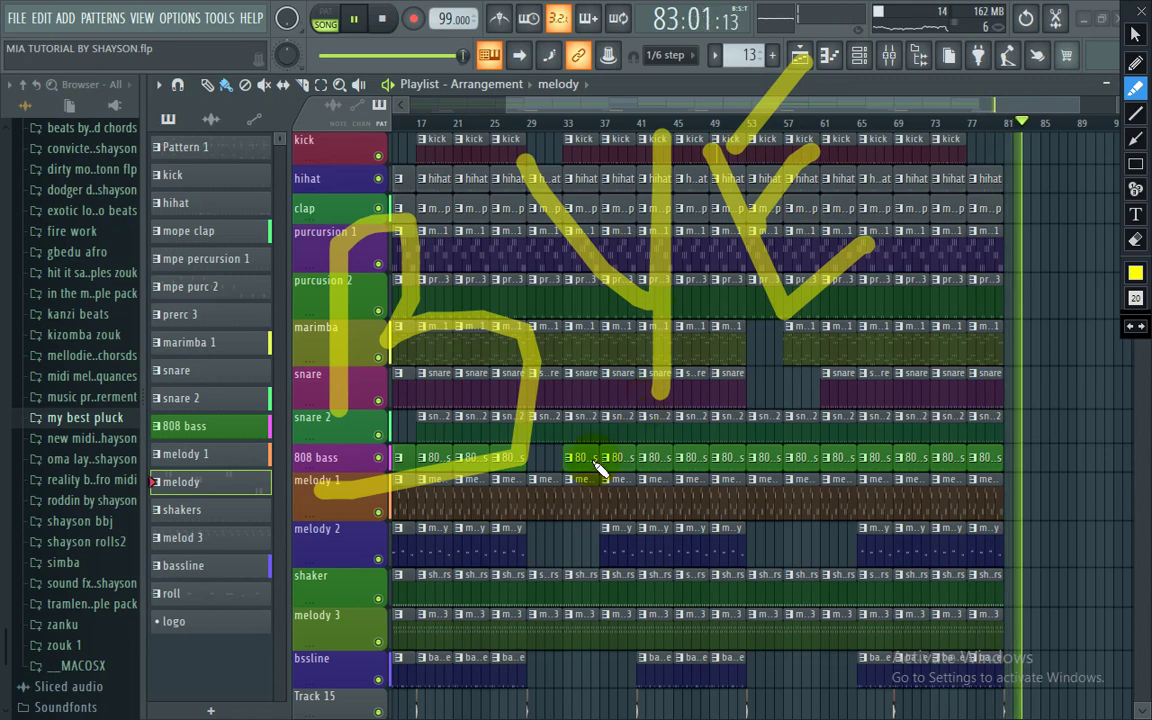
Step: Draw a tilted yellow face with eyes, nose and curved mouth beneath the handwritten "BYE"
mouse_move(576, 513)
mouse_down()
mouse_move(591, 553)
mouse_move(641, 490)
mouse_up()
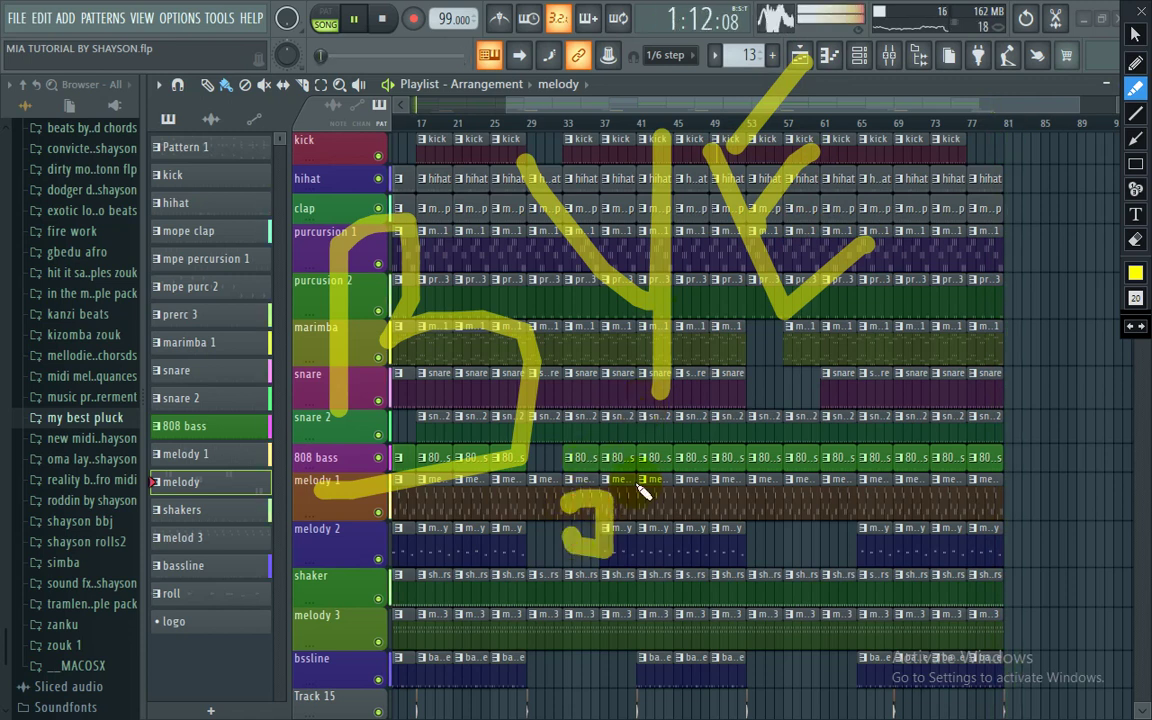
drag(721, 379, 697, 452)
mouse_move(667, 527)
mouse_down()
mouse_move(735, 550)
mouse_move(692, 542)
mouse_up()
mouse_move(803, 512)
mouse_down()
mouse_move(771, 674)
mouse_move(640, 706)
mouse_up()
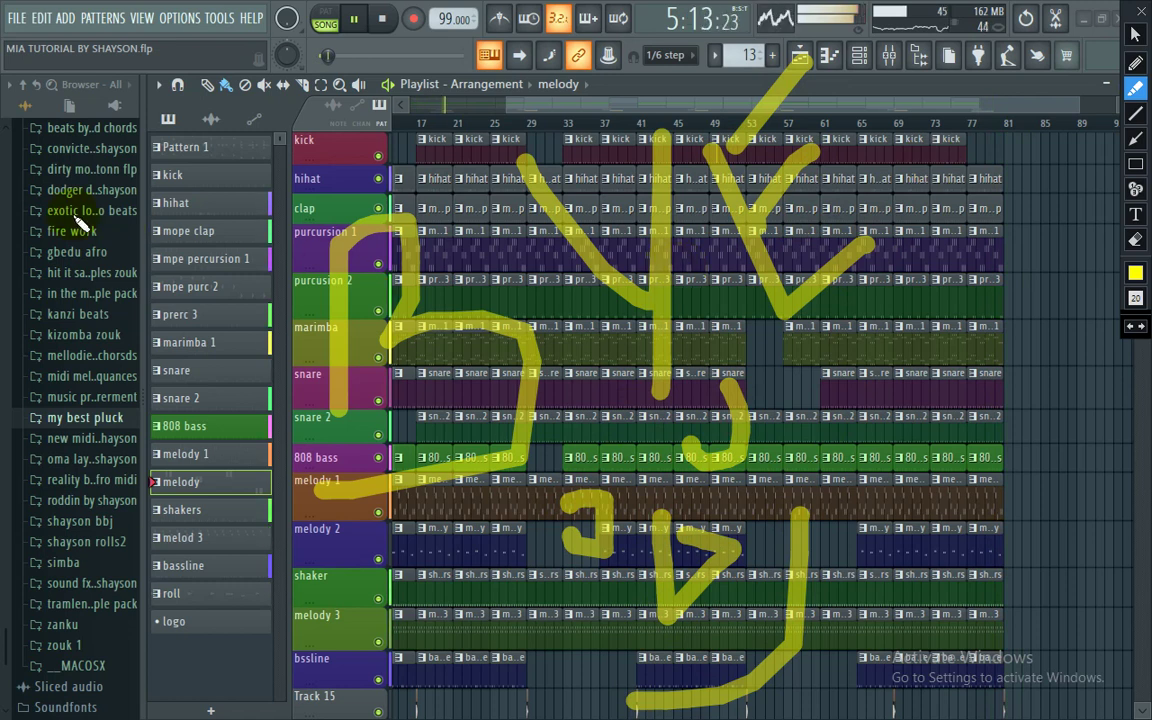
Step: Handwrite "NEXT" in yellow highlighter diagonally over the top of the browser and the main toolbar
mouse_move(137, 250)
mouse_down()
mouse_move(56, 165)
mouse_move(166, 161)
mouse_move(122, 105)
mouse_move(240, 160)
mouse_up()
drag(289, 111, 298, 101)
mouse_move(180, 90)
mouse_down()
mouse_move(182, 52)
mouse_move(195, 42)
mouse_up()
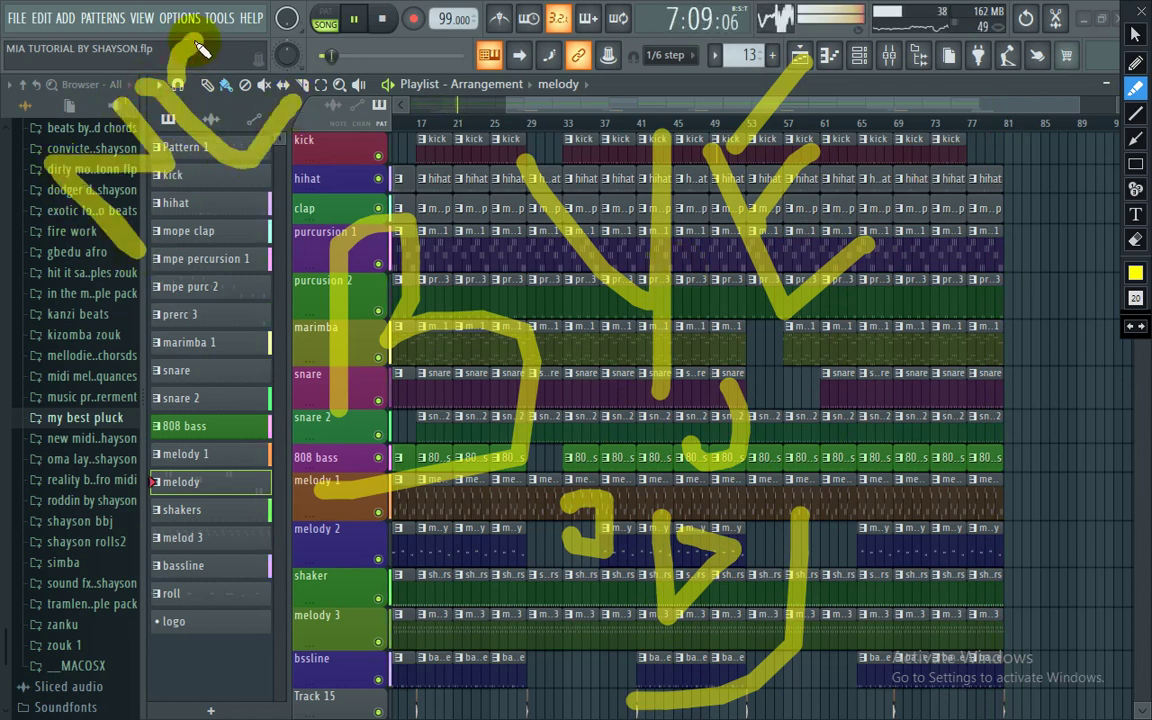
drag(196, 98, 226, 84)
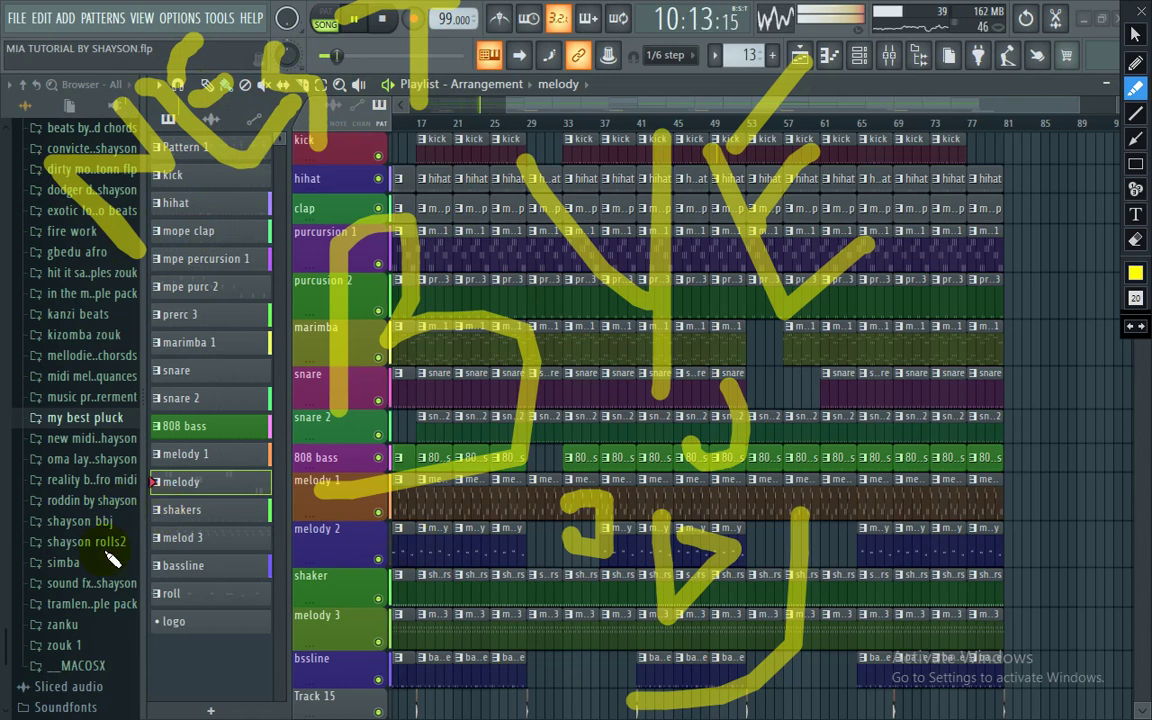
Step: Handwrite a line of yellow letters beginning with "A", rising diagonally from the lower browser to the end of the kick track
mouse_move(93, 553)
mouse_down()
mouse_move(70, 500)
mouse_move(112, 636)
mouse_move(128, 468)
mouse_move(178, 590)
mouse_move(230, 605)
mouse_up()
mouse_move(145, 530)
mouse_down()
mouse_move(197, 501)
mouse_move(241, 505)
mouse_up()
drag(270, 562, 343, 478)
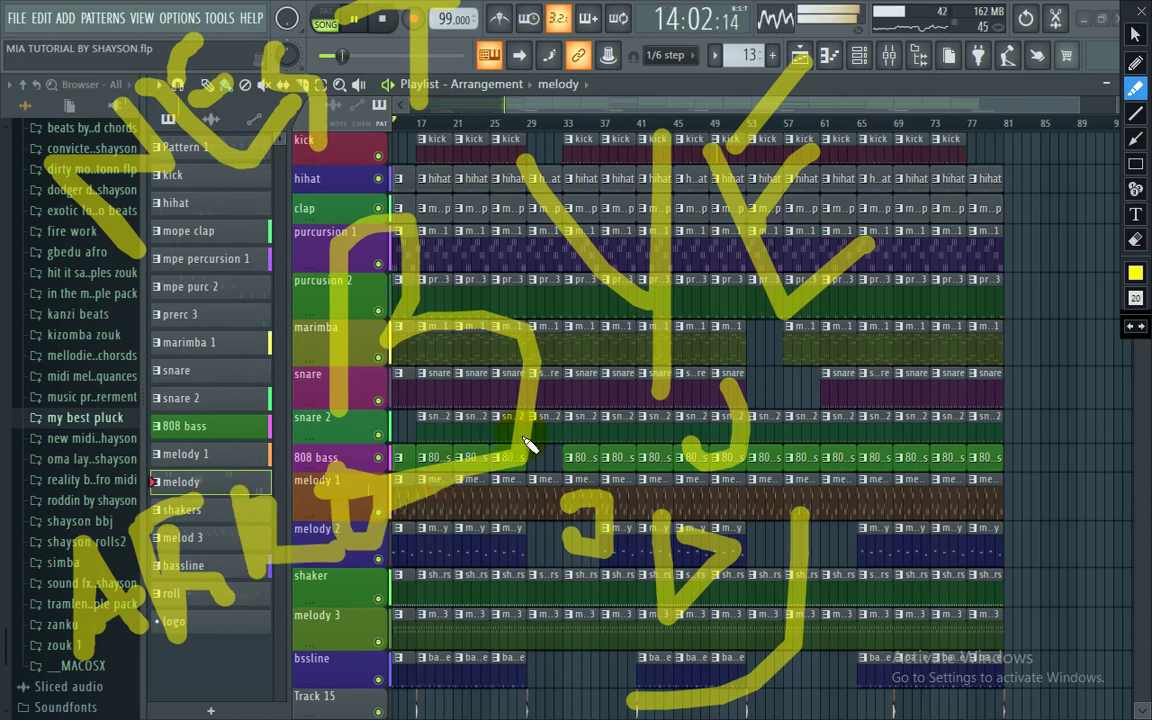
drag(567, 458, 596, 455)
drag(632, 416, 655, 428)
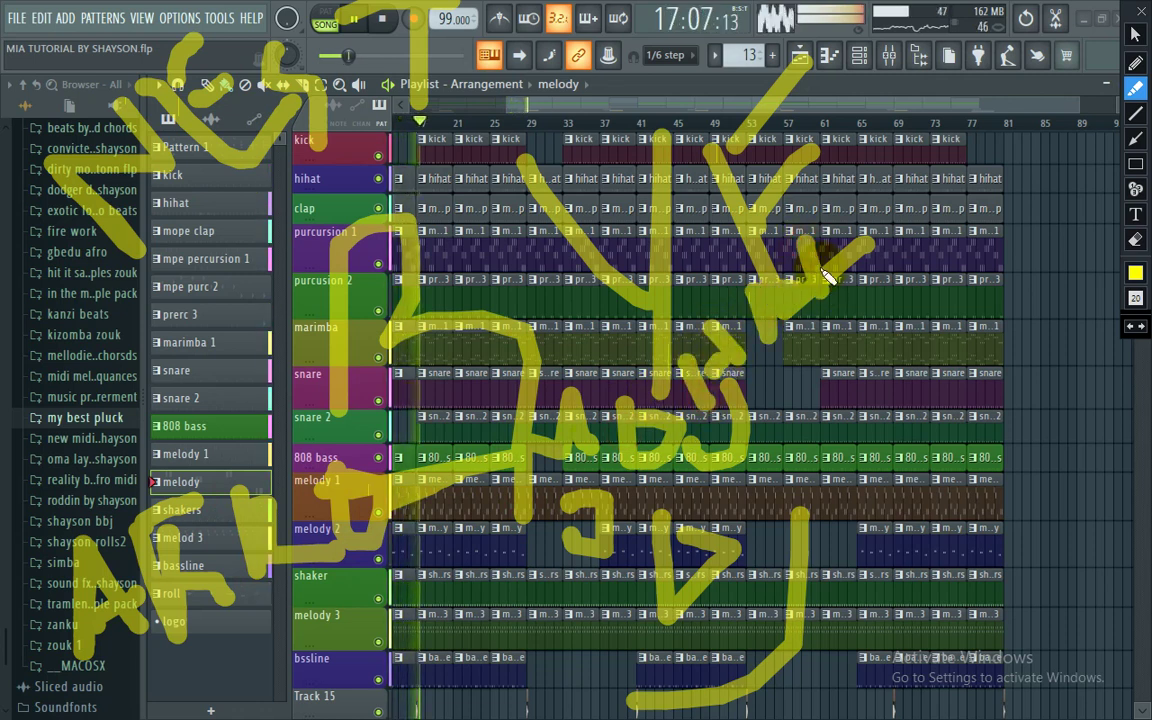
mouse_move(838, 272)
mouse_down()
mouse_move(866, 224)
mouse_move(862, 256)
mouse_up()
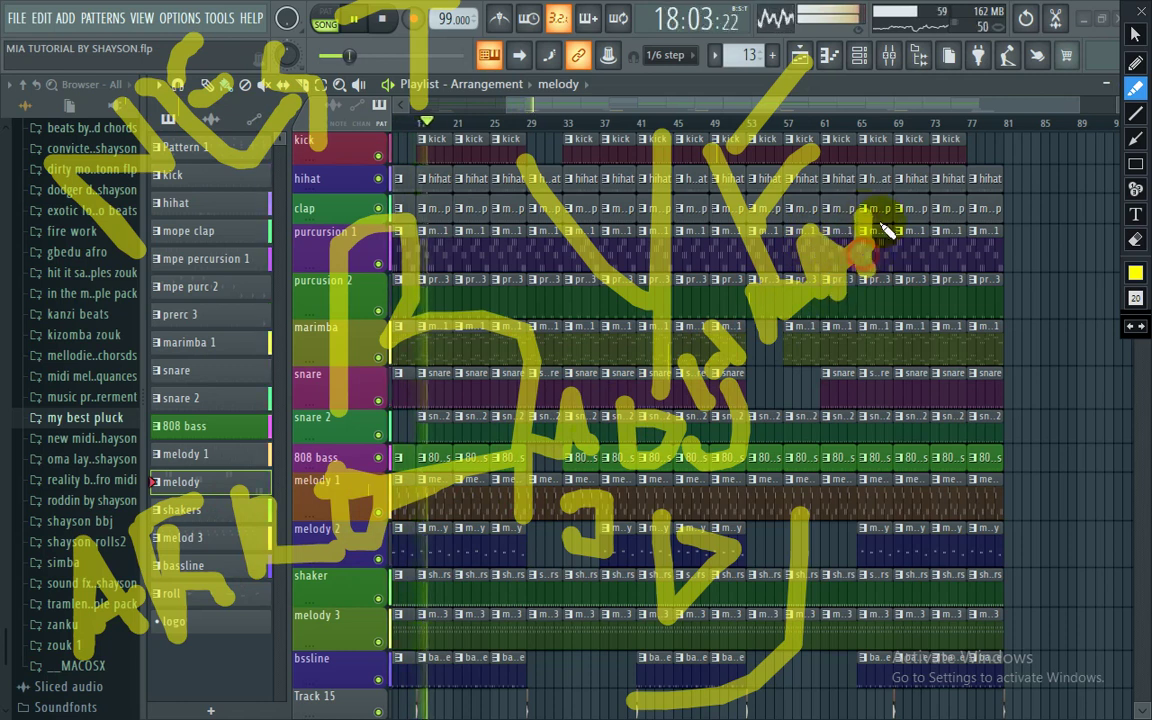
mouse_move(918, 230)
mouse_down()
mouse_move(922, 181)
mouse_move(946, 150)
mouse_move(899, 169)
mouse_up()
mouse_move(933, 118)
mouse_down()
mouse_move(959, 98)
mouse_move(975, 157)
mouse_up()
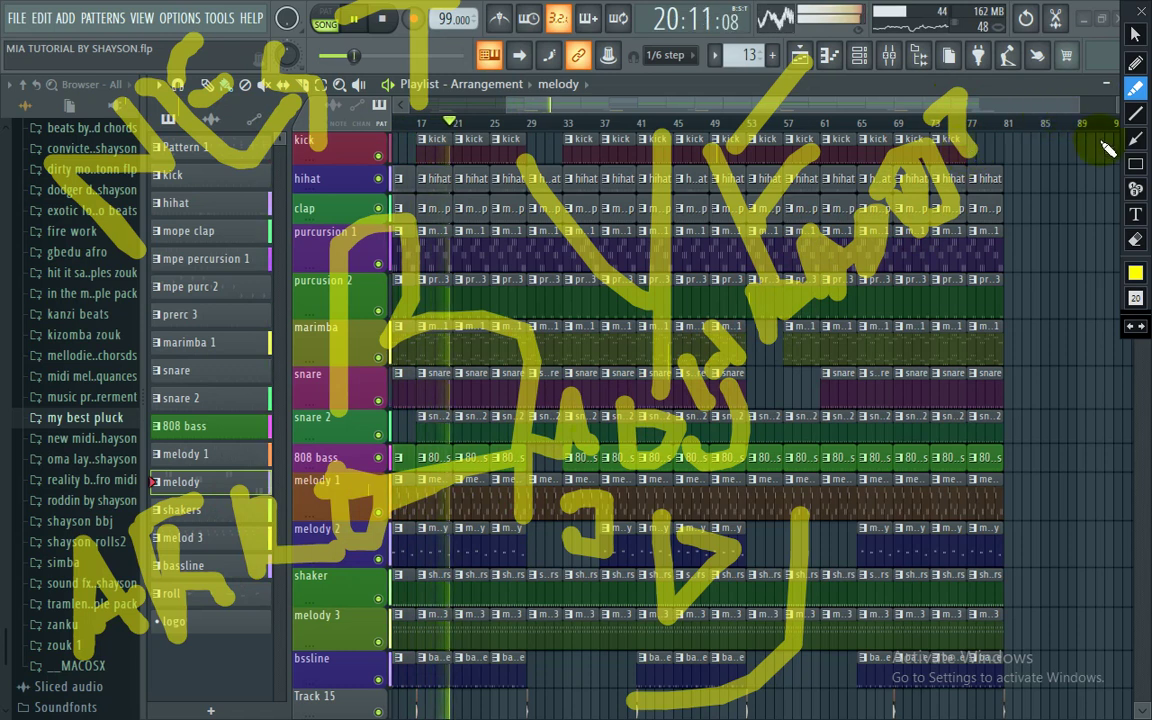
Step: Erase all the yellow highlighter writing and drawings from the screen
click(1136, 238)
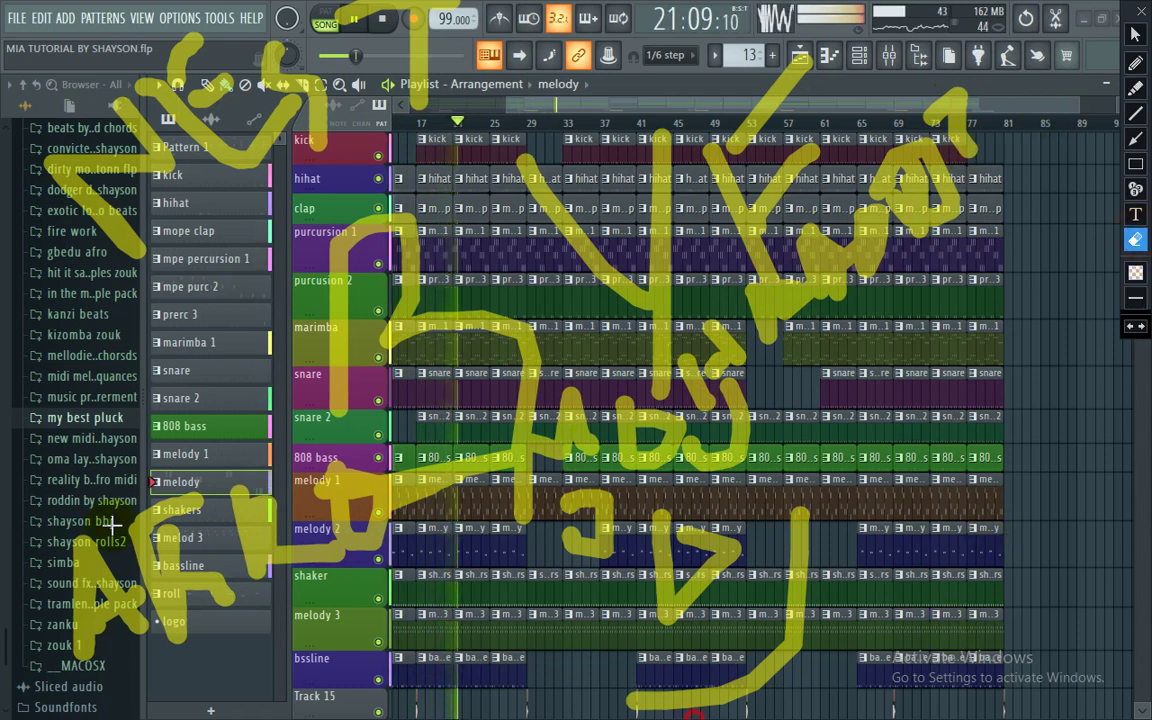
drag(2, 2, 1, 1)
drag(1005, 149, 925, 1)
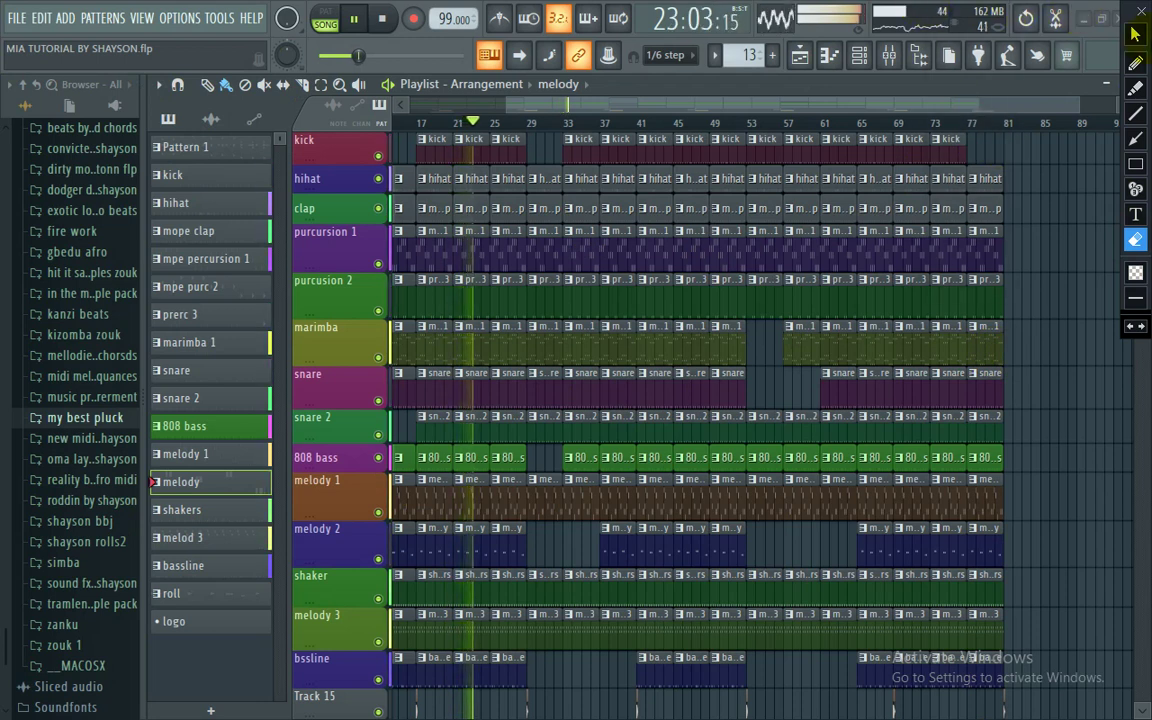
Step: Skip the song playback forward in stages through bar 33 to bar 78, near the arrangement's end
click(1135, 35)
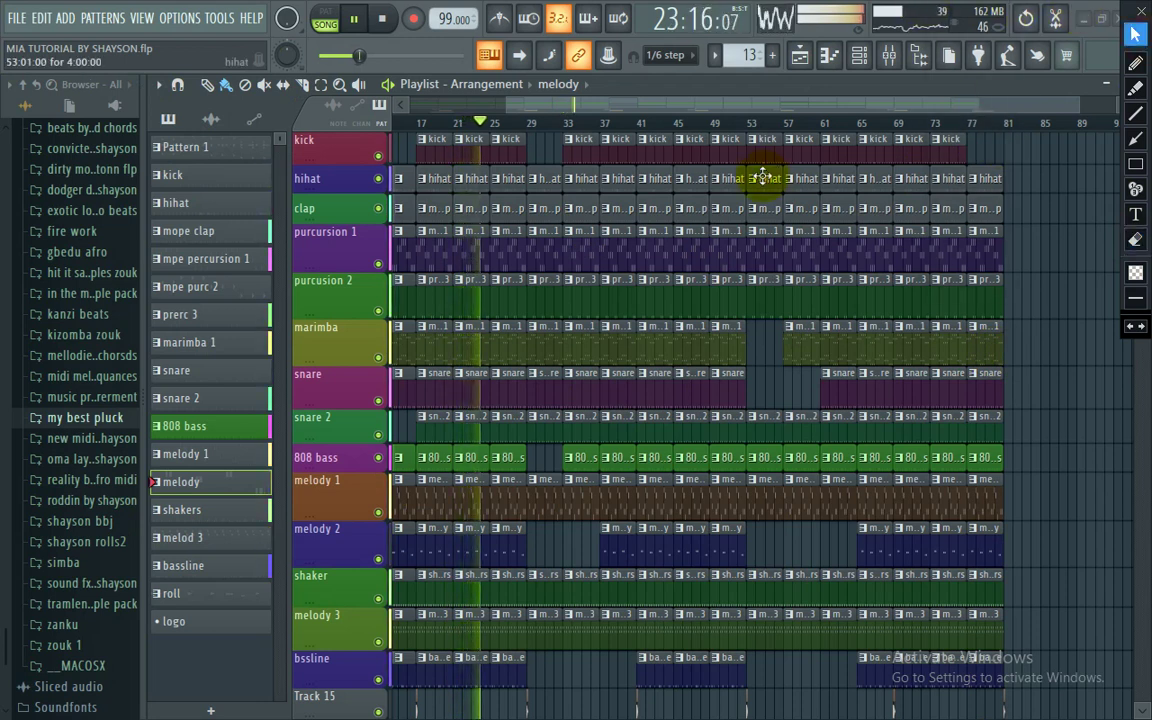
click(504, 125)
click(535, 125)
click(567, 125)
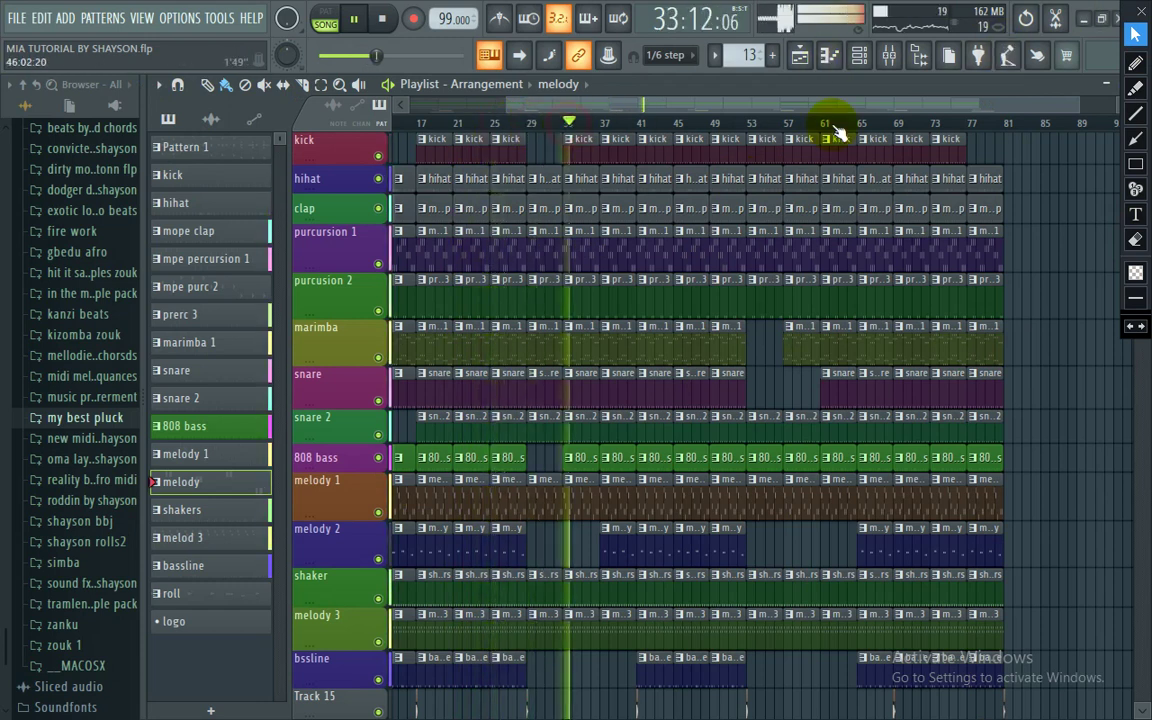
click(977, 124)
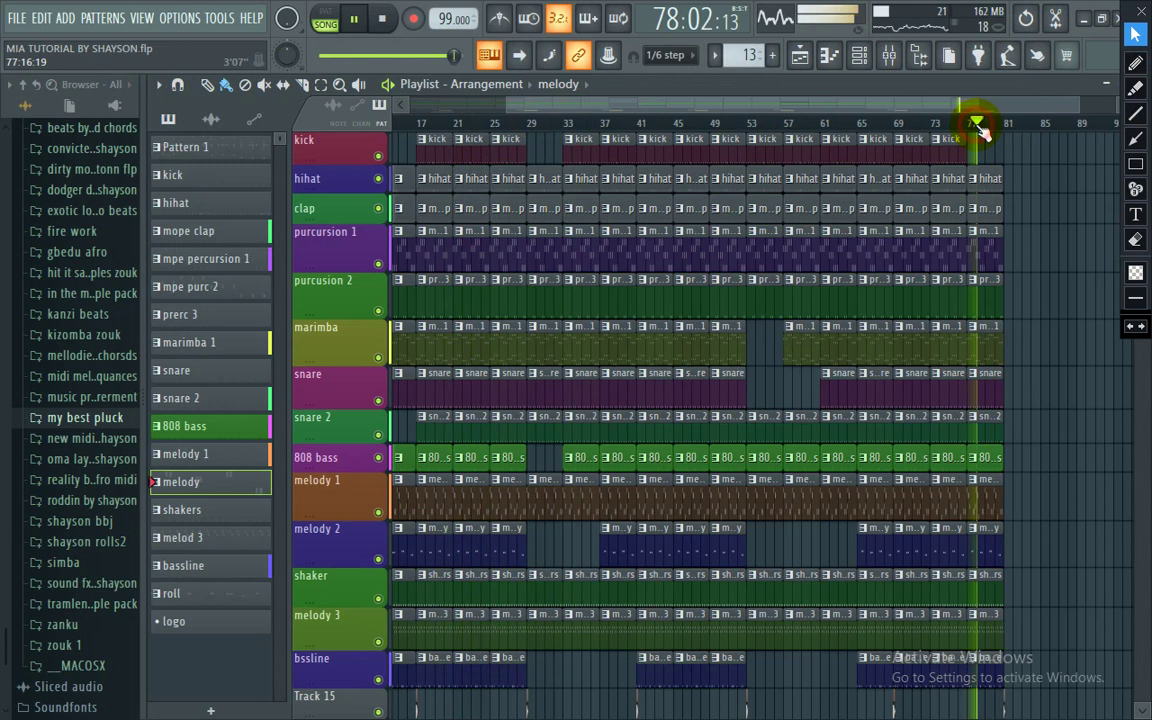
Step: Add red on-screen text "BYE ME" over the marimba and snare tracks, and move the song position to bar 67 with playback stopped
click(1137, 220)
click(667, 317)
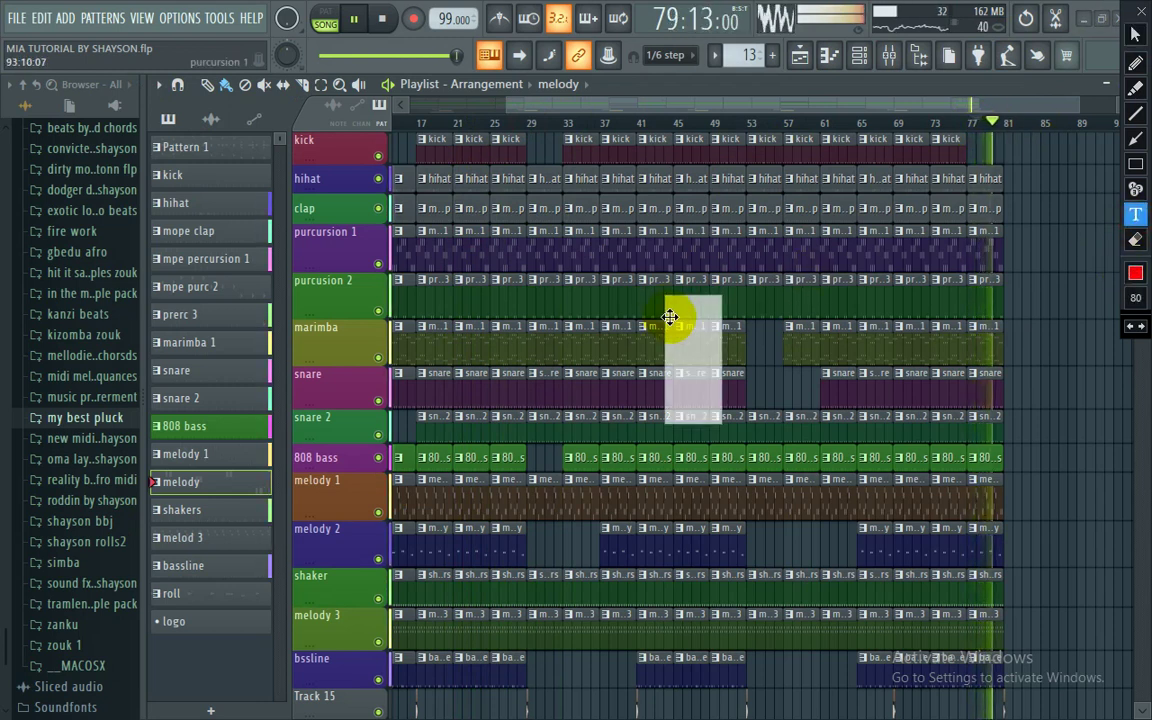
text(B)
key(BackSpace)
text(BYE ME)
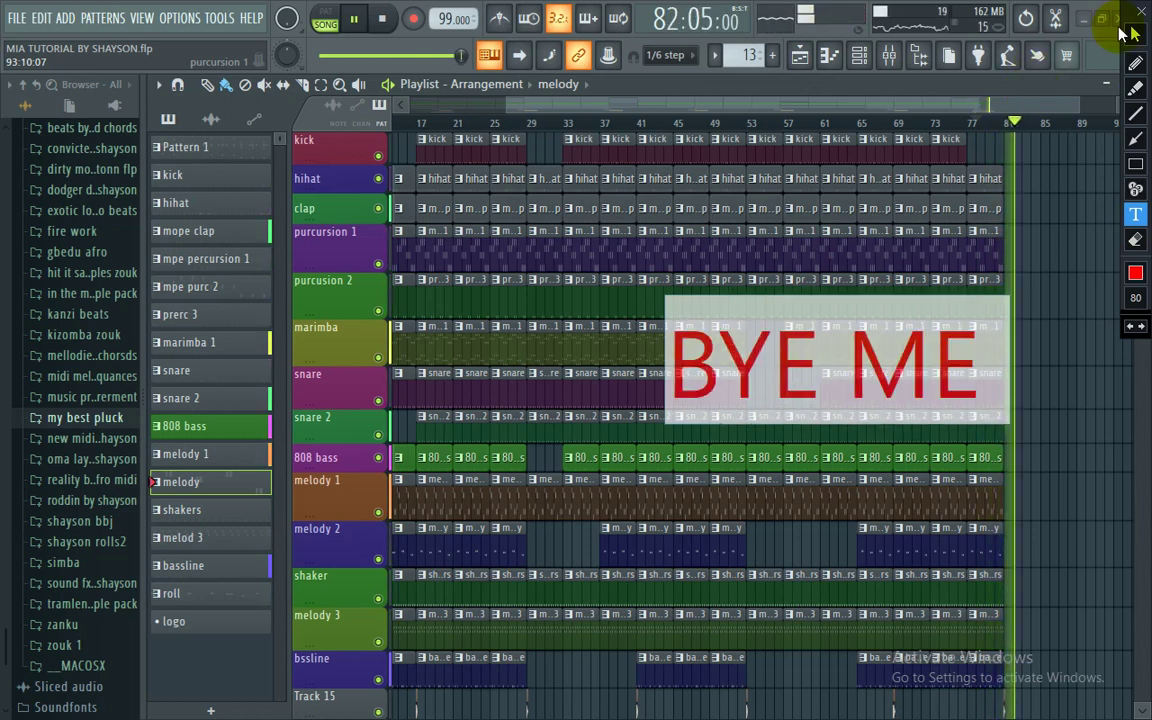
click(1133, 36)
click(879, 126)
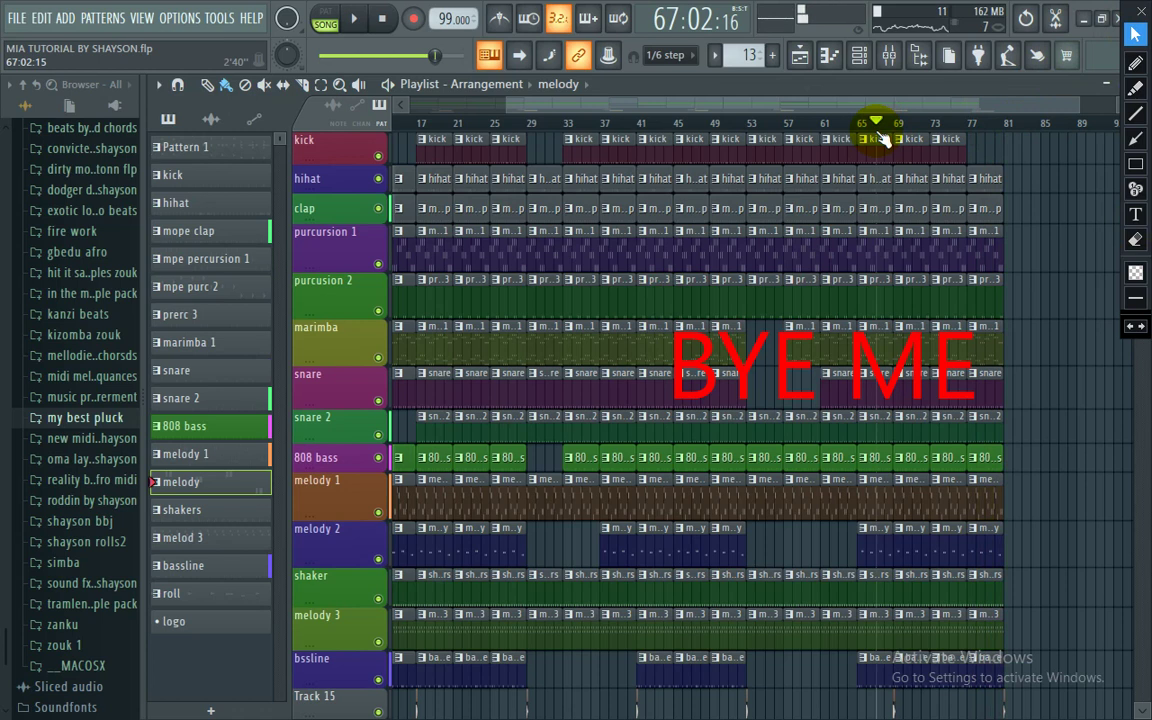